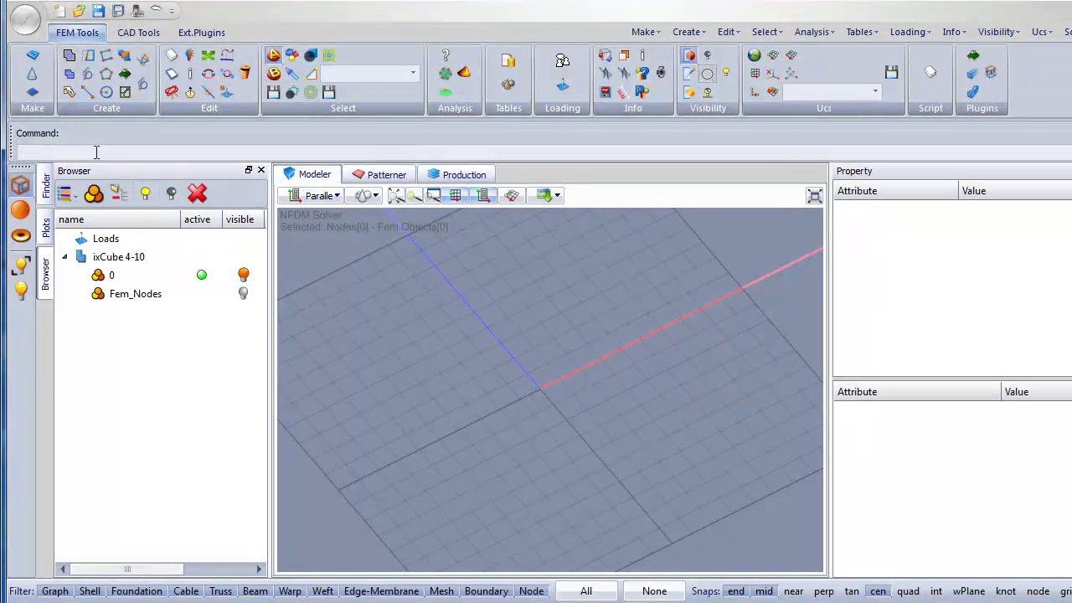
- Create a new model from the NFDM Natural Force Density Method template using Meters and Kn
{"action": "left_click", "coordinate": [25, 32]}
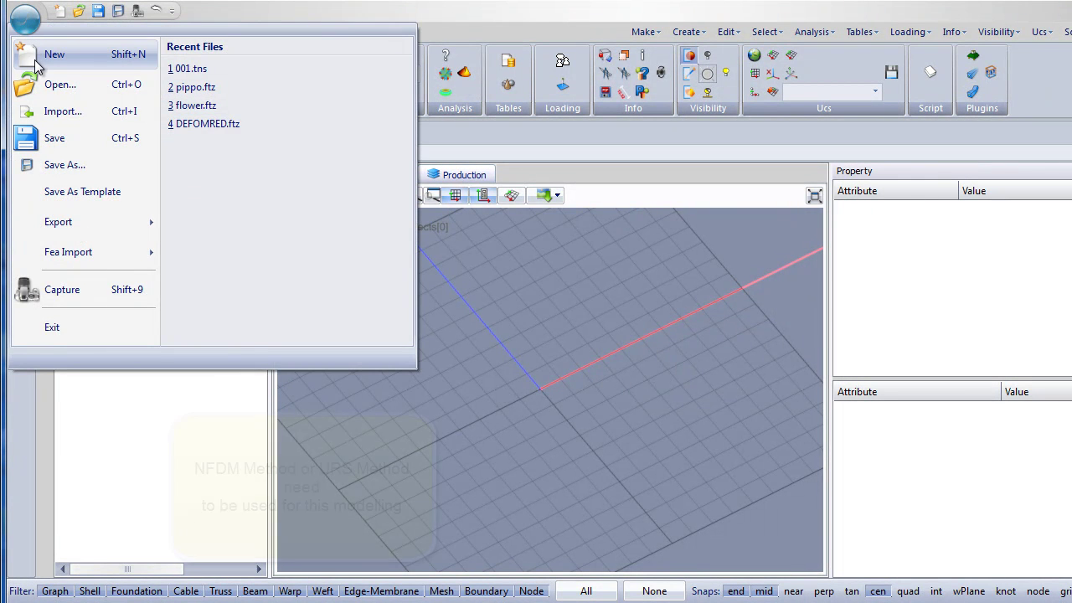
{"action": "left_click", "coordinate": [40, 59]}
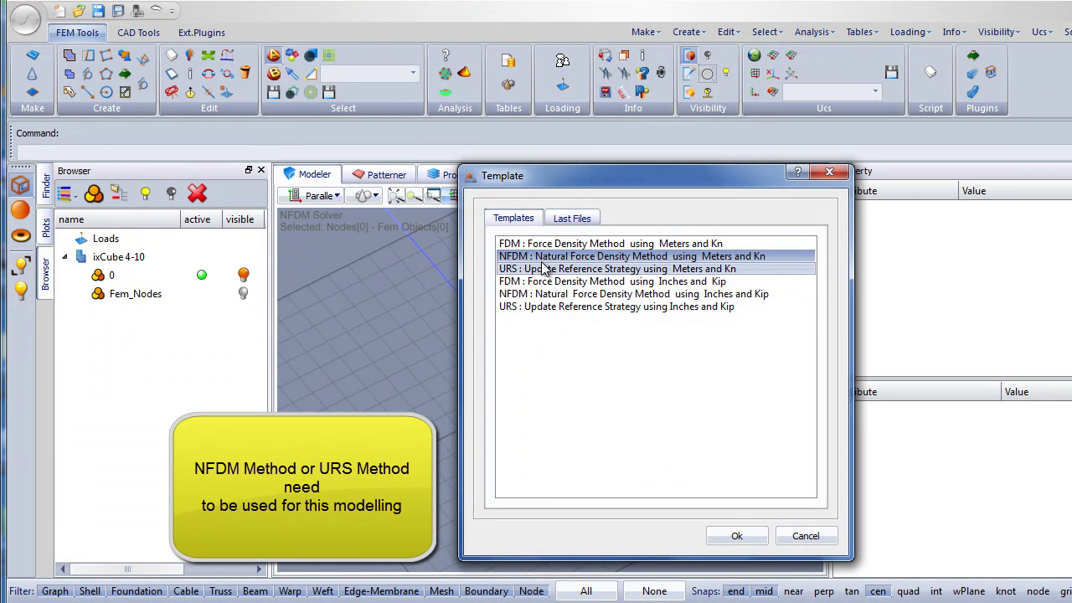
{"action": "left_click", "coordinate": [737, 536]}
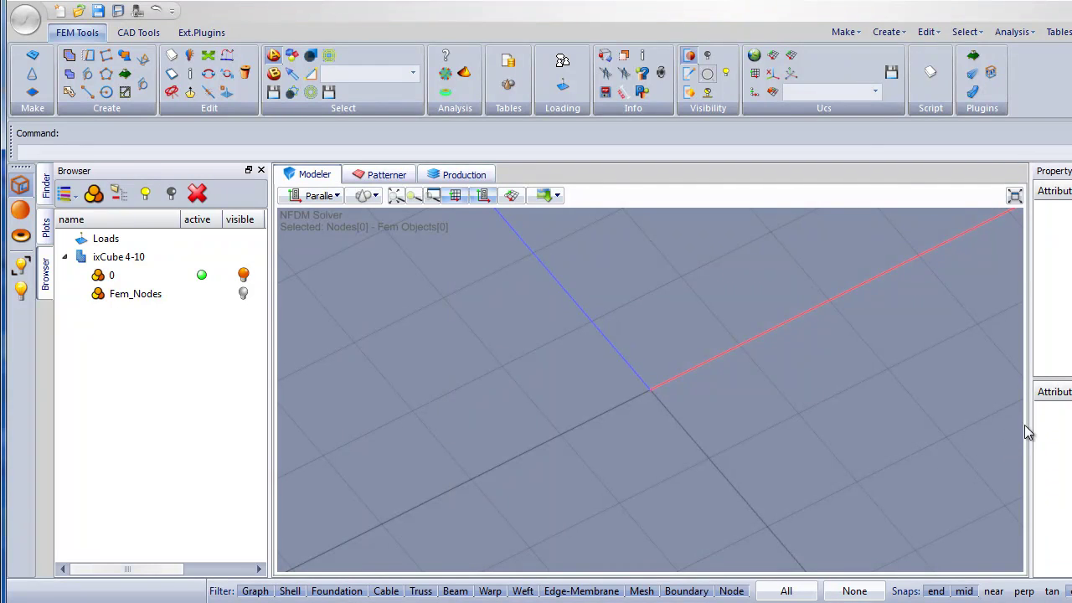
{"action": "left_click_drag", "start_coordinate": [1031, 412], "coordinate": [893, 428]}
{"action": "middle_click_drag", "start_coordinate": [686, 433], "coordinate": [494, 444]}
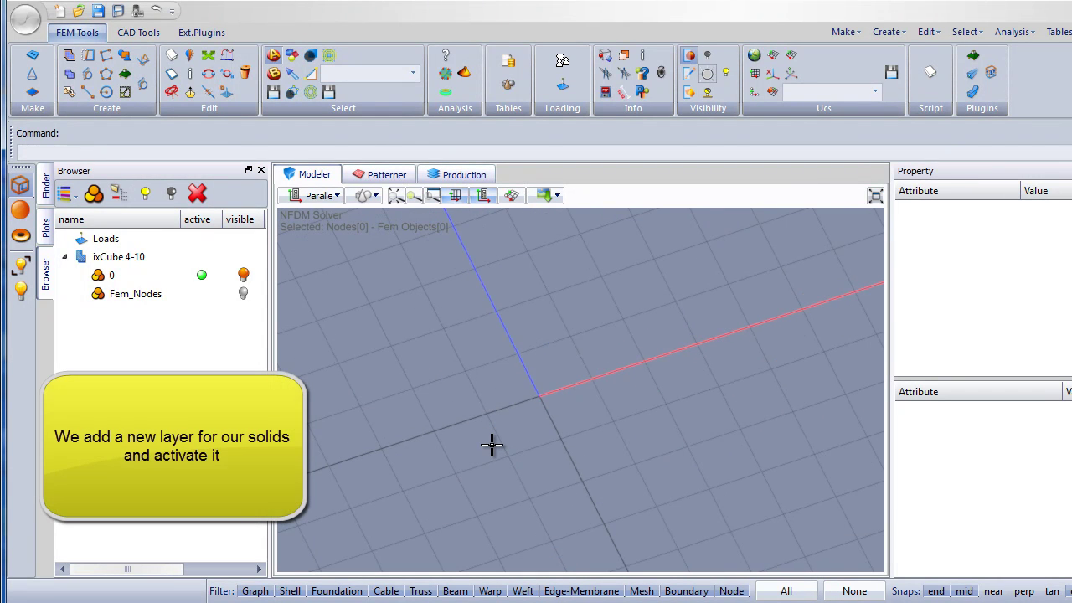
- Add a new layer named Solids and make it the active layer
{"action": "left_click", "coordinate": [93, 195]}
{"action": "key", "text": "F2"}
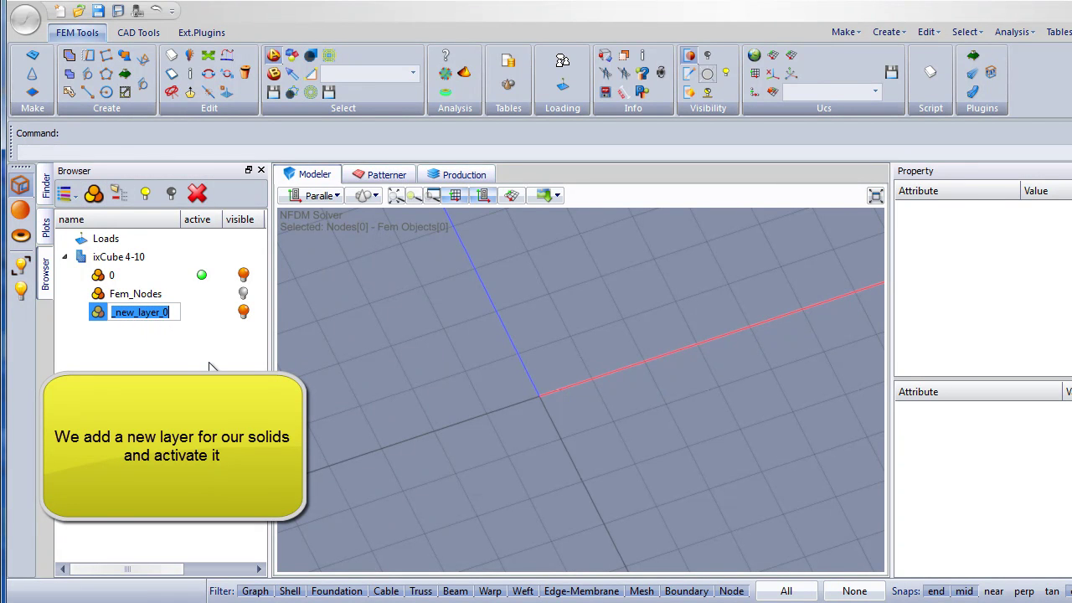
{"action": "type", "text": "Solids"}
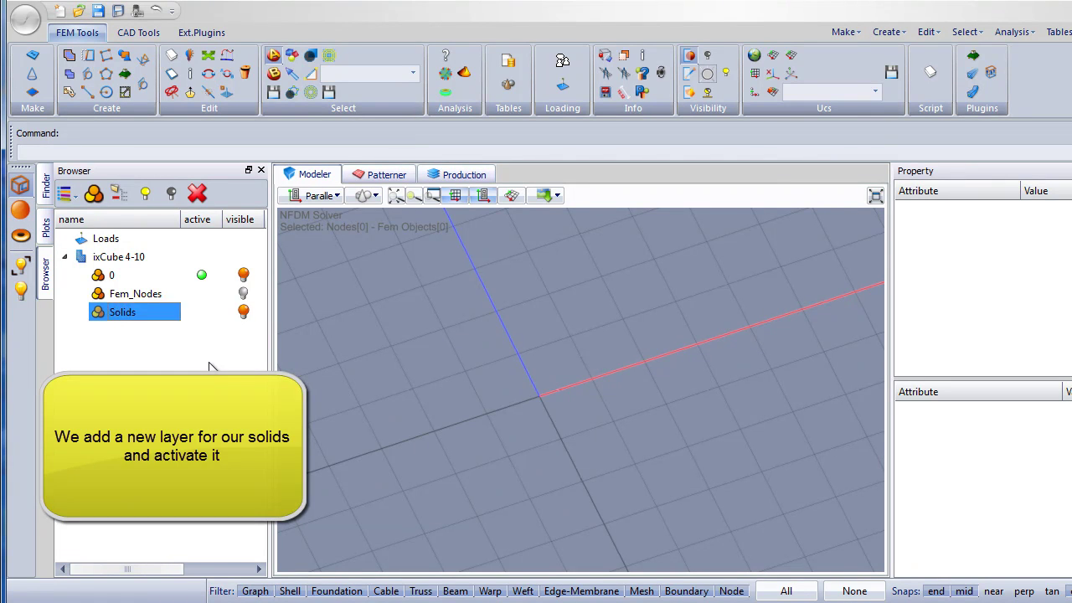
{"action": "left_click", "coordinate": [202, 312]}
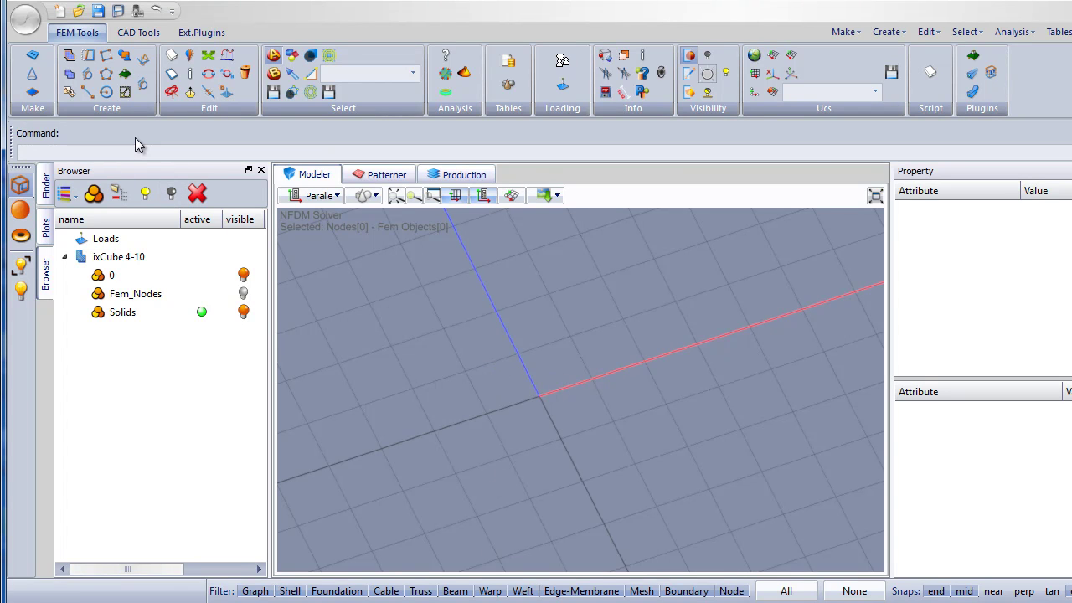
- Create a truncated cone centred on the origin with base radius 6 m, height 4 m and top radius 1 m
{"action": "left_click", "coordinate": [138, 34]}
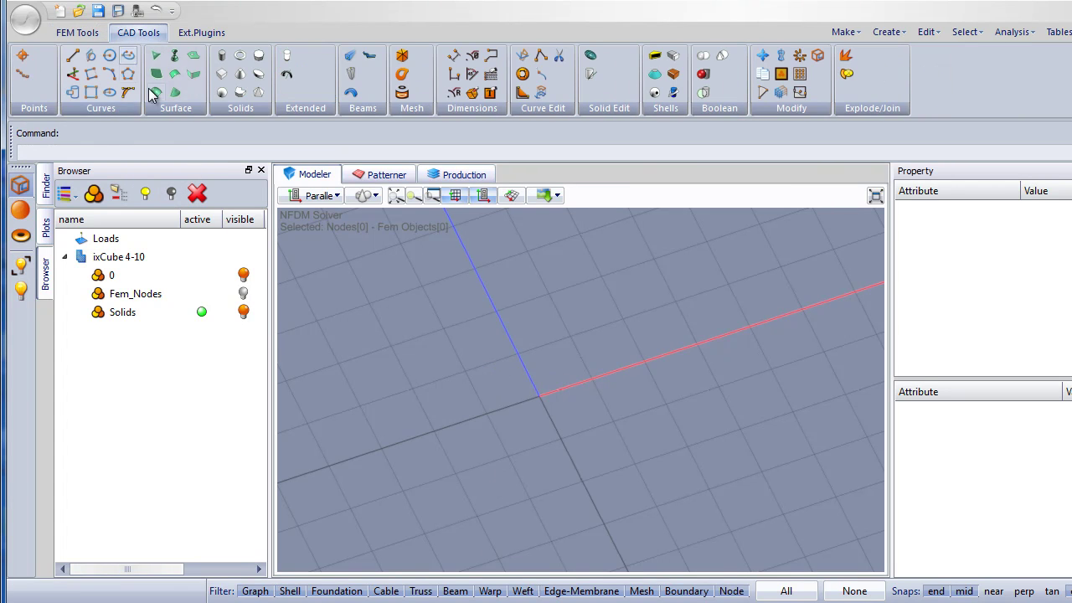
{"action": "left_click", "coordinate": [240, 77]}
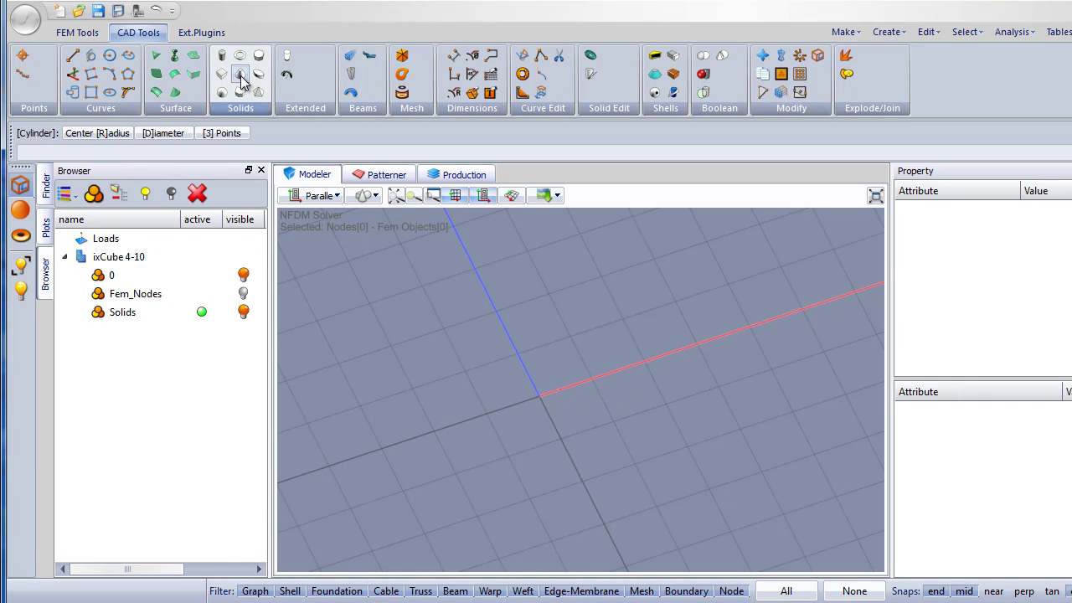
{"action": "left_click", "coordinate": [95, 133]}
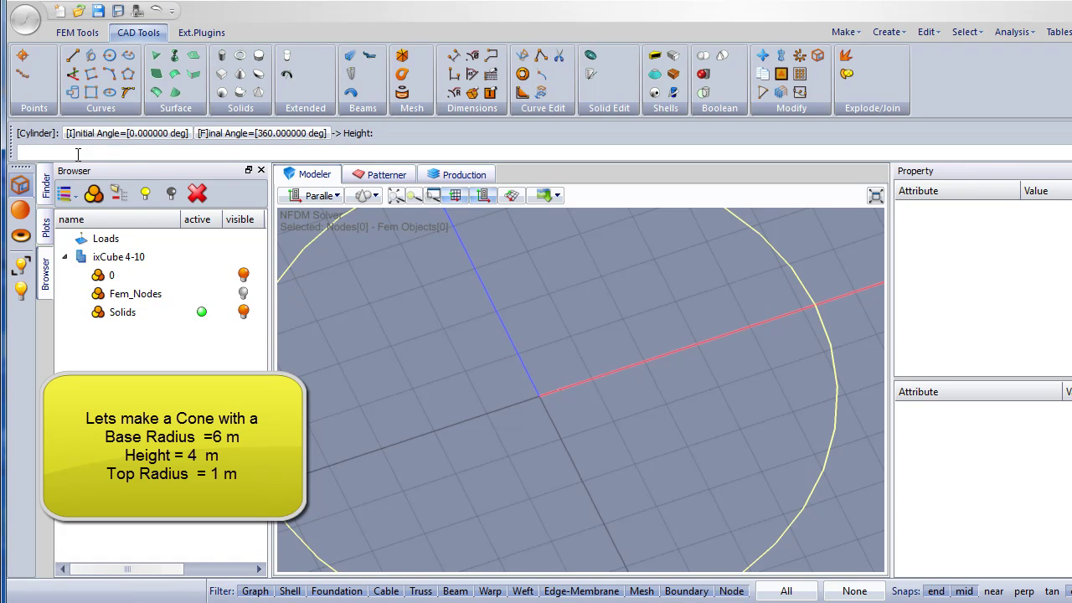
{"action": "scroll", "coordinate": [502, 382], "scroll_direction": "down", "scroll_amount": 2}
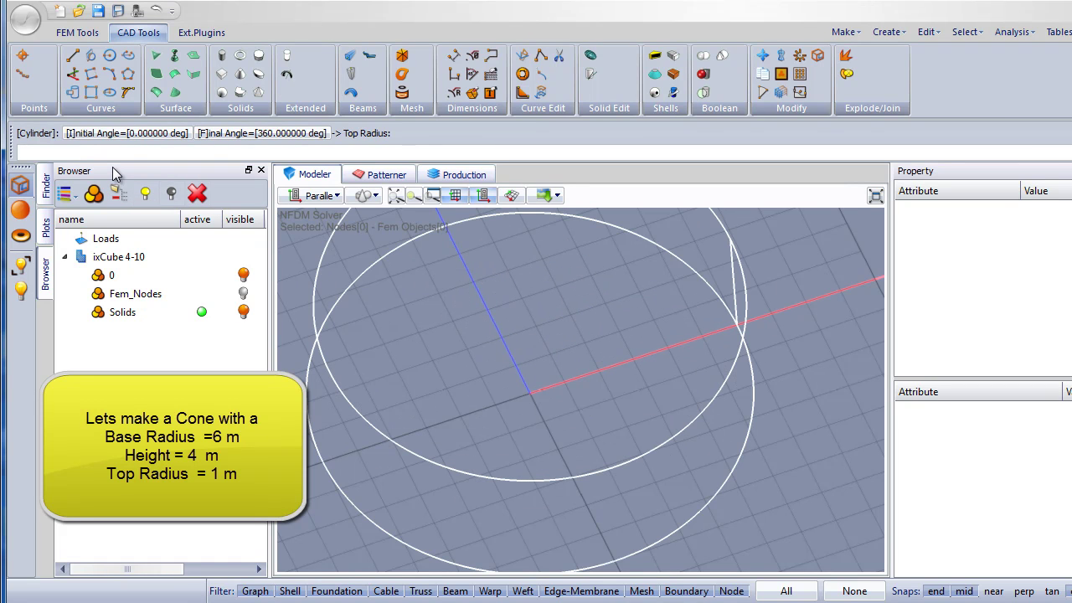
{"action": "type", "text": "1"}
{"action": "key", "text": "Return"}
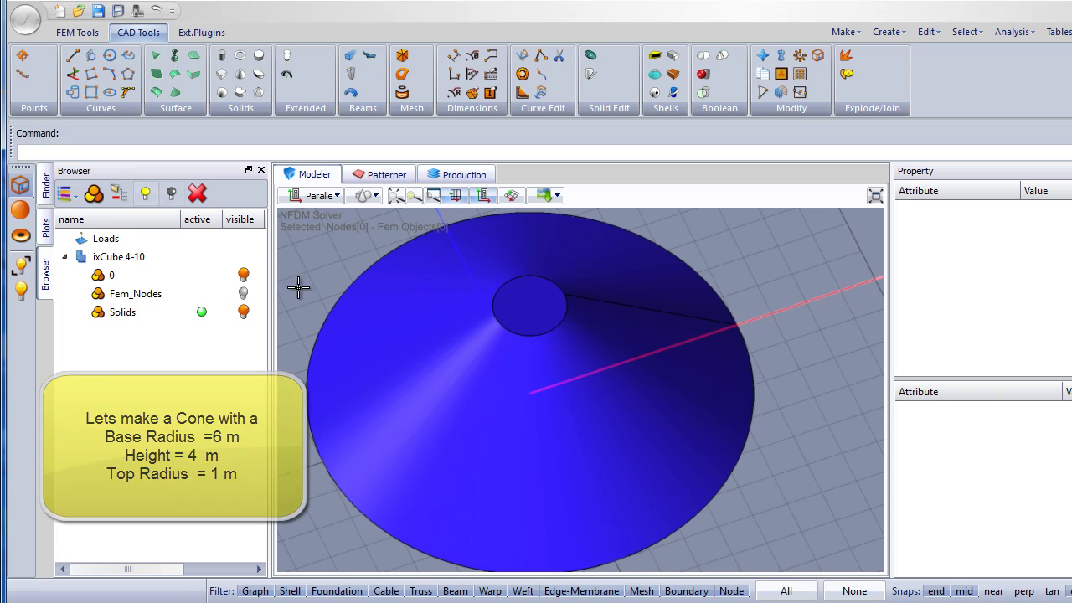
- Assign the Dark Green material to the truncated cone
{"action": "scroll", "coordinate": [598, 359], "scroll_direction": "down", "scroll_amount": 3}
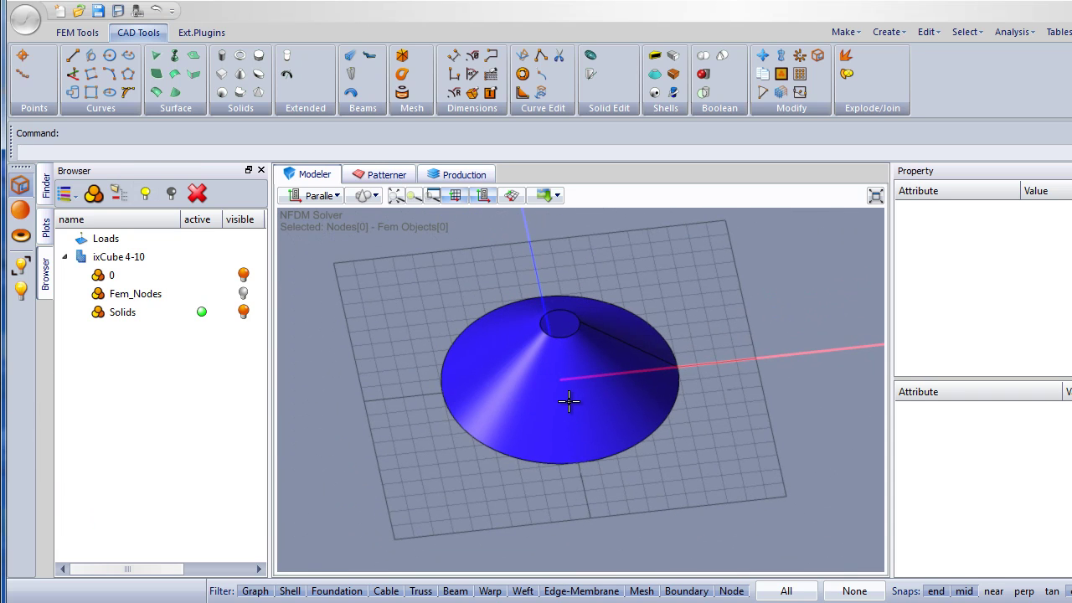
{"action": "left_click", "coordinate": [630, 448]}
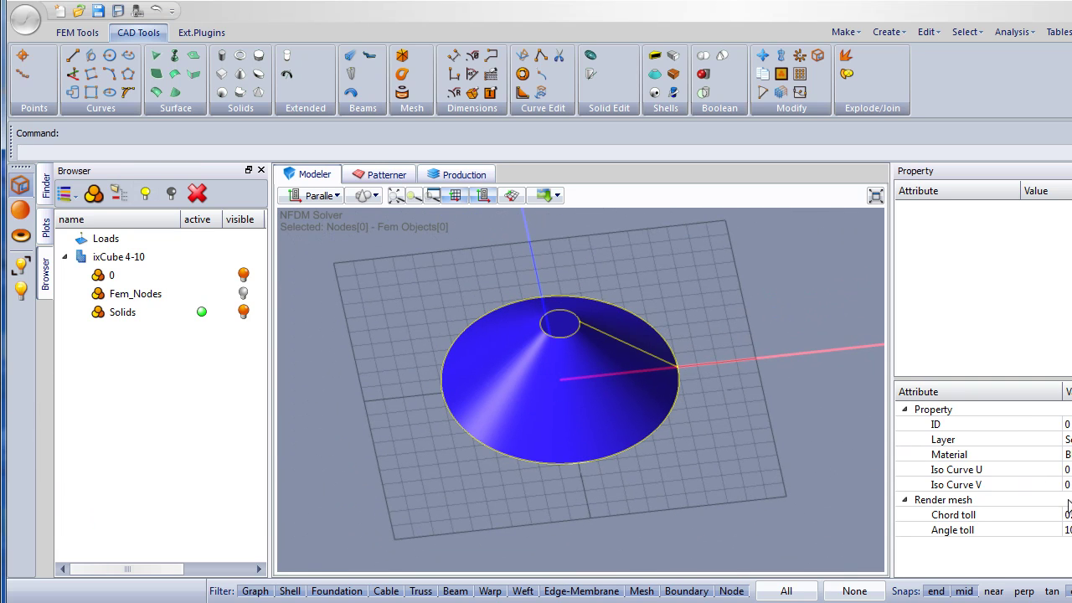
{"action": "left_click", "coordinate": [1066, 454]}
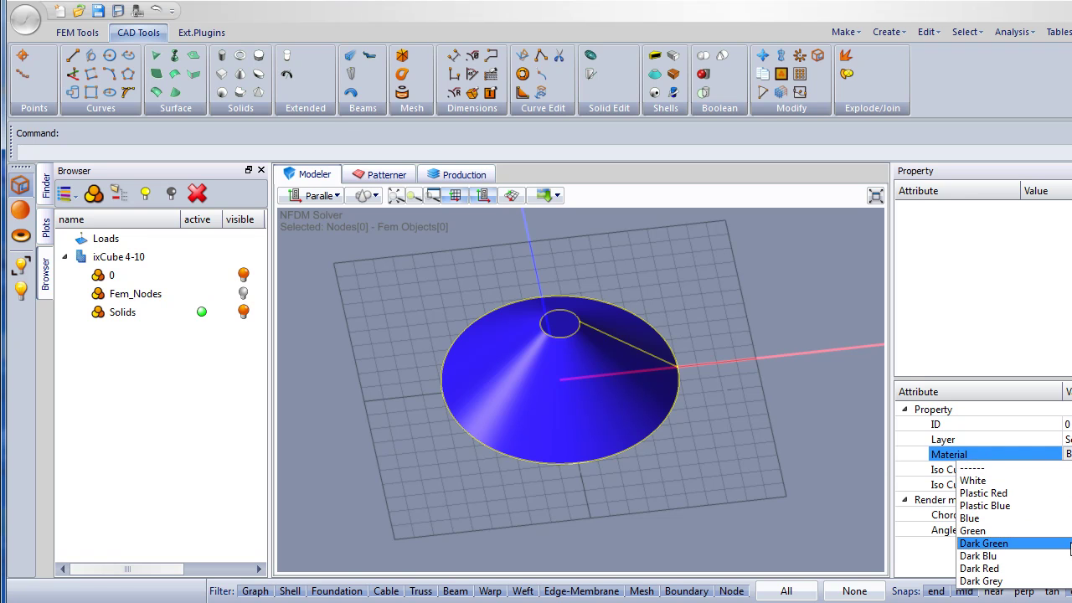
{"action": "left_click", "coordinate": [1064, 546]}
{"action": "key", "text": "Escape"}
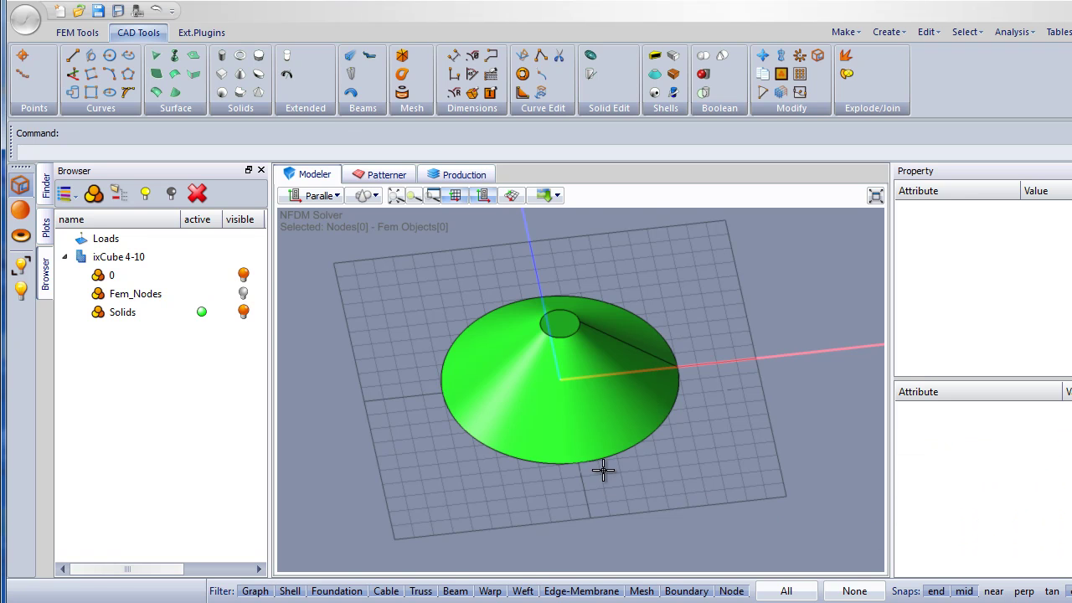
- Draw a long box by its corners that overlaps one side of the cone and rises above the cone's top
{"action": "middle_click_drag", "start_coordinate": [603, 470], "coordinate": [614, 467]}
{"action": "scroll", "coordinate": [530, 358], "scroll_direction": "up", "scroll_amount": 2}
{"action": "middle_click_drag", "start_coordinate": [594, 411], "coordinate": [568, 419]}
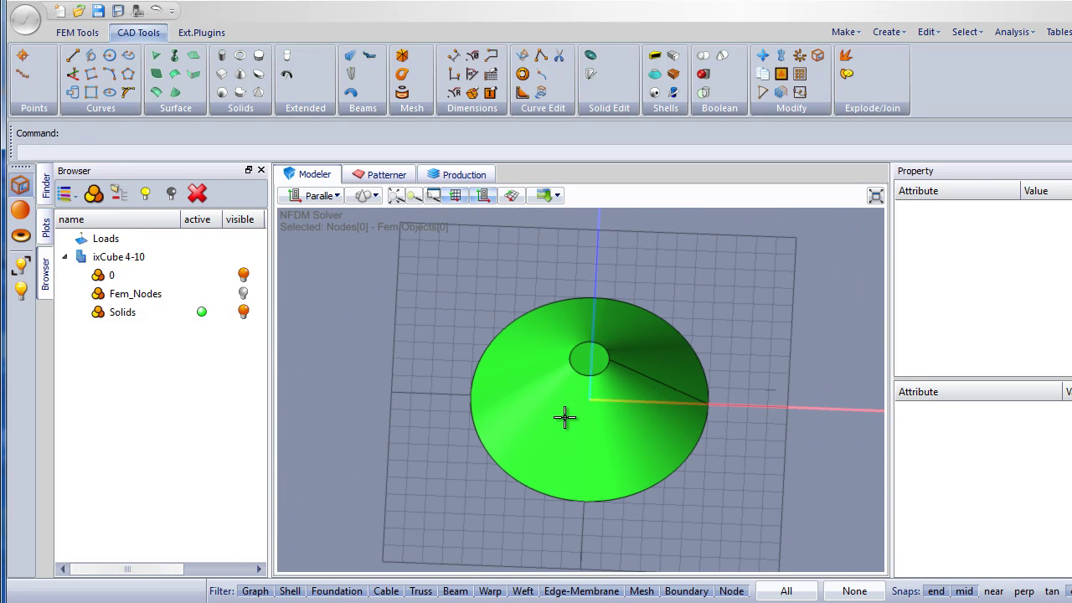
{"action": "left_click", "coordinate": [223, 75]}
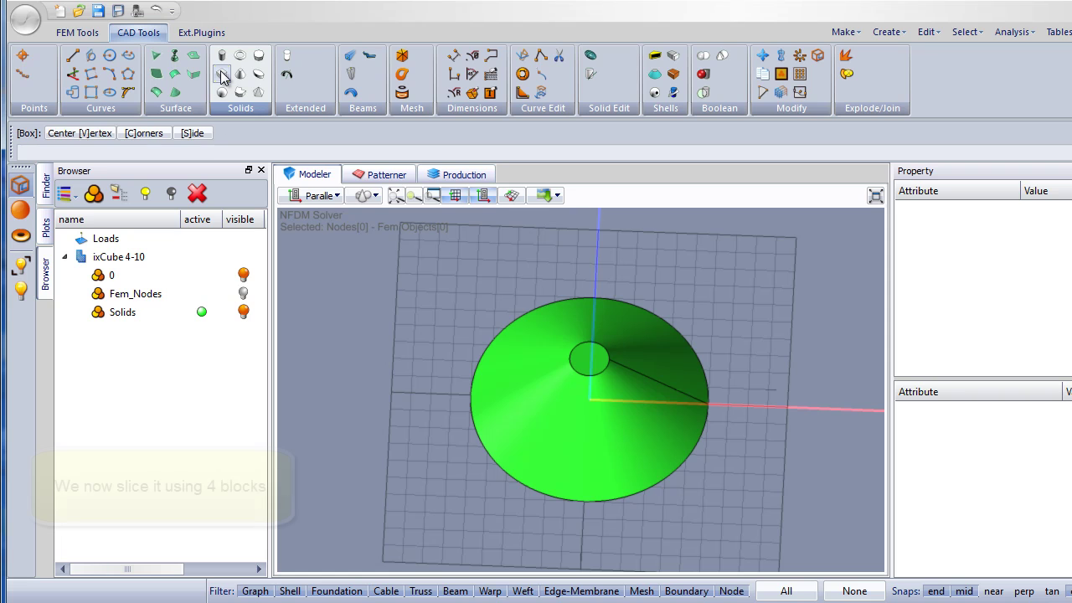
{"action": "left_click", "coordinate": [144, 134]}
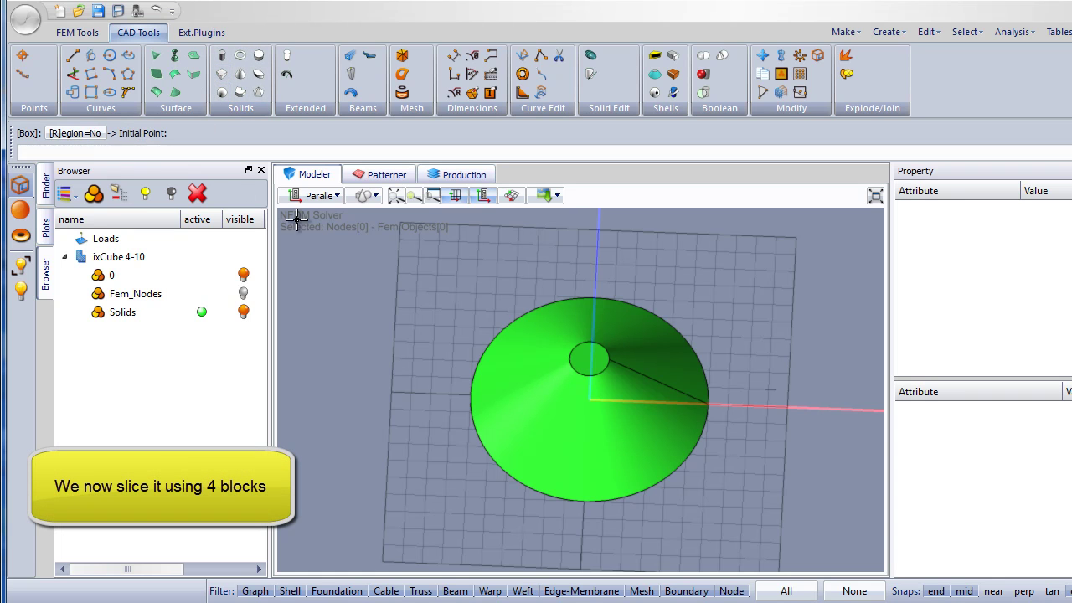
{"action": "left_click", "coordinate": [408, 281]}
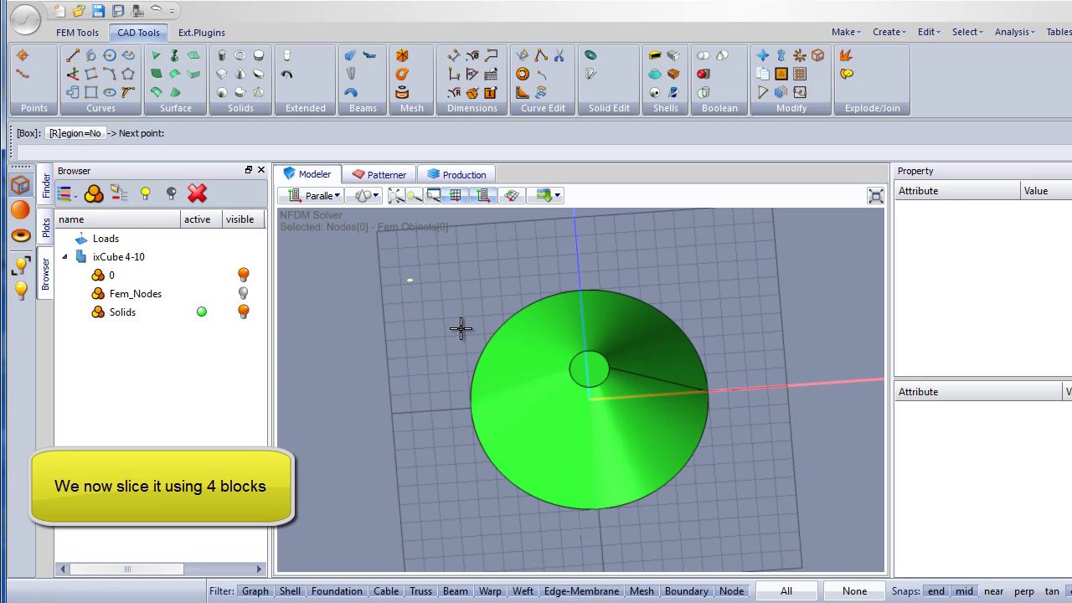
{"action": "left_click", "coordinate": [527, 534]}
{"action": "scroll", "coordinate": [546, 367], "scroll_direction": "down", "scroll_amount": 2}
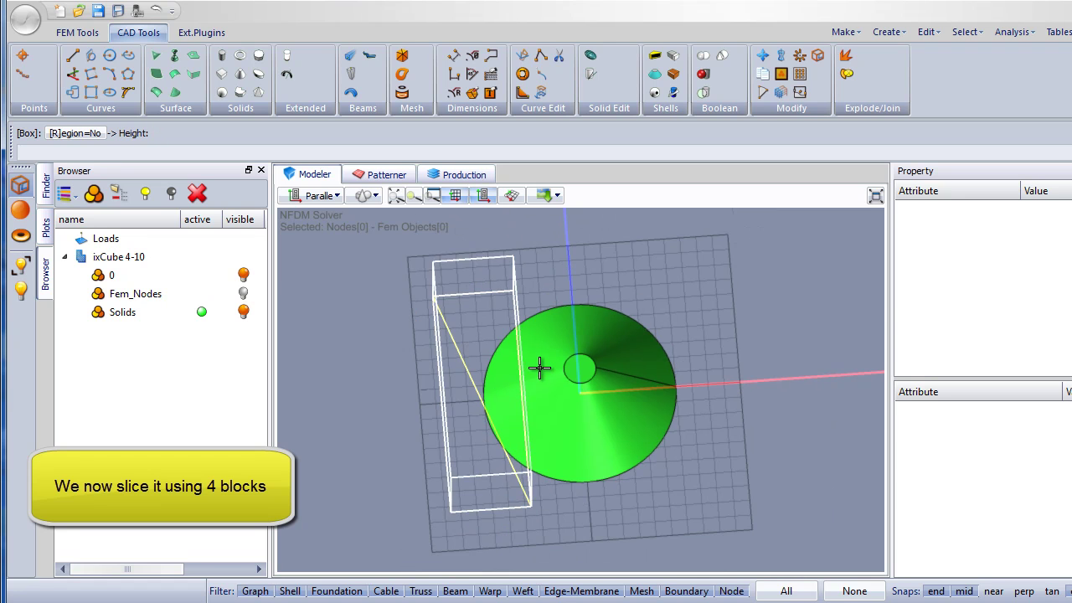
{"action": "middle_click_drag", "start_coordinate": [572, 422], "coordinate": [513, 344]}
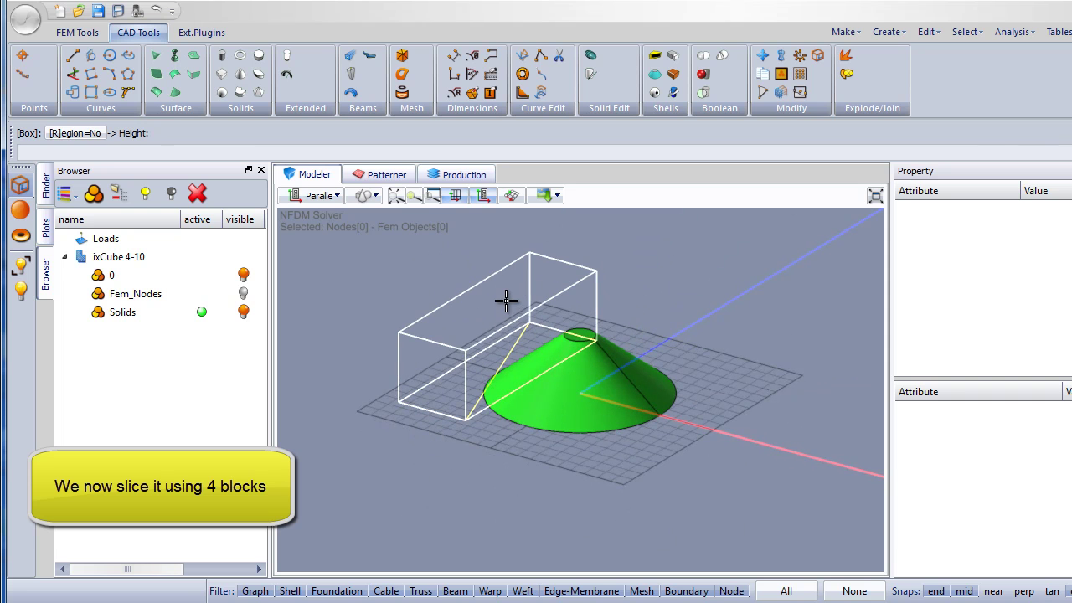
{"action": "left_click", "coordinate": [505, 299]}
- Move the box down from its upper corner so that it extends below the cone's base
{"action": "middle_click_drag", "start_coordinate": [472, 429], "coordinate": [474, 342]}
{"action": "scroll", "coordinate": [468, 349], "scroll_direction": "up", "scroll_amount": 2}
{"action": "left_click", "coordinate": [447, 353]}
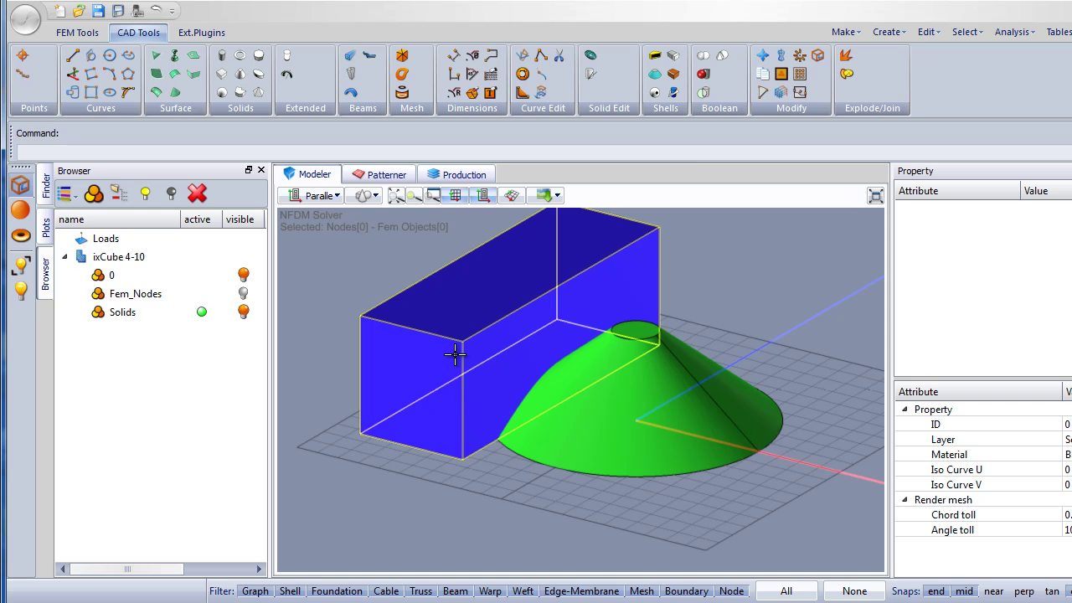
{"action": "left_click", "coordinate": [762, 59]}
{"action": "scroll", "coordinate": [460, 353], "scroll_direction": "up", "scroll_amount": 3}
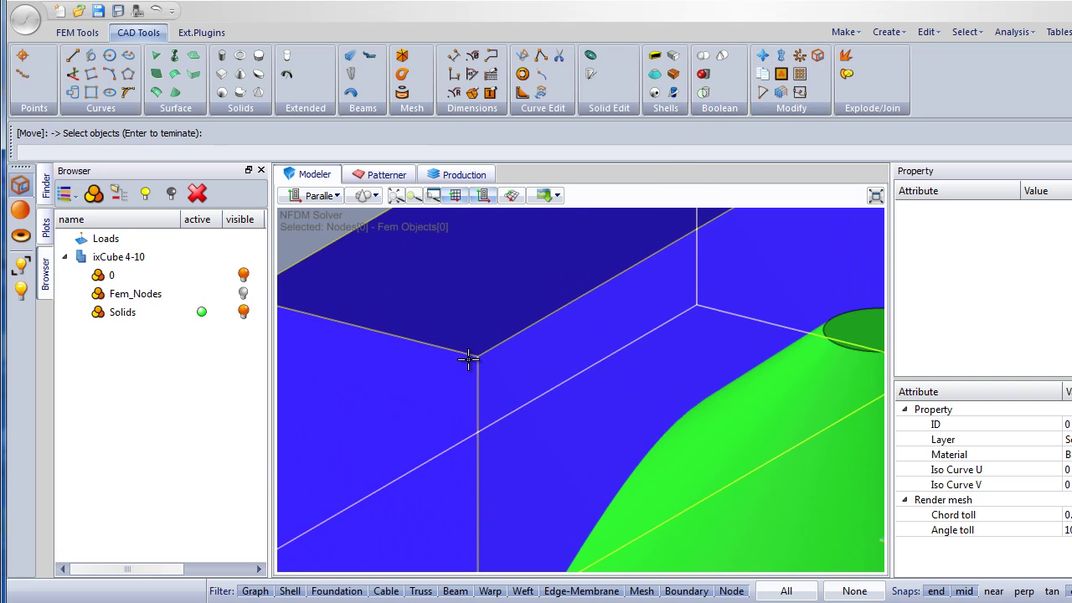
{"action": "key", "text": "Return"}
{"action": "left_click", "coordinate": [472, 357]}
{"action": "scroll", "coordinate": [474, 394], "scroll_direction": "down", "scroll_amount": 3}
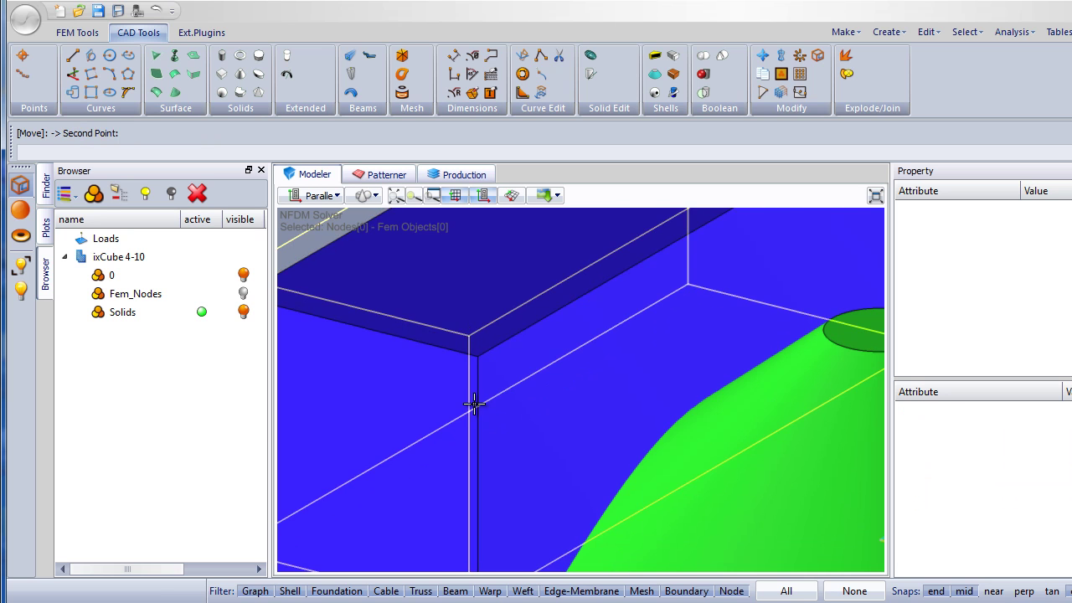
{"action": "left_click", "coordinate": [477, 467]}
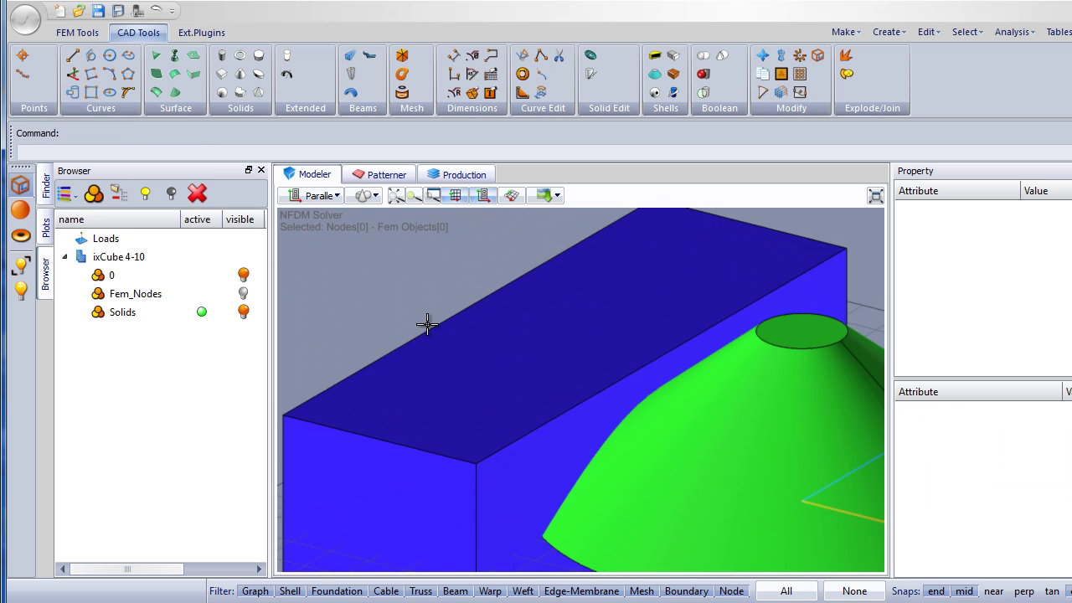
- Make a copy of the box rotated 90 degrees about the cone's centre with 2D Rotate
{"action": "scroll", "coordinate": [431, 344], "scroll_direction": "down", "scroll_amount": 3}
{"action": "middle_click_drag", "start_coordinate": [443, 420], "coordinate": [447, 427]}
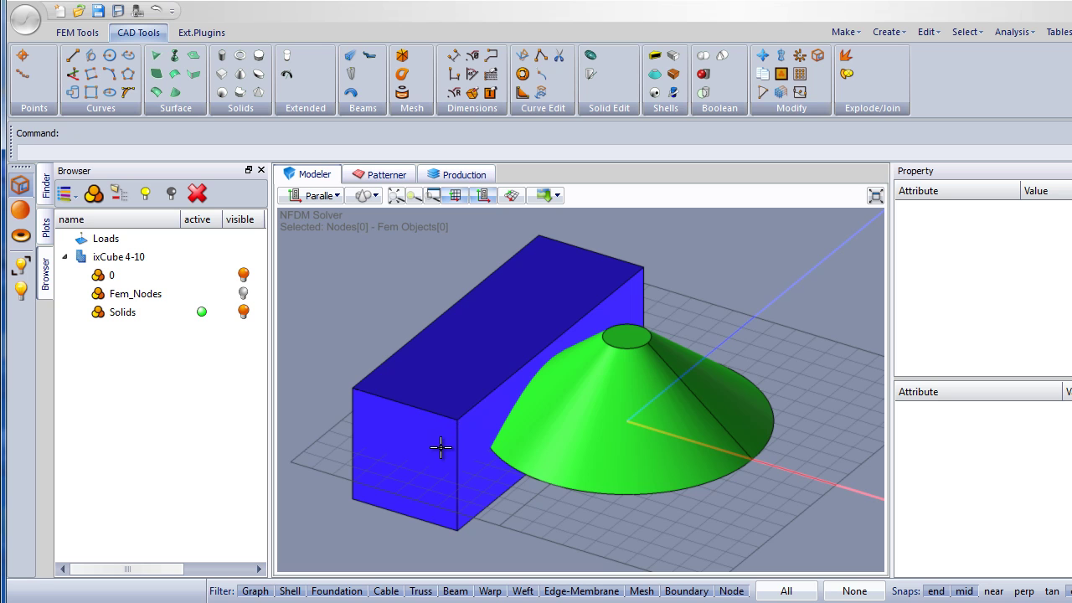
{"action": "left_click", "coordinate": [438, 450]}
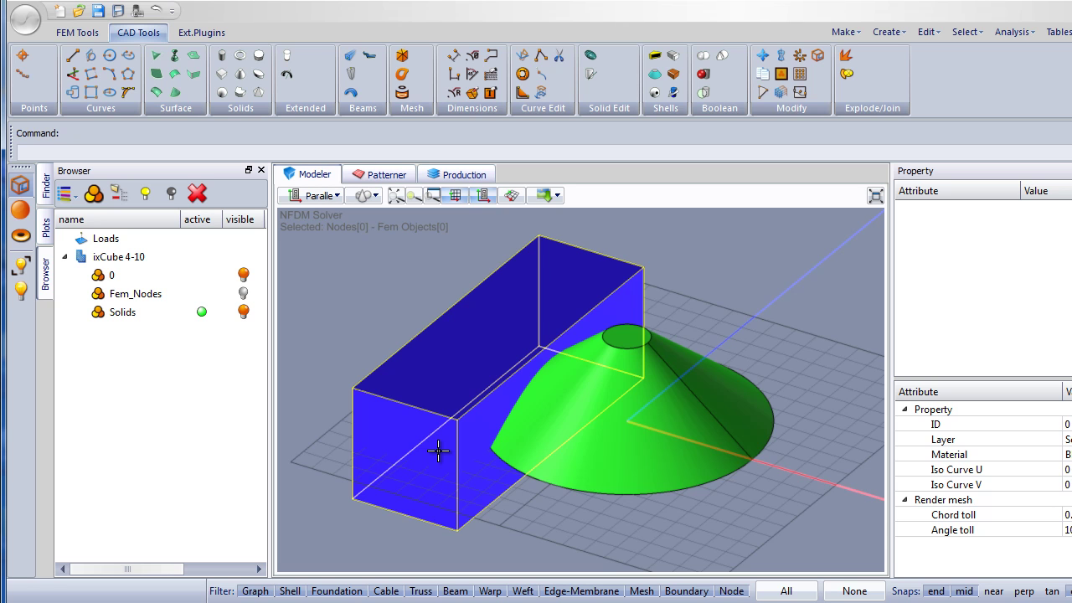
{"action": "left_click", "coordinate": [763, 92]}
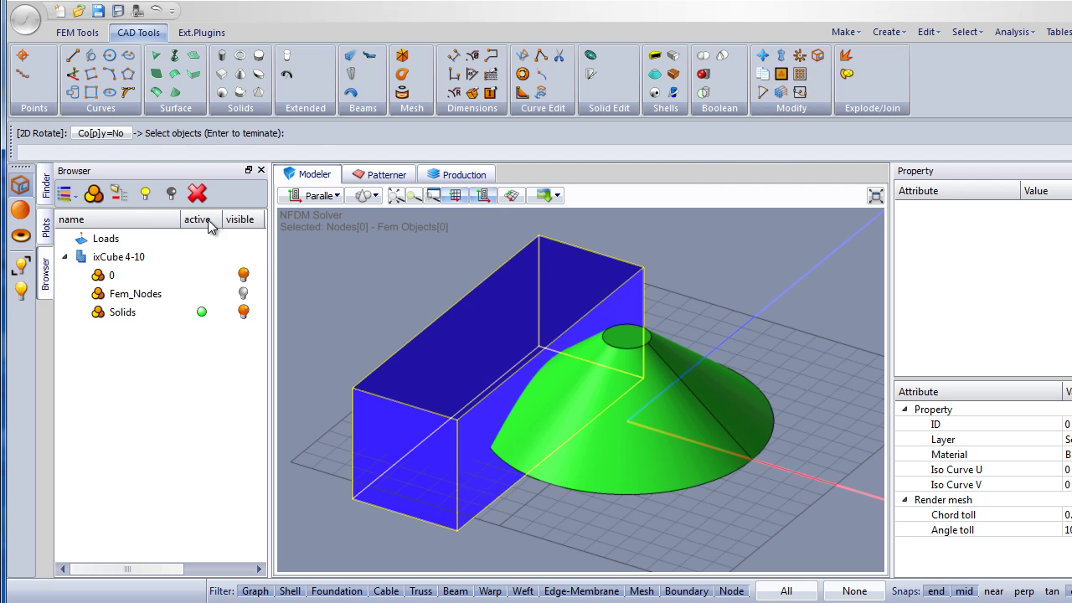
{"action": "key", "text": "Return"}
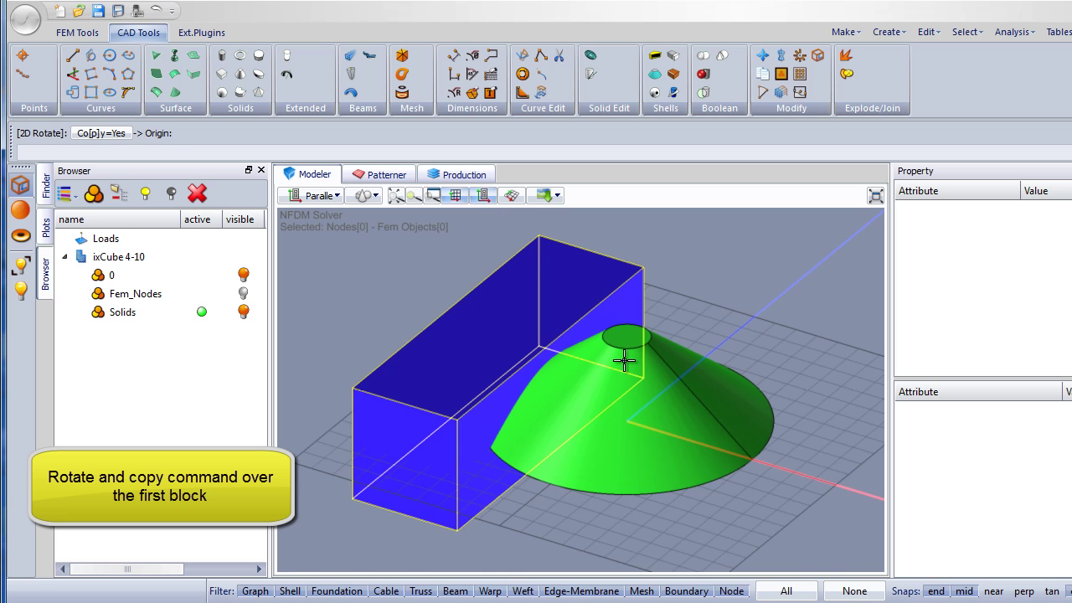
{"action": "scroll", "coordinate": [625, 360], "scroll_direction": "up", "scroll_amount": 3}
{"action": "scroll", "coordinate": [618, 334], "scroll_direction": "down", "scroll_amount": 3}
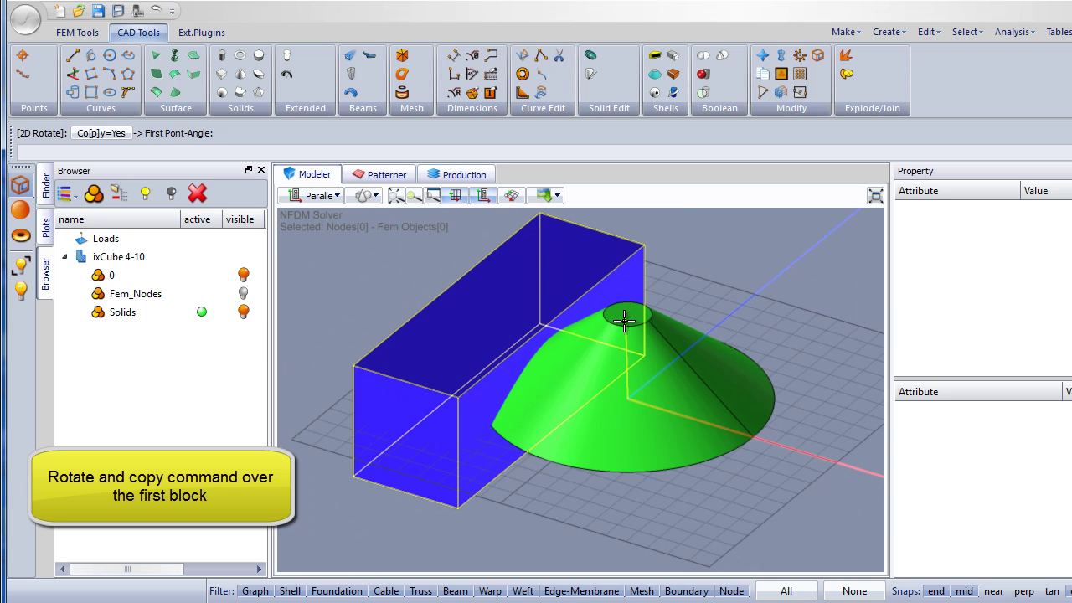
{"action": "type", "text": "90"}
{"action": "key", "text": "Return"}
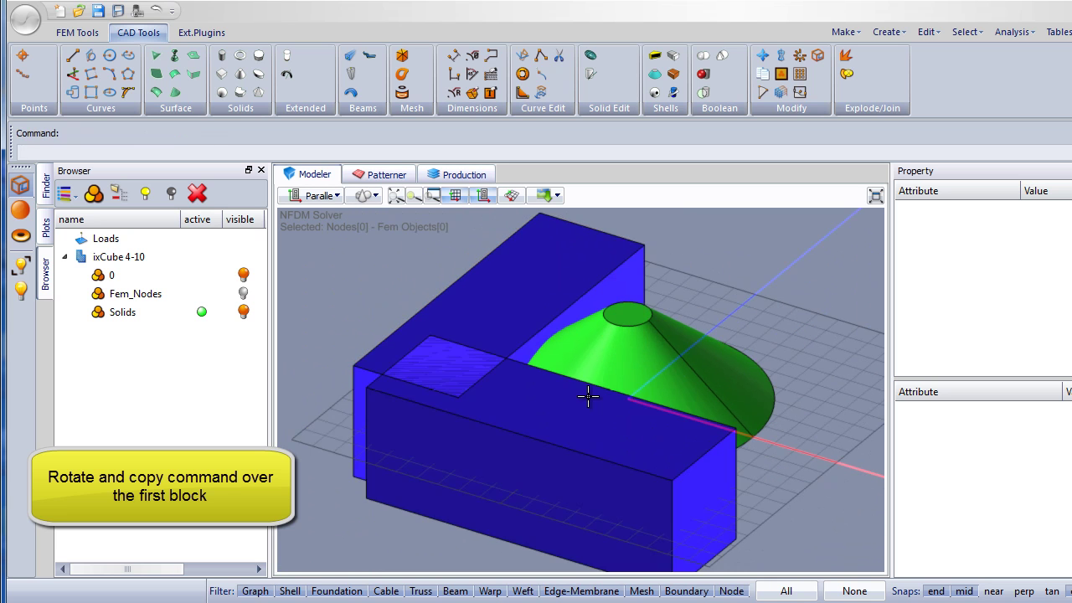
- Make a copy of the second box rotated 90 degrees about the cone's centre with 2D Rotate
{"action": "middle_click_drag", "start_coordinate": [576, 416], "coordinate": [438, 426]}
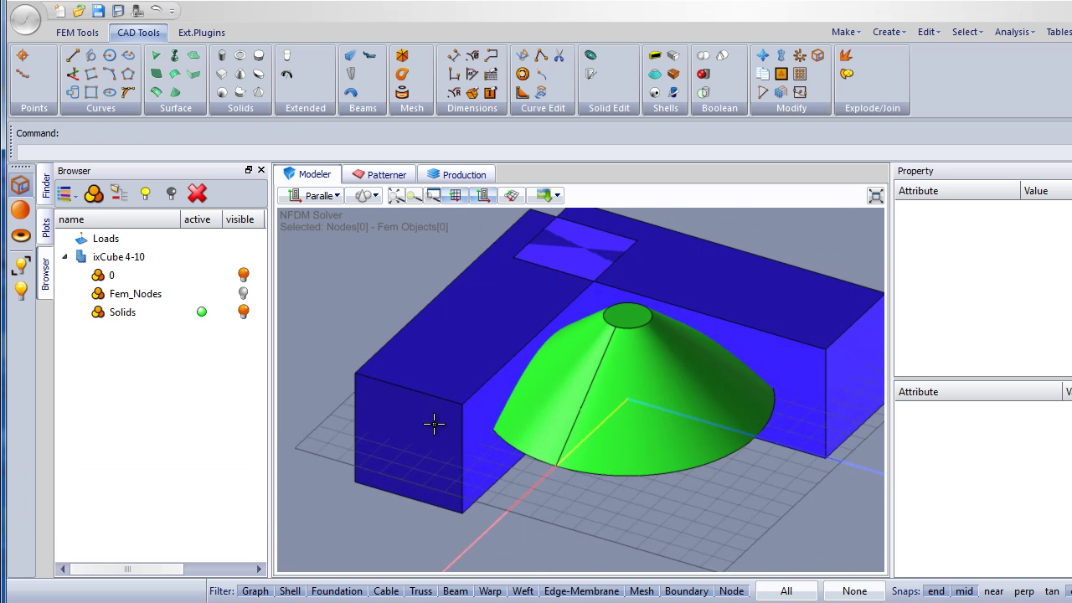
{"action": "key", "text": "Return"}
{"action": "left_click", "coordinate": [459, 332]}
{"action": "key", "text": "Return"}
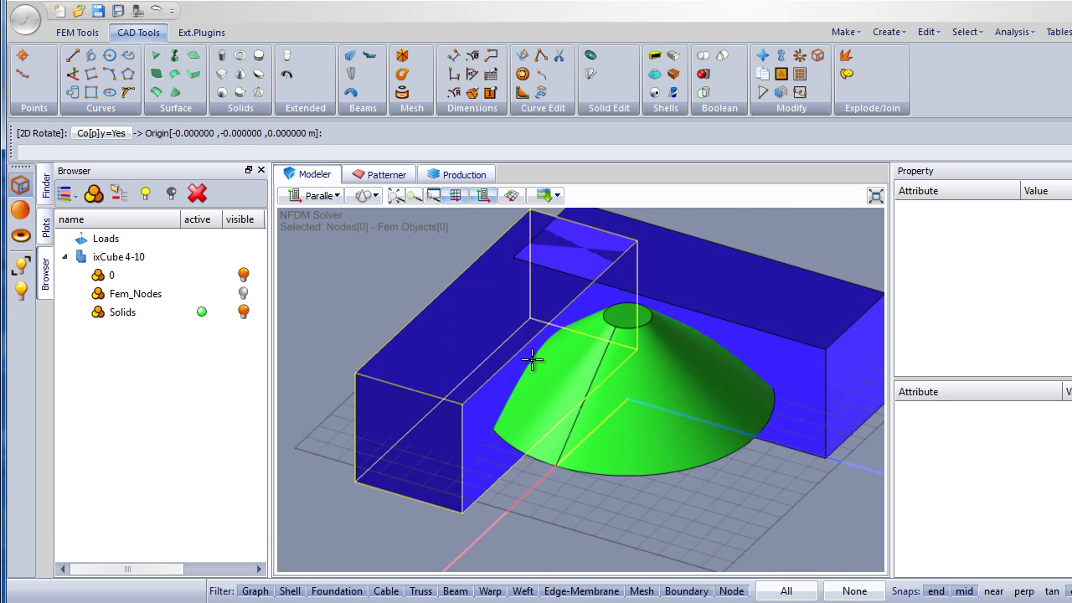
{"action": "scroll", "coordinate": [544, 365], "scroll_direction": "up", "scroll_amount": 3}
{"action": "left_click", "coordinate": [726, 280]}
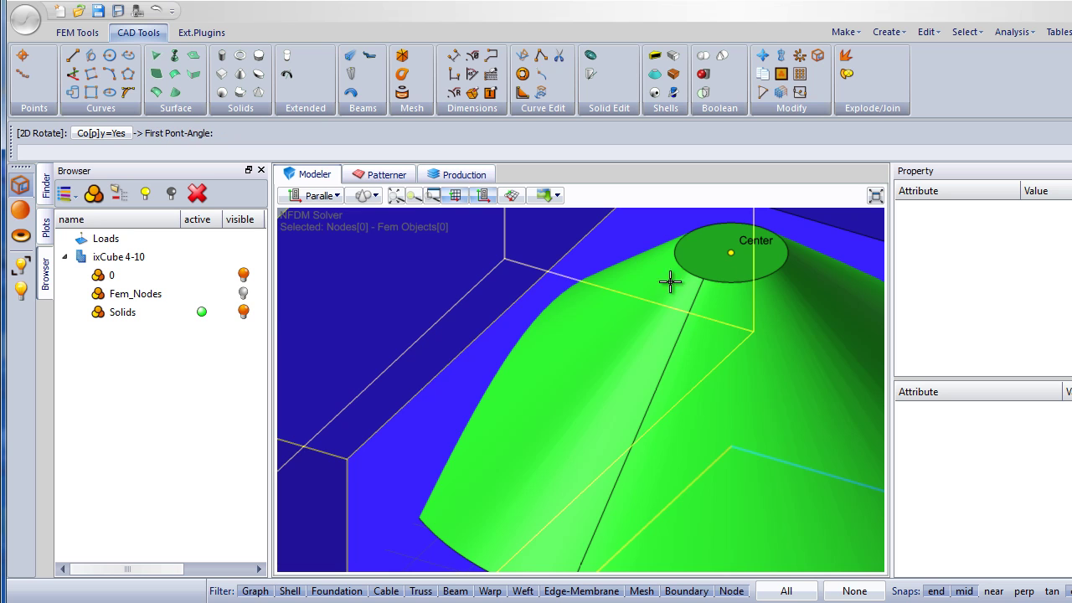
{"action": "scroll", "coordinate": [583, 321], "scroll_direction": "down", "scroll_amount": 3}
{"action": "scroll", "coordinate": [584, 321], "scroll_direction": "down", "scroll_amount": 1}
{"action": "key", "text": "Return"}
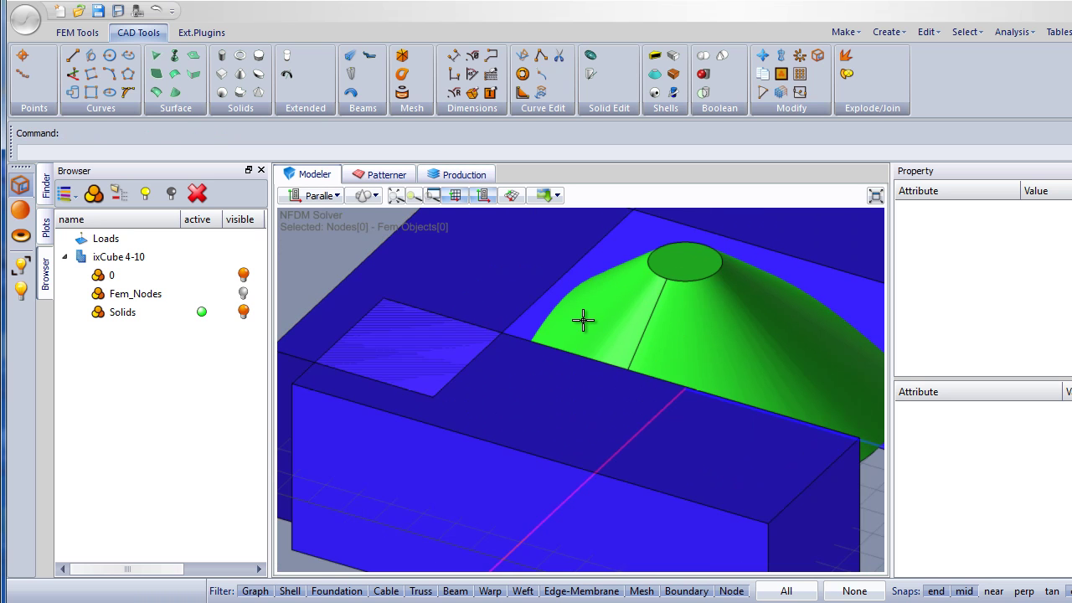
{"action": "scroll", "coordinate": [581, 319], "scroll_direction": "down", "scroll_amount": 3}
{"action": "scroll", "coordinate": [536, 377], "scroll_direction": "up", "scroll_amount": 5}
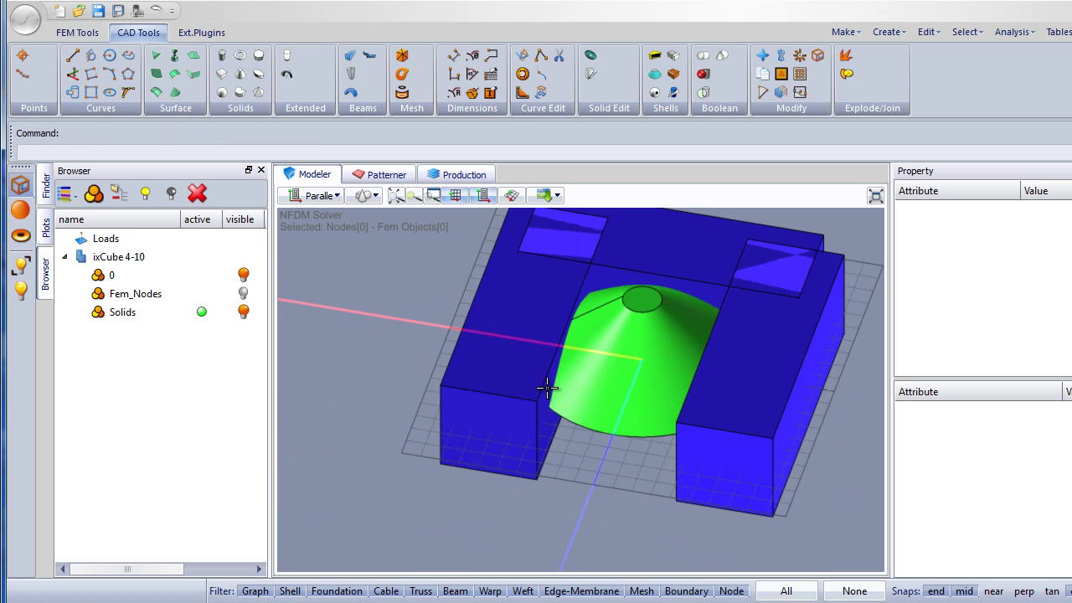
- Copy the third box with a 90-degree 2D Rotate about the cone's top centre to enclose the fourth side
{"action": "key", "text": "Return"}
{"action": "scroll", "coordinate": [602, 319], "scroll_direction": "up", "scroll_amount": 1}
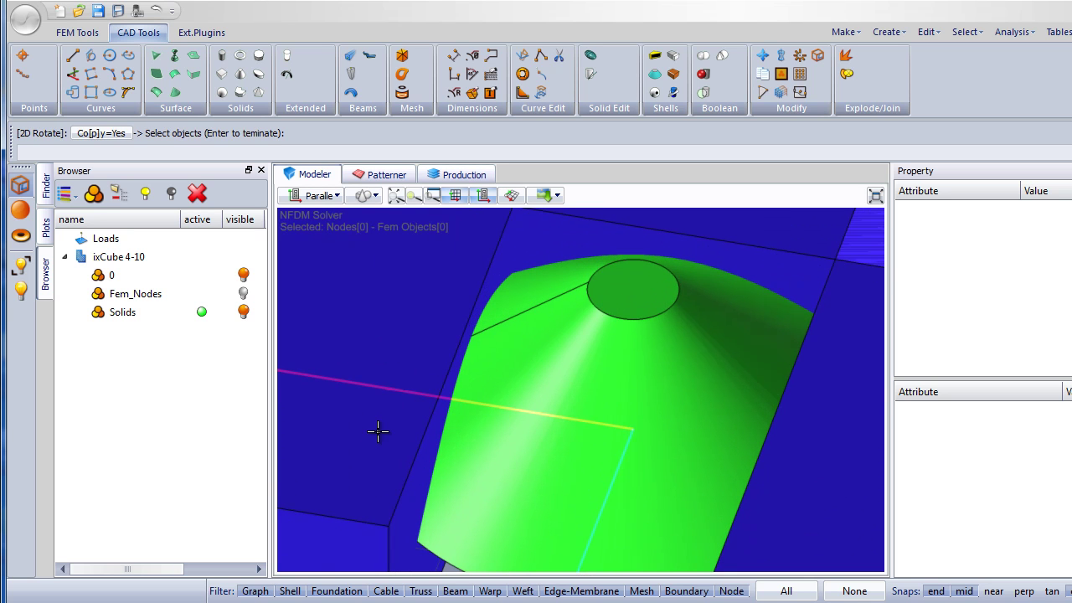
{"action": "left_click", "coordinate": [378, 431]}
{"action": "key", "text": "Return"}
{"action": "left_click", "coordinate": [612, 319]}
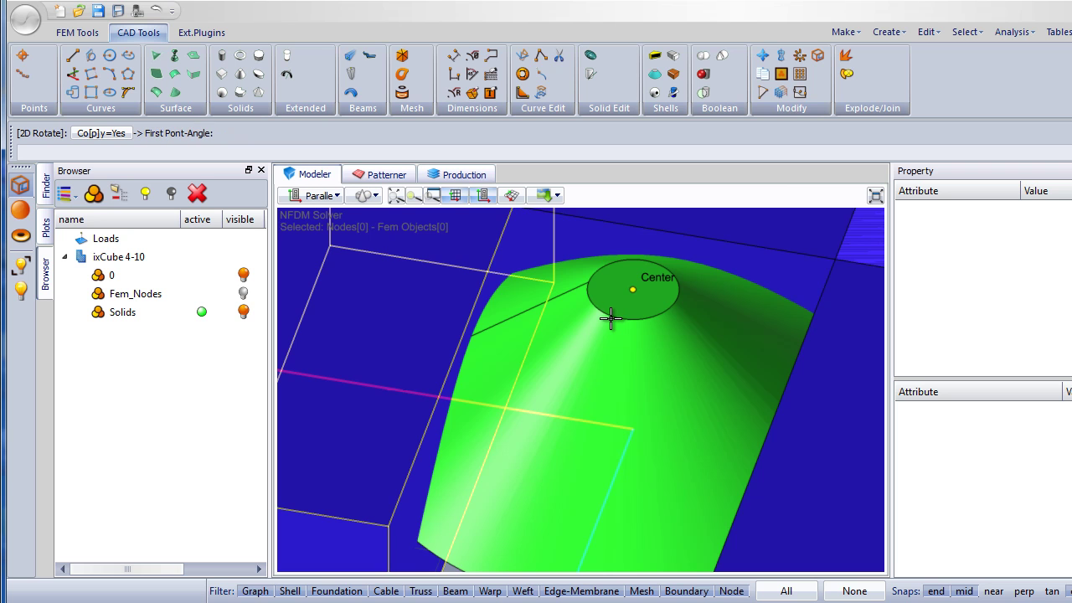
{"action": "scroll", "coordinate": [610, 326], "scroll_direction": "down", "scroll_amount": 2}
{"action": "key", "text": "Return"}
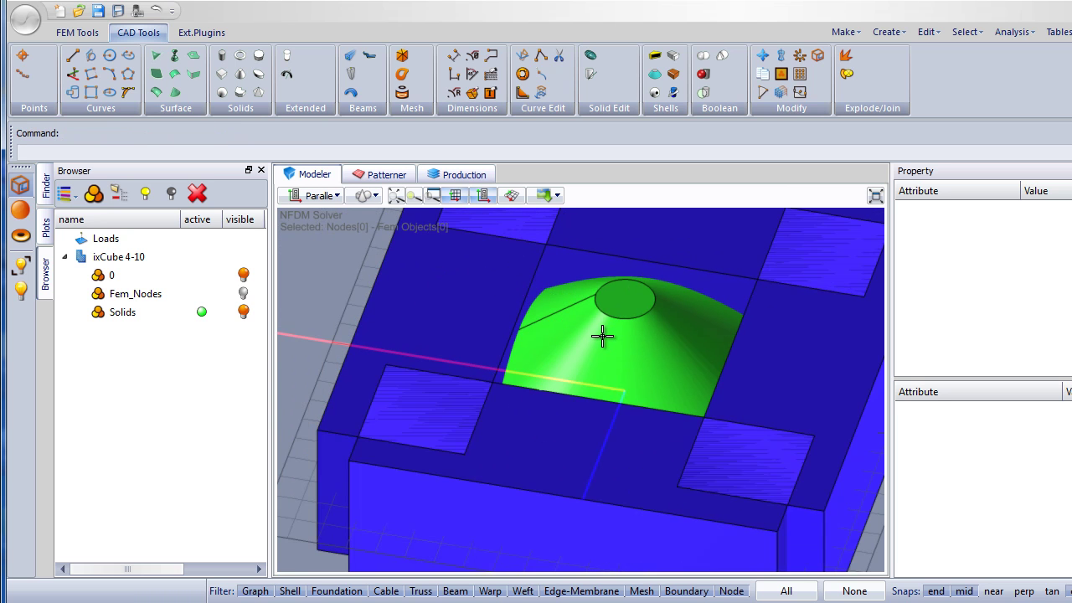
- Undo the rotated copies of the box, back to the single original box beside the cone
{"action": "scroll", "coordinate": [598, 342], "scroll_direction": "down", "scroll_amount": 2}
{"action": "middle_click_drag", "start_coordinate": [529, 425], "coordinate": [613, 474]}
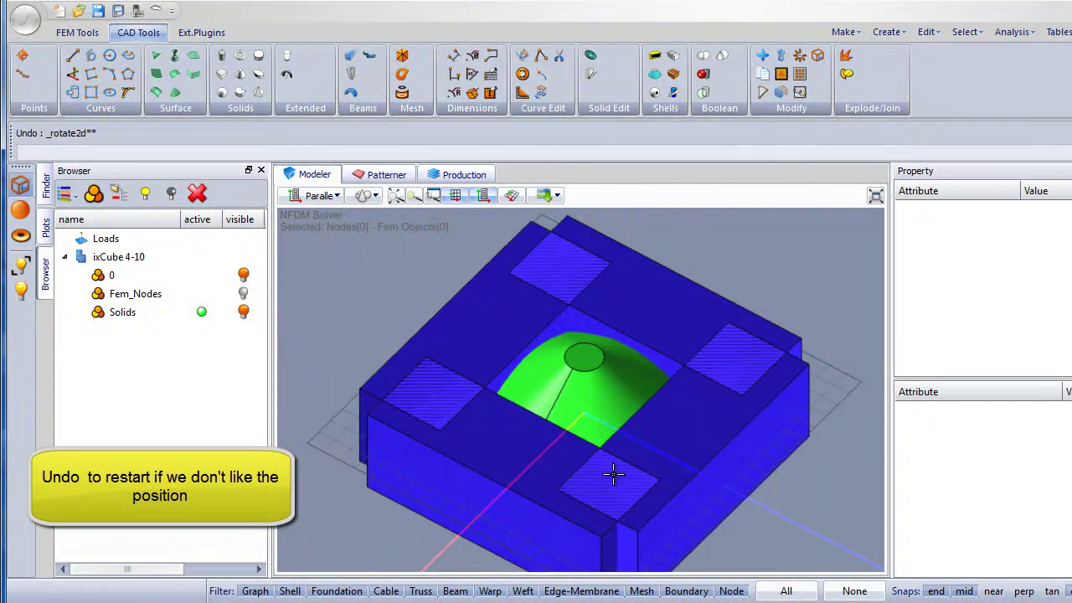
{"action": "key", "text": "ctrl+z"}
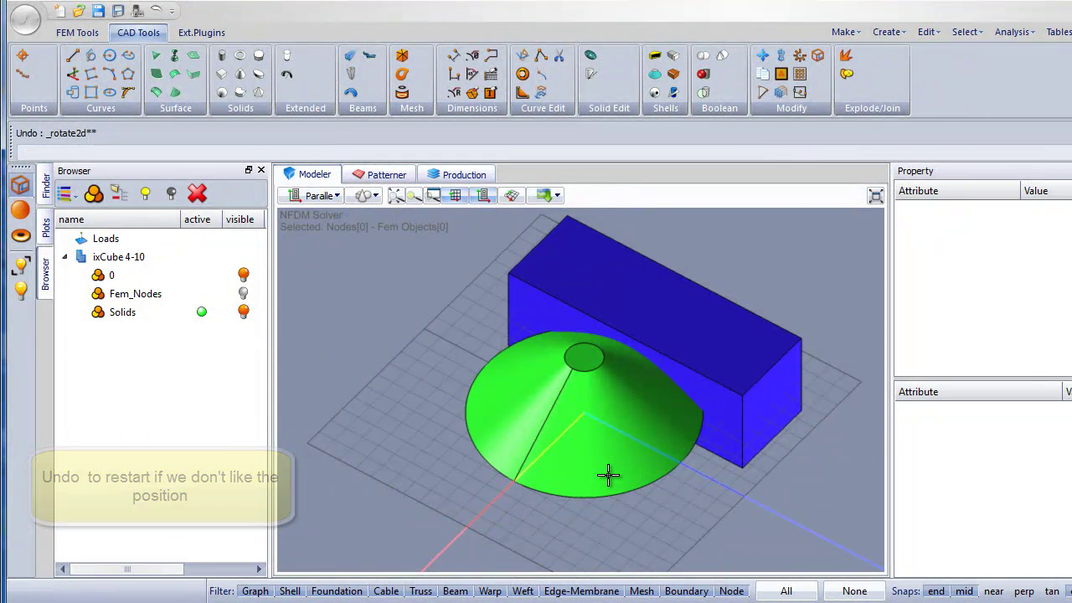
- In top view, move the original box slightly outward so that it overlaps less of the cone's side
{"action": "middle_click_drag", "start_coordinate": [517, 467], "coordinate": [649, 479]}
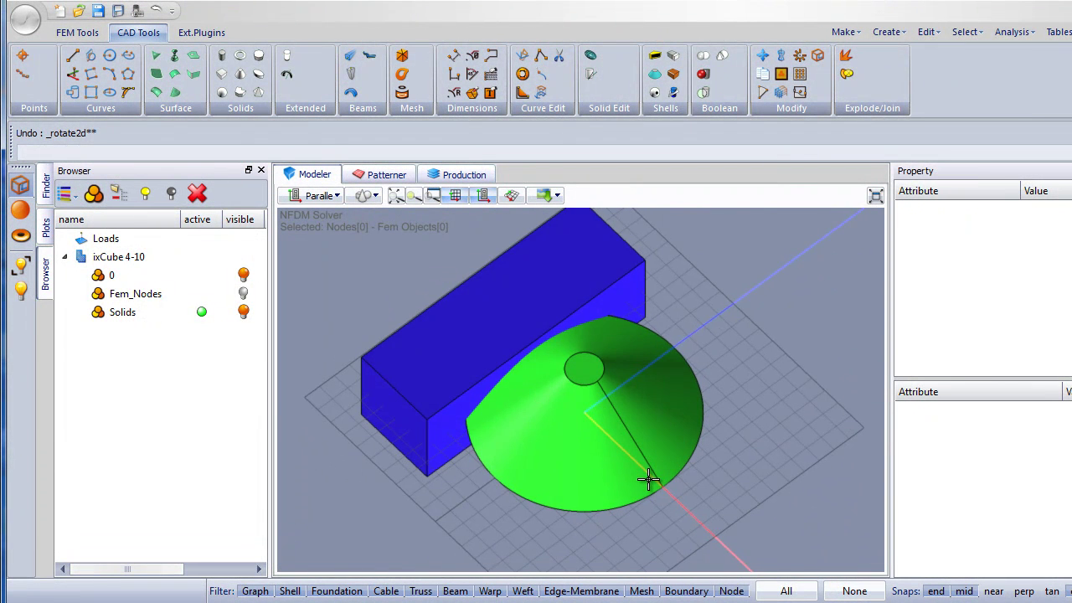
{"action": "key", "text": "t"}
{"action": "left_click", "coordinate": [527, 405]}
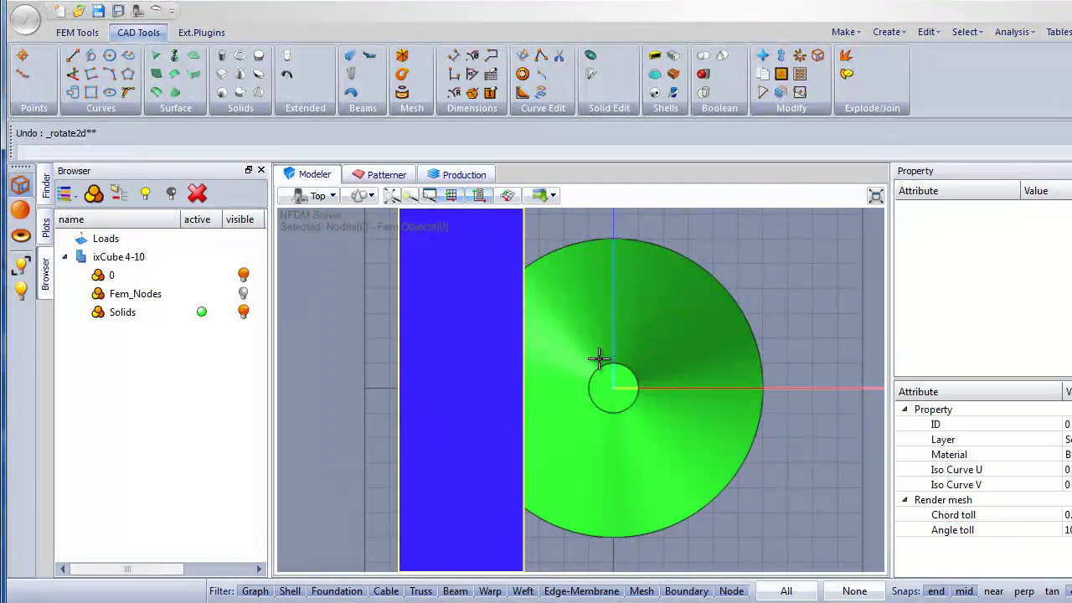
{"action": "left_click", "coordinate": [762, 56]}
{"action": "key", "text": "Return"}
{"action": "left_click", "coordinate": [814, 288]}
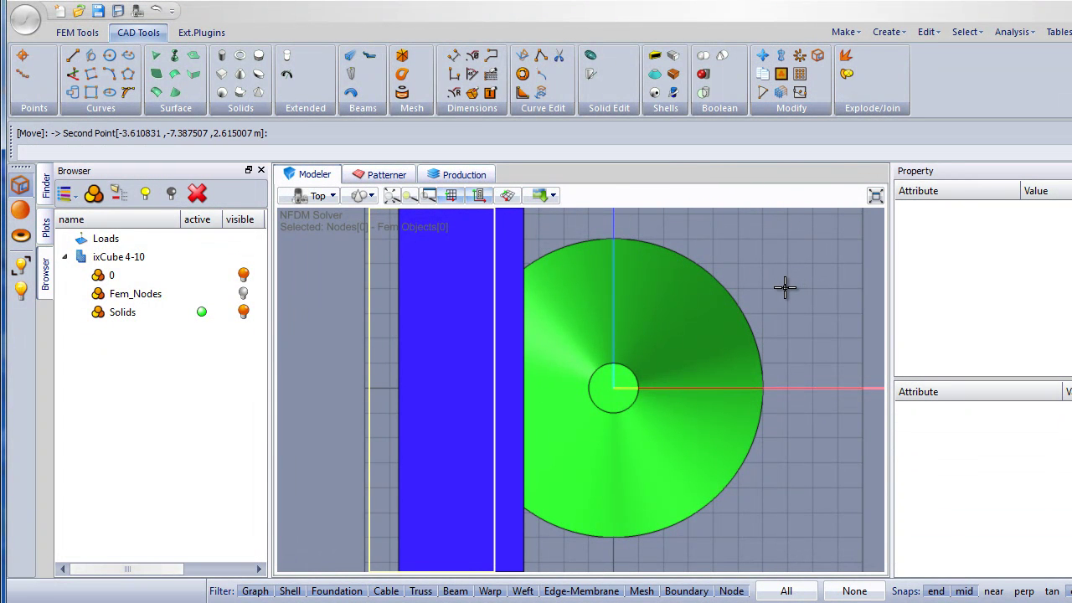
{"action": "left_click", "coordinate": [785, 287]}
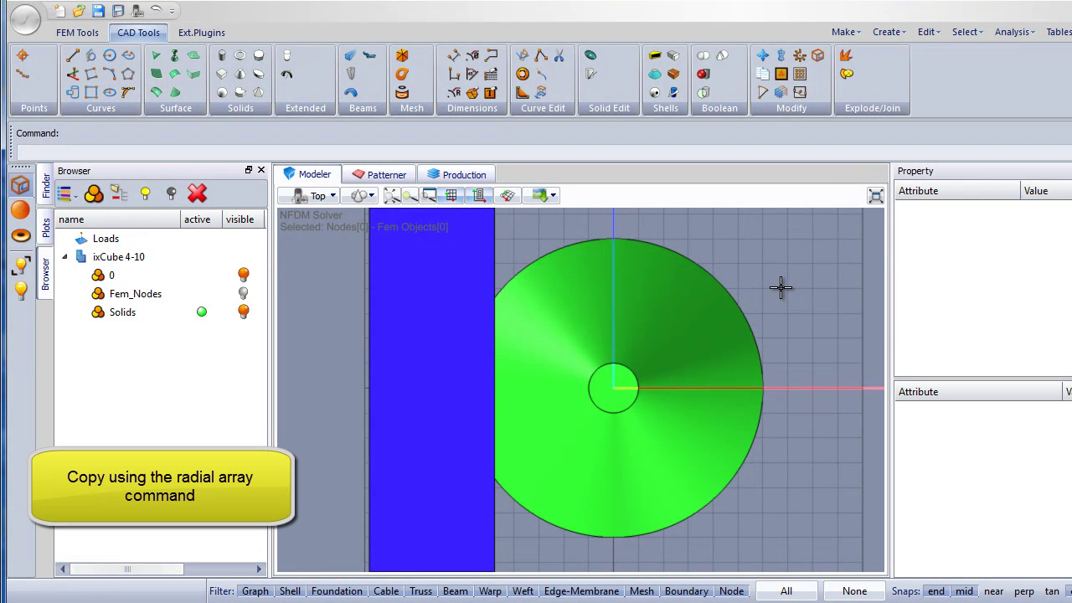
- Create a Radial Array of the box over 360 degrees with 4 copies, centred on the cone's top circle
{"action": "key", "text": "p"}
{"action": "middle_click_drag", "start_coordinate": [715, 326], "coordinate": [558, 378]}
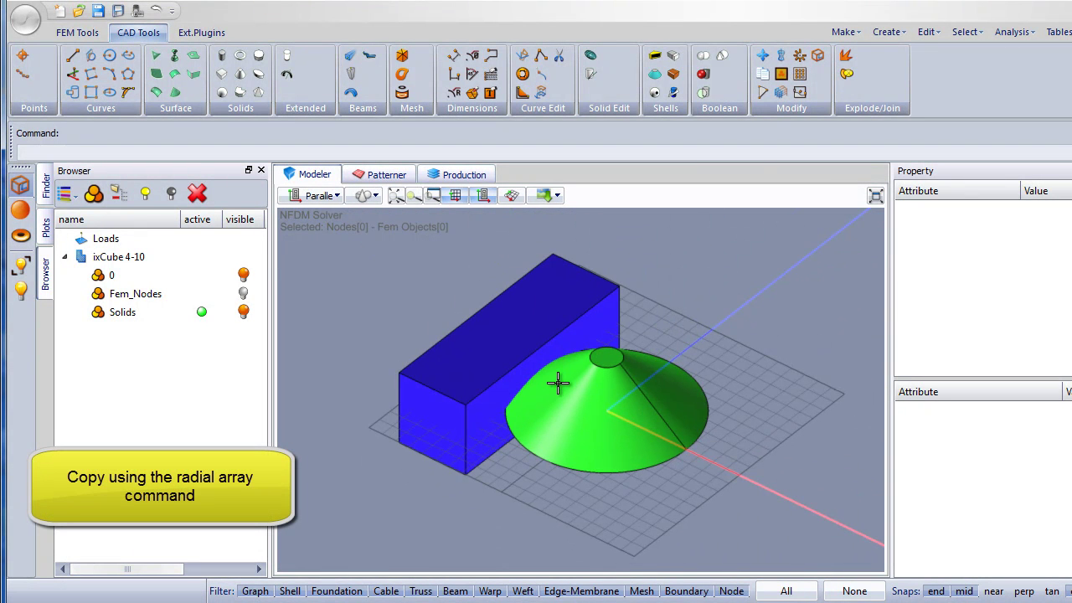
{"action": "left_click", "coordinate": [799, 55]}
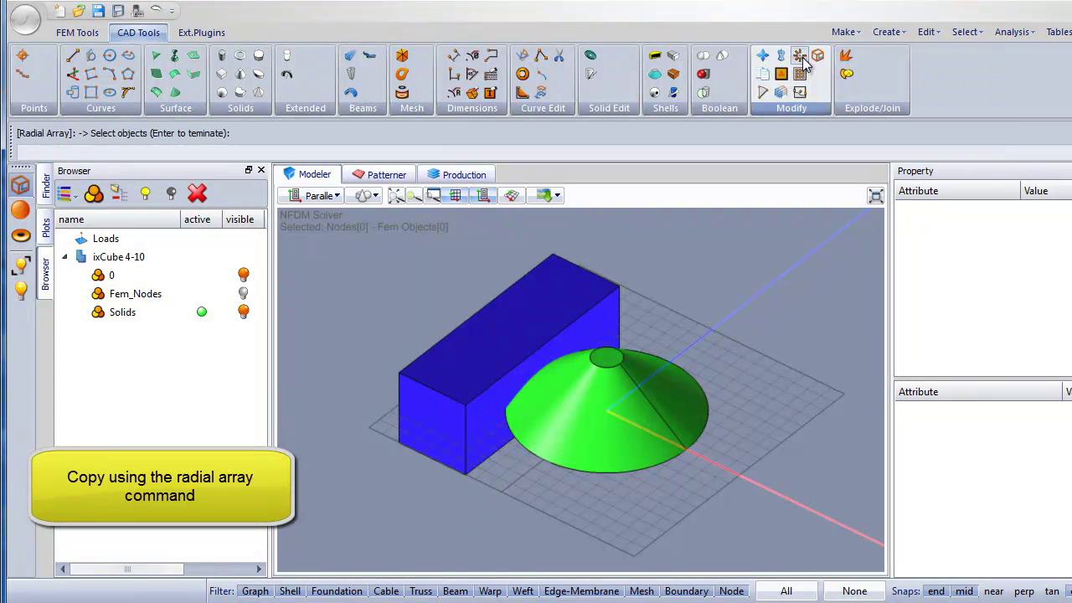
{"action": "left_click", "coordinate": [468, 391]}
{"action": "key", "text": "Return"}
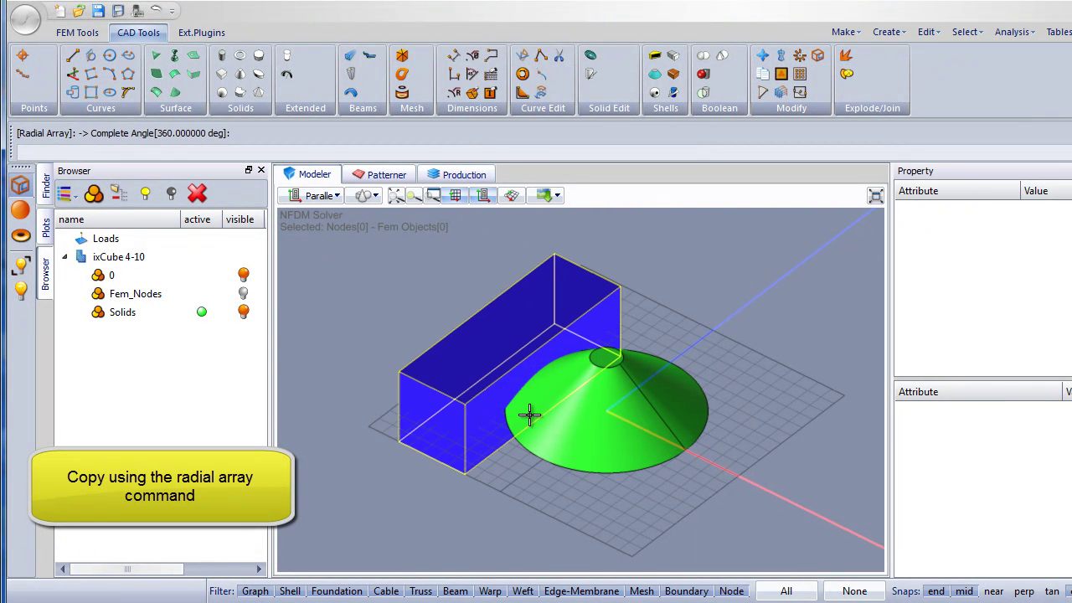
{"action": "scroll", "coordinate": [536, 410], "scroll_direction": "up", "scroll_amount": 2}
{"action": "key", "text": "Return"}
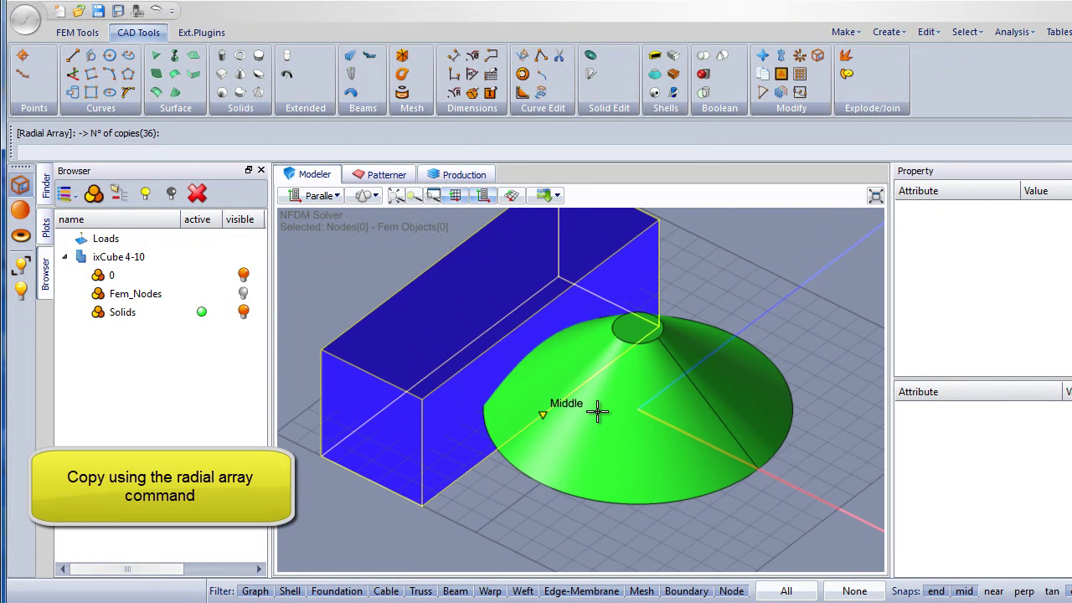
{"action": "type", "text": "4"}
{"action": "key", "text": "Return"}
{"action": "scroll", "coordinate": [632, 371], "scroll_direction": "up", "scroll_amount": 3}
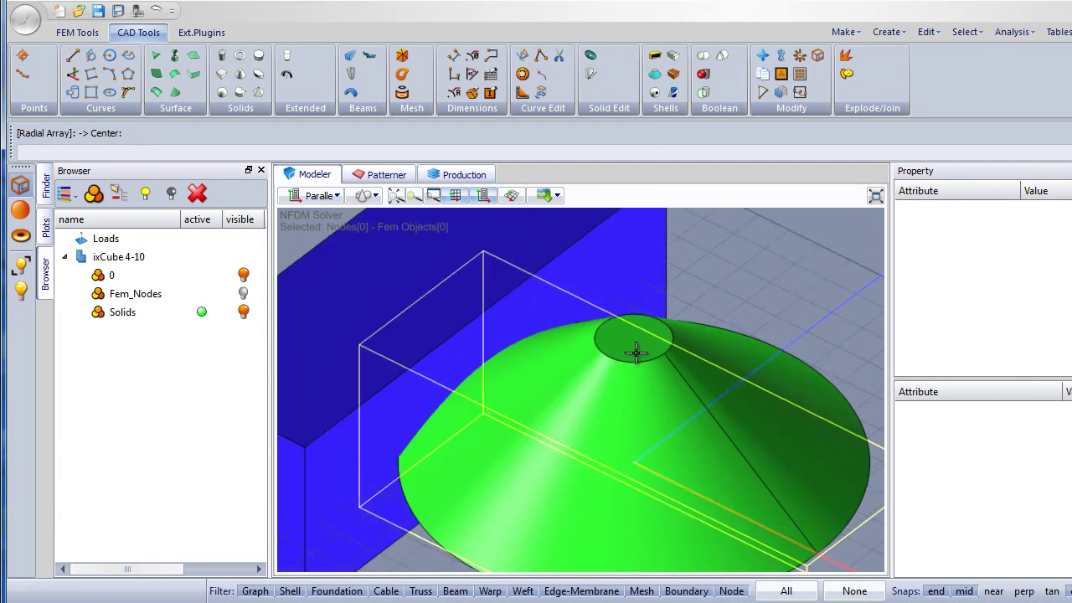
{"action": "left_click", "coordinate": [609, 357]}
- Subtract four boxes, one on each side, from the truncated cone with a Boolean operation
{"action": "middle_click_drag", "start_coordinate": [582, 355], "coordinate": [615, 441]}
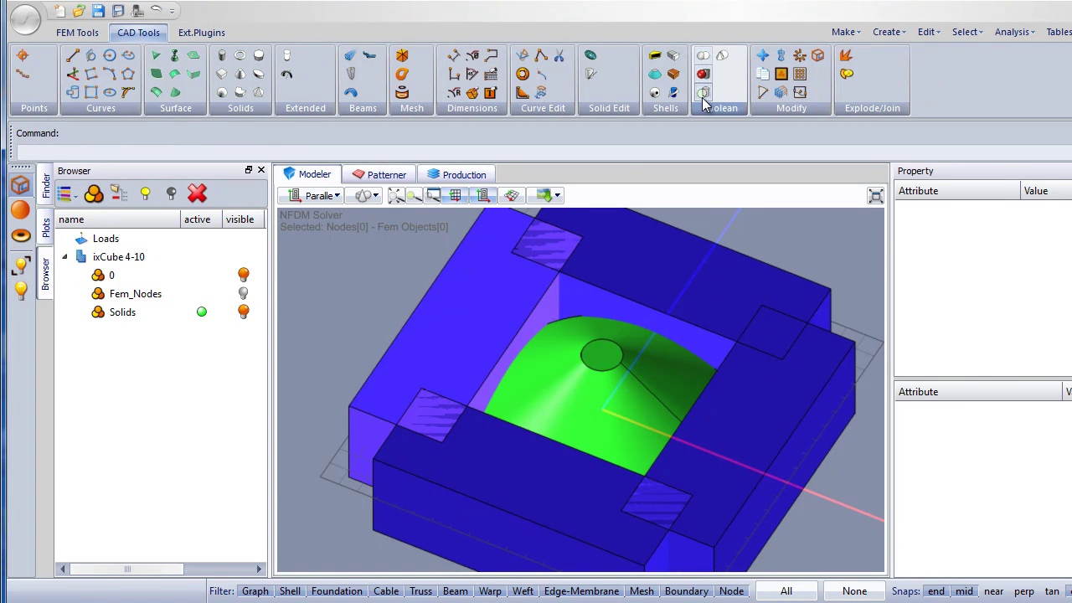
{"action": "left_click", "coordinate": [703, 98]}
{"action": "left_click", "coordinate": [599, 360]}
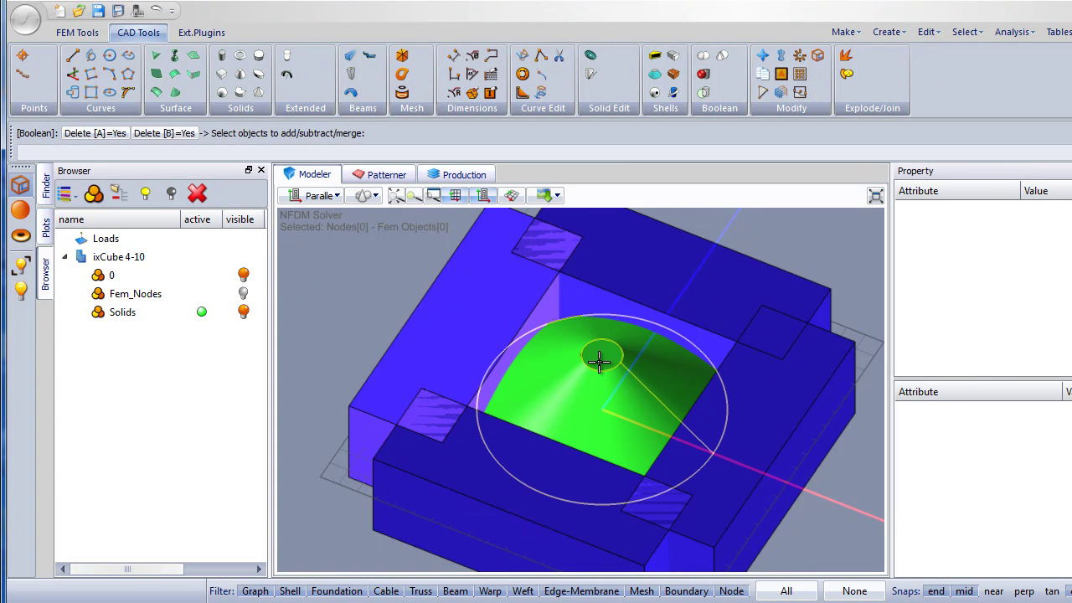
{"action": "left_click", "coordinate": [629, 265]}
{"action": "left_click", "coordinate": [462, 324]}
{"action": "left_click", "coordinate": [685, 501]}
{"action": "left_click", "coordinate": [744, 470]}
{"action": "right_click", "coordinate": [802, 479]}
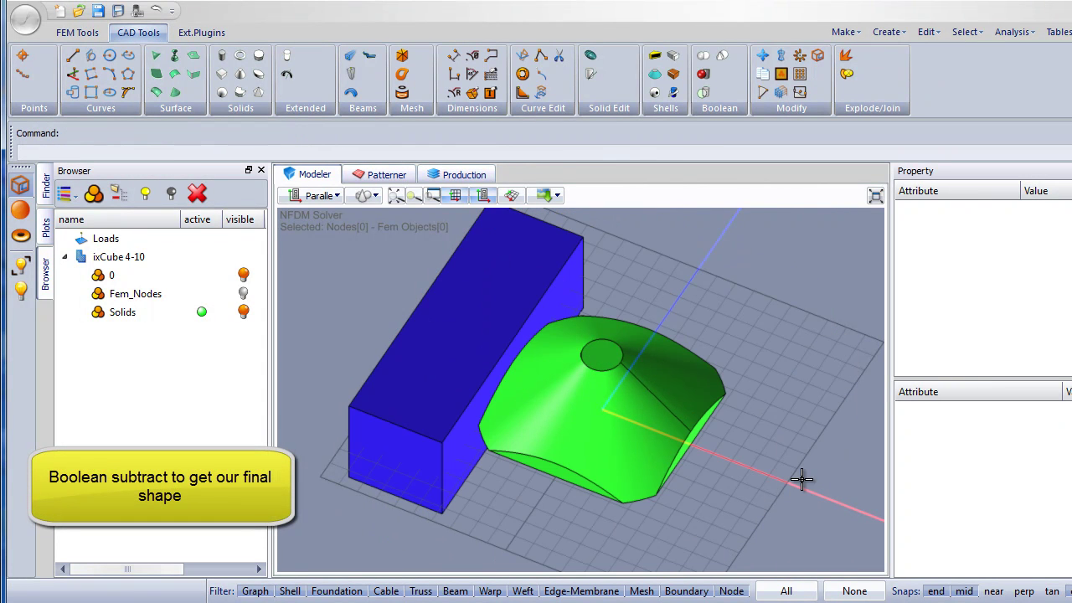
- Delete the duplicate box left beside the sliced cone
{"action": "left_click", "coordinate": [438, 414]}
{"action": "right_click", "coordinate": [438, 414]}
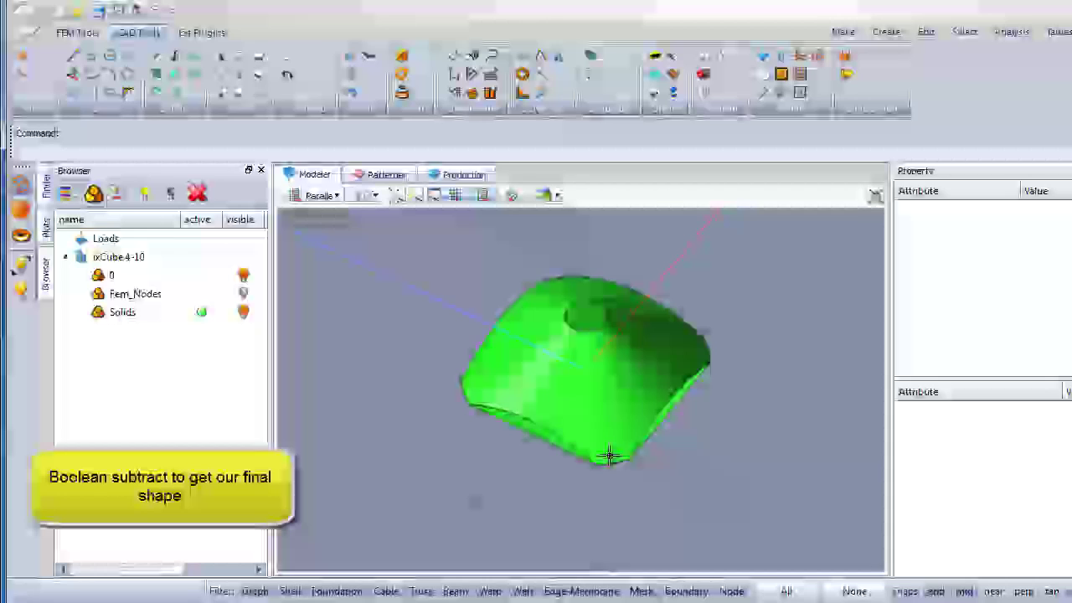
{"action": "right_click_drag", "start_coordinate": [611, 450], "coordinate": [570, 408]}
{"action": "left_click", "coordinate": [569, 407]}
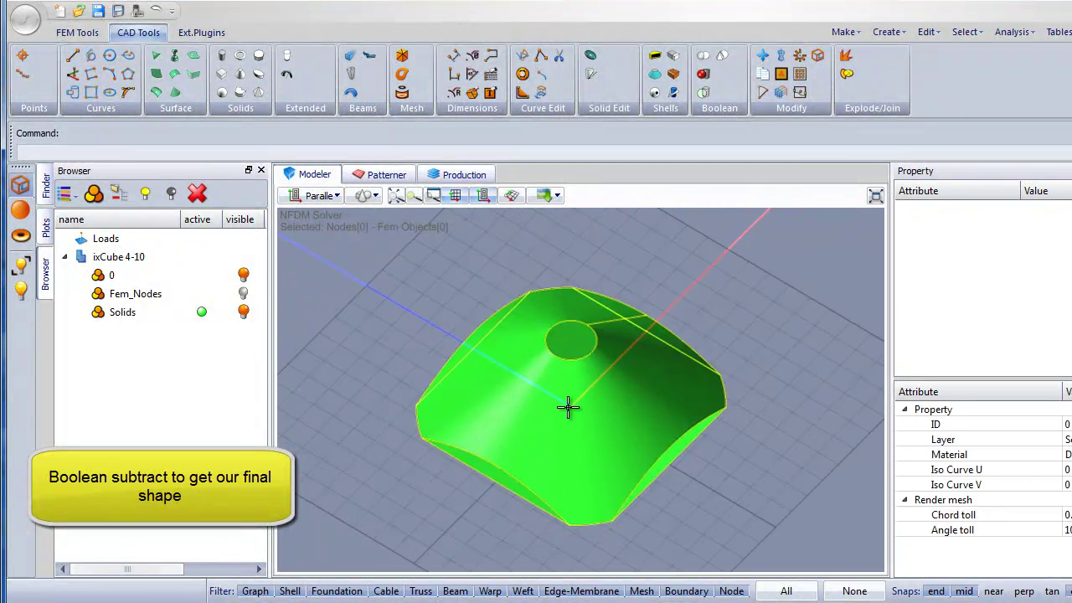
{"action": "left_click", "coordinate": [408, 198]}
{"action": "left_click", "coordinate": [397, 312]}
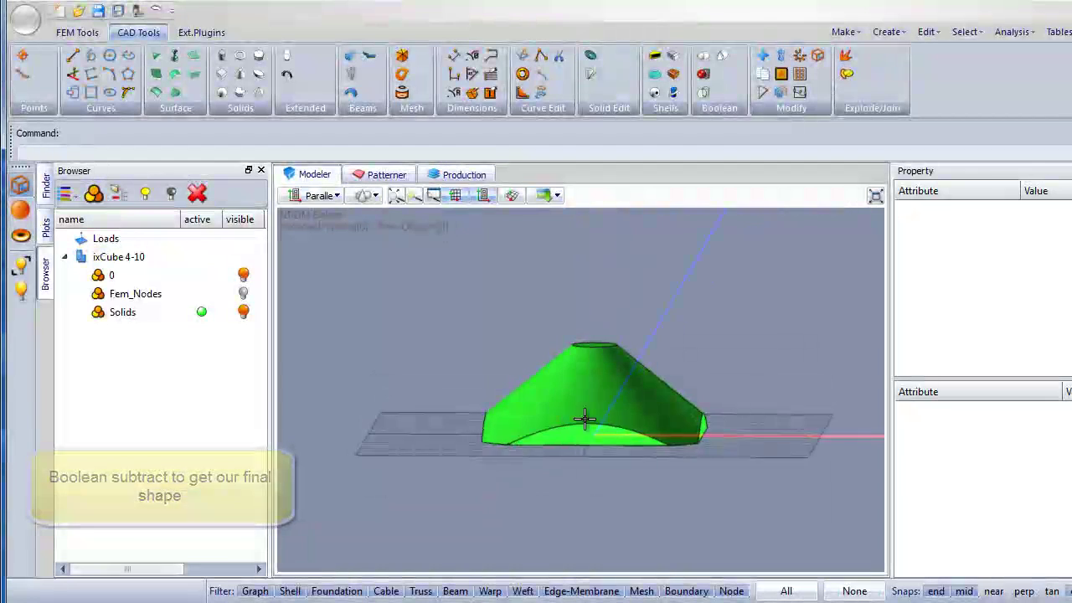
{"action": "middle_click_drag", "start_coordinate": [584, 419], "coordinate": [533, 432]}
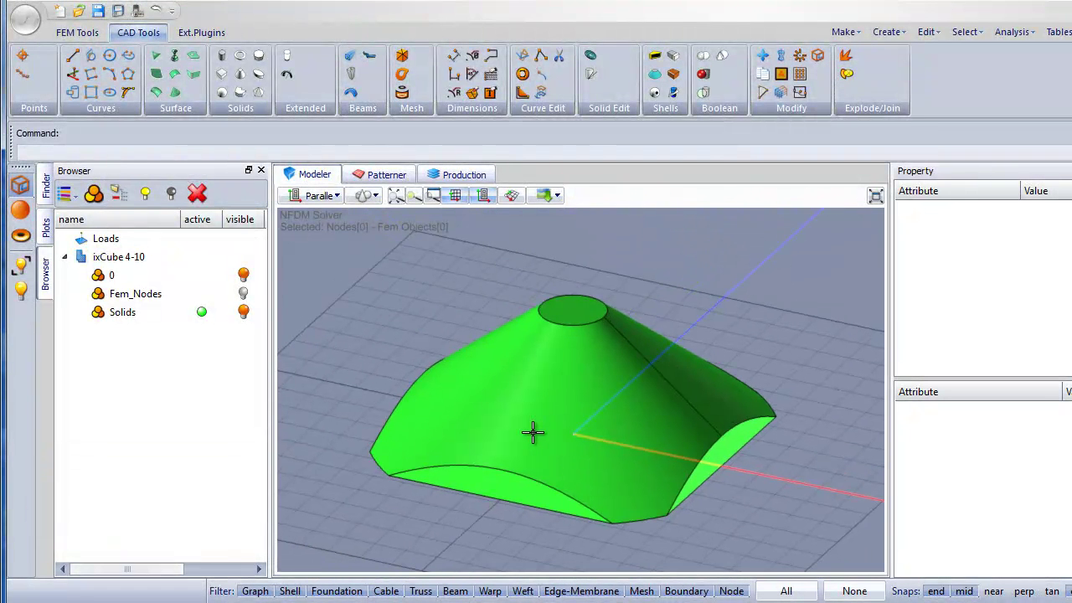
- Name the new layer membrane and make it the active layer
{"action": "double_click", "coordinate": [134, 331]}
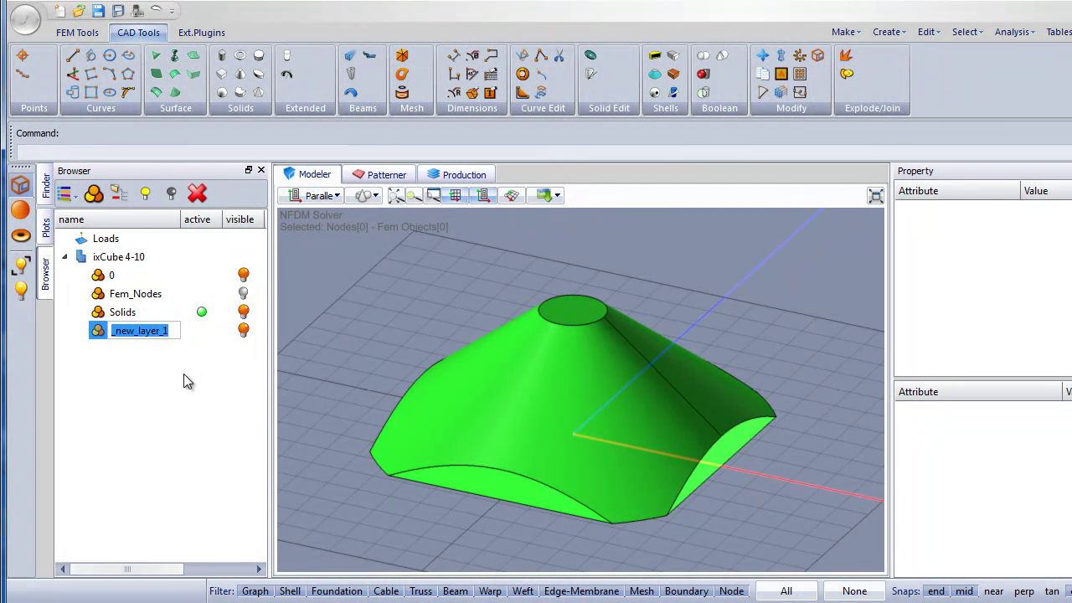
{"action": "type", "text": "membrane"}
{"action": "key", "text": "Return"}
{"action": "left_click", "coordinate": [201, 333]}
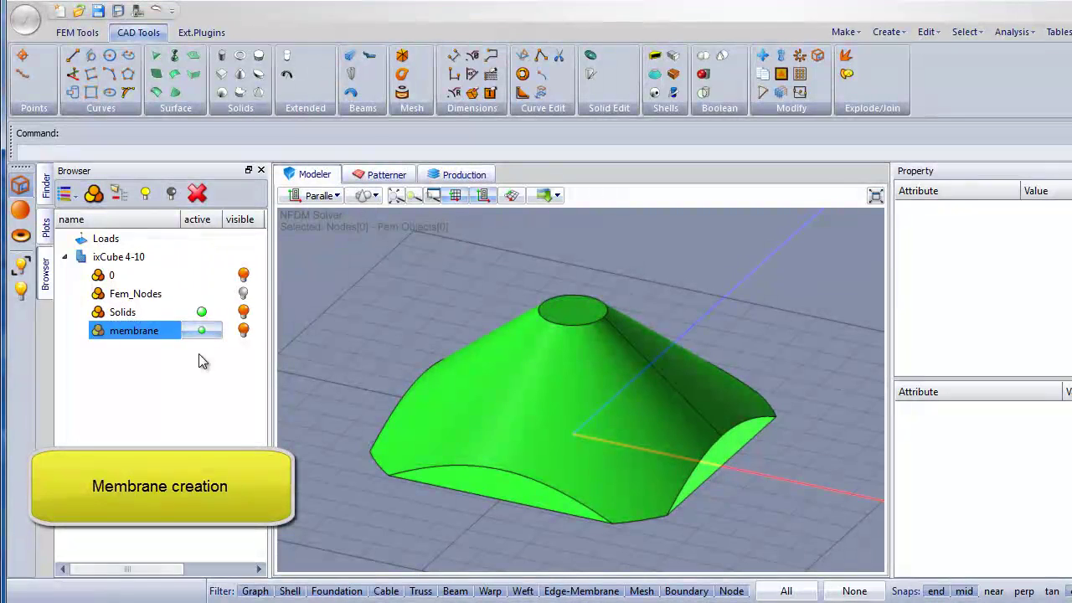
- Add a Tenso-Group under the membrane layer and make it the active group
{"action": "left_click", "coordinate": [118, 193]}
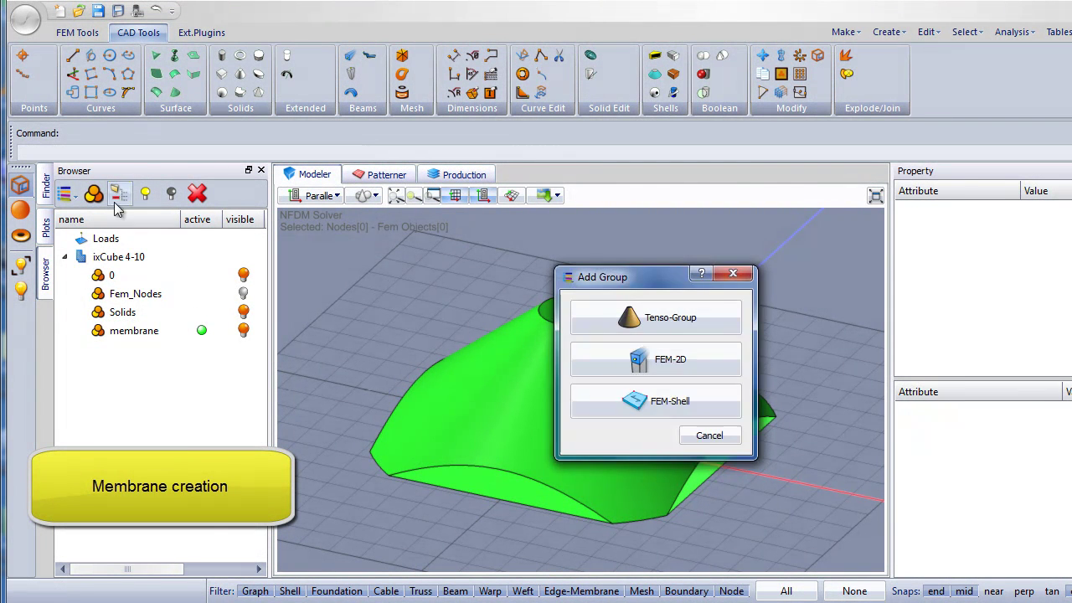
{"action": "left_click", "coordinate": [637, 319]}
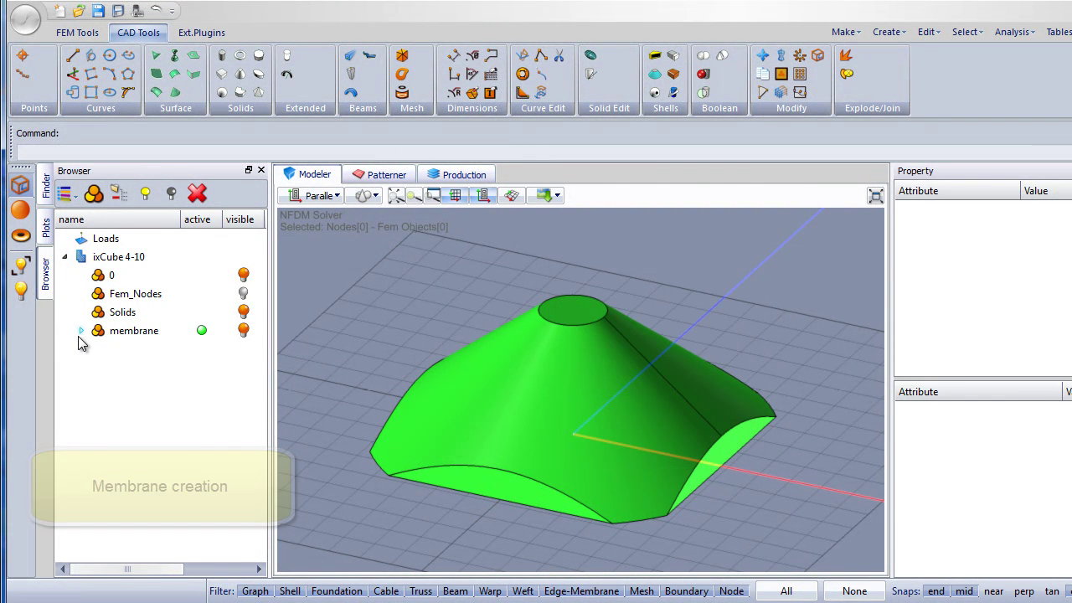
{"action": "left_click", "coordinate": [201, 351]}
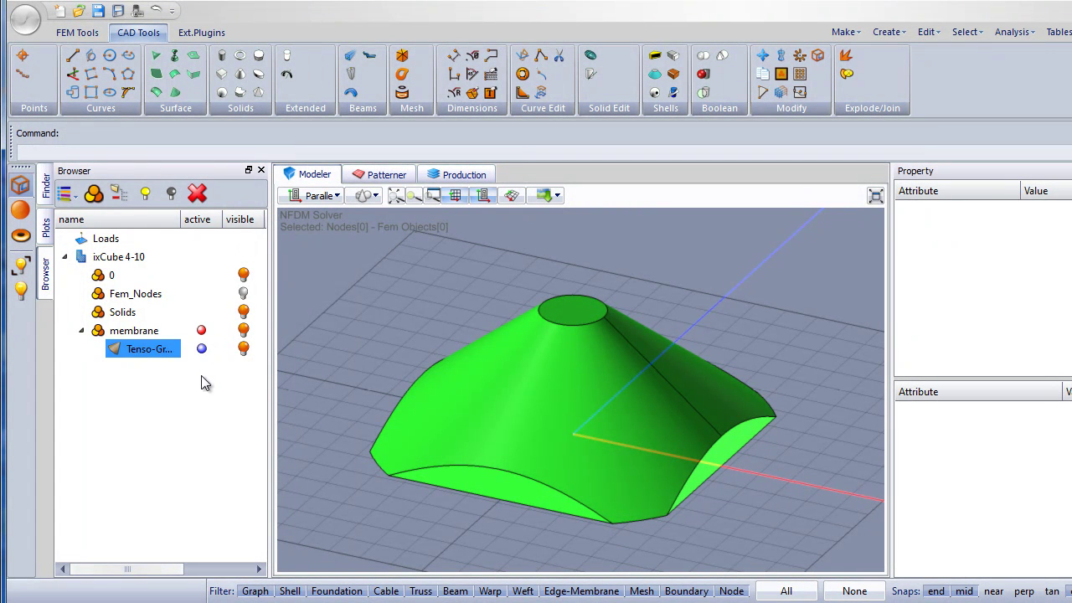
{"action": "left_click", "coordinate": [149, 350]}
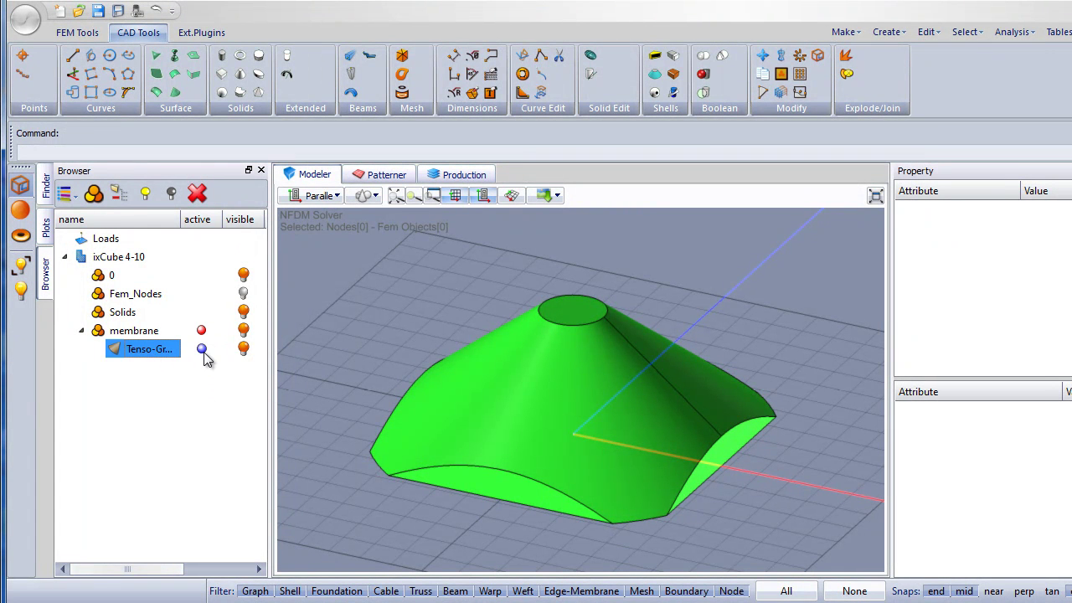
{"action": "left_click", "coordinate": [134, 331]}
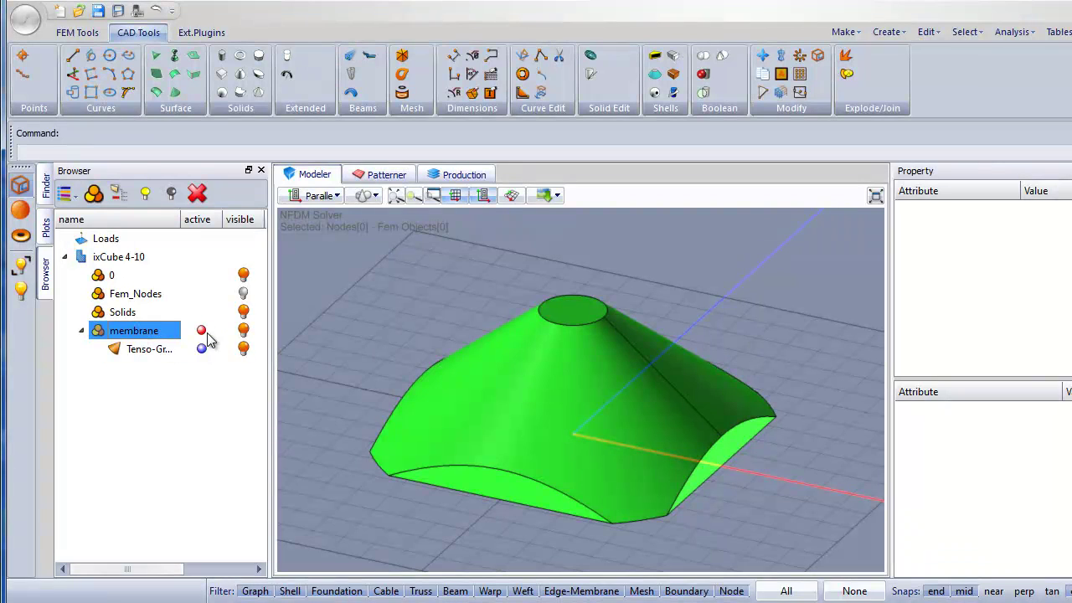
{"action": "left_click", "coordinate": [183, 376]}
- Explode the sliced cone solid into its separate surfaces
{"action": "mouse_move", "coordinate": [484, 425]}
{"action": "middle_mouse_down"}
{"action": "mouse_move", "coordinate": [488, 400]}
{"action": "mouse_move", "coordinate": [489, 419]}
{"action": "middle_mouse_up"}
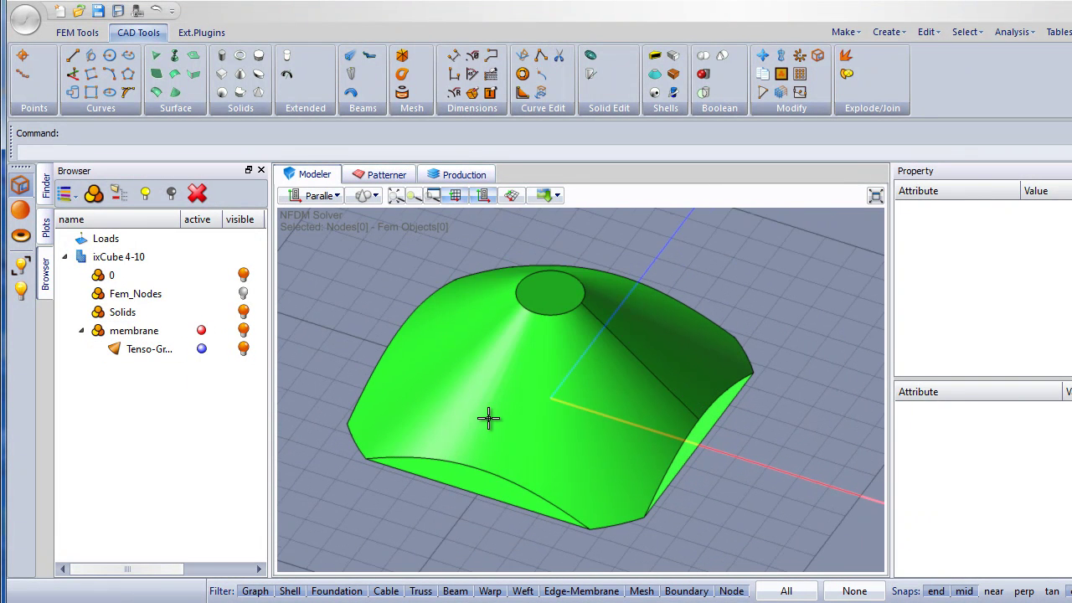
{"action": "left_click", "coordinate": [87, 36]}
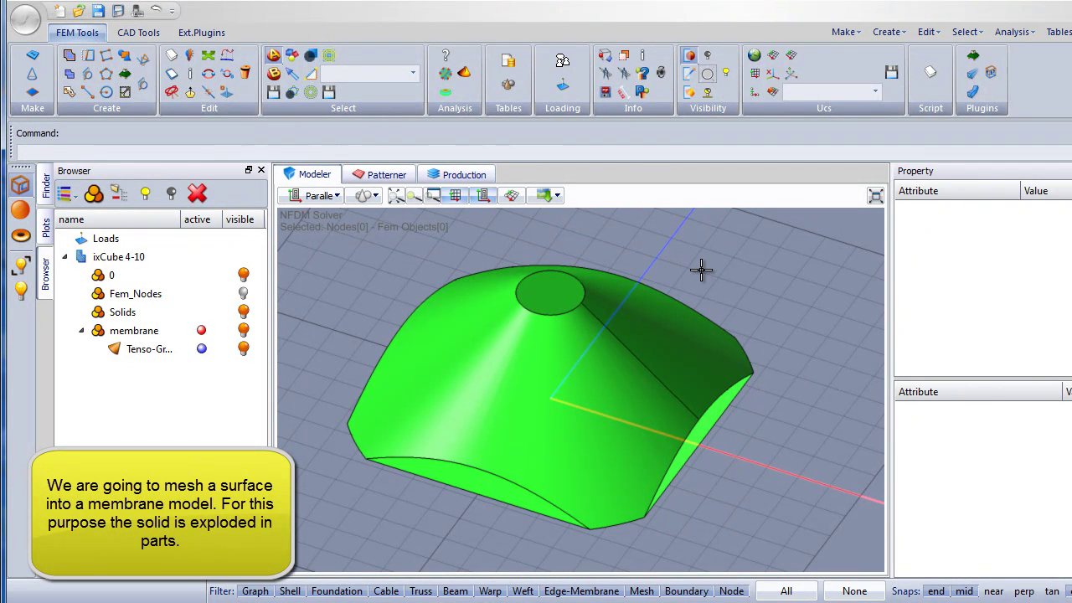
{"action": "left_click", "coordinate": [138, 33]}
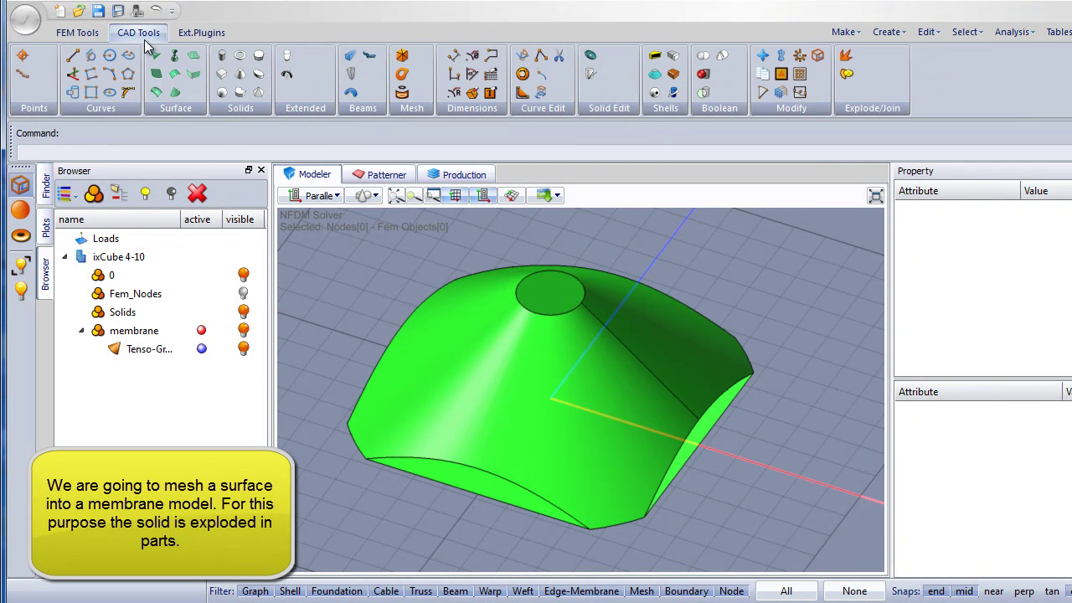
{"action": "left_click", "coordinate": [845, 62]}
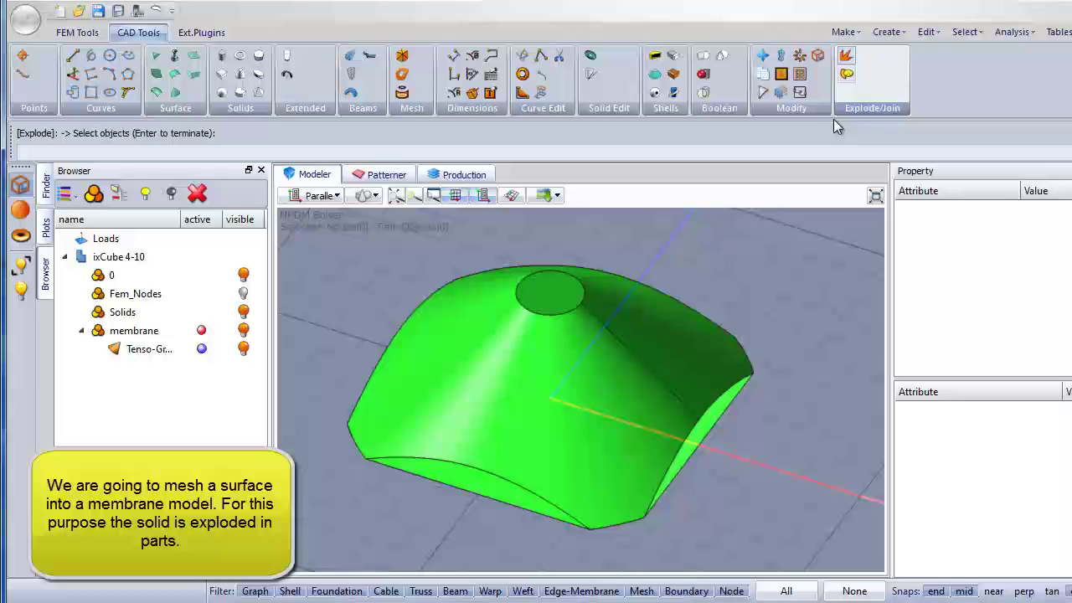
{"action": "left_click", "coordinate": [584, 329]}
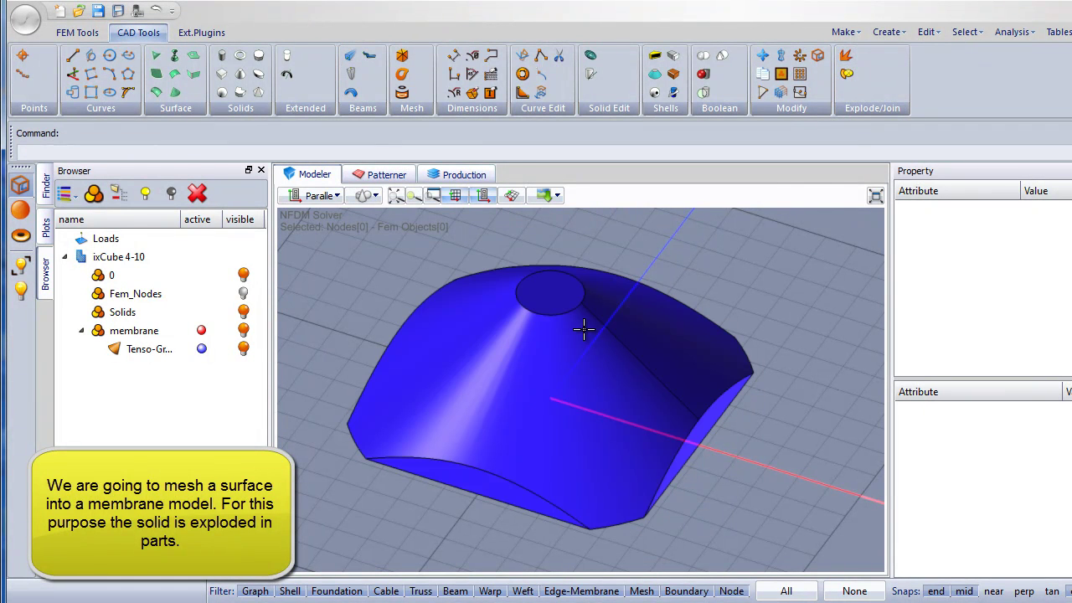
- Mesh the cone's lateral surface into the active Tenso-Group with Cad to Fem, using a 20-degree angle tolerance and 0.5 m maximum edge length
{"action": "left_click", "coordinate": [517, 408]}
{"action": "middle_click_drag", "start_coordinate": [553, 422], "coordinate": [444, 404]}
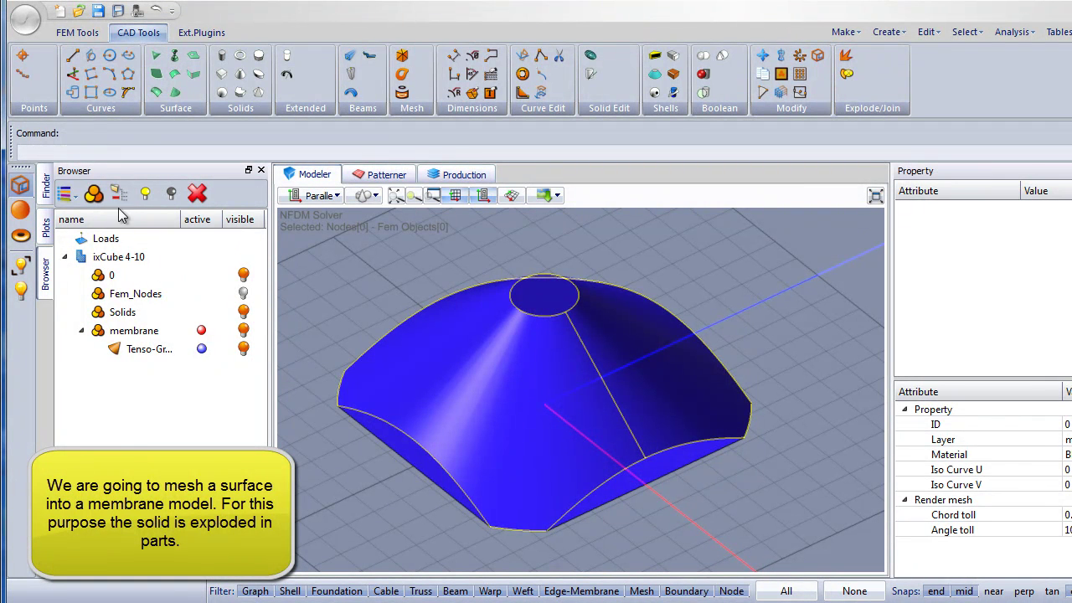
{"action": "left_click", "coordinate": [77, 32]}
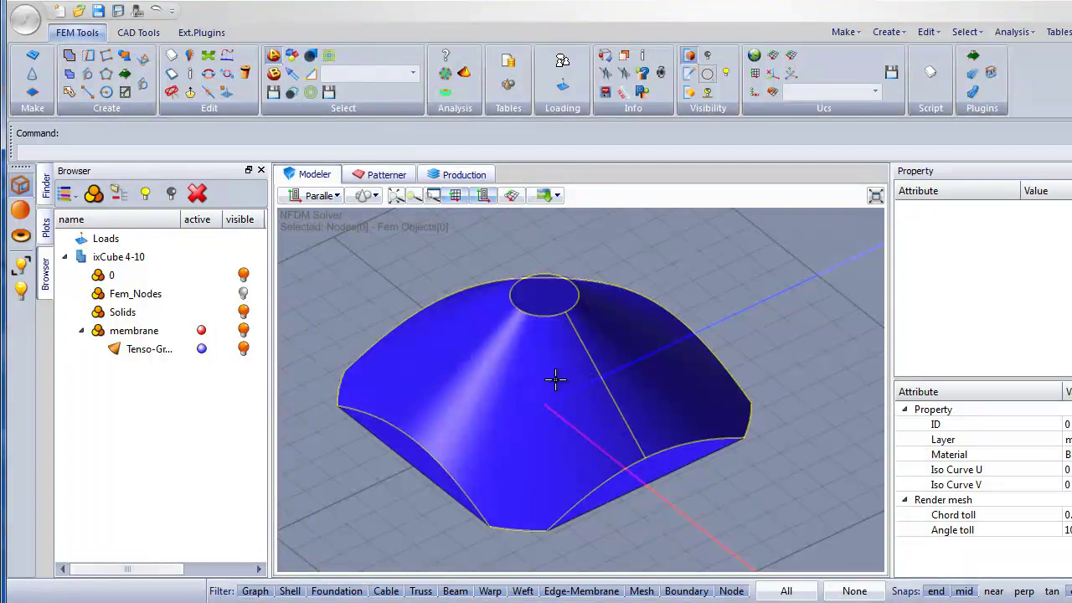
{"action": "left_click", "coordinate": [70, 91]}
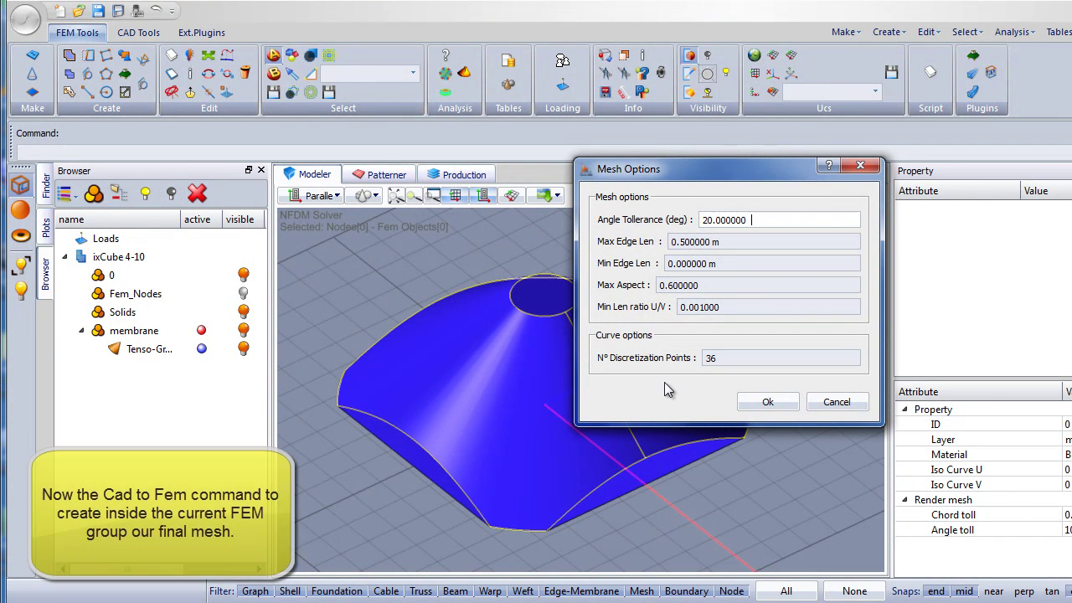
{"action": "left_click", "coordinate": [747, 407]}
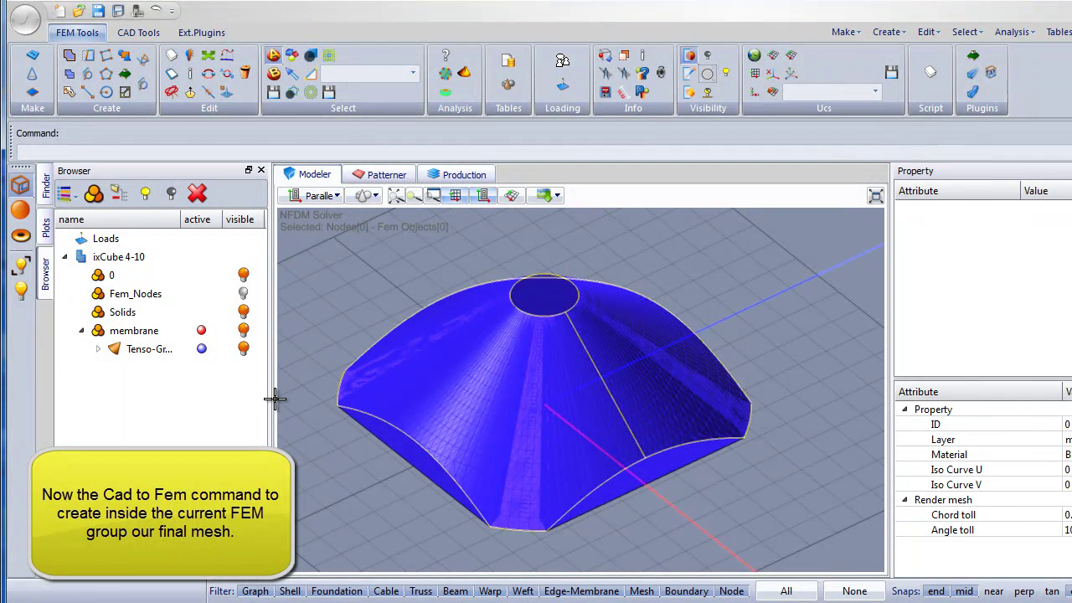
- Hide the Solids layer
{"action": "left_click", "coordinate": [244, 314]}
{"action": "left_click", "coordinate": [362, 307]}
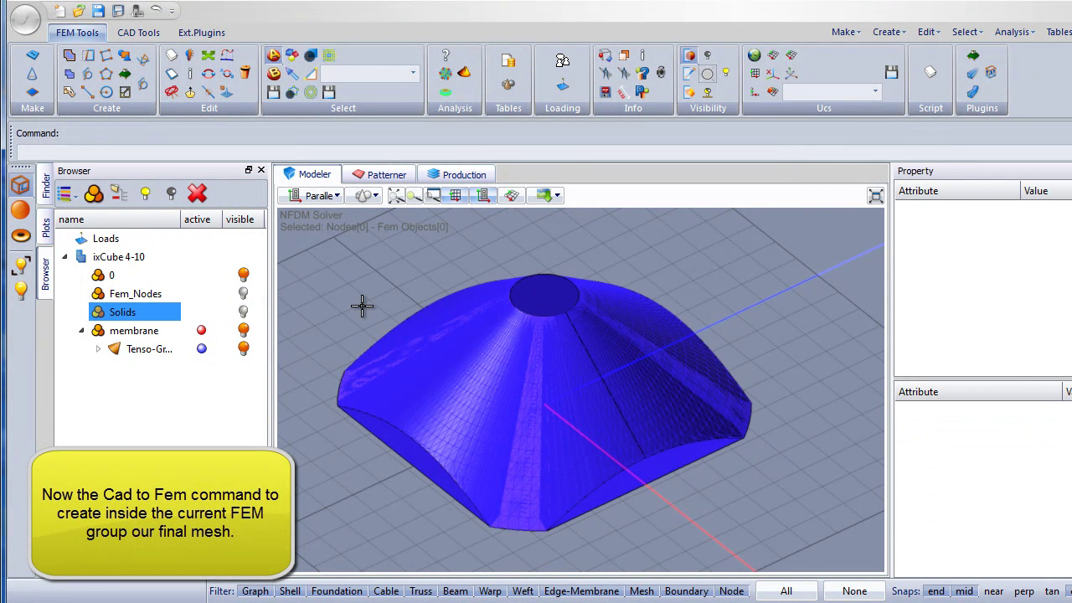
{"action": "scroll", "coordinate": [397, 347], "scroll_direction": "down", "scroll_amount": 2}
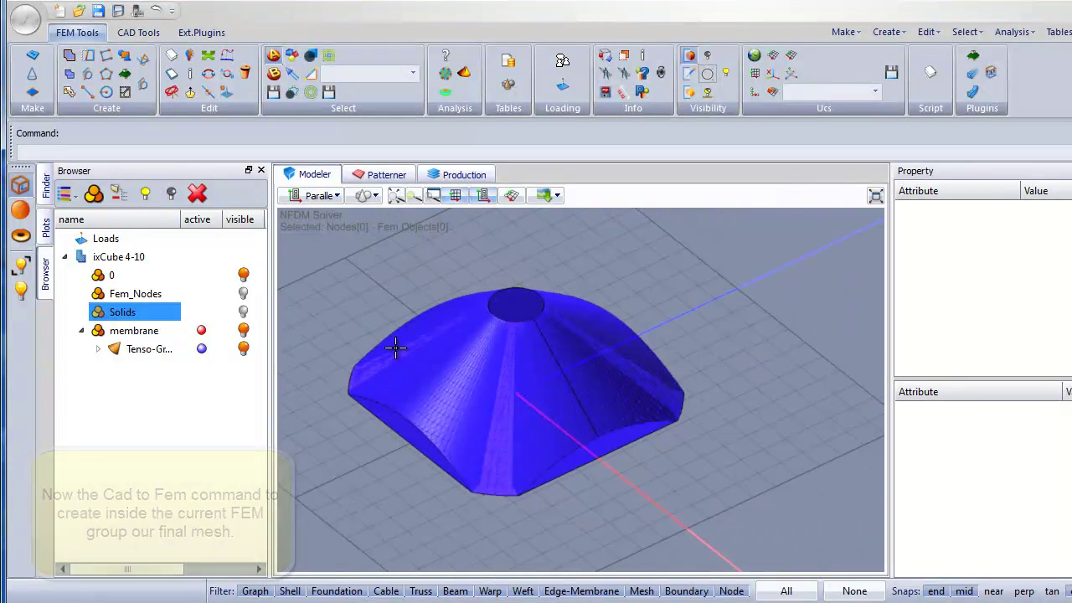
{"action": "middle_click_drag", "start_coordinate": [419, 376], "coordinate": [421, 383]}
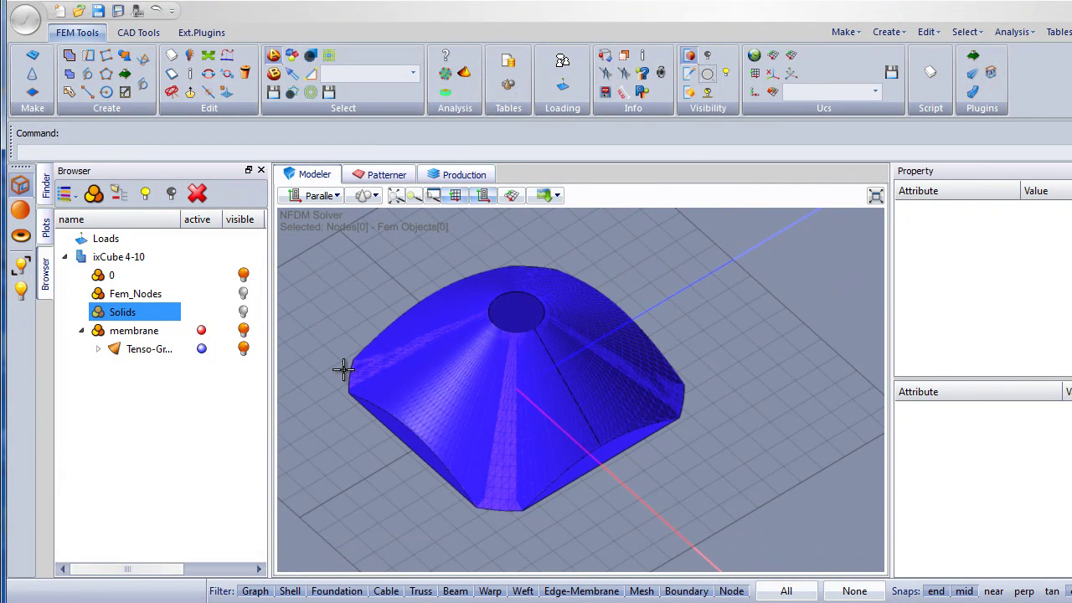
- Select the exploded surfaces with all FEM selection filters off and move them to the Solids layer
{"action": "left_click", "coordinate": [853, 592]}
{"action": "left_click_drag", "start_coordinate": [341, 253], "coordinate": [745, 530]}
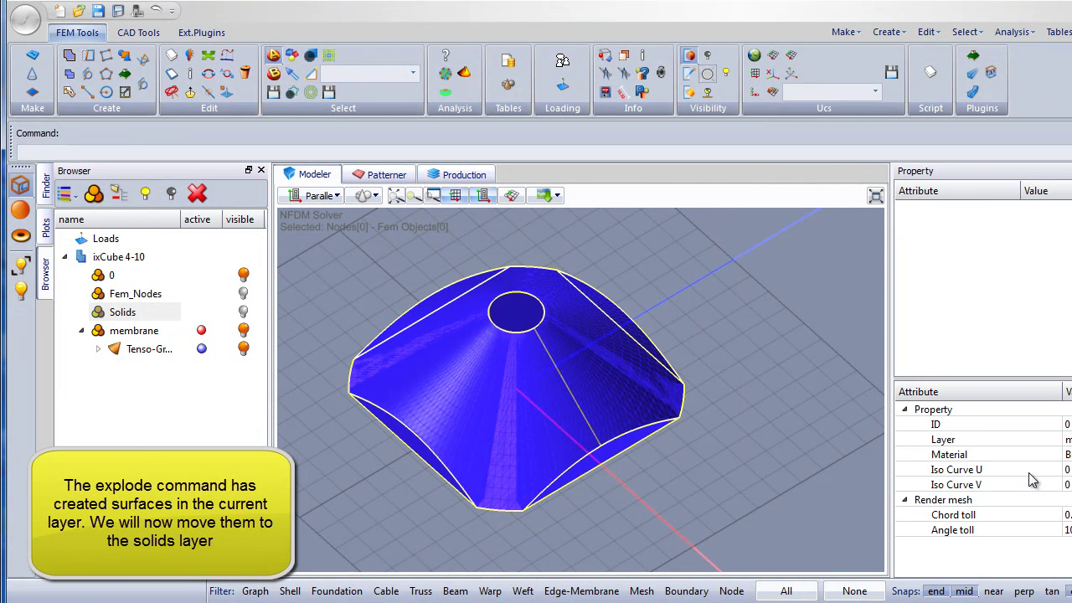
{"action": "left_click", "coordinate": [943, 439]}
{"action": "left_click", "coordinate": [1068, 439]}
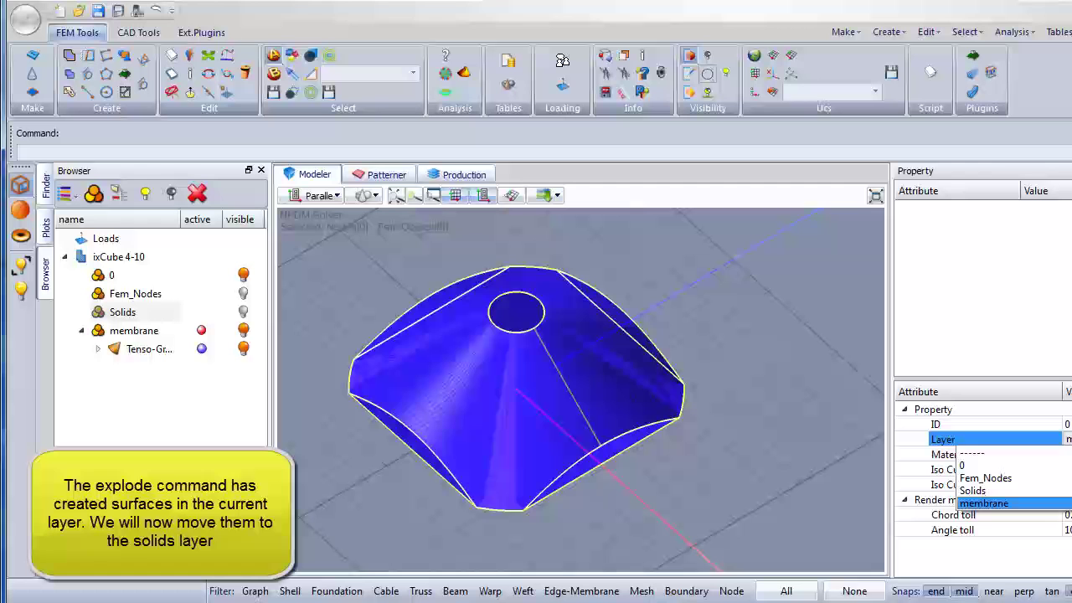
{"action": "left_click", "coordinate": [1050, 491]}
- Change the membrane mesh's material to white and clear the selection
{"action": "middle_click_drag", "start_coordinate": [532, 439], "coordinate": [559, 442]}
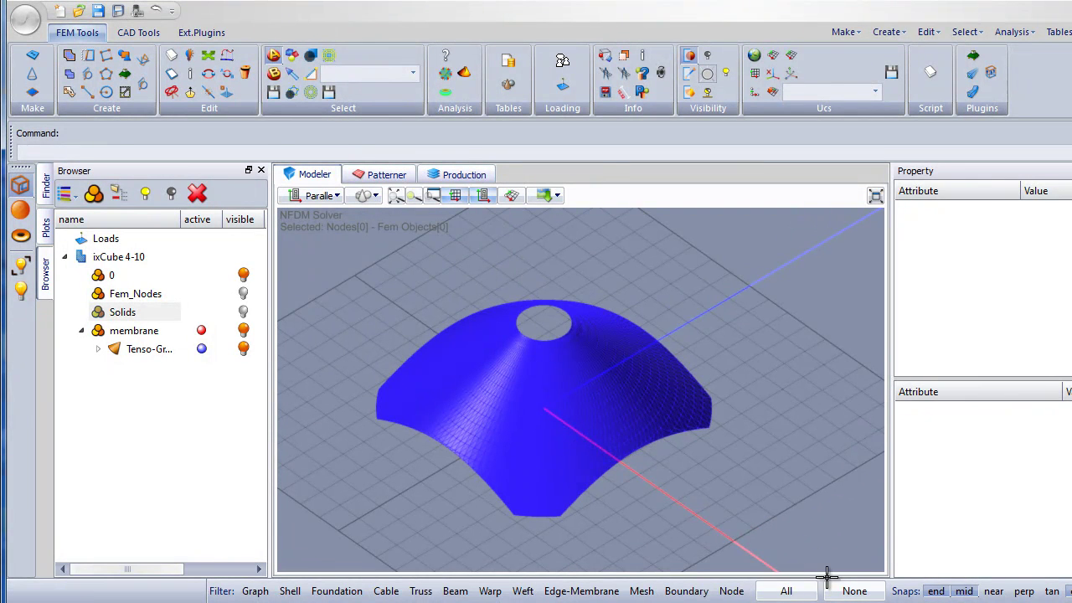
{"action": "middle_click_drag", "start_coordinate": [579, 488], "coordinate": [563, 492]}
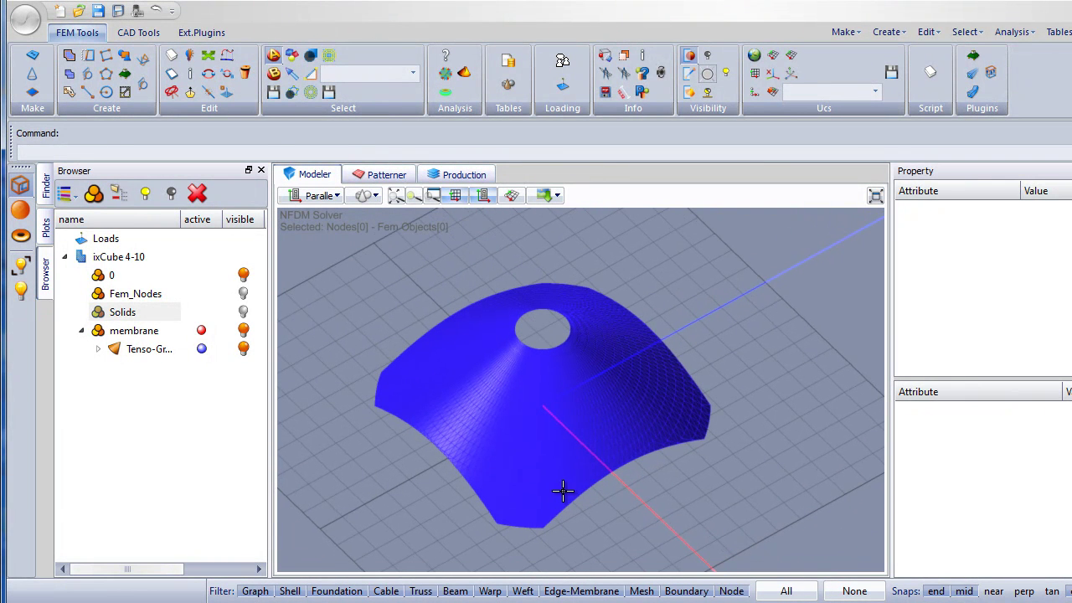
{"action": "left_click_drag", "start_coordinate": [520, 412], "coordinate": [520, 410]}
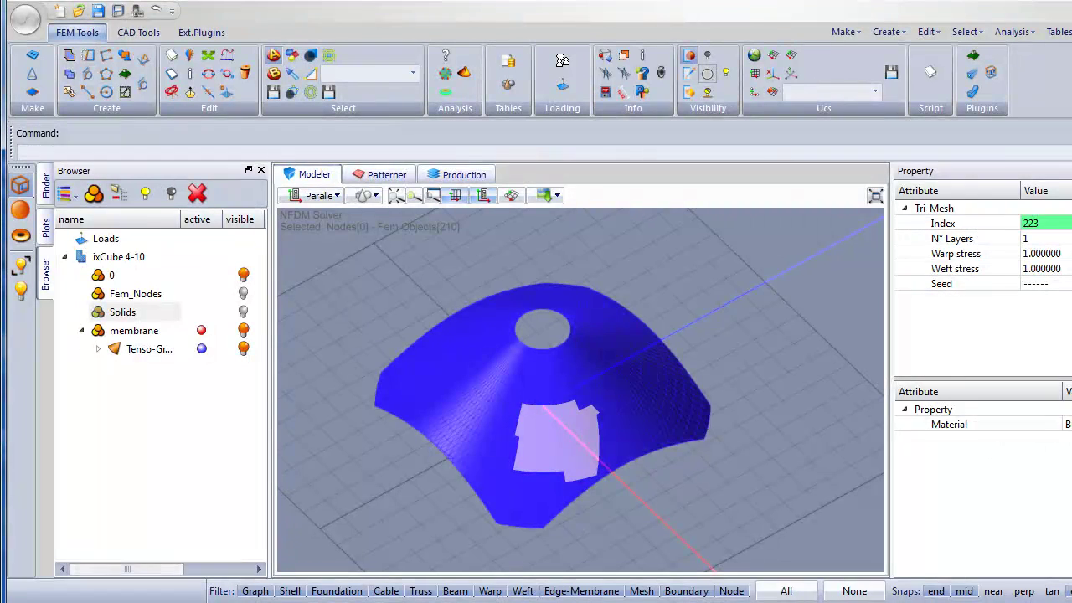
{"action": "left_click", "coordinate": [989, 424]}
{"action": "left_click", "coordinate": [1045, 452]}
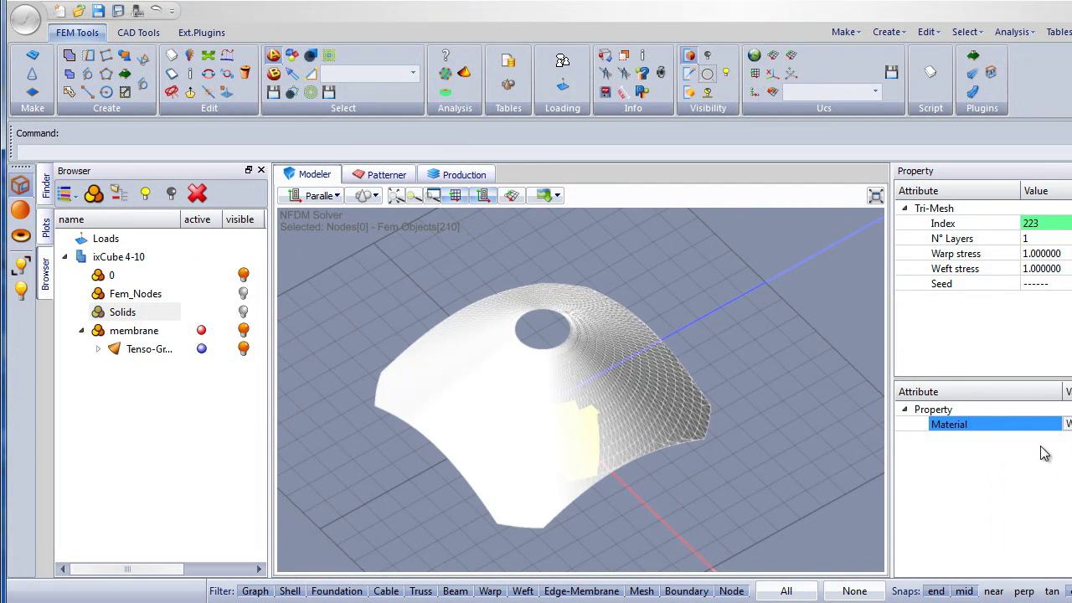
{"action": "left_click", "coordinate": [777, 419]}
- Display the model in wireframe and inspect the membrane mesh around its central opening
{"action": "middle_click_drag", "start_coordinate": [575, 433], "coordinate": [645, 433]}
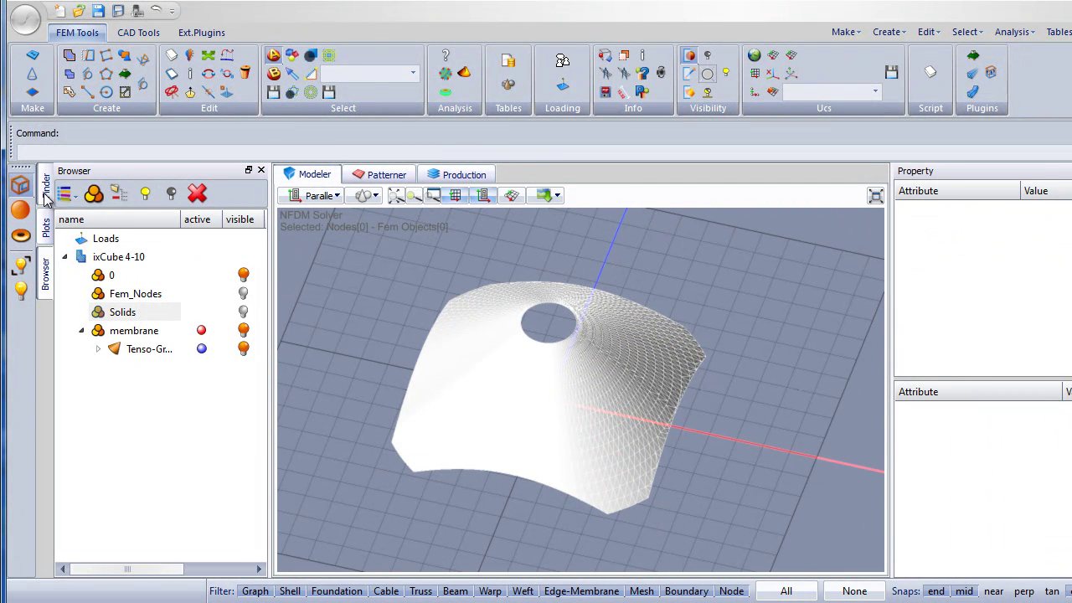
{"action": "left_click", "coordinate": [20, 184]}
{"action": "mouse_move", "coordinate": [530, 476]}
{"action": "middle_mouse_down"}
{"action": "mouse_move", "coordinate": [500, 494]}
{"action": "mouse_move", "coordinate": [516, 429]}
{"action": "mouse_move", "coordinate": [525, 458]}
{"action": "mouse_move", "coordinate": [529, 380]}
{"action": "middle_mouse_up"}
{"action": "scroll", "coordinate": [527, 374], "scroll_direction": "up", "scroll_amount": 6}
{"action": "scroll", "coordinate": [563, 369], "scroll_direction": "down", "scroll_amount": 3}
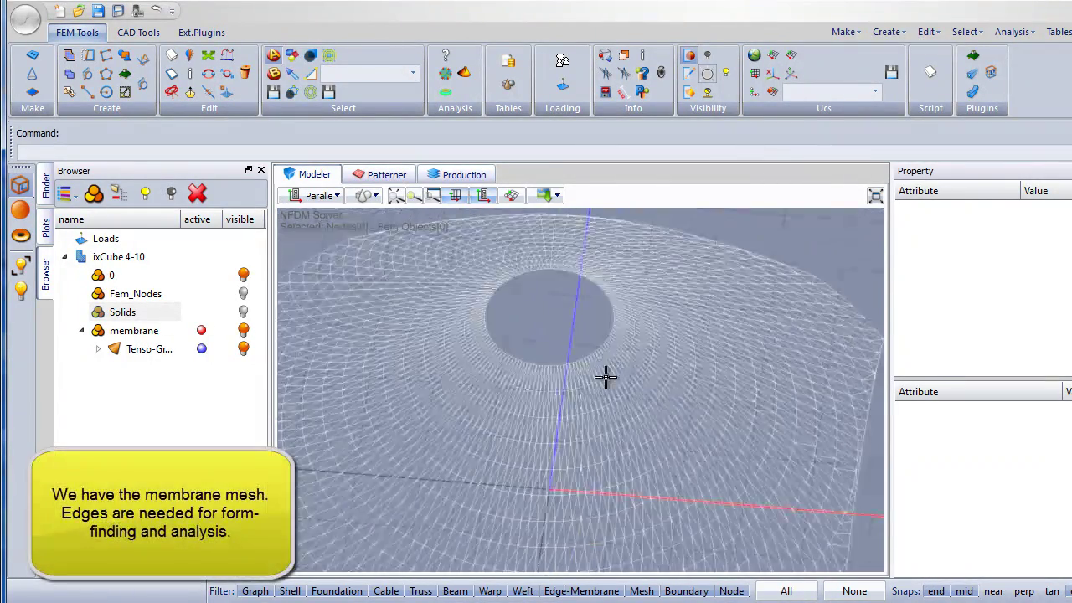
{"action": "scroll", "coordinate": [622, 470], "scroll_direction": "down", "scroll_amount": 5}
{"action": "middle_click_drag", "start_coordinate": [623, 470], "coordinate": [562, 421]}
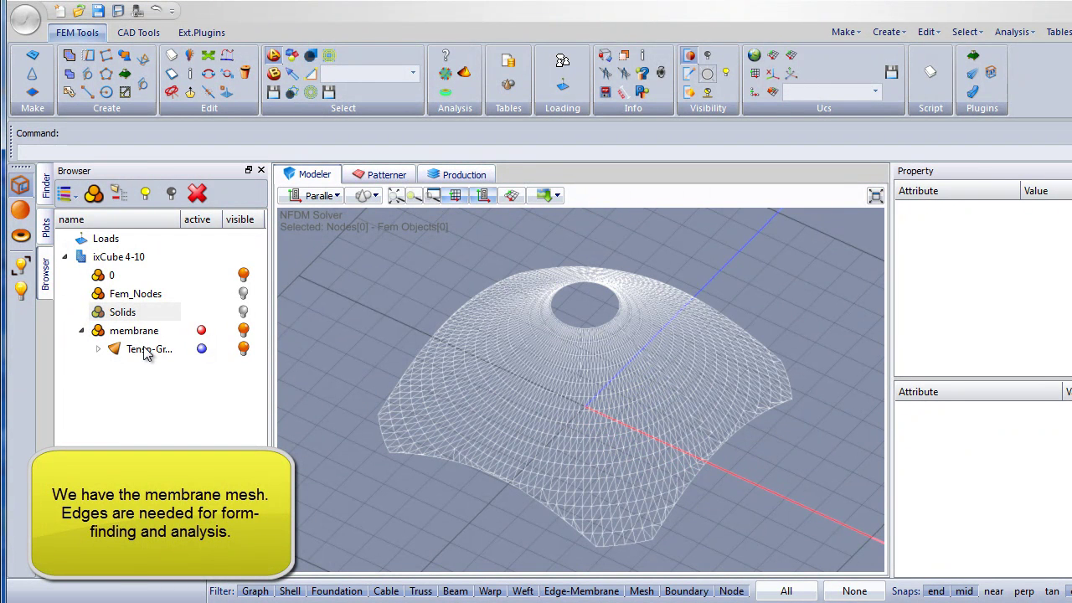
- Create edge chains along the membrane's outer and inner borders with Boundary Mesh, using a maximum deviation of 30 degrees
{"action": "left_click", "coordinate": [70, 56]}
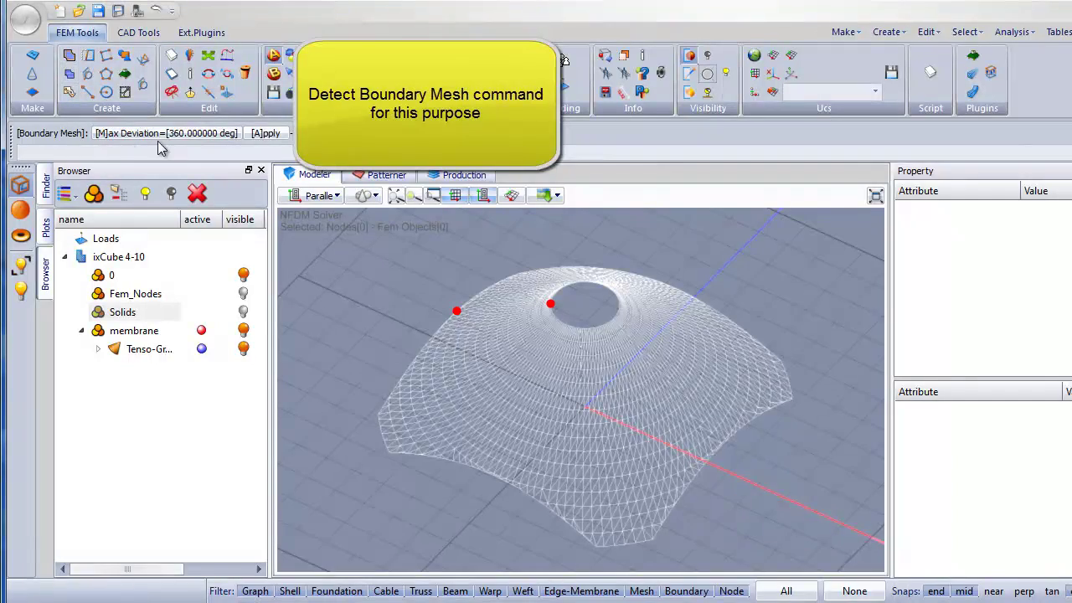
{"action": "middle_click_drag", "start_coordinate": [318, 275], "coordinate": [579, 363]}
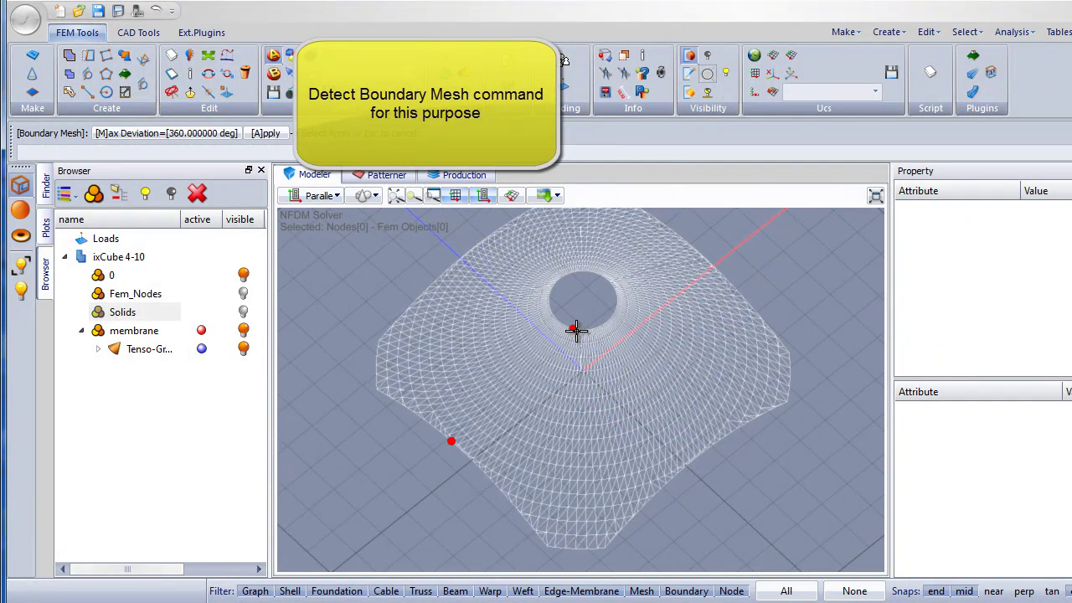
{"action": "scroll", "coordinate": [467, 457], "scroll_direction": "up", "scroll_amount": 2}
{"action": "middle_click_drag", "start_coordinate": [535, 427], "coordinate": [545, 428]}
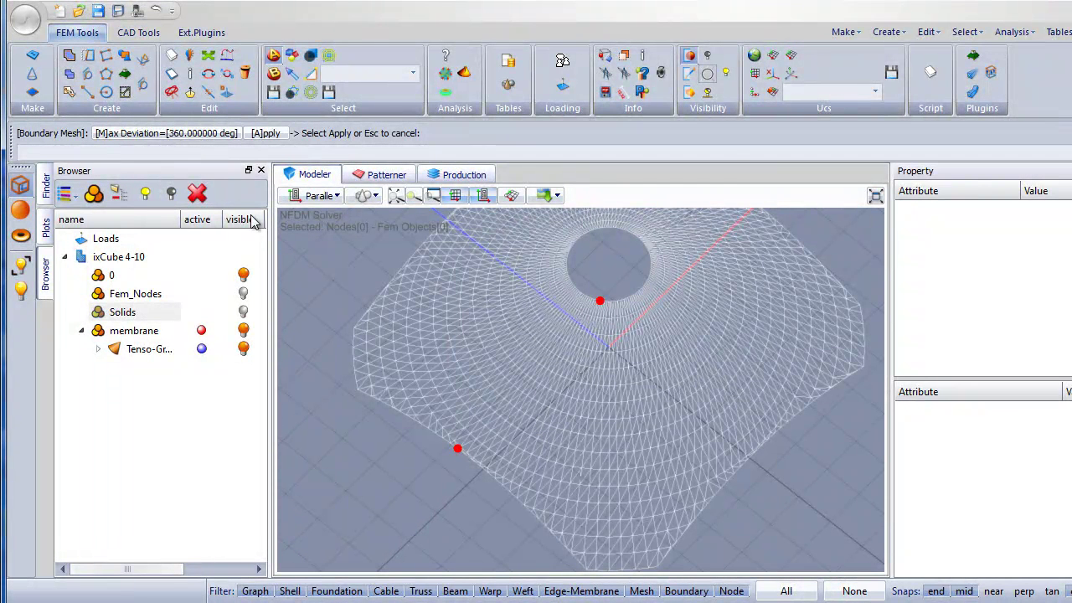
{"action": "left_click", "coordinate": [201, 134]}
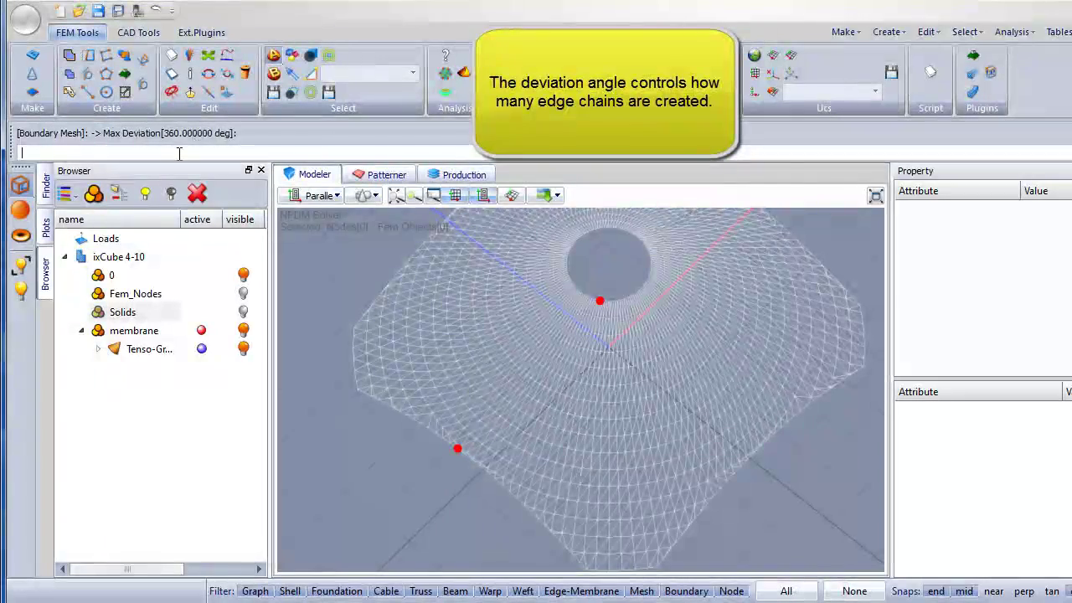
{"action": "key", "text": "Return"}
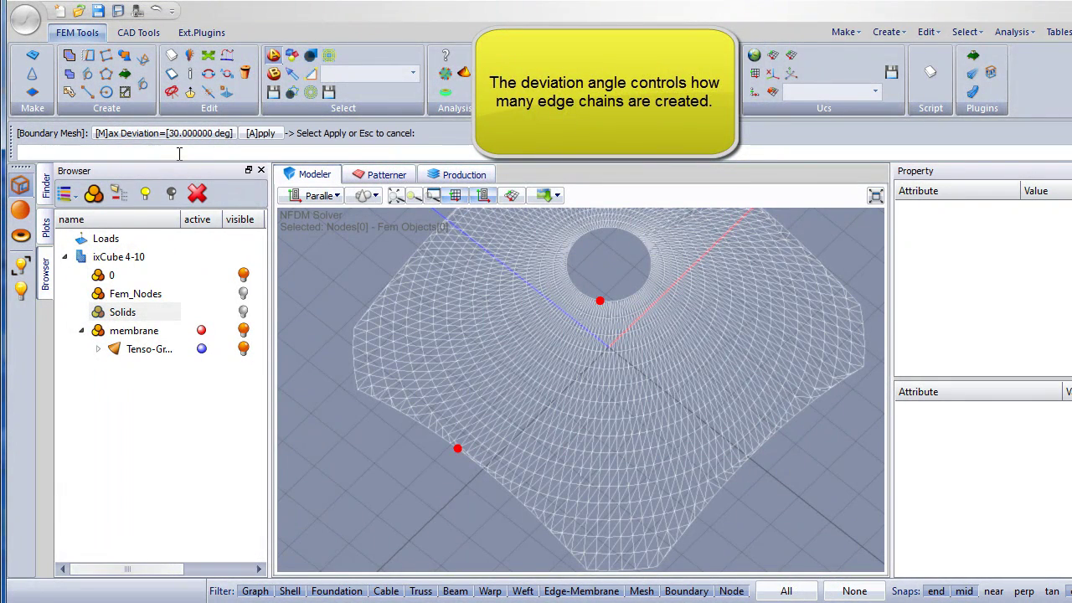
{"action": "mouse_move", "coordinate": [564, 385]}
{"action": "middle_mouse_down"}
{"action": "mouse_move", "coordinate": [520, 414]}
{"action": "mouse_move", "coordinate": [581, 433]}
{"action": "mouse_move", "coordinate": [497, 435]}
{"action": "mouse_move", "coordinate": [548, 422]}
{"action": "mouse_move", "coordinate": [642, 330]}
{"action": "mouse_move", "coordinate": [576, 398]}
{"action": "middle_mouse_up"}
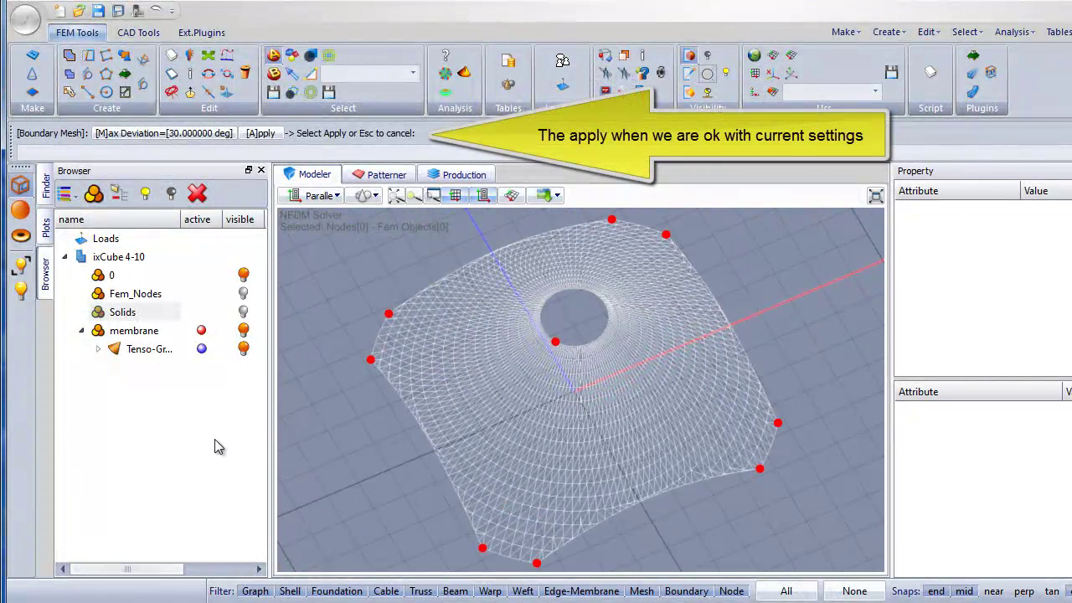
{"action": "left_click", "coordinate": [260, 134]}
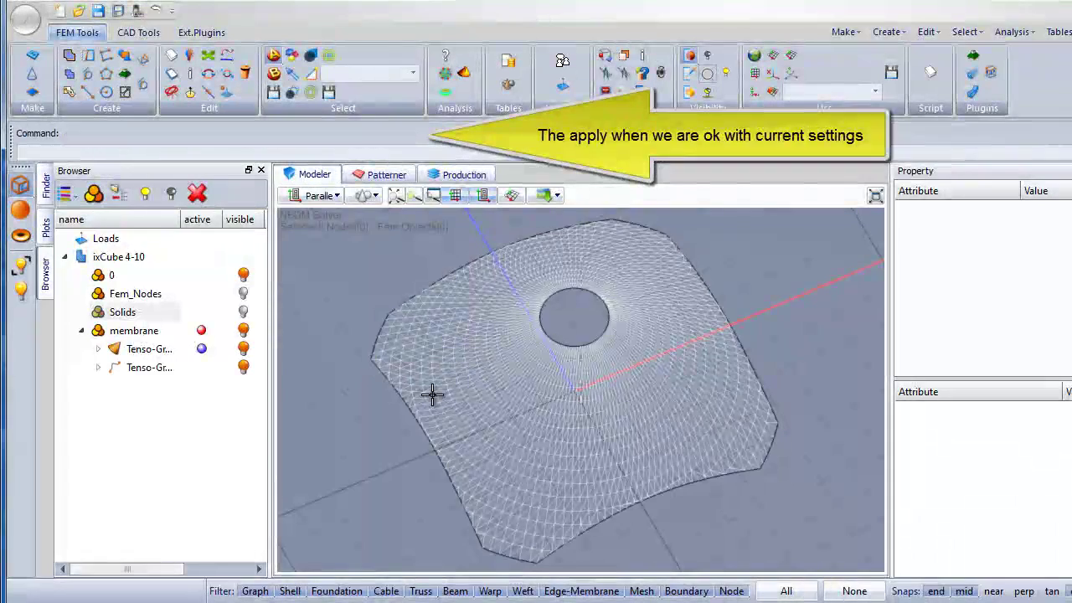
- Check the chains in the new edge Tenso-Group and select all of its elements
{"action": "middle_click_drag", "start_coordinate": [432, 521], "coordinate": [381, 478]}
{"action": "left_click", "coordinate": [98, 368]}
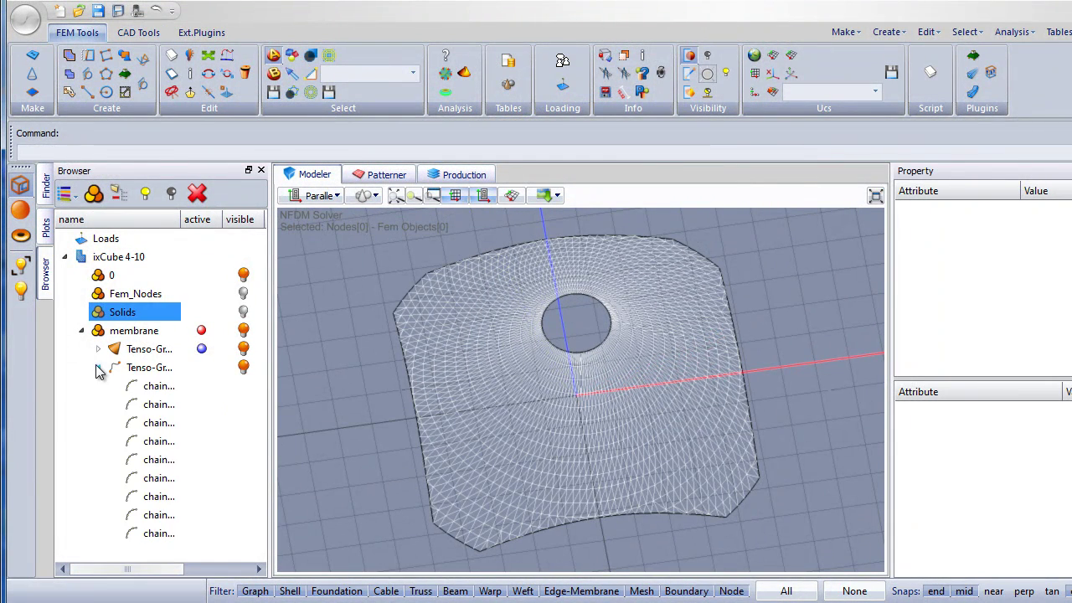
{"action": "double_click", "coordinate": [147, 368]}
{"action": "mouse_move", "coordinate": [330, 453]}
{"action": "middle_mouse_down"}
{"action": "mouse_move", "coordinate": [380, 433]}
{"action": "mouse_move", "coordinate": [342, 447]}
{"action": "middle_mouse_up"}
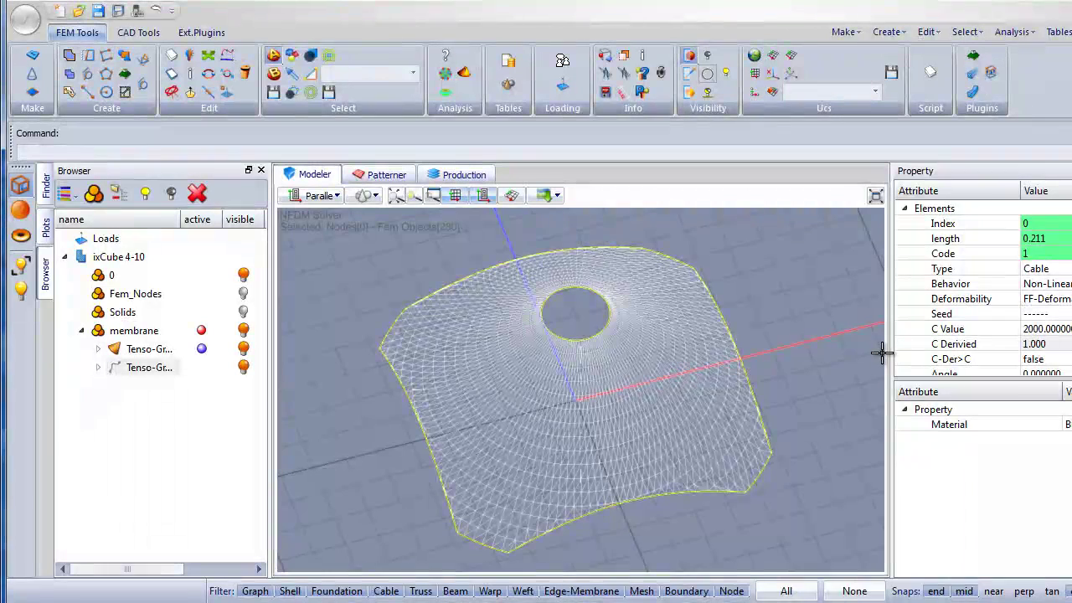
- Set the selected edge elements to type Beam with Linear behavior and Stiff-Deformable deformability
{"action": "left_click_drag", "start_coordinate": [890, 356], "coordinate": [840, 357]}
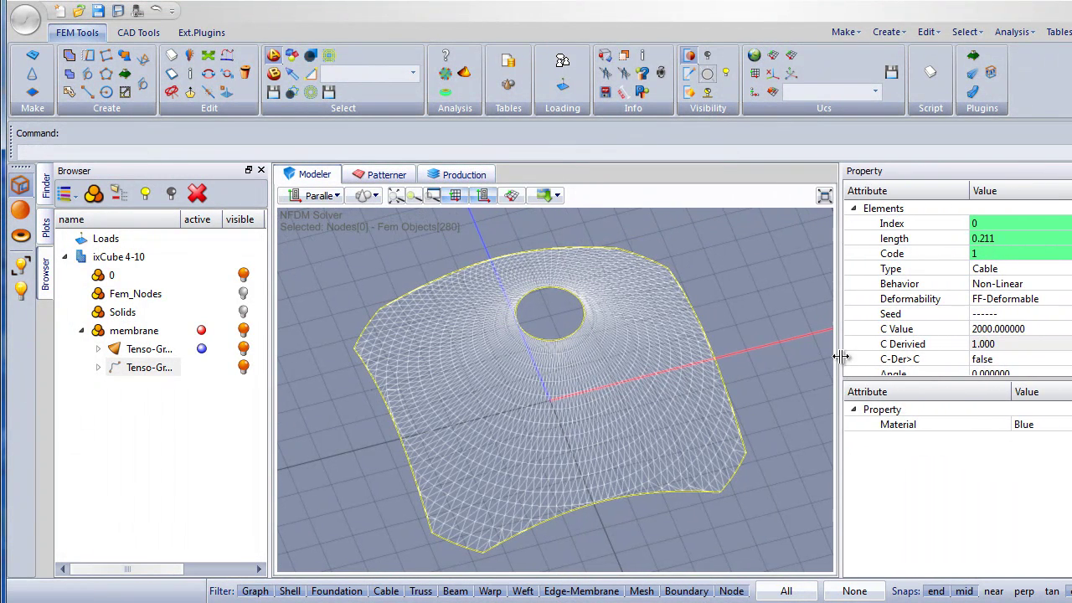
{"action": "left_click", "coordinate": [1005, 271]}
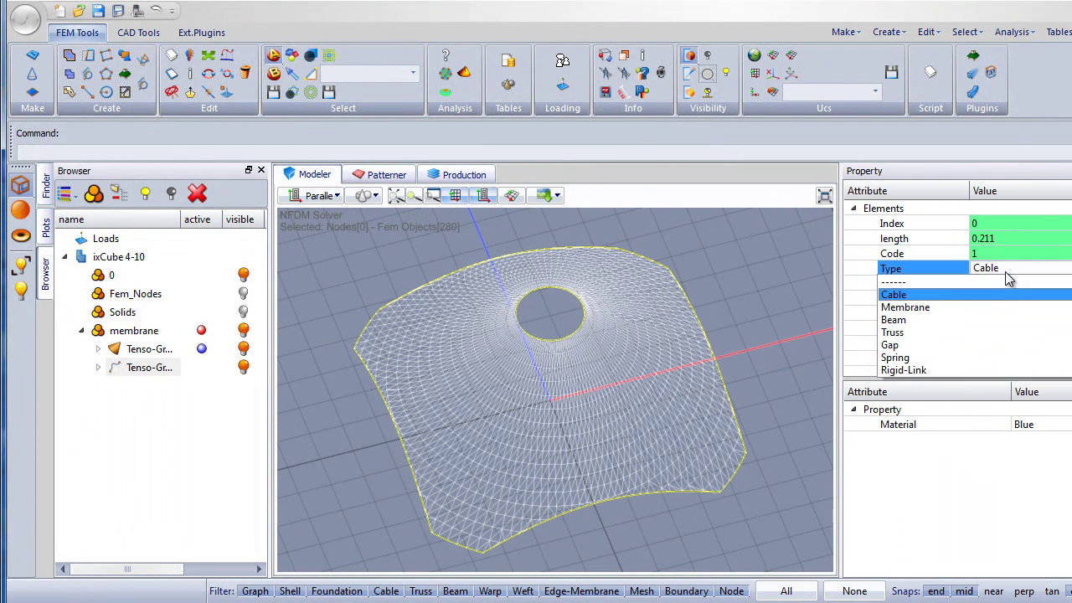
{"action": "left_click", "coordinate": [955, 320]}
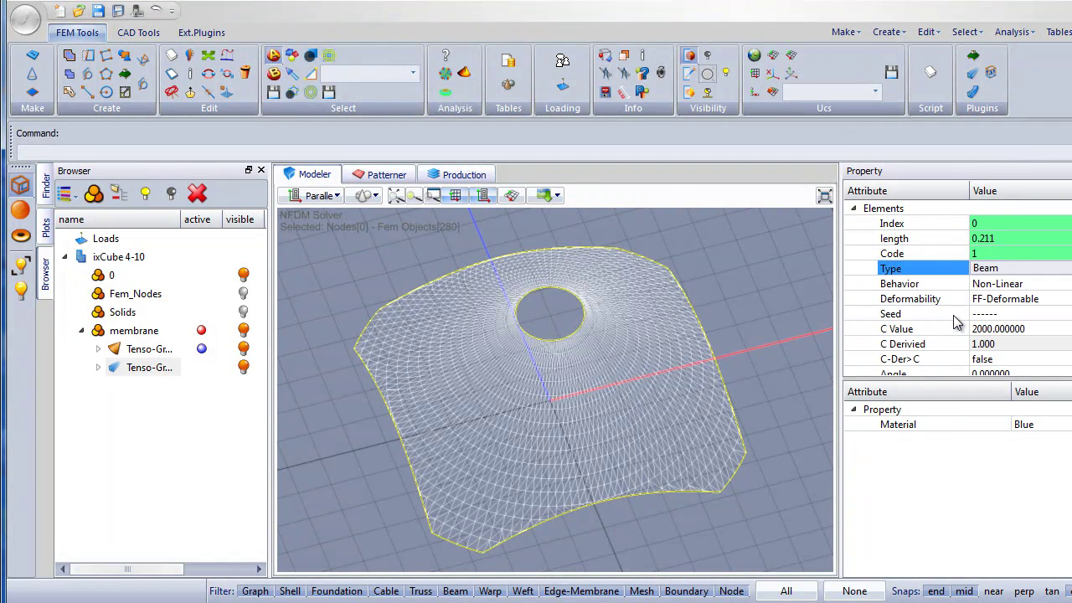
{"action": "left_click", "coordinate": [1005, 284]}
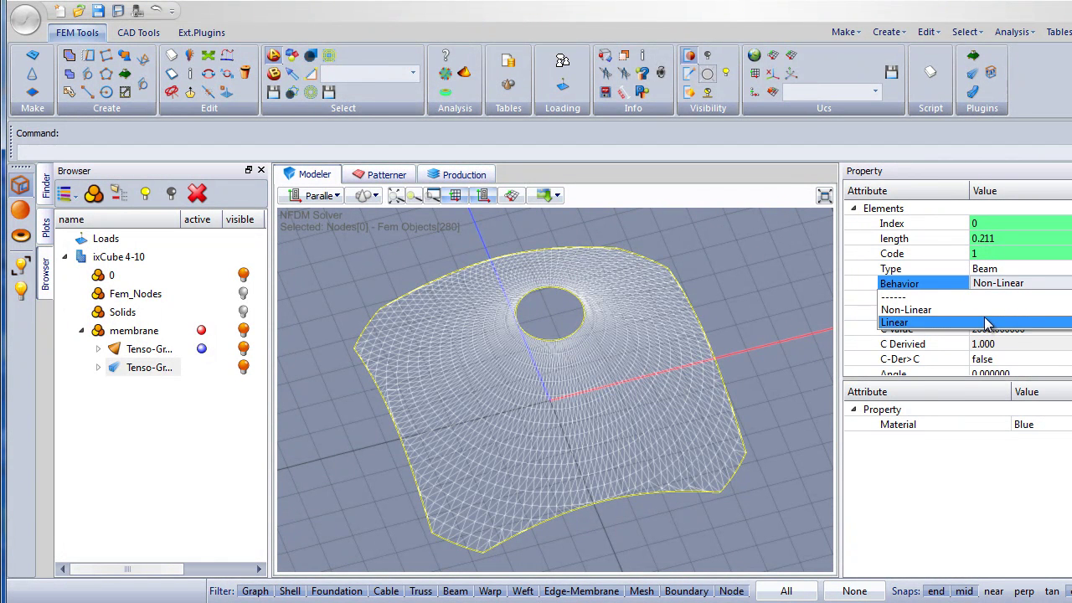
{"action": "left_click", "coordinate": [989, 323]}
{"action": "left_click", "coordinate": [997, 299]}
{"action": "left_click", "coordinate": [985, 338]}
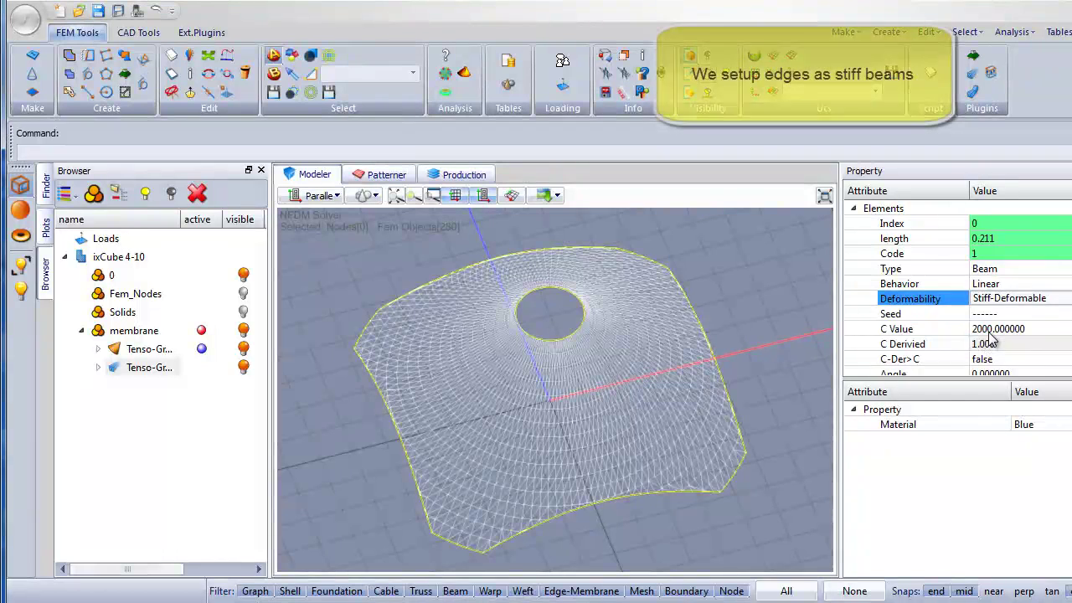
- Assign the CHS 88.9x4.8 seed to the selected edge beam elements and clear the selection
{"action": "left_click", "coordinate": [999, 313]}
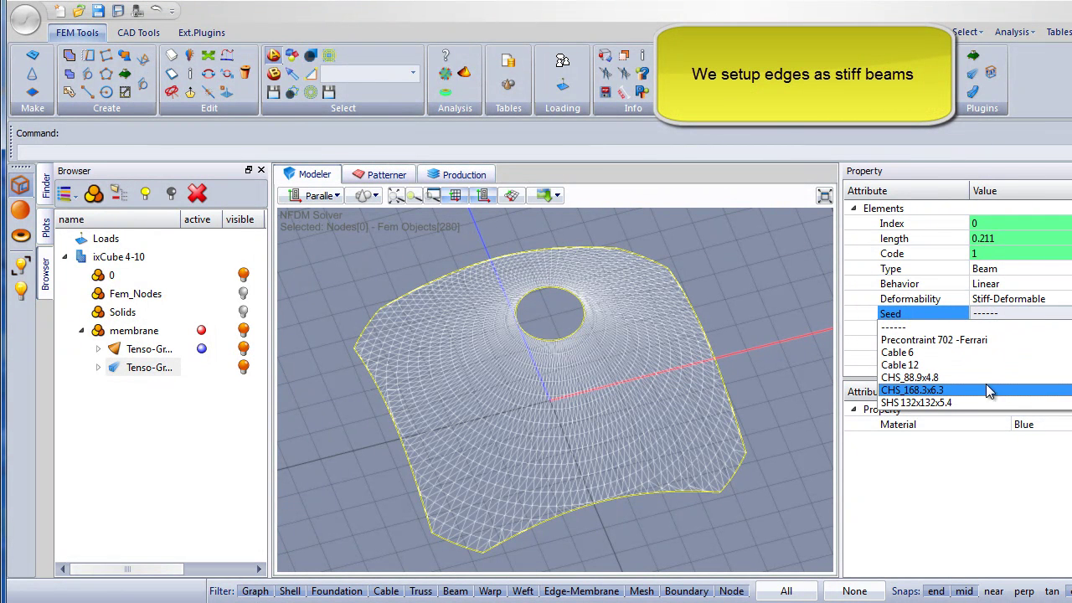
{"action": "left_click", "coordinate": [983, 379]}
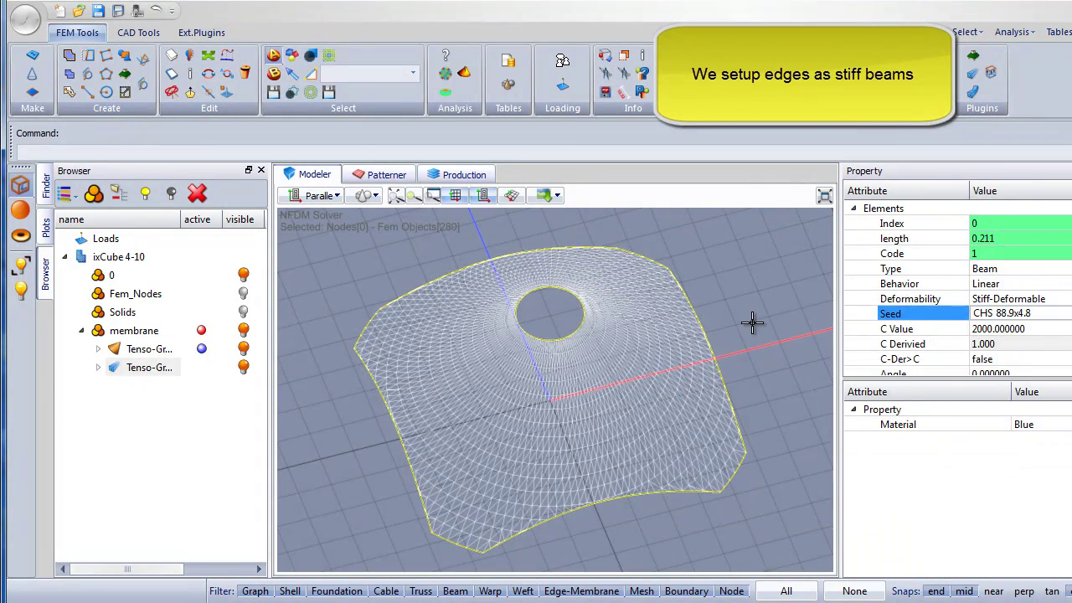
{"action": "key", "text": "Escape"}
- Inspect the membrane and its edge beams in shaded display, and return to wireframe around the central opening
{"action": "middle_click_drag", "start_coordinate": [458, 363], "coordinate": [509, 357]}
{"action": "scroll", "coordinate": [536, 319], "scroll_direction": "up", "scroll_amount": 5}
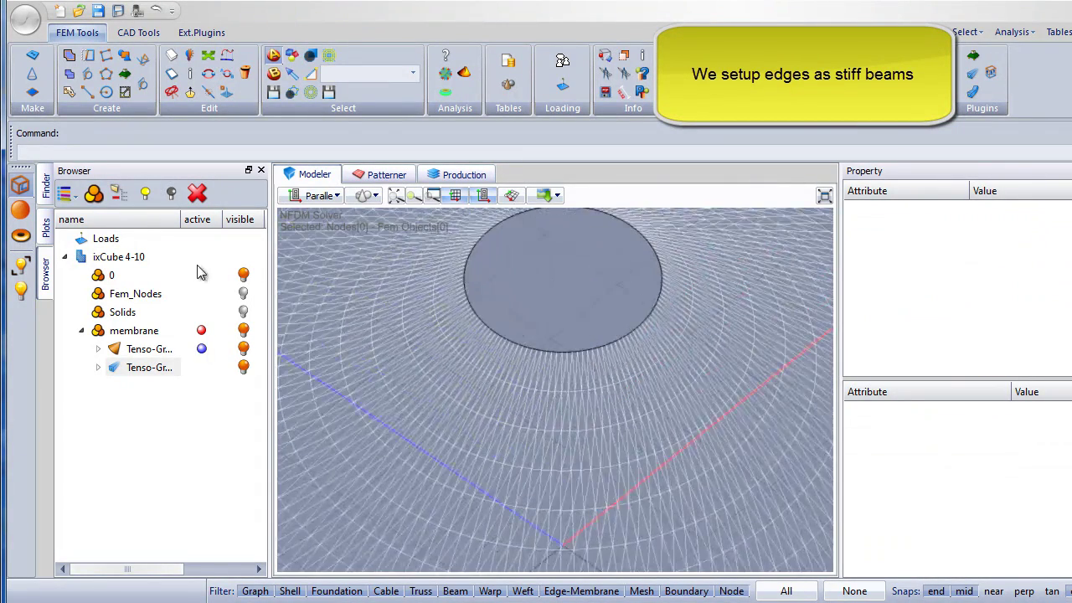
{"action": "left_click", "coordinate": [23, 210]}
{"action": "scroll", "coordinate": [568, 362], "scroll_direction": "down", "scroll_amount": 5}
{"action": "mouse_move", "coordinate": [572, 377]}
{"action": "middle_mouse_down"}
{"action": "mouse_move", "coordinate": [516, 378]}
{"action": "mouse_move", "coordinate": [502, 366]}
{"action": "mouse_move", "coordinate": [578, 402]}
{"action": "middle_mouse_up"}
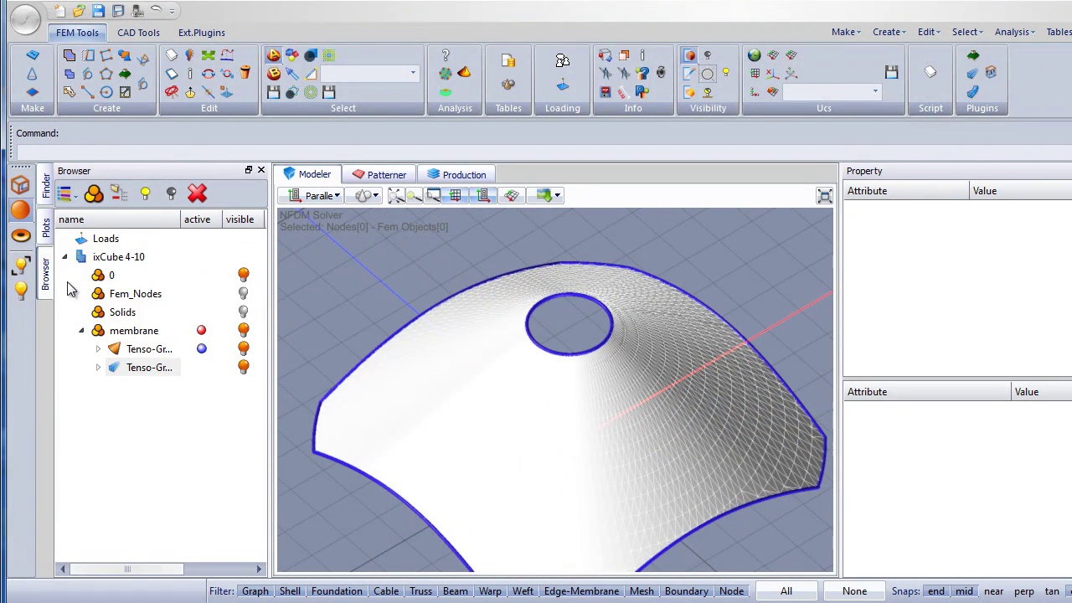
{"action": "left_click", "coordinate": [20, 184]}
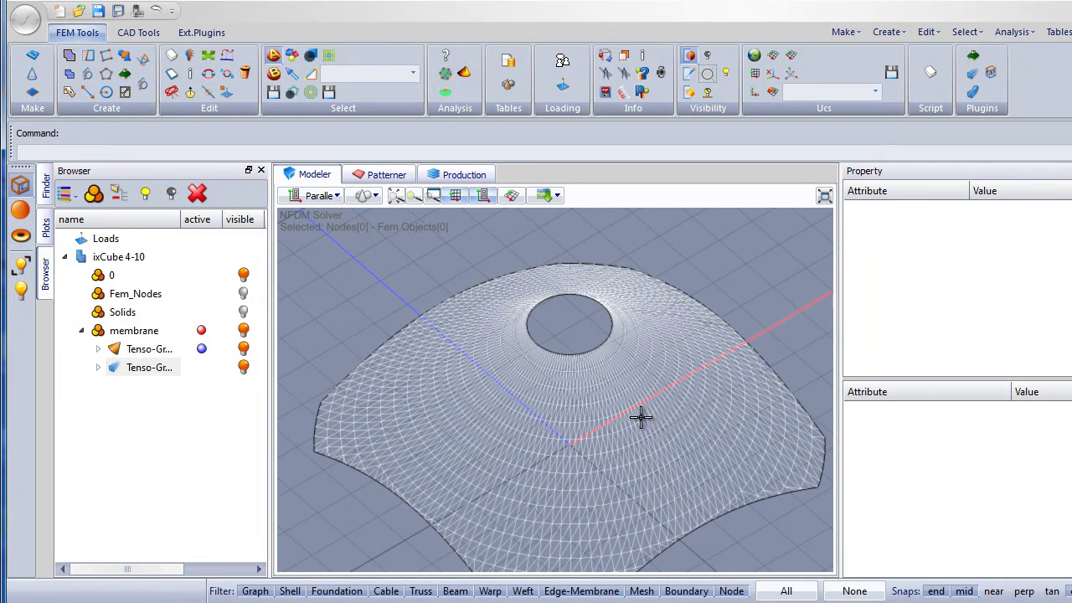
{"action": "middle_click_drag", "start_coordinate": [661, 413], "coordinate": [609, 416]}
{"action": "scroll", "coordinate": [617, 333], "scroll_direction": "up", "scroll_amount": 3}
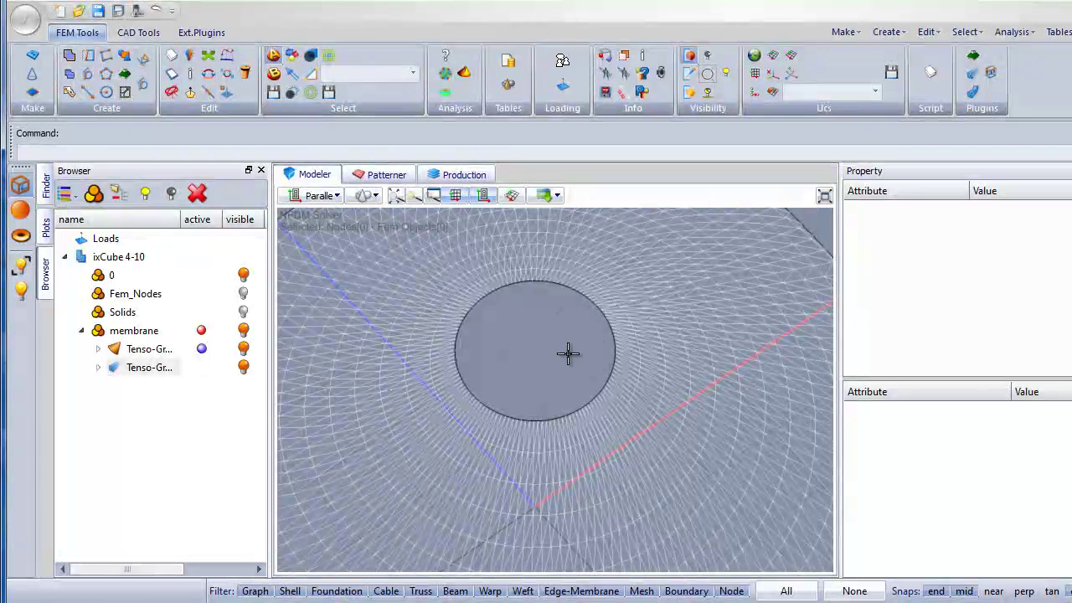
- Show the Solids layer and add a new Fem2 group under the membrane layer as the active group
{"action": "left_click", "coordinate": [244, 315]}
{"action": "scroll", "coordinate": [501, 354], "scroll_direction": "down", "scroll_amount": 1}
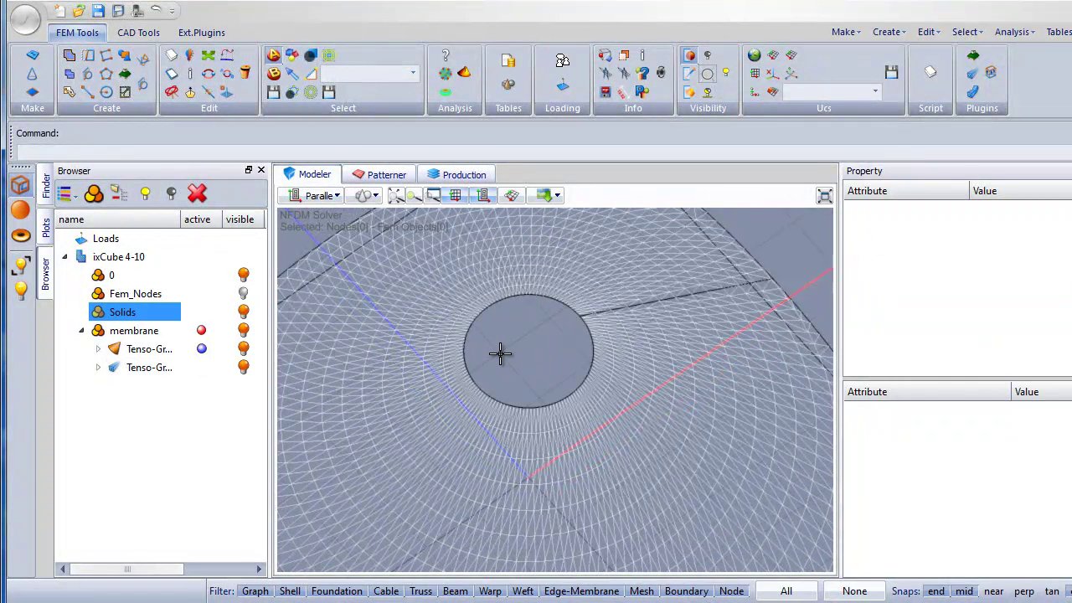
{"action": "scroll", "coordinate": [501, 354], "scroll_direction": "up", "scroll_amount": 2}
{"action": "left_click", "coordinate": [118, 193]}
{"action": "left_click", "coordinate": [594, 358]}
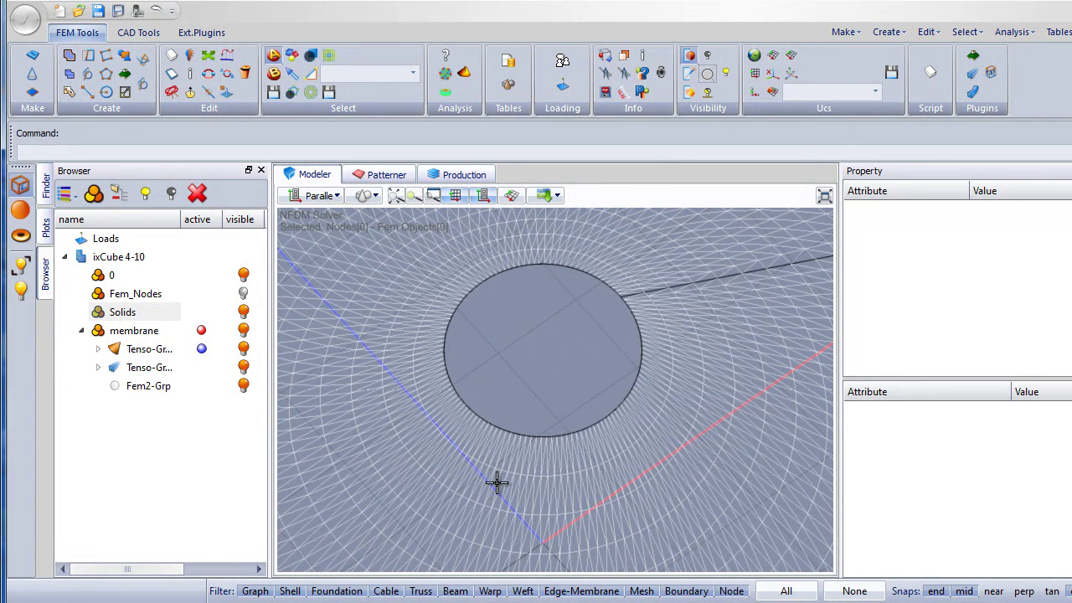
{"action": "left_click", "coordinate": [134, 388]}
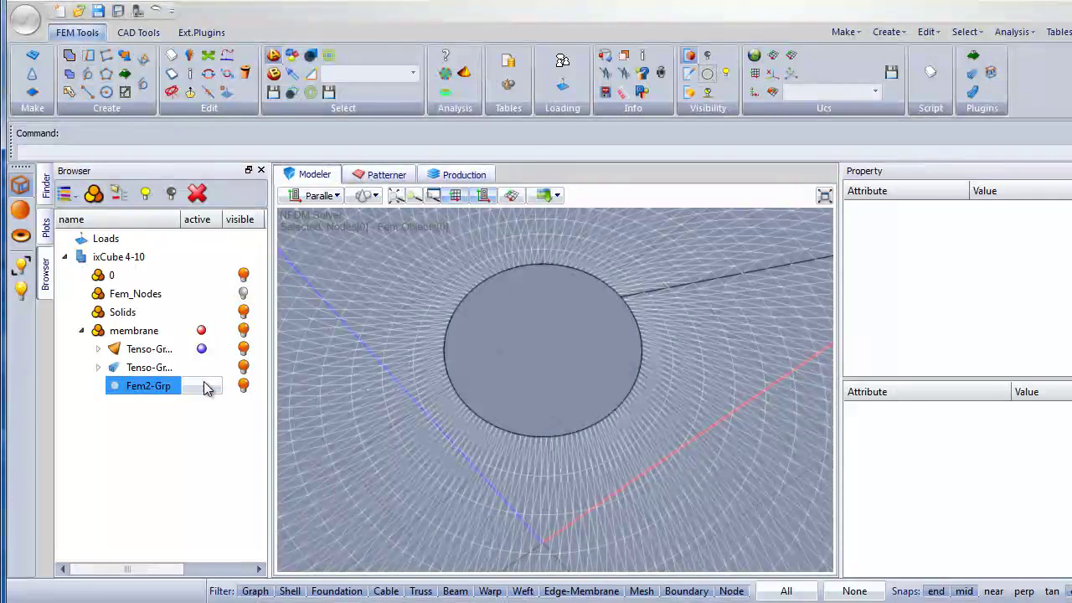
{"action": "left_click", "coordinate": [205, 409]}
{"action": "scroll", "coordinate": [527, 364], "scroll_direction": "up", "scroll_amount": 1}
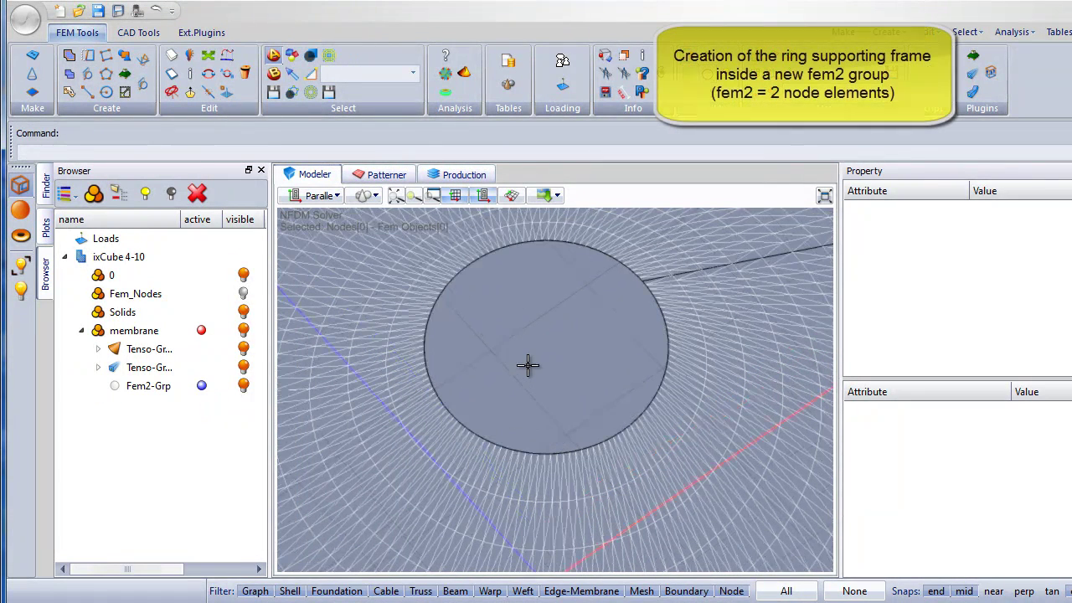
- Show the Fem_Nodes layer and draw a Fem Line between the opening's center and a node on its ring
{"action": "left_click", "coordinate": [243, 294]}
{"action": "scroll", "coordinate": [584, 361], "scroll_direction": "up", "scroll_amount": 1}
{"action": "scroll", "coordinate": [501, 358], "scroll_direction": "up", "scroll_amount": 1}
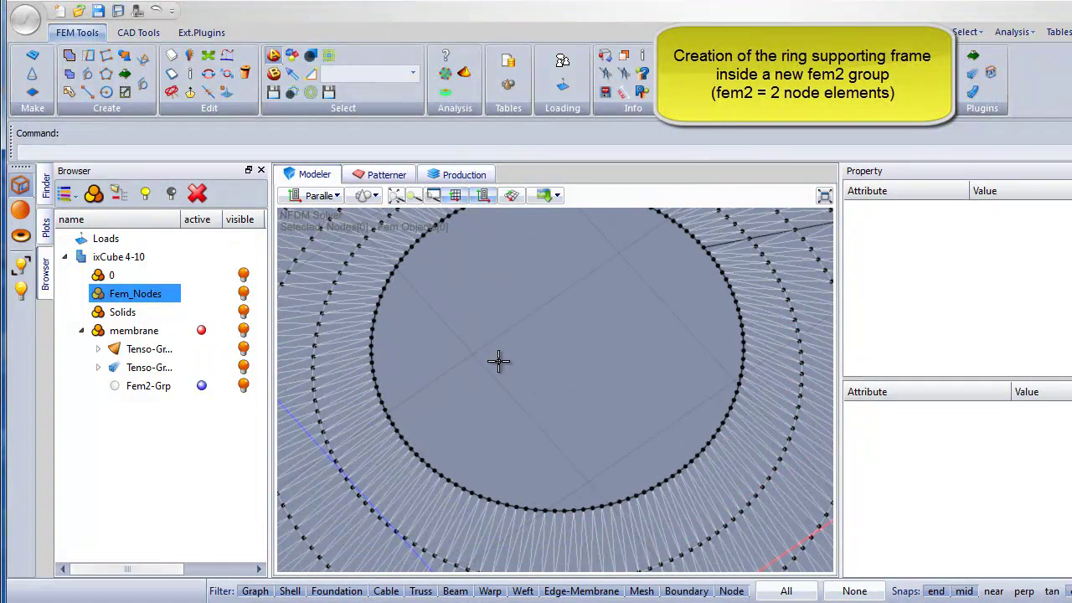
{"action": "left_click", "coordinate": [85, 95]}
{"action": "scroll", "coordinate": [407, 404], "scroll_direction": "up", "scroll_amount": 3}
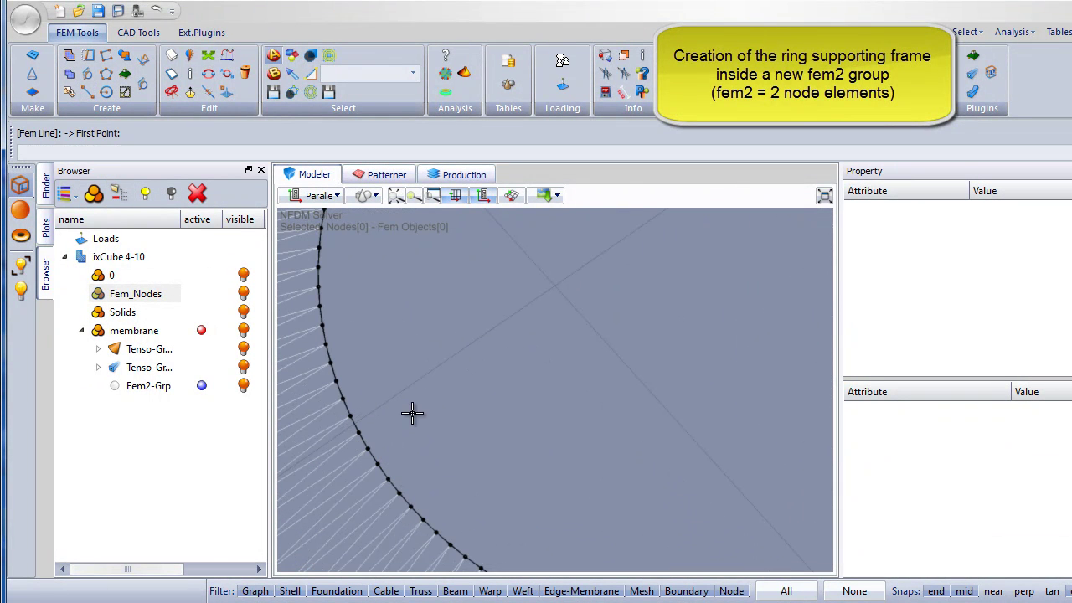
{"action": "left_click", "coordinate": [377, 447]}
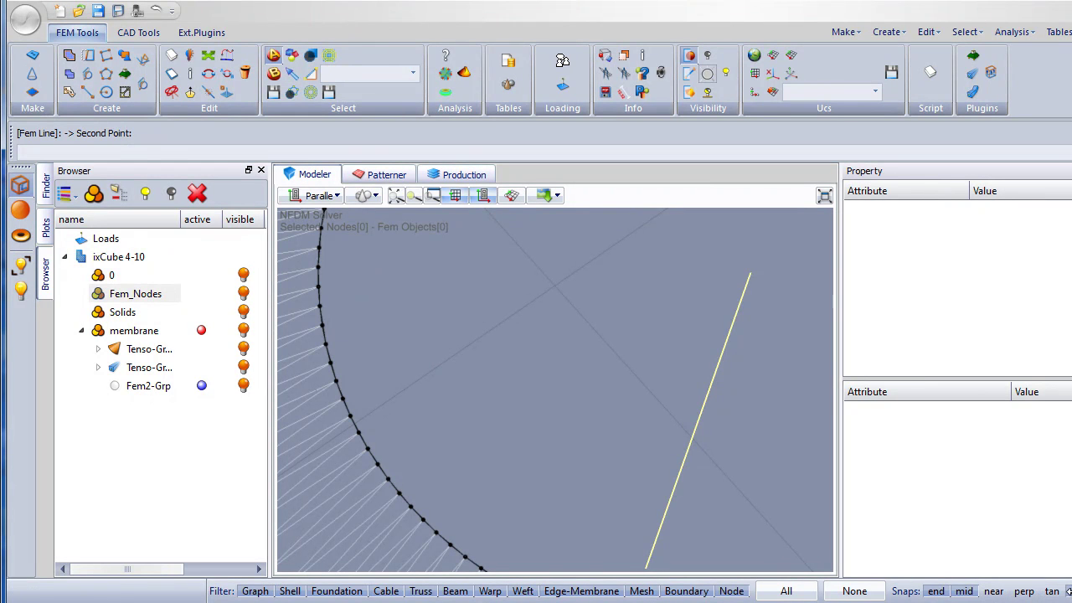
{"action": "left_click", "coordinate": [376, 466]}
{"action": "scroll", "coordinate": [366, 346], "scroll_direction": "down", "scroll_amount": 3}
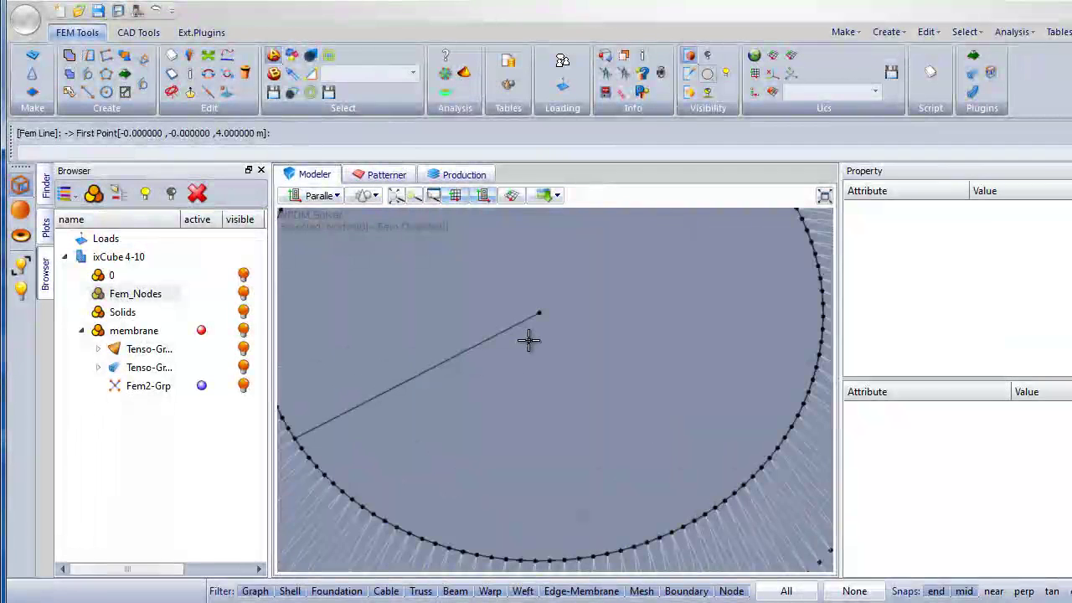
- Draw two more Fem Lines from the ring's center, one to a perpendicular ring node and one to the node opposite the first line
{"action": "left_click", "coordinate": [537, 313]}
{"action": "scroll", "coordinate": [694, 517], "scroll_direction": "up", "scroll_amount": 1}
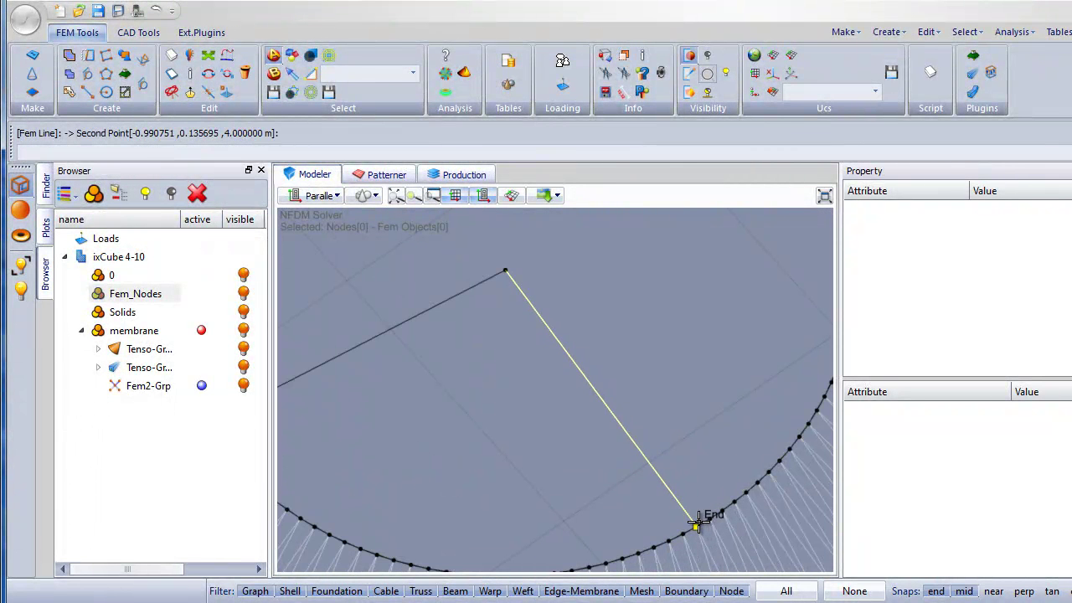
{"action": "left_click", "coordinate": [697, 523]}
{"action": "scroll", "coordinate": [491, 462], "scroll_direction": "up", "scroll_amount": 2}
{"action": "left_click", "coordinate": [492, 339]}
{"action": "scroll", "coordinate": [486, 342], "scroll_direction": "down", "scroll_amount": 2}
{"action": "scroll", "coordinate": [687, 301], "scroll_direction": "up", "scroll_amount": 2}
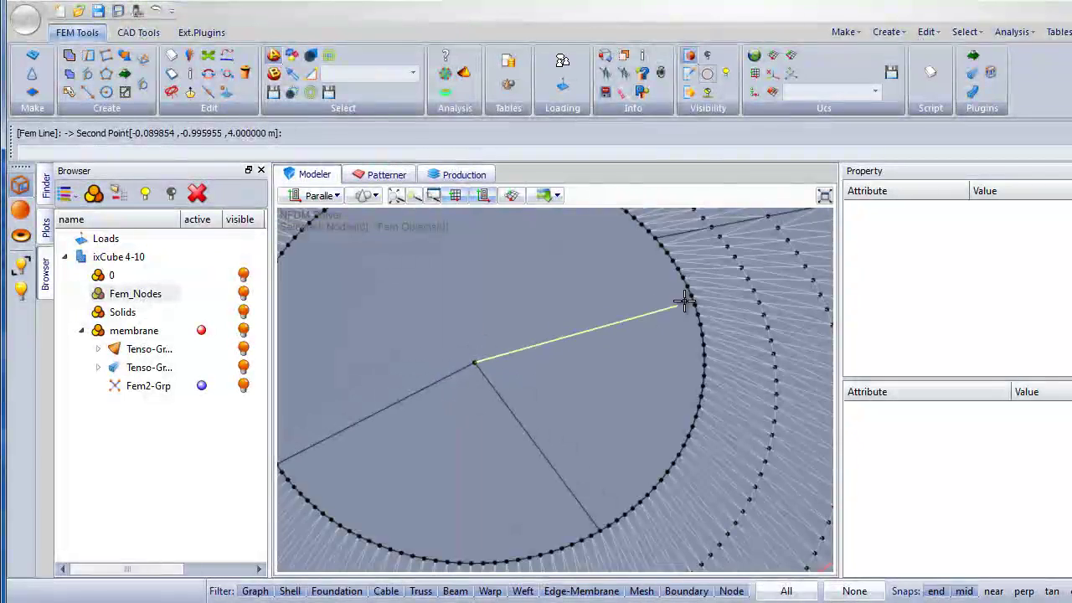
{"action": "left_click", "coordinate": [666, 258]}
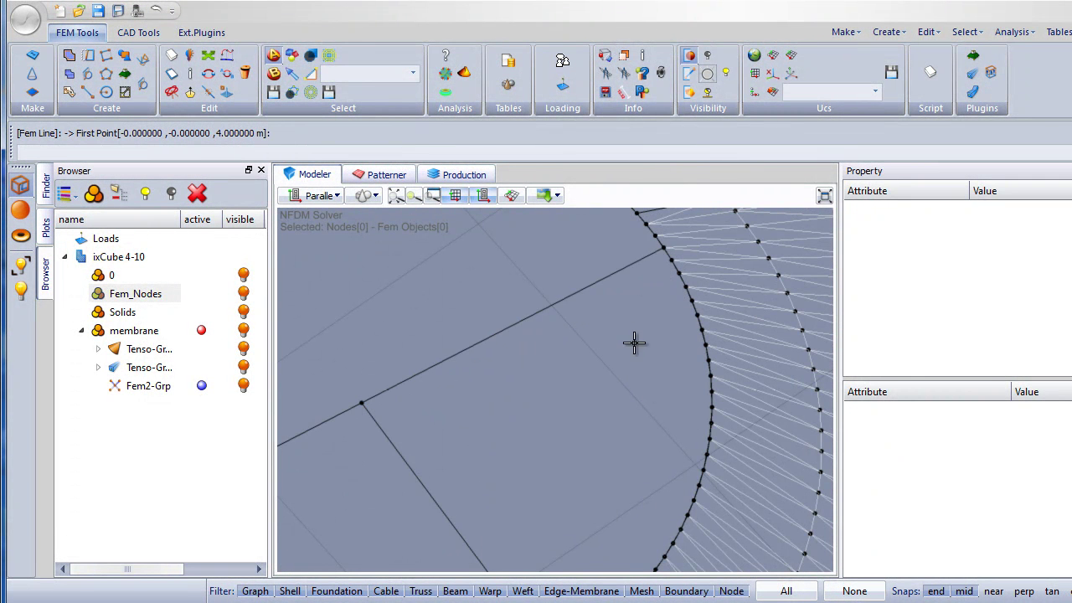
- Draw the fourth Fem Line from the center to the remaining ring node to complete the supporting cross
{"action": "scroll", "coordinate": [654, 411], "scroll_direction": "down", "scroll_amount": 2}
{"action": "scroll", "coordinate": [459, 387], "scroll_direction": "up", "scroll_amount": 2}
{"action": "scroll", "coordinate": [460, 394], "scroll_direction": "down", "scroll_amount": 2}
{"action": "left_click", "coordinate": [462, 400]}
{"action": "scroll", "coordinate": [426, 294], "scroll_direction": "up", "scroll_amount": 2}
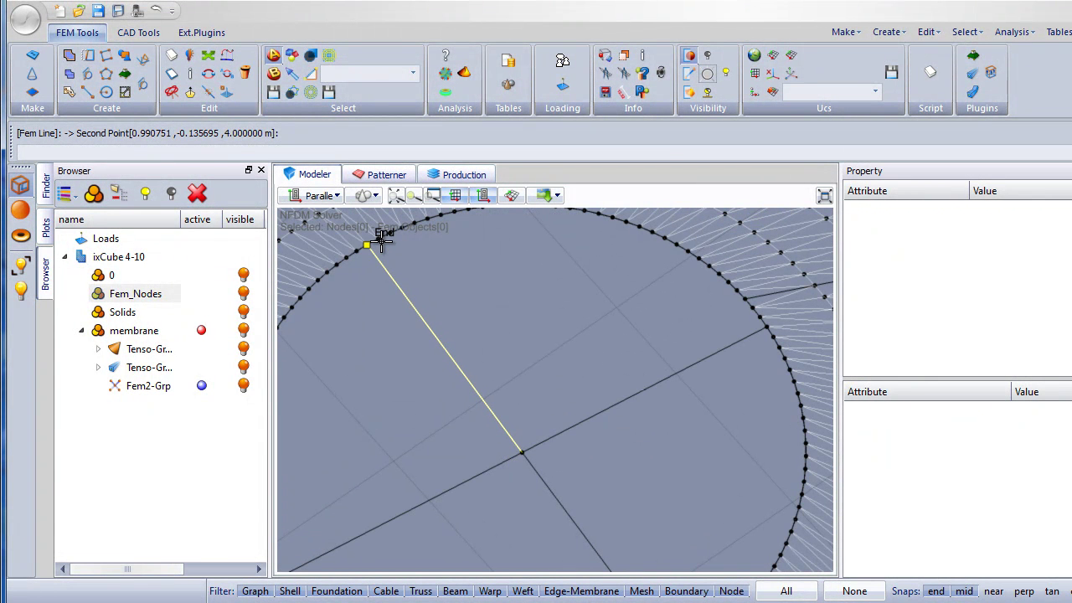
{"action": "scroll", "coordinate": [382, 242], "scroll_direction": "up", "scroll_amount": 3}
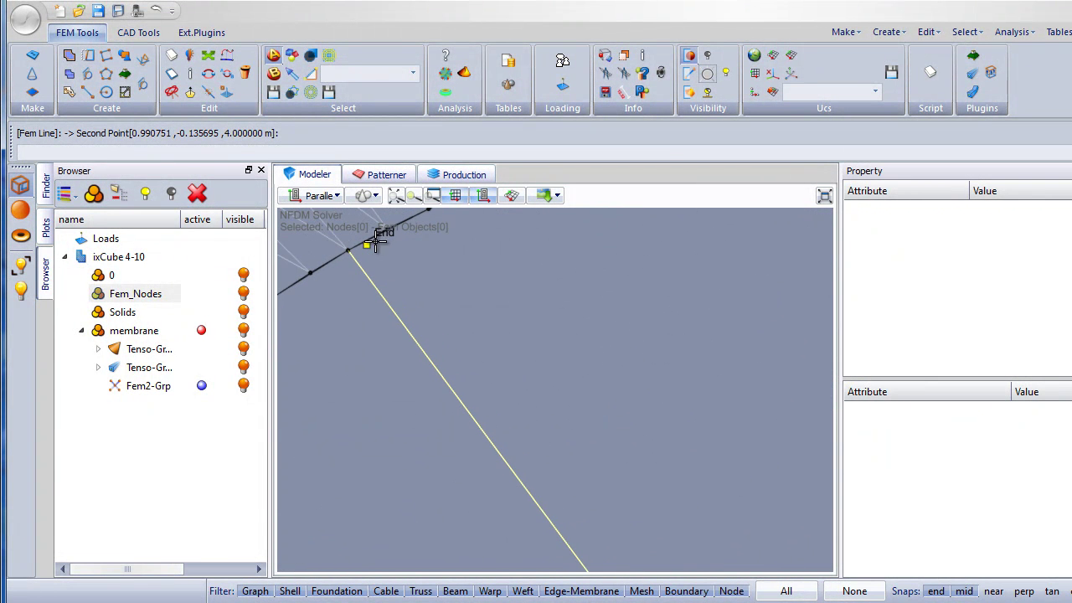
{"action": "scroll", "coordinate": [393, 286], "scroll_direction": "down", "scroll_amount": 1}
{"action": "scroll", "coordinate": [396, 243], "scroll_direction": "up", "scroll_amount": 1}
{"action": "left_click", "coordinate": [388, 249]}
{"action": "scroll", "coordinate": [462, 280], "scroll_direction": "down", "scroll_amount": 5}
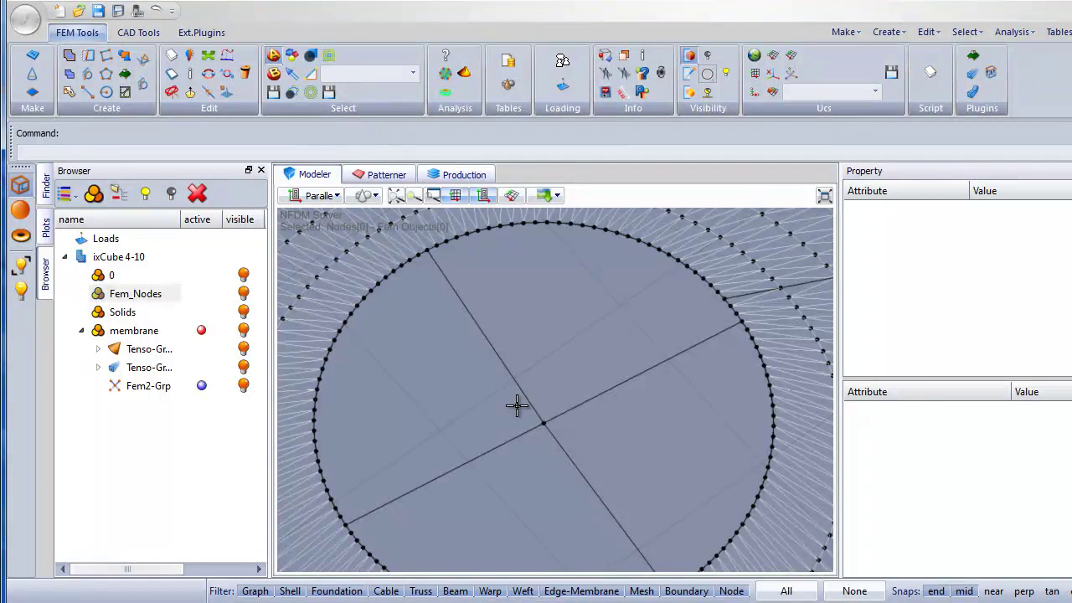
- Select the center node of the ring's supporting cross and fix it with the STIFF Restraint property
{"action": "left_click_drag", "start_coordinate": [561, 458], "coordinate": [570, 465]}
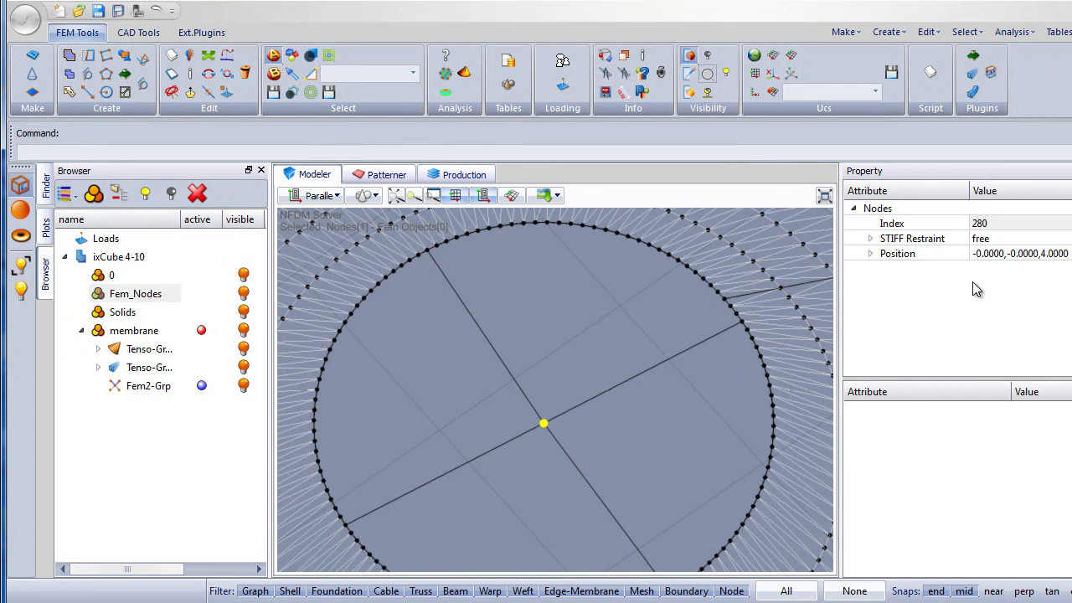
{"action": "left_click", "coordinate": [982, 239]}
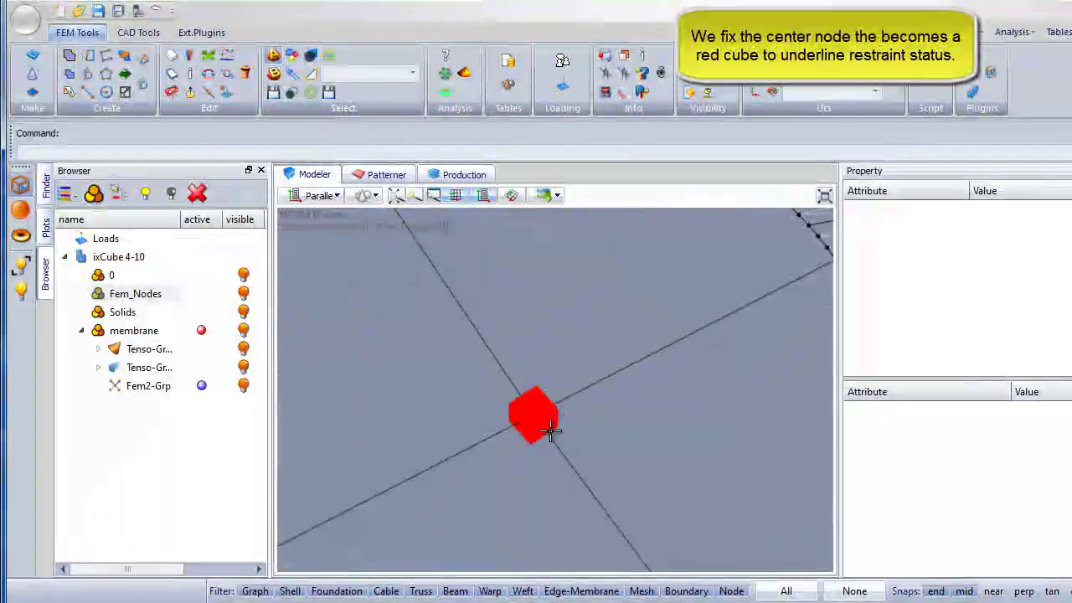
{"action": "scroll", "coordinate": [531, 383], "scroll_direction": "down", "scroll_amount": 5}
- Fix the three middle ground nodes on the membrane's first corner edge
{"action": "middle_click_drag", "start_coordinate": [532, 383], "coordinate": [557, 481]}
{"action": "middle_click_drag", "start_coordinate": [485, 404], "coordinate": [502, 486]}
{"action": "scroll", "coordinate": [510, 512], "scroll_direction": "up", "scroll_amount": 5}
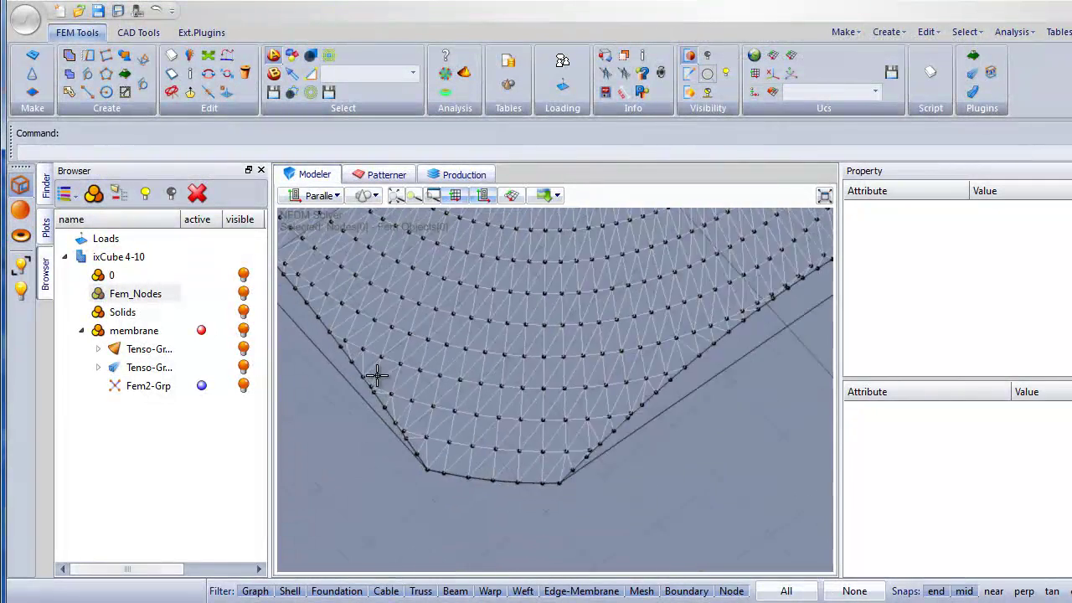
{"action": "middle_click_drag", "start_coordinate": [374, 376], "coordinate": [408, 444]}
{"action": "scroll", "coordinate": [486, 462], "scroll_direction": "up", "scroll_amount": 3}
{"action": "scroll", "coordinate": [521, 464], "scroll_direction": "up", "scroll_amount": 3}
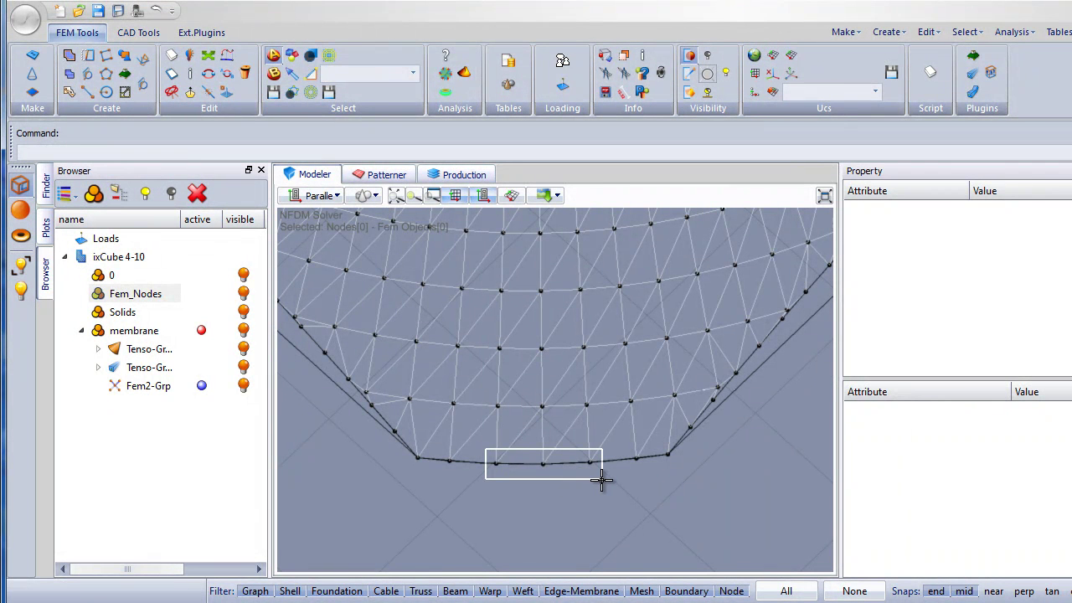
{"action": "left_click_drag", "start_coordinate": [602, 478], "coordinate": [596, 479]}
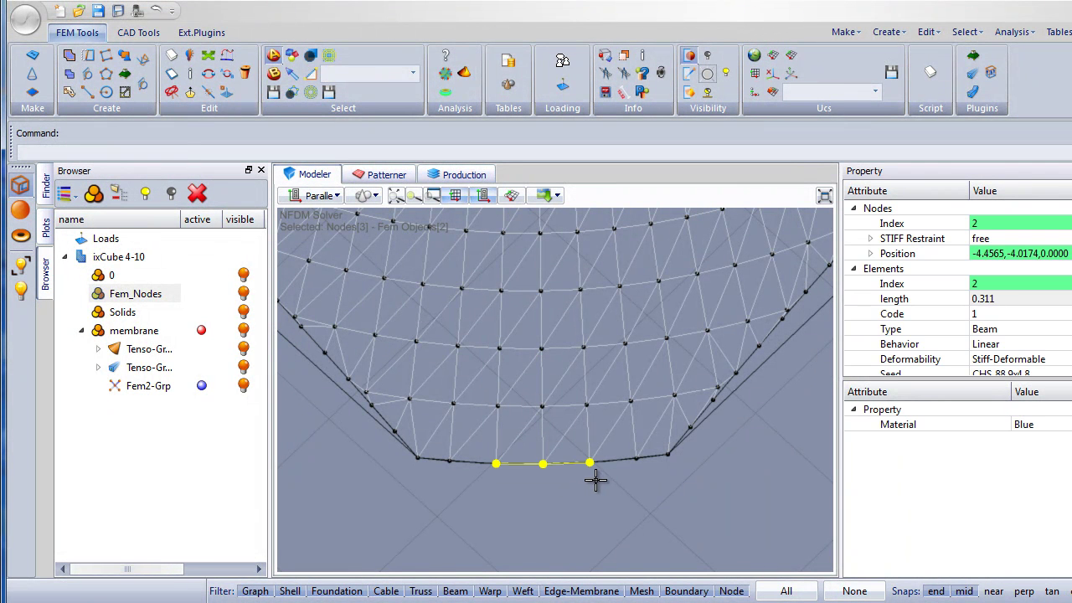
{"action": "left_click", "coordinate": [984, 240]}
{"action": "left_click", "coordinate": [709, 478]}
- Fix the three middle ground nodes on the adjacent second corner edge
{"action": "scroll", "coordinate": [524, 472], "scroll_direction": "down", "scroll_amount": 5}
{"action": "scroll", "coordinate": [505, 470], "scroll_direction": "down", "scroll_amount": 2}
{"action": "middle_click_drag", "start_coordinate": [676, 449], "coordinate": [493, 491]}
{"action": "scroll", "coordinate": [491, 477], "scroll_direction": "up", "scroll_amount": 3}
{"action": "scroll", "coordinate": [492, 477], "scroll_direction": "up", "scroll_amount": 3}
{"action": "left_click_drag", "start_coordinate": [456, 439], "coordinate": [577, 487]}
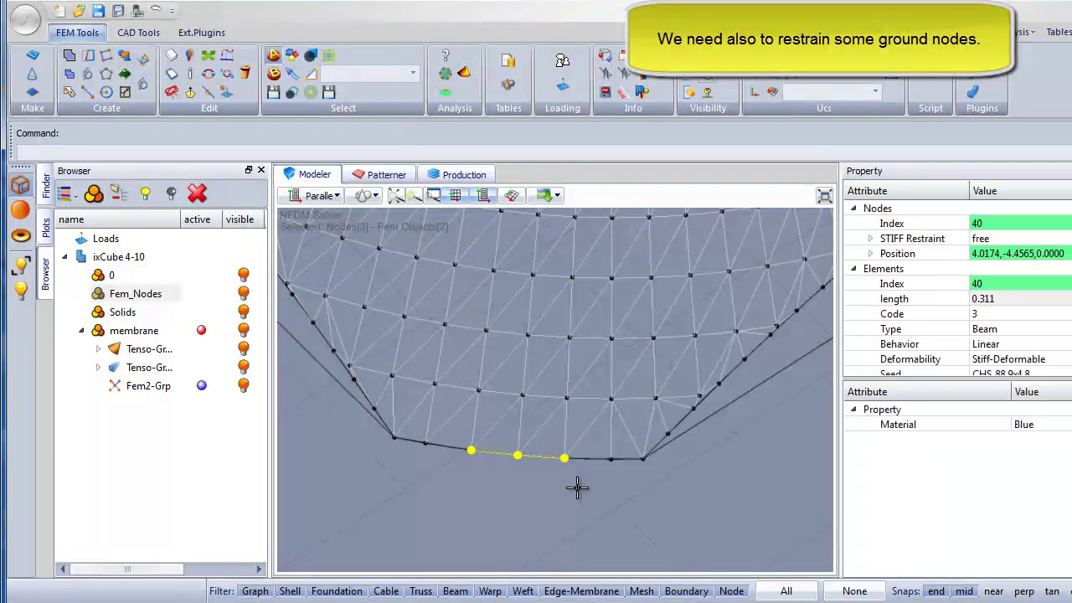
{"action": "left_click", "coordinate": [980, 241]}
{"action": "key", "text": "Escape"}
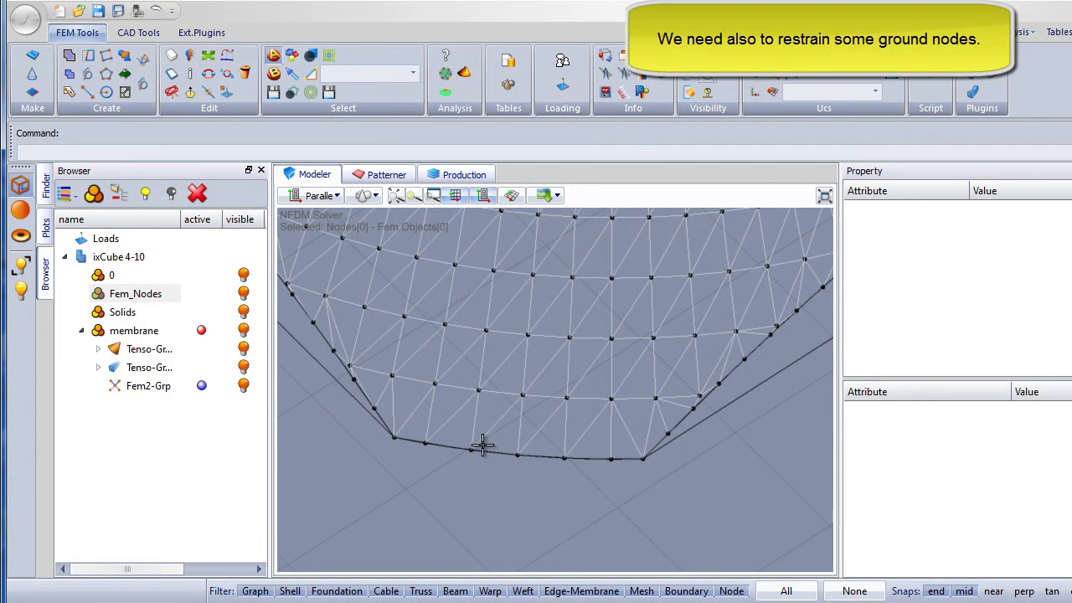
- Fix the three middle ground nodes on the third corner edge of the membrane
{"action": "scroll", "coordinate": [477, 445], "scroll_direction": "down", "scroll_amount": 3}
{"action": "middle_click_drag", "start_coordinate": [687, 430], "coordinate": [587, 429]}
{"action": "scroll", "coordinate": [562, 431], "scroll_direction": "up", "scroll_amount": 4}
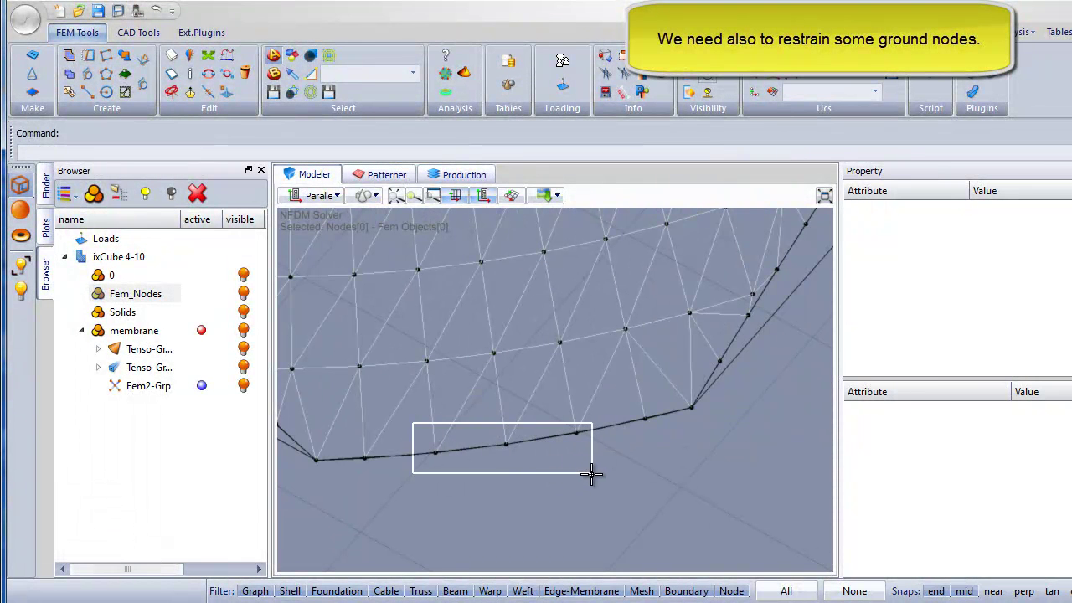
{"action": "left_click_drag", "start_coordinate": [591, 474], "coordinate": [592, 475]}
{"action": "left_click", "coordinate": [982, 240]}
{"action": "left_click", "coordinate": [976, 239]}
{"action": "key", "text": "Escape"}
- Fix the three middle ground nodes on the fourth and last corner edge
{"action": "scroll", "coordinate": [479, 416], "scroll_direction": "down", "scroll_amount": 4}
{"action": "scroll", "coordinate": [479, 416], "scroll_direction": "down", "scroll_amount": 3}
{"action": "middle_click_drag", "start_coordinate": [643, 399], "coordinate": [507, 407]}
{"action": "scroll", "coordinate": [484, 392], "scroll_direction": "up", "scroll_amount": 5}
{"action": "scroll", "coordinate": [476, 397], "scroll_direction": "up", "scroll_amount": 2}
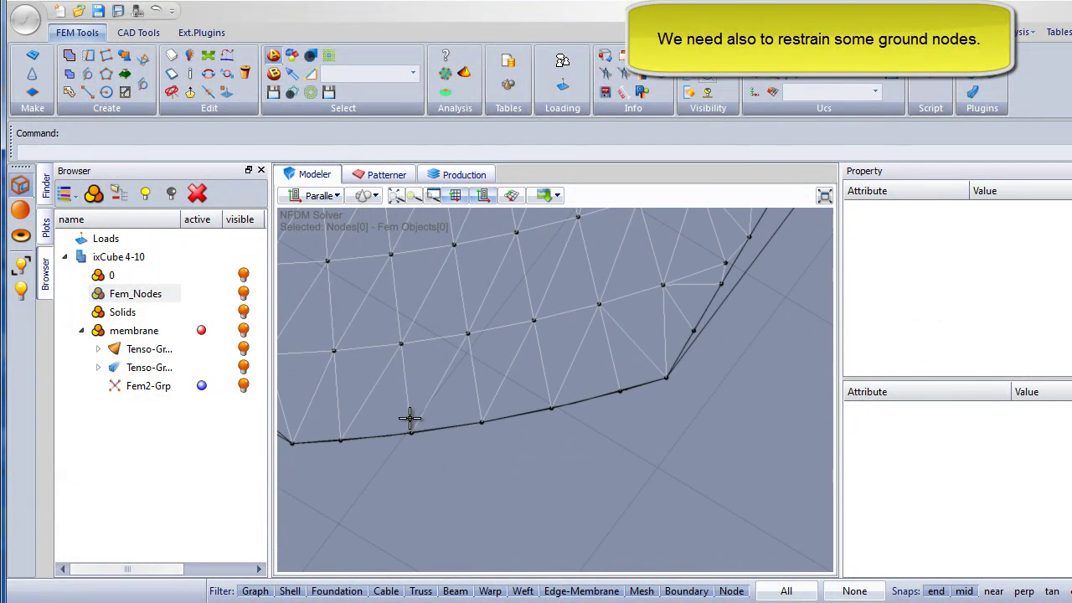
{"action": "left_click_drag", "start_coordinate": [525, 452], "coordinate": [584, 462]}
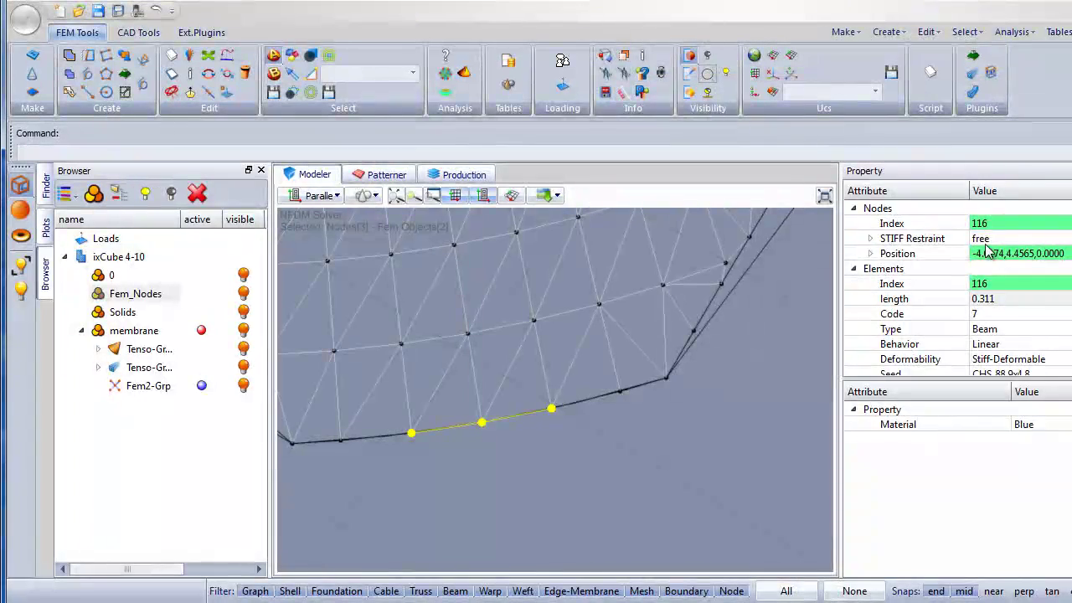
{"action": "left_click", "coordinate": [982, 241]}
{"action": "left_click", "coordinate": [625, 467]}
- Check the restrained nodes at the membrane's corners and hide the Fem_Nodes layer
{"action": "scroll", "coordinate": [587, 444], "scroll_direction": "down", "scroll_amount": 6}
{"action": "middle_click_drag", "start_coordinate": [577, 415], "coordinate": [620, 322]}
{"action": "middle_click_drag", "start_coordinate": [566, 372], "coordinate": [508, 441]}
{"action": "scroll", "coordinate": [484, 441], "scroll_direction": "up", "scroll_amount": 2}
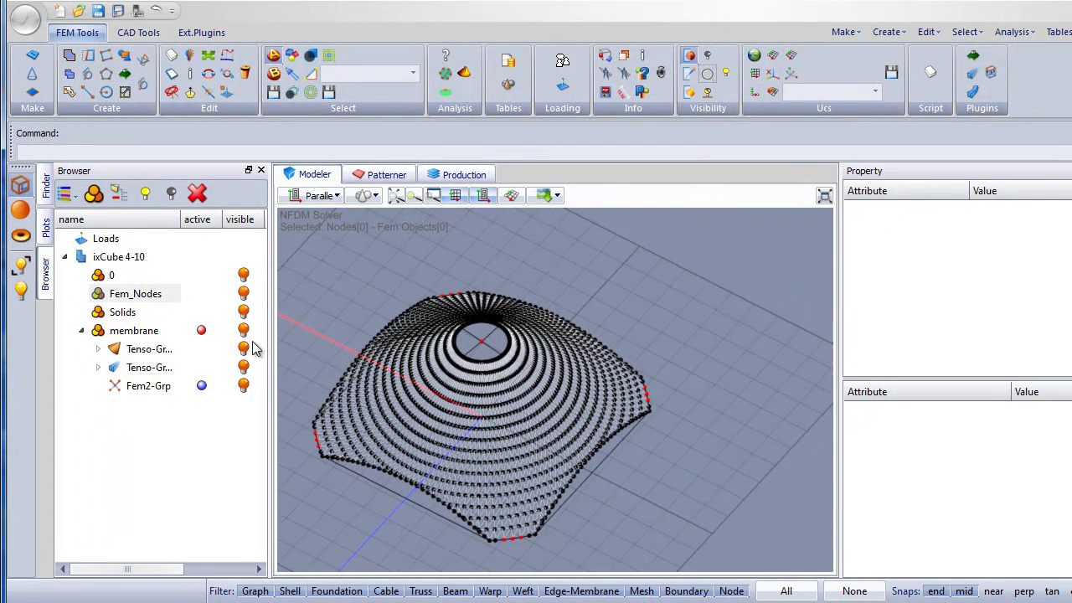
{"action": "left_click", "coordinate": [243, 293]}
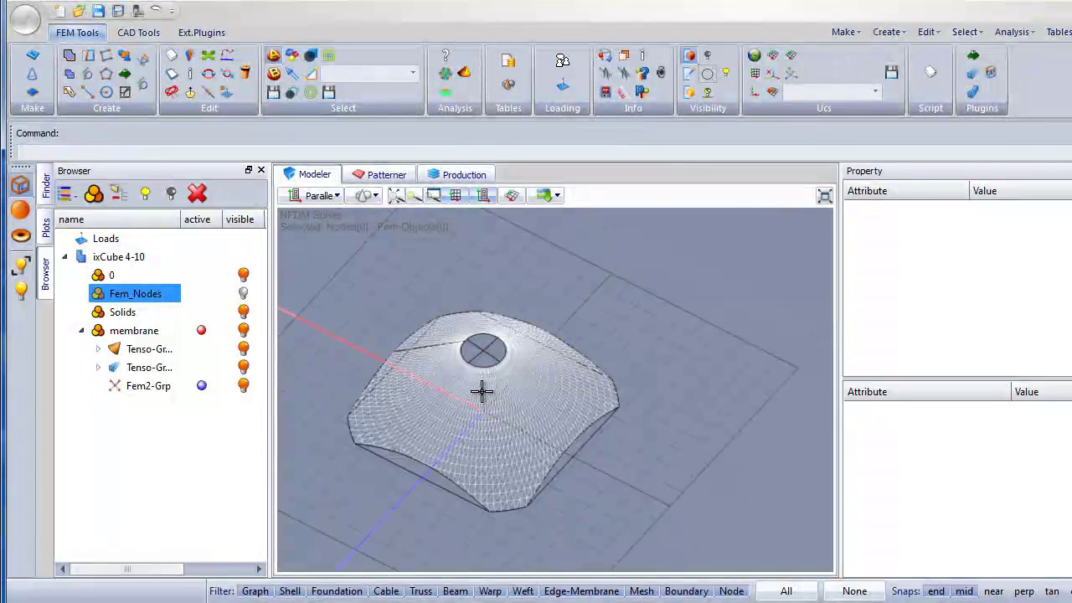
{"action": "left_click", "coordinate": [343, 358]}
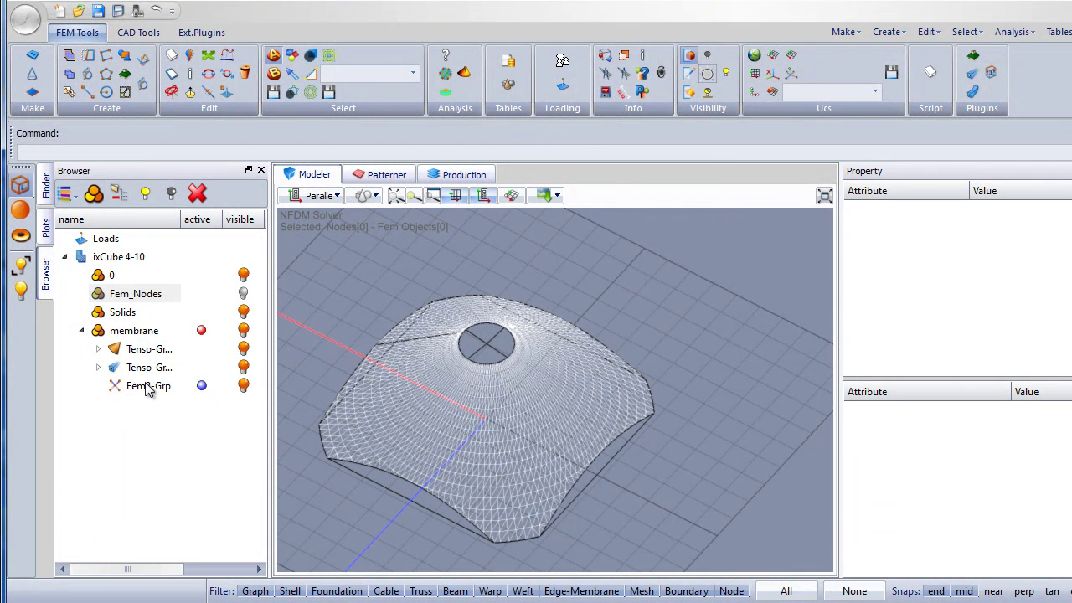
- Set the ring support elements in Fem2-Grp to type Beam with Linear behavior
{"action": "left_click", "coordinate": [148, 387]}
{"action": "left_click", "coordinate": [1008, 273]}
{"action": "left_click", "coordinate": [976, 314]}
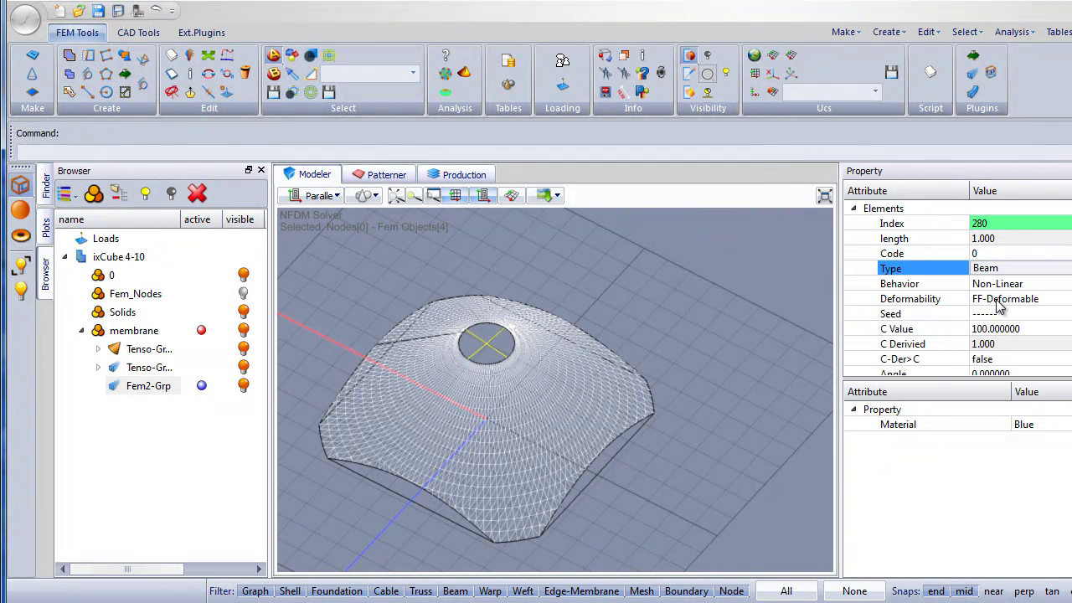
{"action": "left_click", "coordinate": [997, 283]}
{"action": "left_click", "coordinate": [997, 319]}
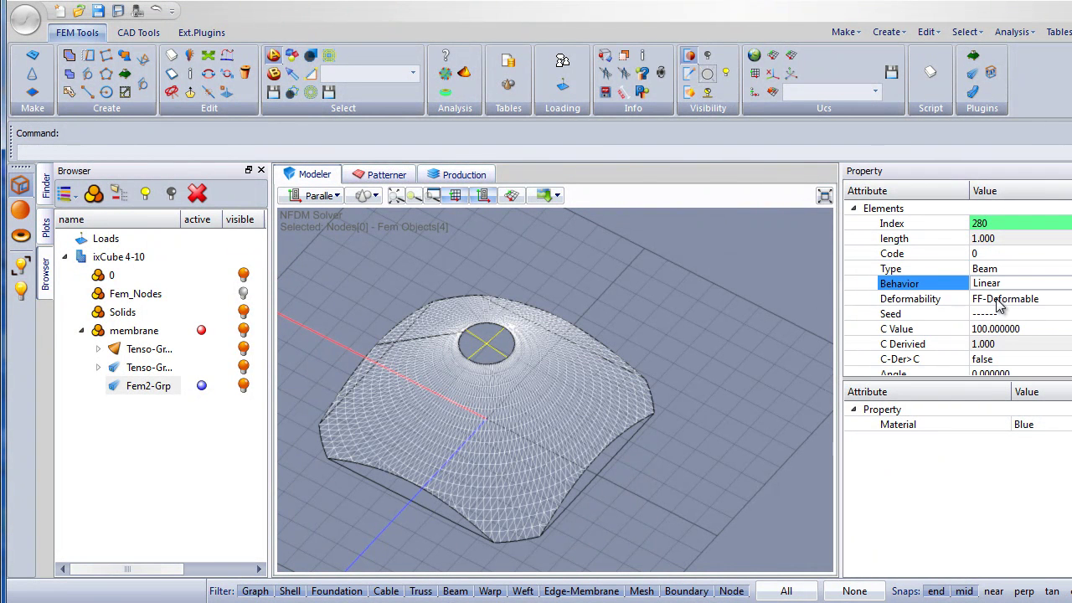
- Set the ring supports' deformability to Stiff-Deformable and assign them the SHS 132x132x5.4 seed
{"action": "left_click", "coordinate": [998, 301]}
{"action": "left_click", "coordinate": [997, 335]}
{"action": "left_click", "coordinate": [994, 315]}
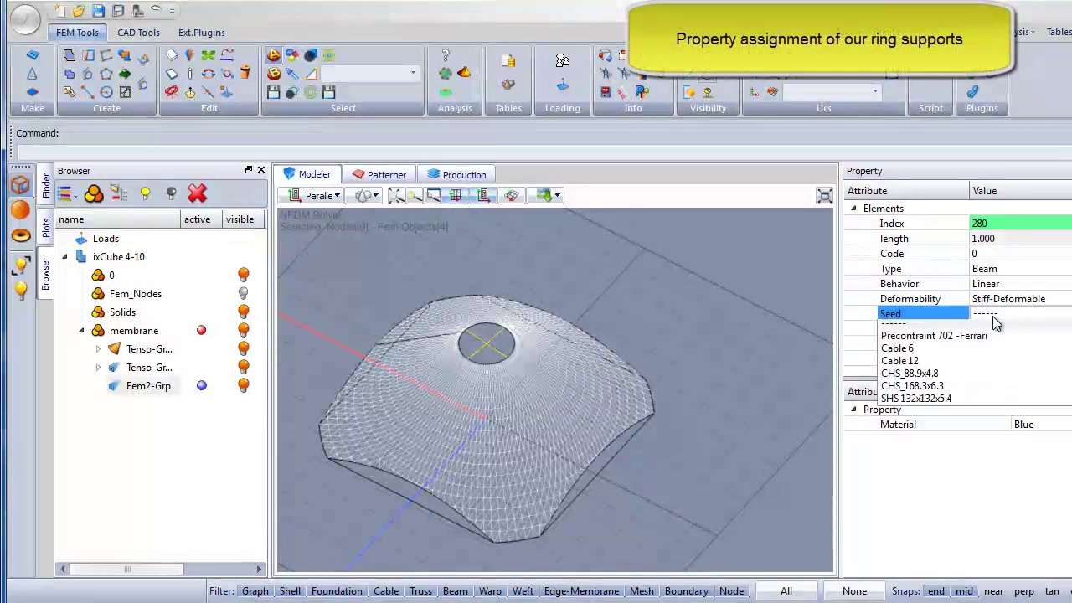
{"action": "left_click", "coordinate": [976, 400]}
{"action": "left_click", "coordinate": [615, 312]}
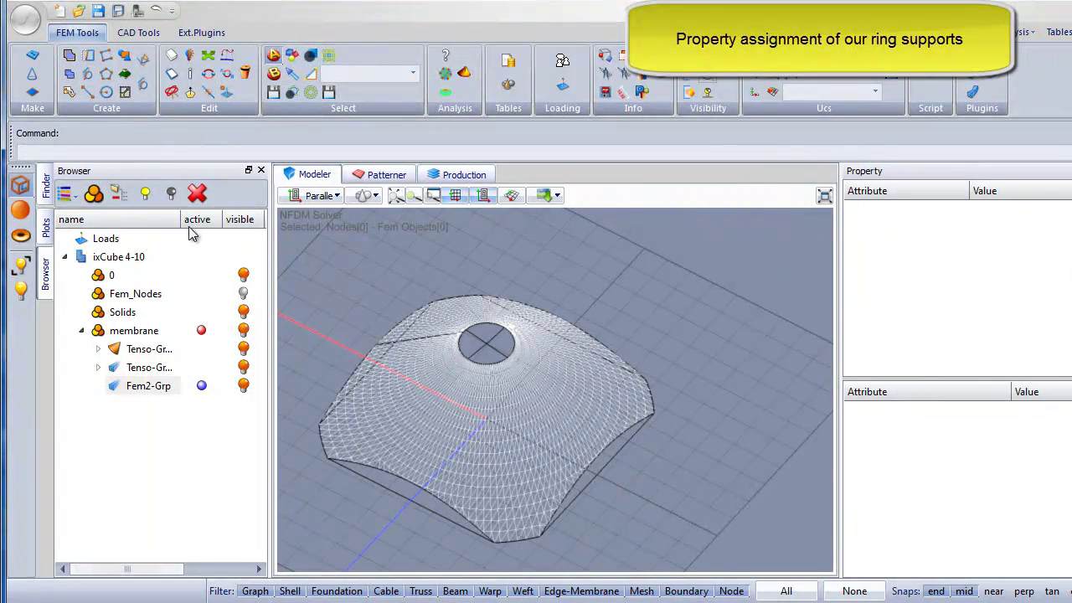
- Show the model in shaded display and hide the Solids layer to inspect the membrane with its ring supports
{"action": "left_click", "coordinate": [21, 211]}
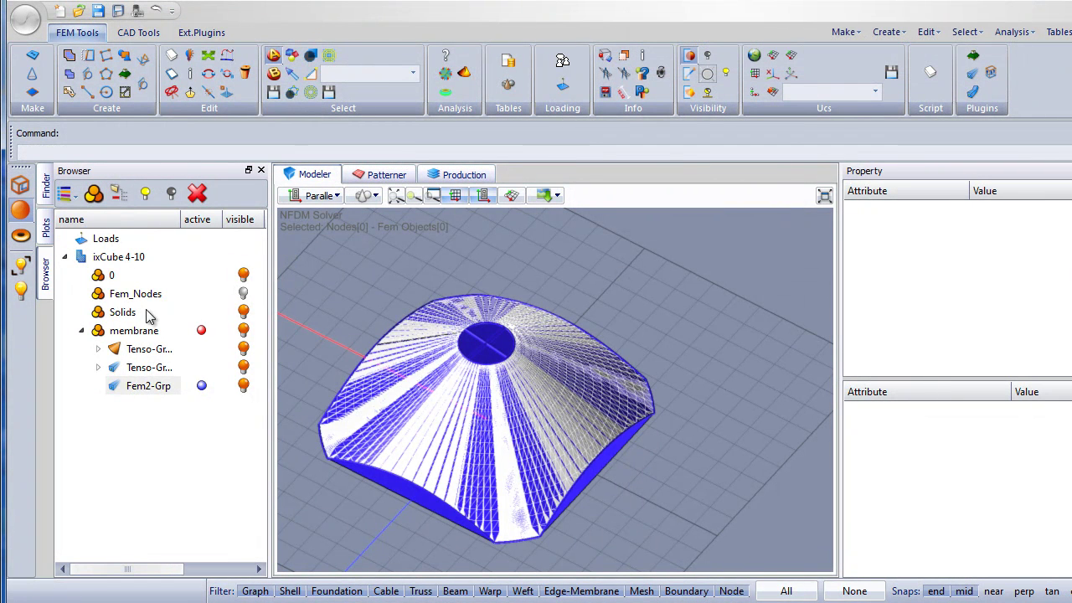
{"action": "left_click", "coordinate": [243, 312]}
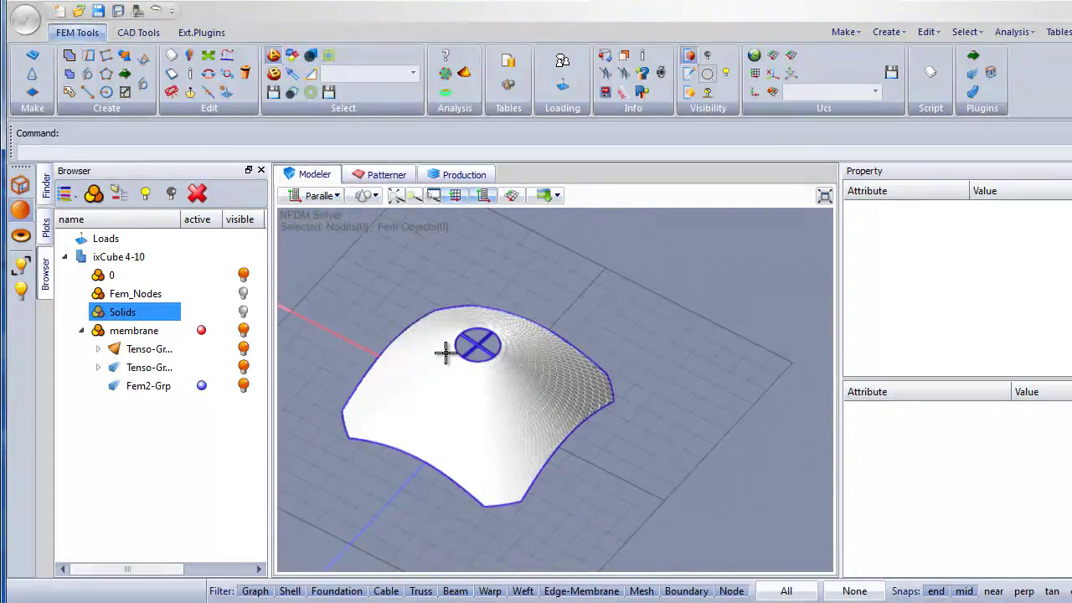
{"action": "scroll", "coordinate": [478, 346], "scroll_direction": "up", "scroll_amount": 3}
{"action": "scroll", "coordinate": [503, 347], "scroll_direction": "down", "scroll_amount": 4}
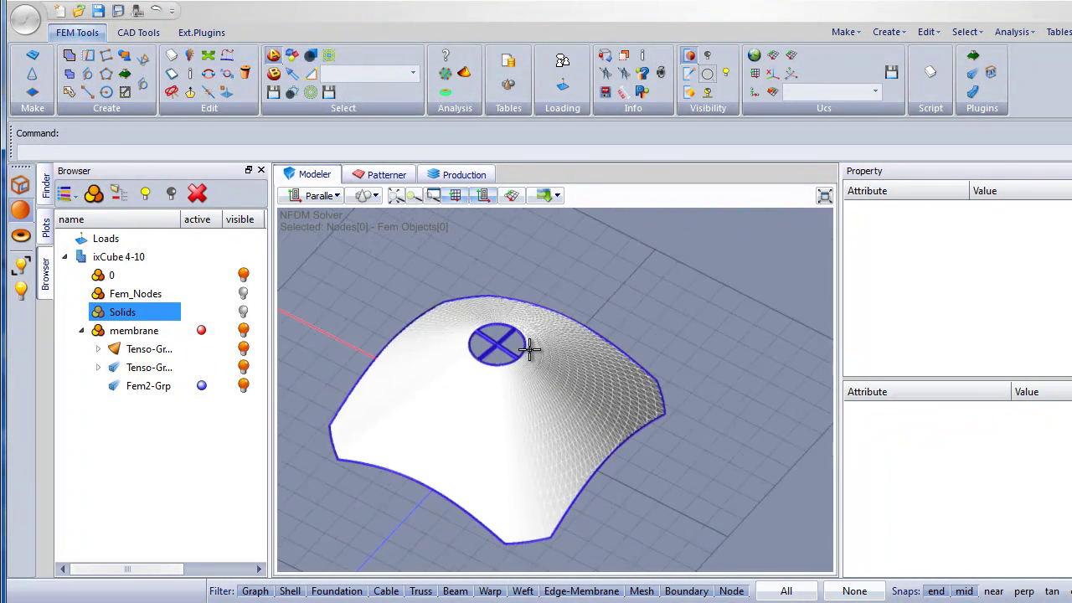
{"action": "mouse_move", "coordinate": [464, 392]}
{"action": "middle_mouse_down"}
{"action": "mouse_move", "coordinate": [417, 363]}
{"action": "mouse_move", "coordinate": [497, 407]}
{"action": "mouse_move", "coordinate": [474, 409]}
{"action": "middle_mouse_up"}
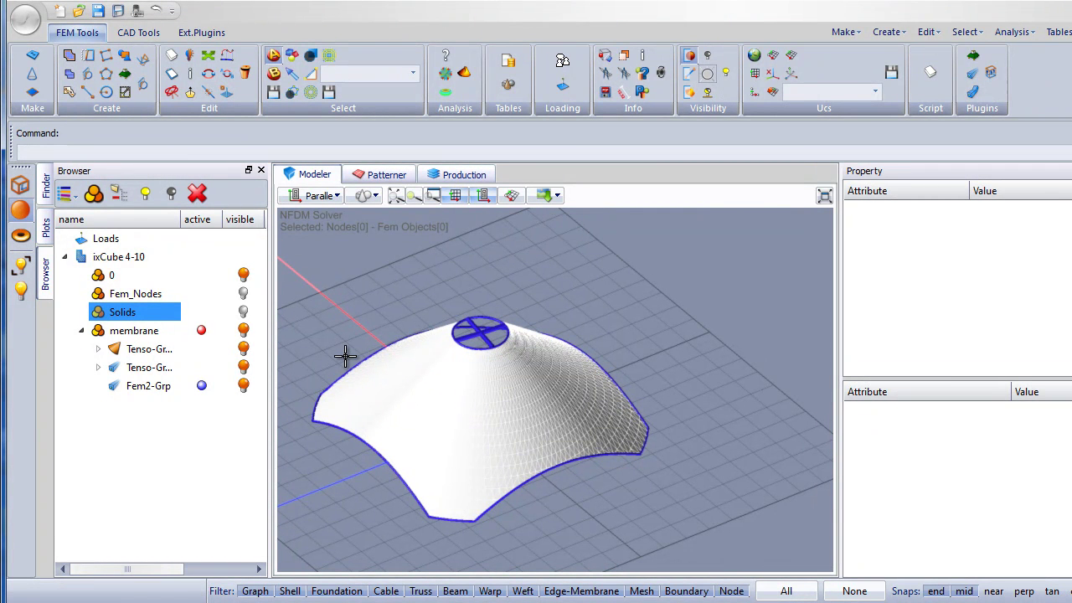
- Return the model display to wireframe
{"action": "left_click", "coordinate": [22, 214]}
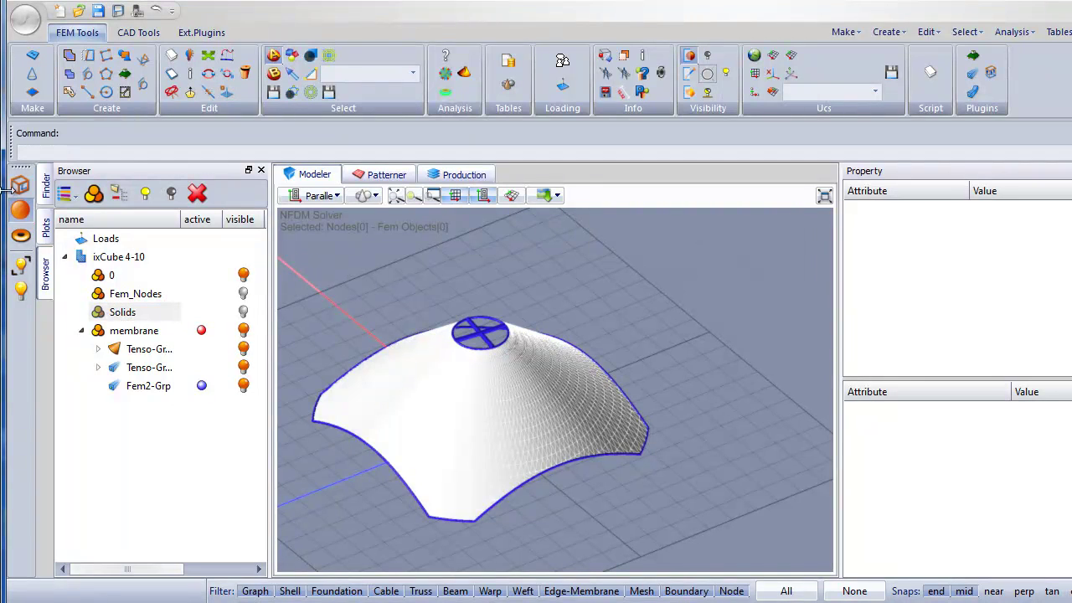
{"action": "left_click", "coordinate": [22, 178]}
{"action": "middle_click_drag", "start_coordinate": [375, 453], "coordinate": [346, 439]}
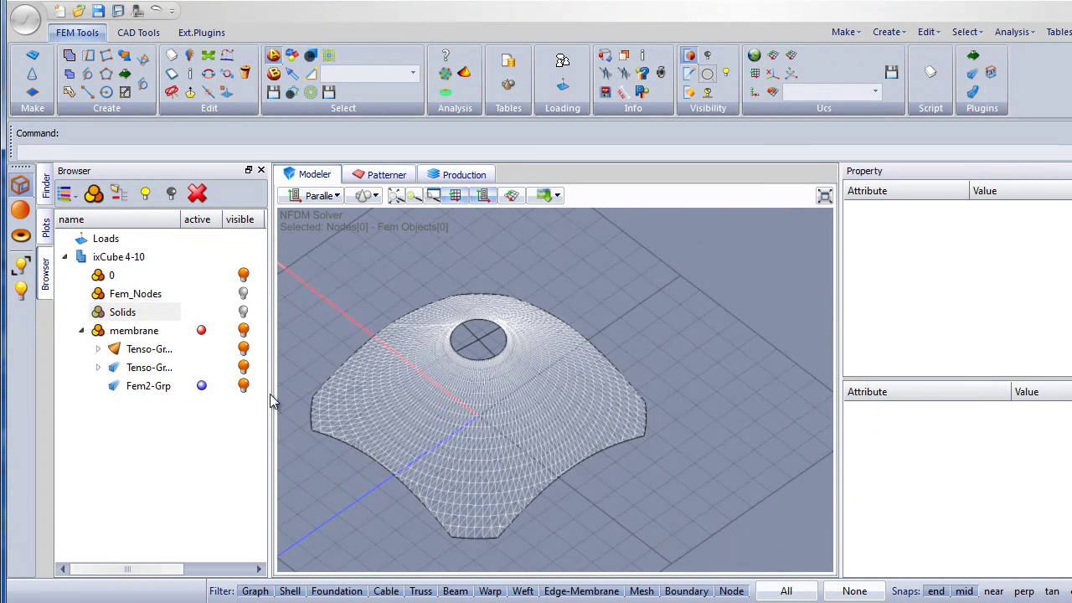
- Assign the Precontraint 702 -Ferrari seed to the membrane's triangular mesh group
{"action": "left_click", "coordinate": [144, 352]}
{"action": "double_click", "coordinate": [144, 356]}
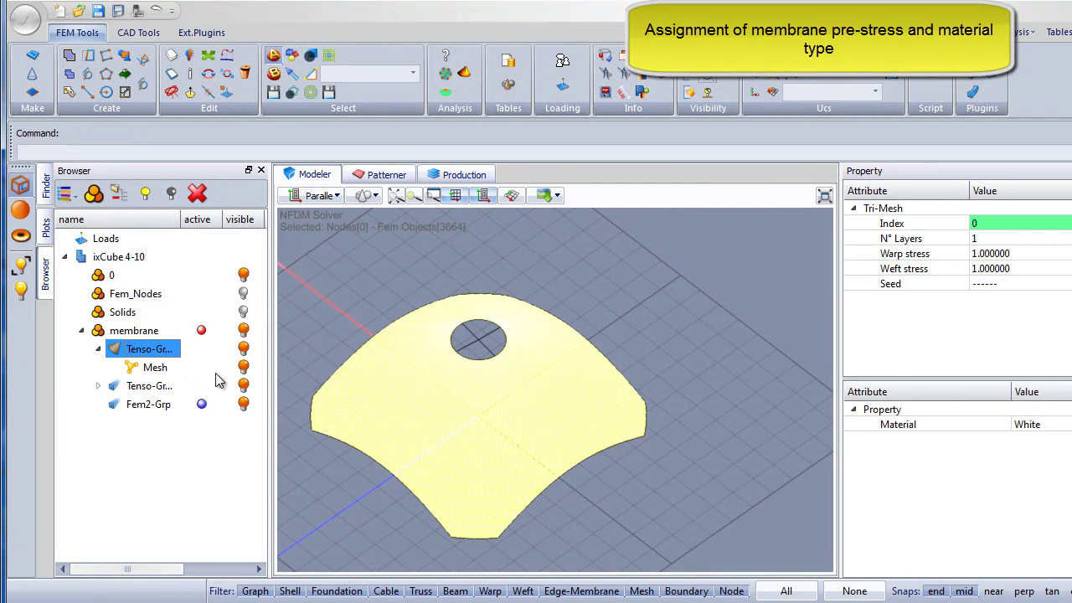
{"action": "left_click", "coordinate": [1004, 283]}
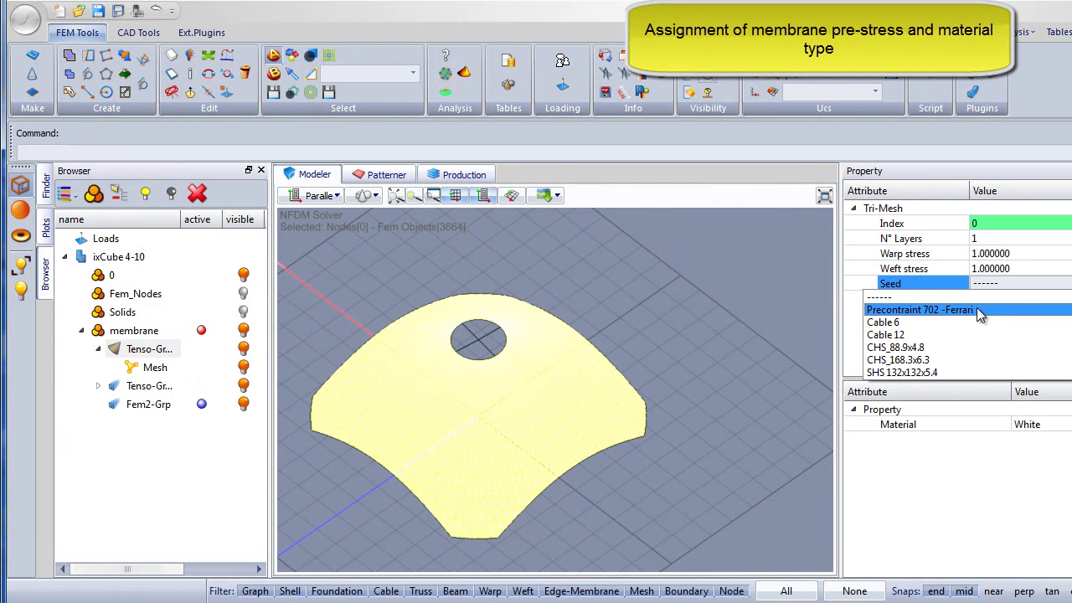
{"action": "left_click", "coordinate": [977, 307]}
{"action": "left_click", "coordinate": [661, 314]}
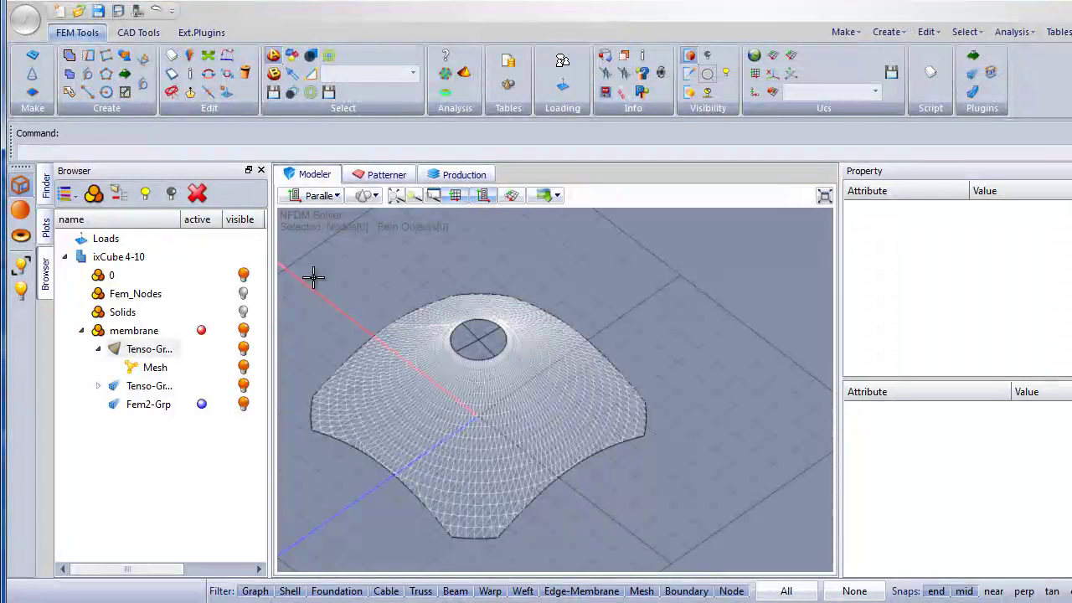
- Define the mesh's warp-weft directions by making the X-Y plane of the current UCS the weft plane
{"action": "left_click", "coordinate": [149, 368]}
{"action": "right_click", "coordinate": [149, 368]}
{"action": "mouse_move", "coordinate": [281, 411]}
{"action": "left_click", "coordinate": [346, 416]}
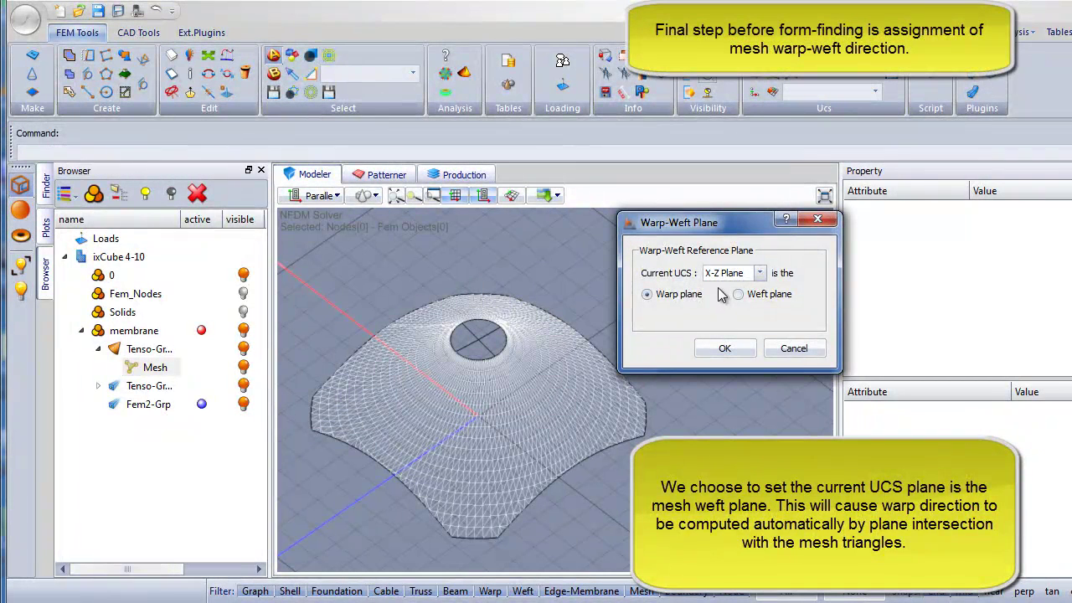
{"action": "left_click", "coordinate": [760, 274]}
{"action": "left_click", "coordinate": [725, 288]}
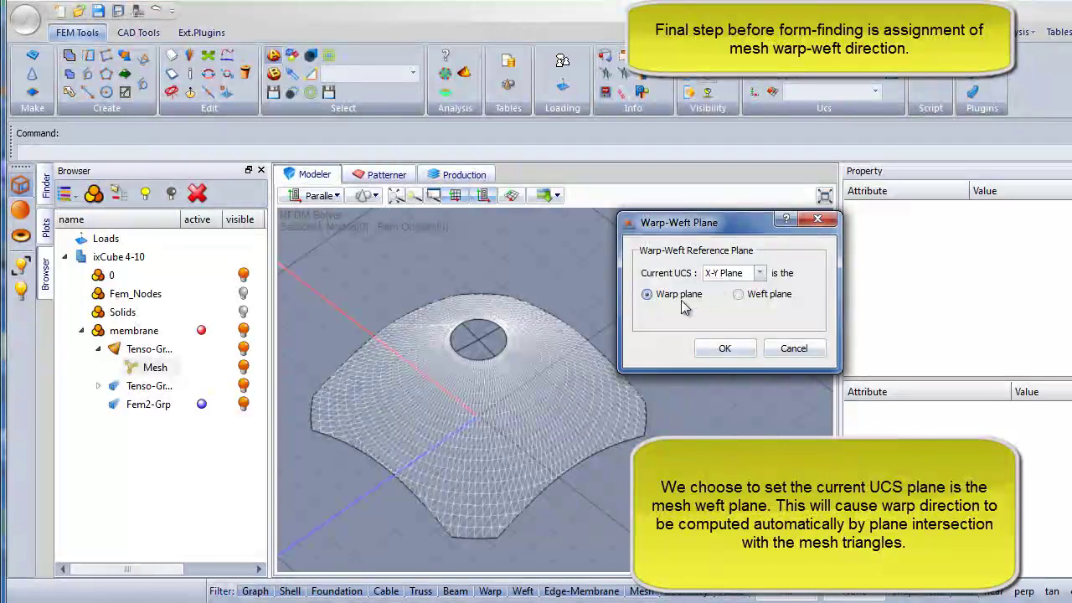
{"action": "left_click", "coordinate": [740, 296]}
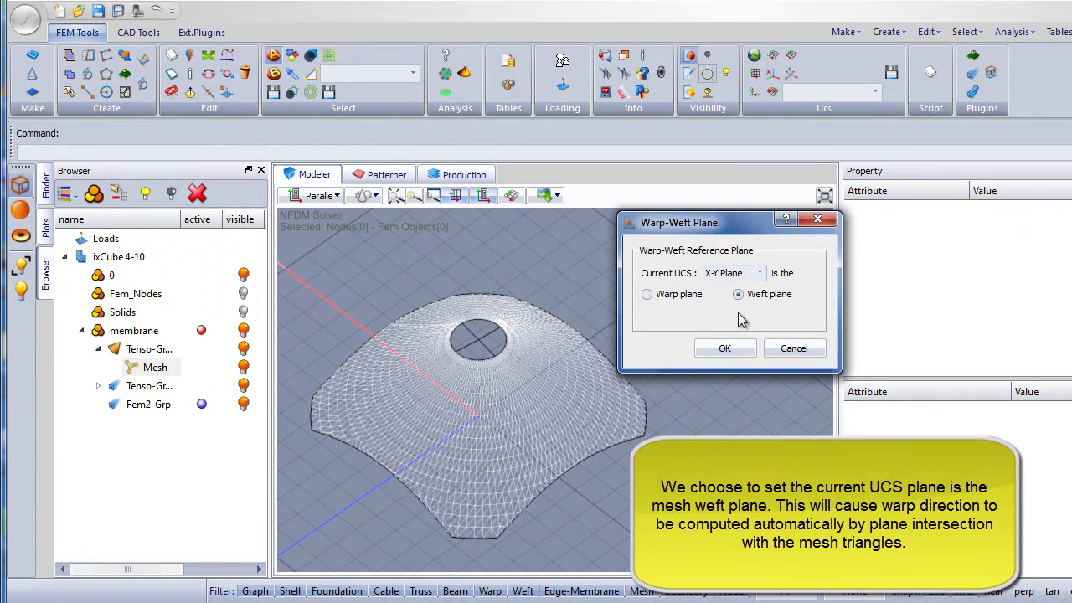
{"action": "left_click", "coordinate": [725, 349]}
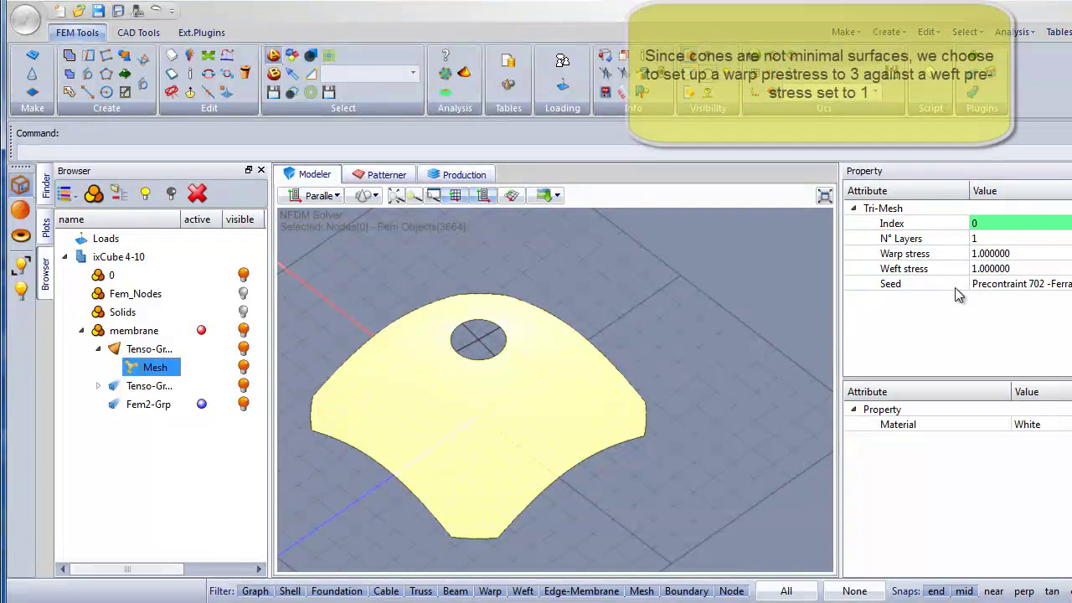
- Set the warp stress of the membrane mesh to 3
{"action": "left_click", "coordinate": [992, 253]}
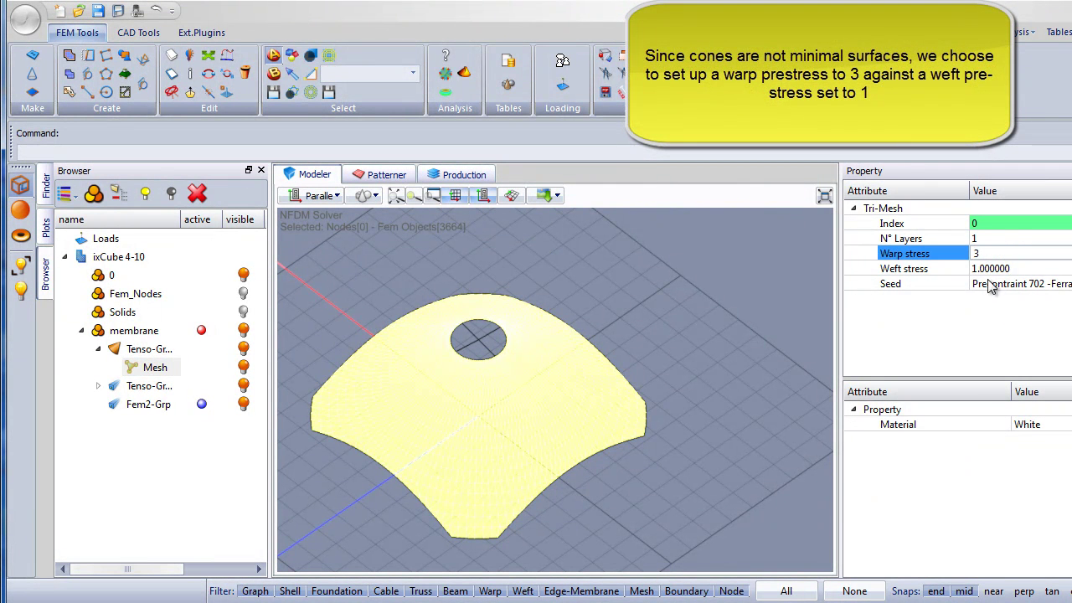
{"action": "left_click", "coordinate": [989, 268]}
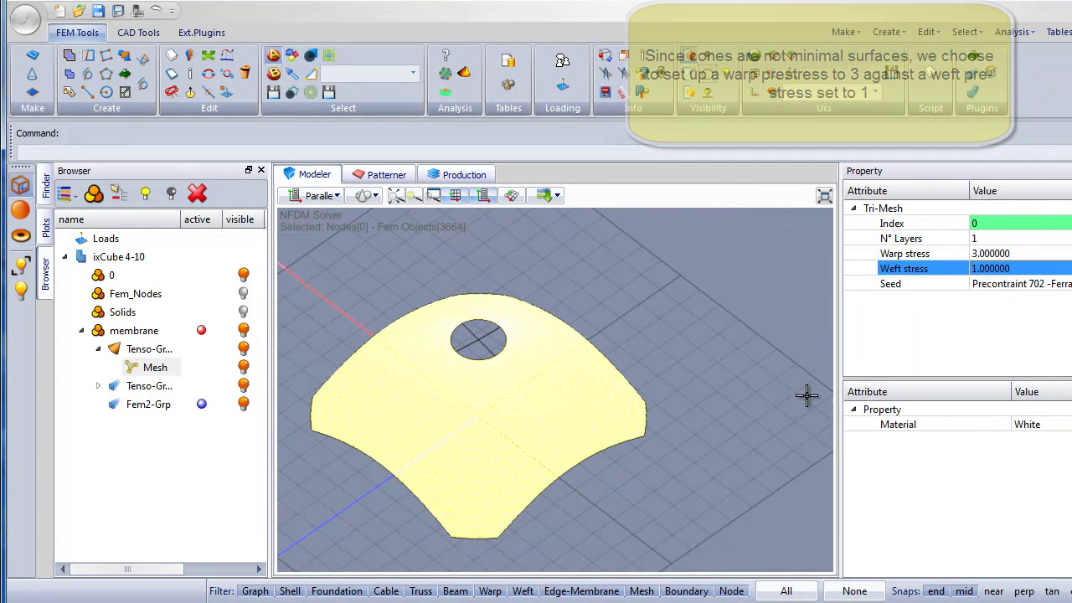
{"action": "left_click", "coordinate": [716, 379]}
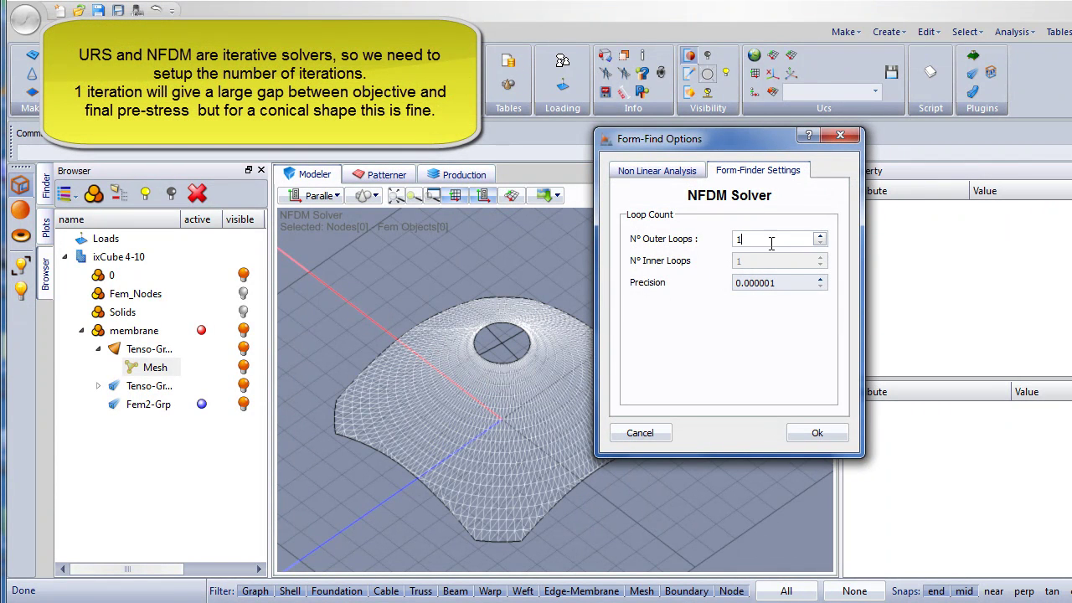
- Set the nonlinear analysis convergence to 0.1 for energy and 0.1 for displacements
{"action": "left_click", "coordinate": [649, 171]}
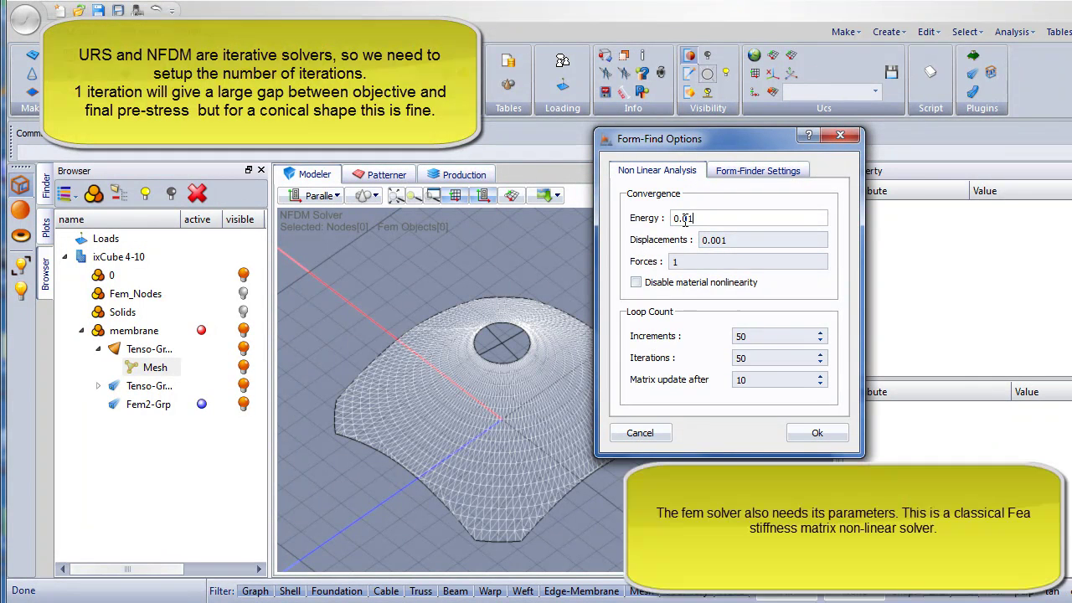
{"action": "key", "text": "BackSpace"}
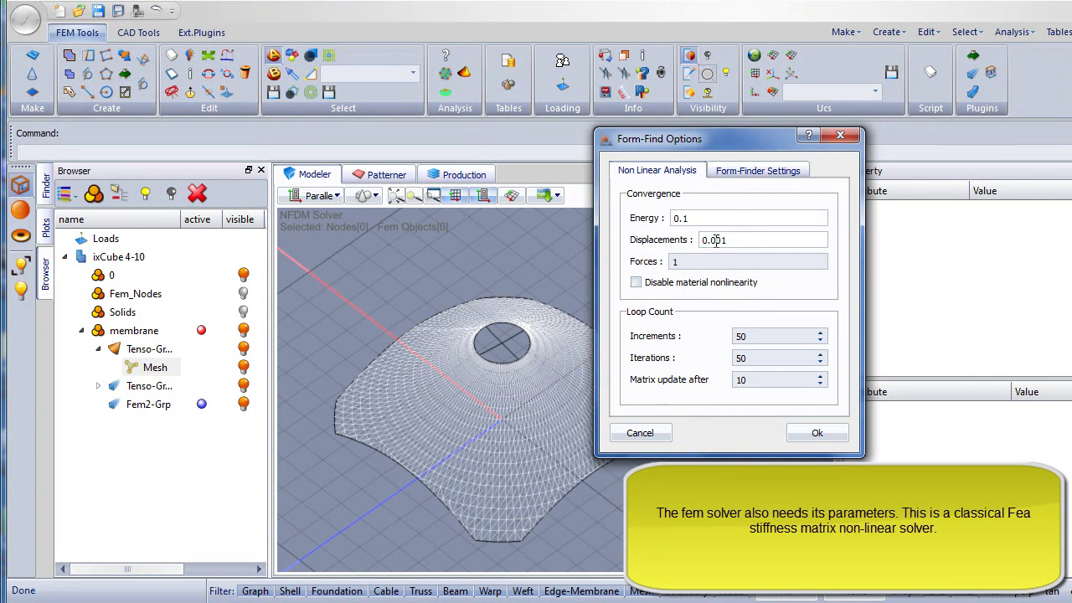
{"action": "left_click_drag", "start_coordinate": [712, 240], "coordinate": [754, 238]}
{"action": "type", "text": "1"}
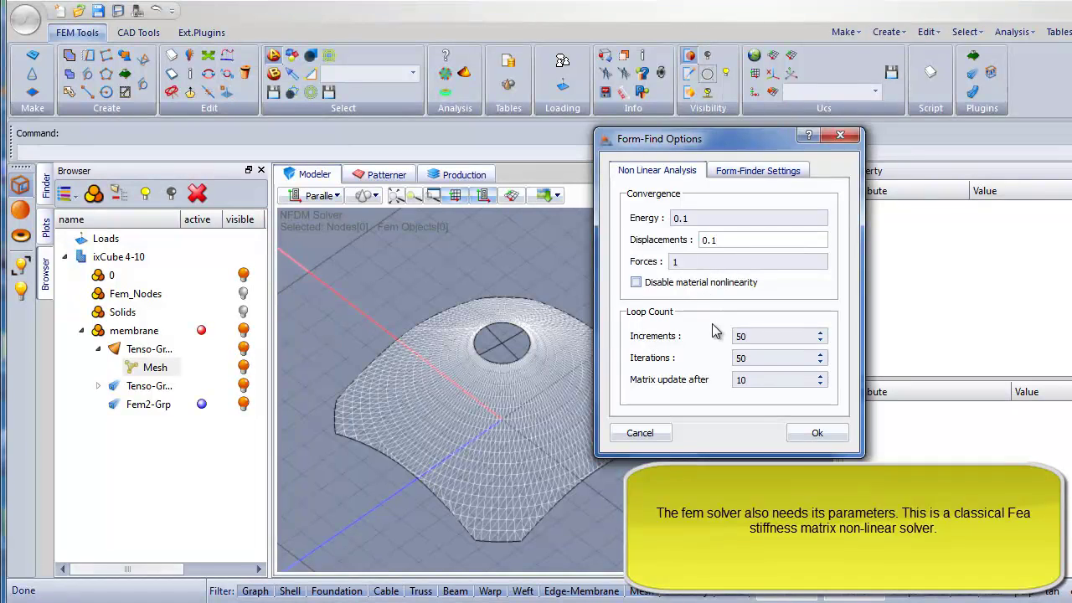
- Set the nonlinear analysis loop counts to 10 increments, 10 iterations and a matrix update after 10
{"action": "key", "text": "Tab"}
{"action": "key", "text": "Tab"}
{"action": "key", "text": "Tab"}
{"action": "type", "text": "10"}
{"action": "key", "text": "Tab"}
{"action": "type", "text": "10"}
{"action": "key", "text": "Tab"}
{"action": "type", "text": "10"}
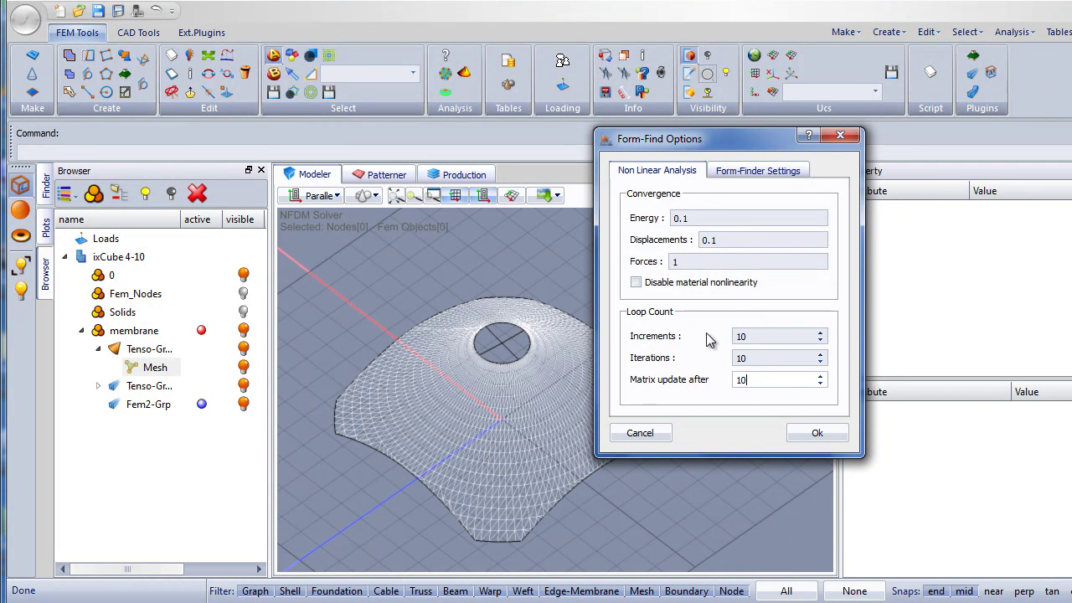
- Accept the form-find options, run the form-finding analysis and close the solver when it completes
{"action": "left_click", "coordinate": [812, 444]}
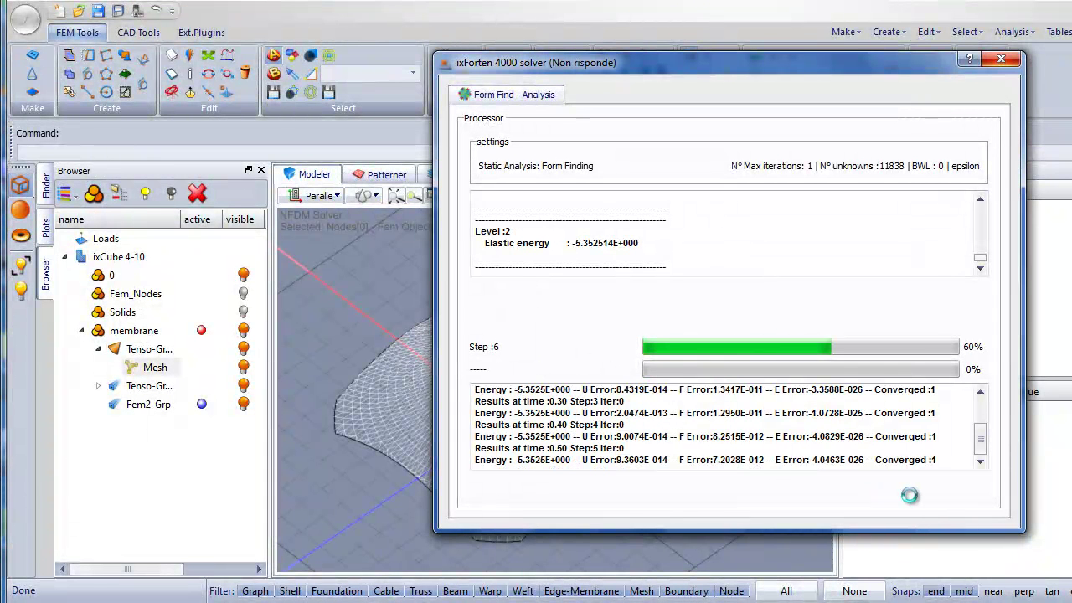
{"action": "left_click", "coordinate": [938, 493]}
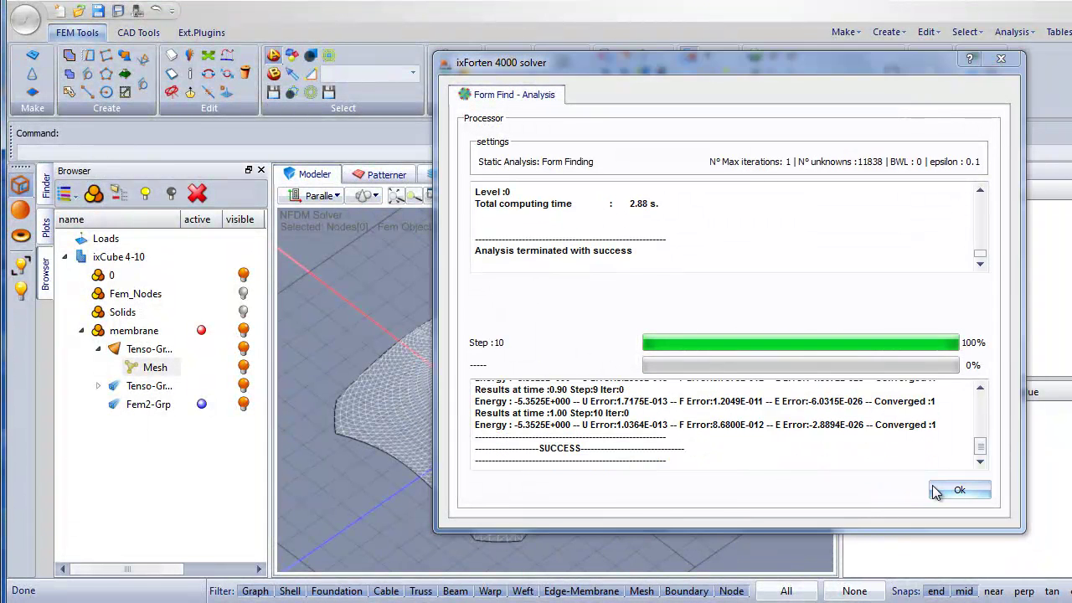
{"action": "middle_click_drag", "start_coordinate": [533, 470], "coordinate": [451, 441]}
- Make Form-Find the active result set for the response plots
{"action": "left_click", "coordinate": [46, 228]}
{"action": "left_click", "coordinate": [125, 268]}
{"action": "left_click", "coordinate": [201, 341]}
{"action": "left_click", "coordinate": [193, 361]}
{"action": "left_click_drag", "start_coordinate": [270, 321], "coordinate": [294, 321]}
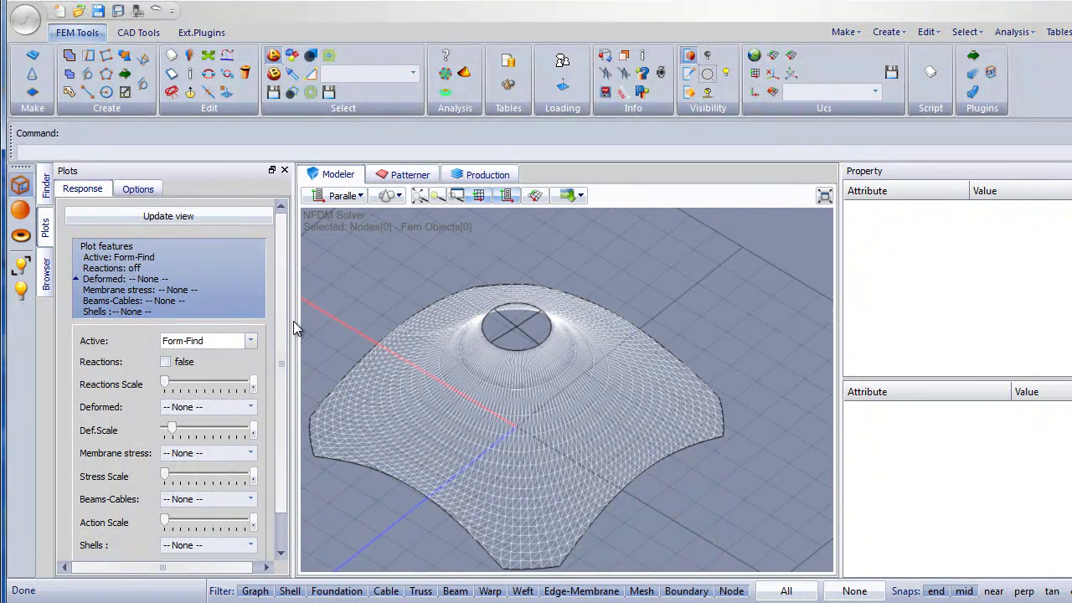
- Plot the membrane's sI stresses and hide the mesh lines to examine the stress contours
{"action": "scroll", "coordinate": [285, 417], "scroll_direction": "down", "scroll_amount": 1}
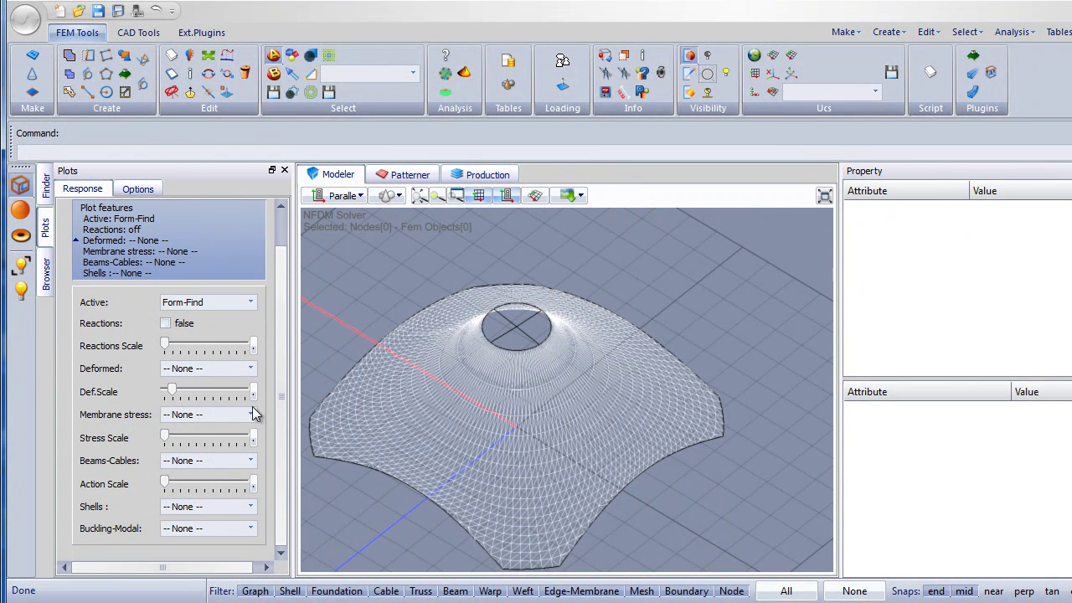
{"action": "left_click", "coordinate": [216, 415]}
{"action": "left_click", "coordinate": [207, 442]}
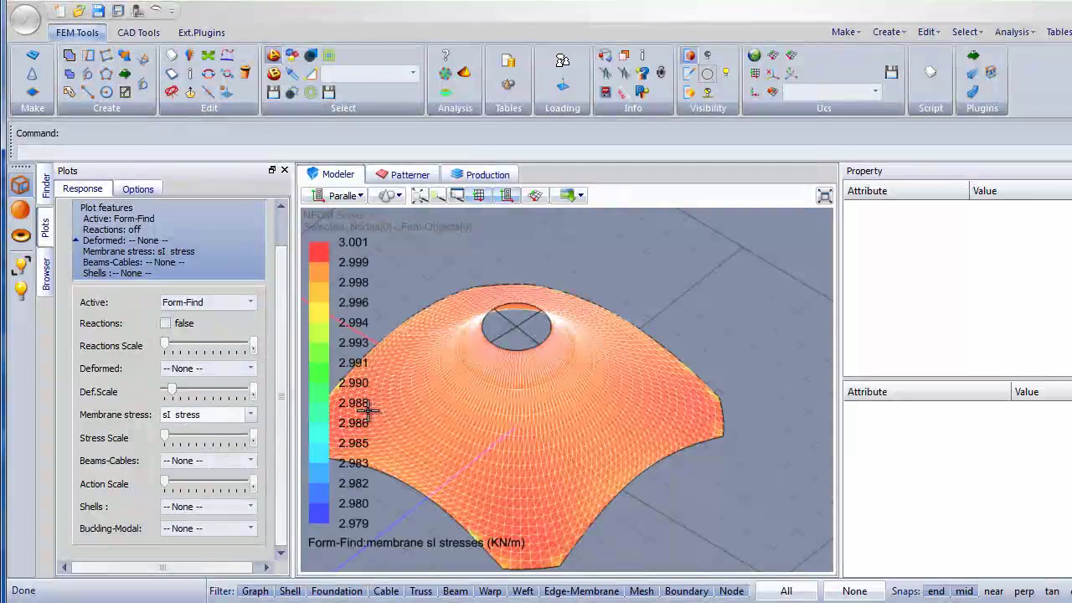
{"action": "middle_click_drag", "start_coordinate": [500, 425], "coordinate": [465, 326]}
{"action": "scroll", "coordinate": [503, 433], "scroll_direction": "down", "scroll_amount": 2}
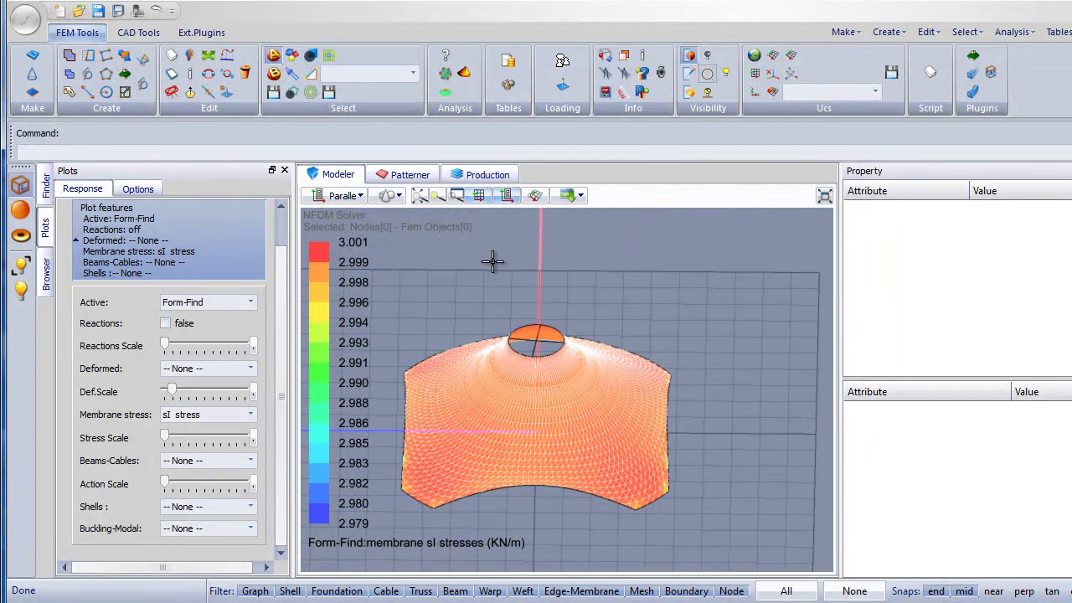
{"action": "left_click", "coordinate": [690, 95]}
{"action": "mouse_move", "coordinate": [569, 359]}
{"action": "middle_mouse_down"}
{"action": "mouse_move", "coordinate": [488, 414]}
{"action": "mouse_move", "coordinate": [462, 390]}
{"action": "mouse_move", "coordinate": [600, 407]}
{"action": "mouse_move", "coordinate": [673, 397]}
{"action": "mouse_move", "coordinate": [541, 434]}
{"action": "middle_mouse_up"}
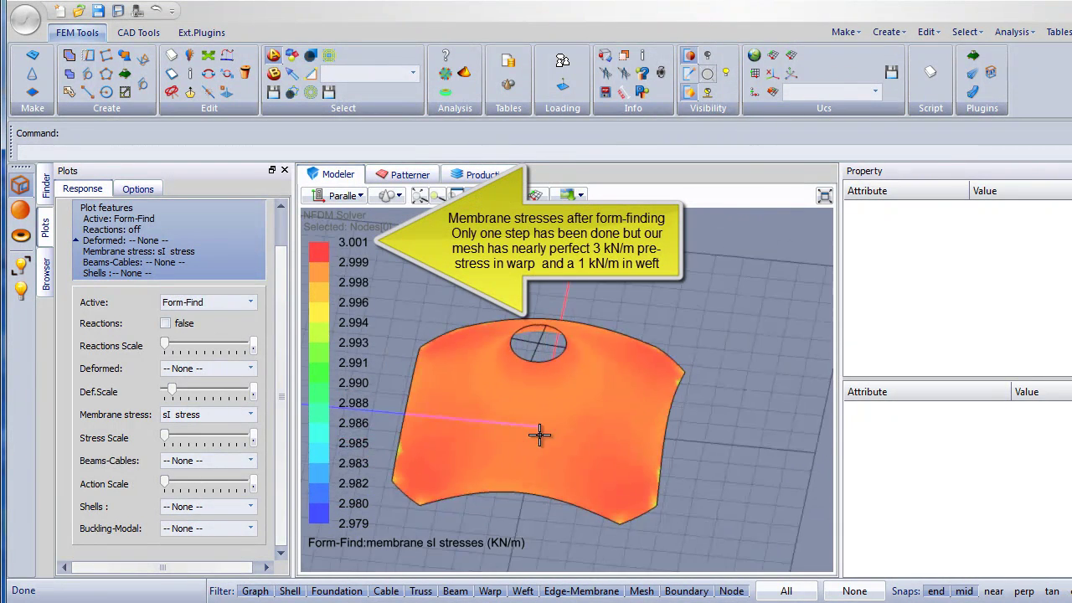
- Plot the membrane's sII stresses and examine their distribution over the surface
{"action": "left_click", "coordinate": [205, 415]}
{"action": "left_click", "coordinate": [198, 452]}
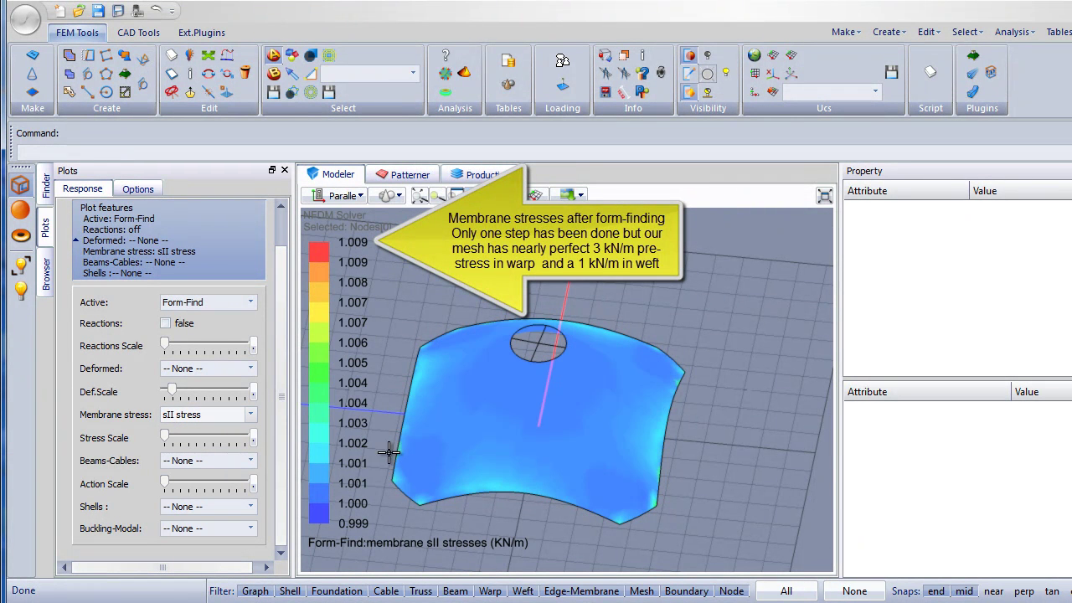
{"action": "middle_click_drag", "start_coordinate": [556, 454], "coordinate": [578, 445]}
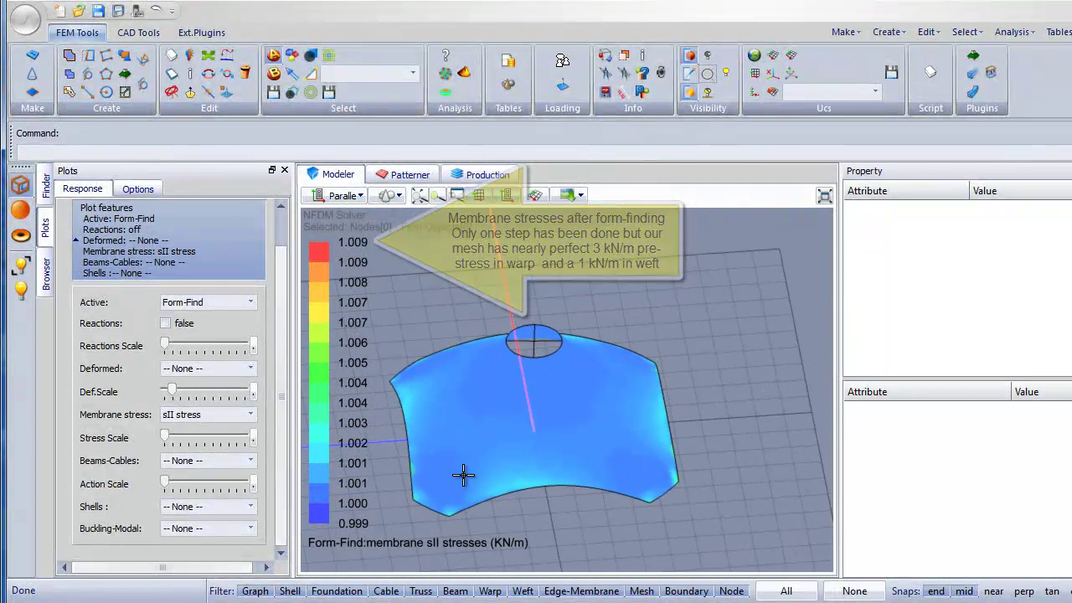
{"action": "middle_click_drag", "start_coordinate": [417, 453], "coordinate": [464, 469]}
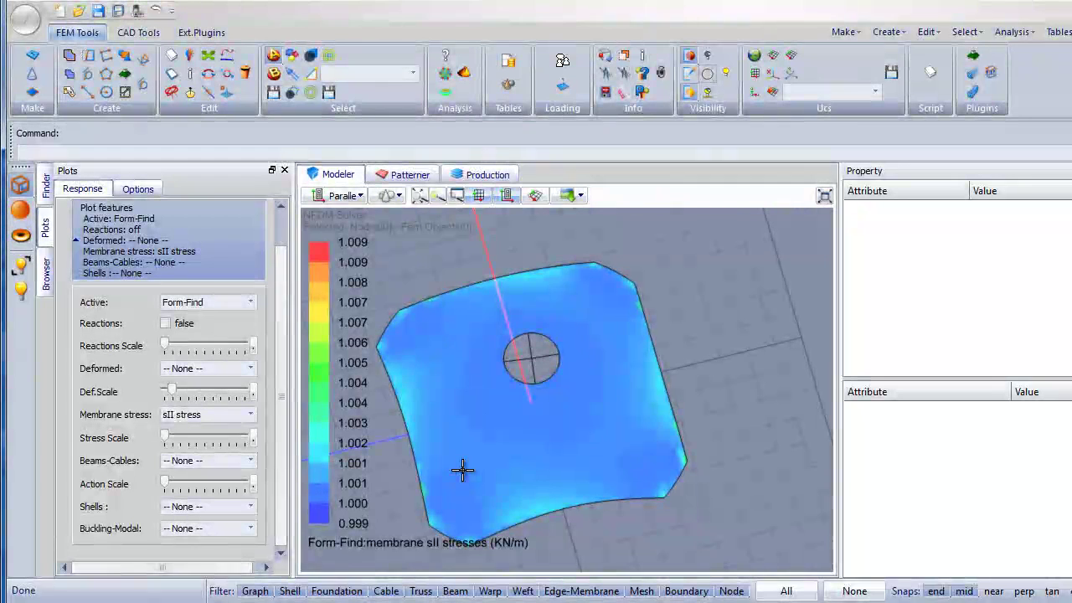
- Turn off the membrane stress plot and plot the axial forces in the beams and cables
{"action": "left_click", "coordinate": [201, 415]}
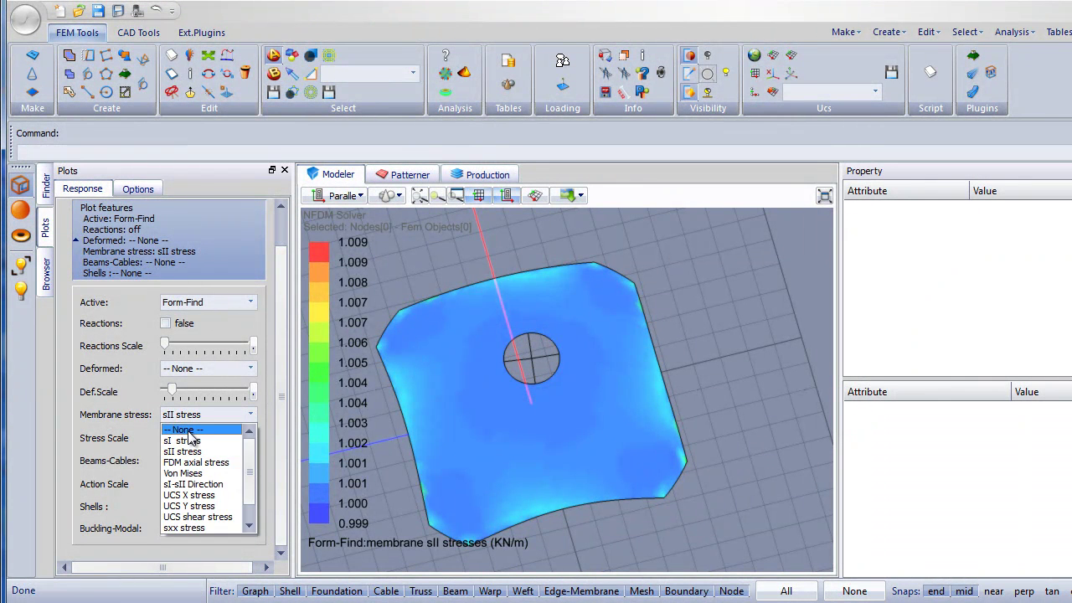
{"action": "left_click", "coordinate": [195, 425]}
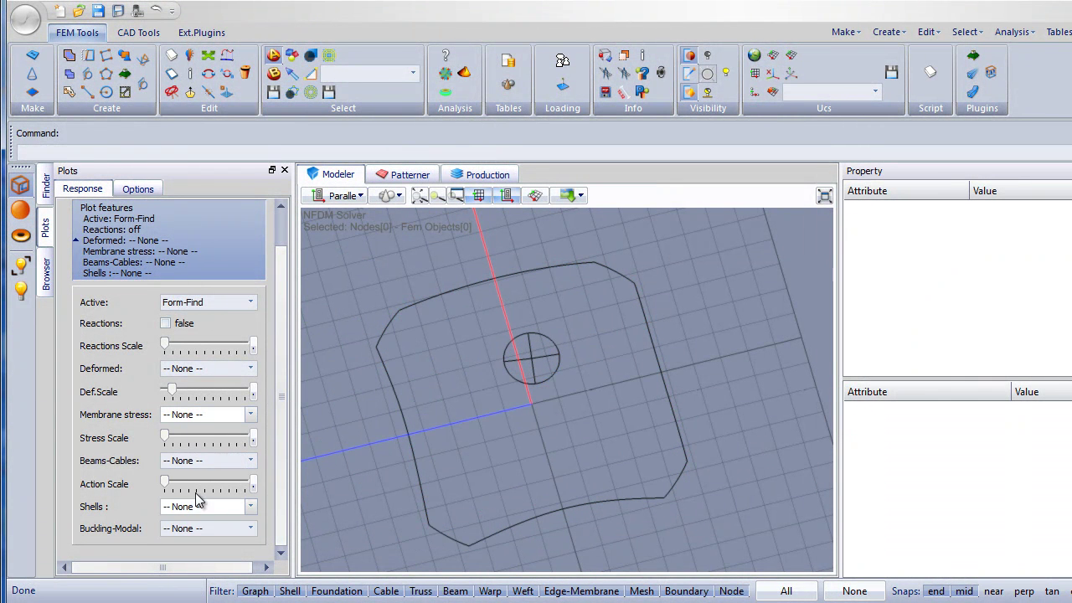
{"action": "left_click", "coordinate": [201, 461]}
{"action": "left_click", "coordinate": [197, 484]}
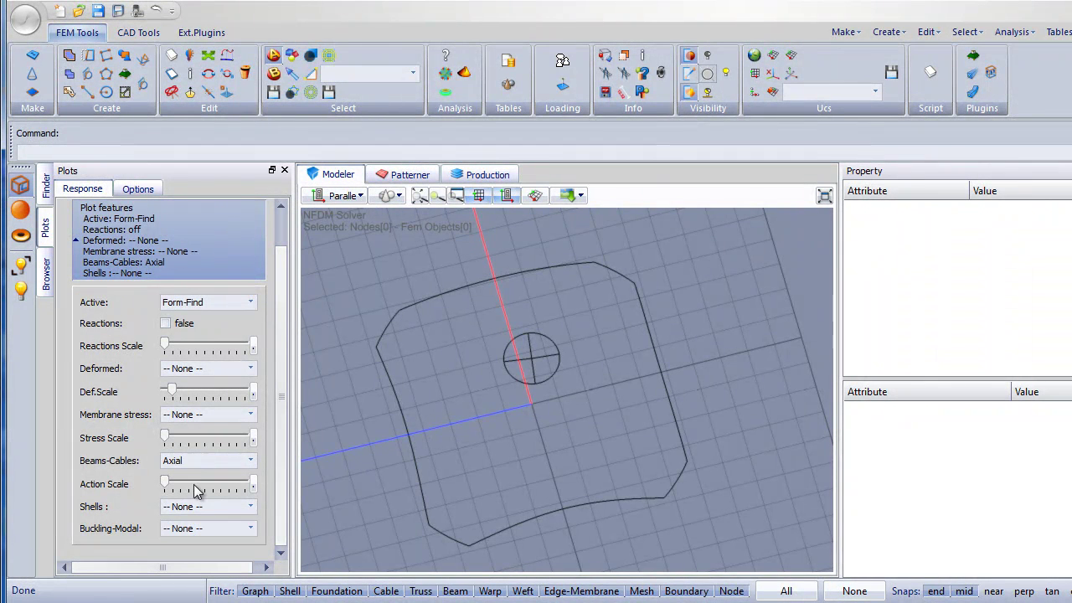
{"action": "middle_click_drag", "start_coordinate": [370, 476], "coordinate": [395, 444]}
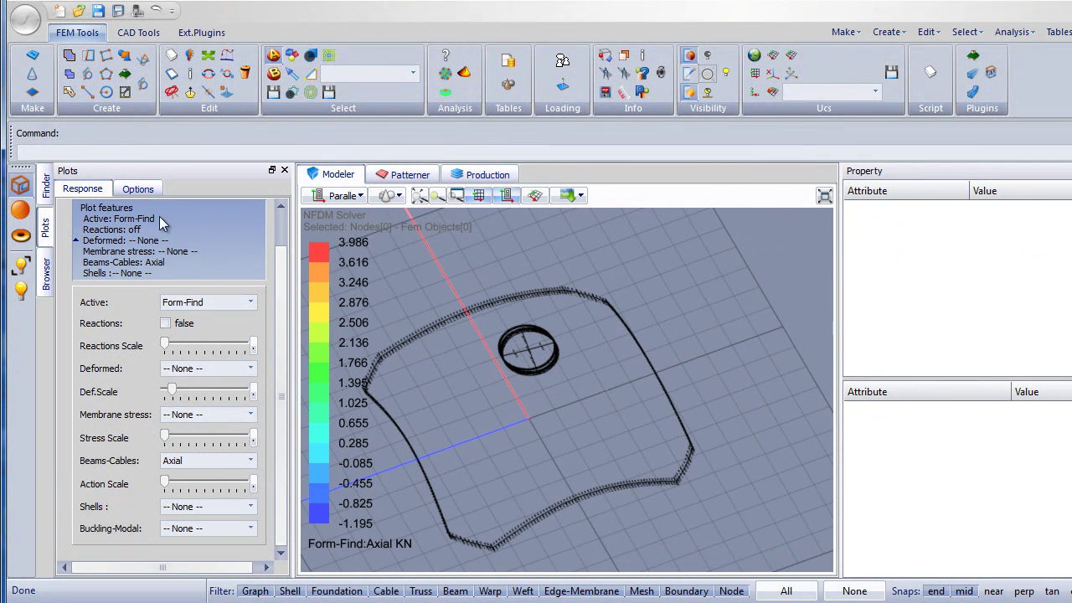
- Enlarge the action scale of the axial force plot and examine the diagrams along the edge beams and ring
{"action": "left_click", "coordinate": [138, 188]}
{"action": "left_click", "coordinate": [76, 377]}
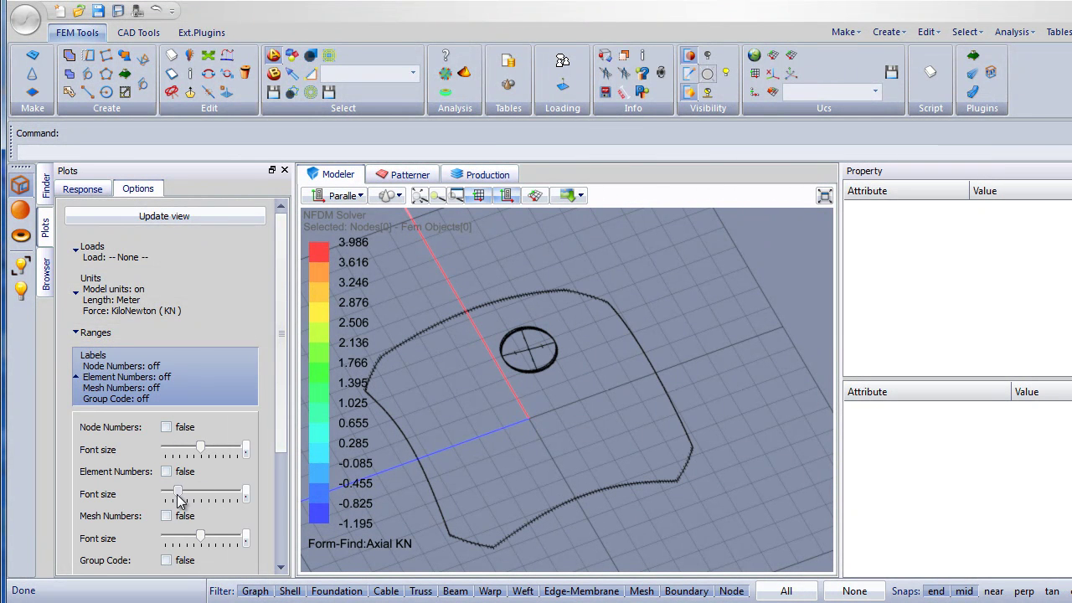
{"action": "left_click", "coordinate": [91, 190]}
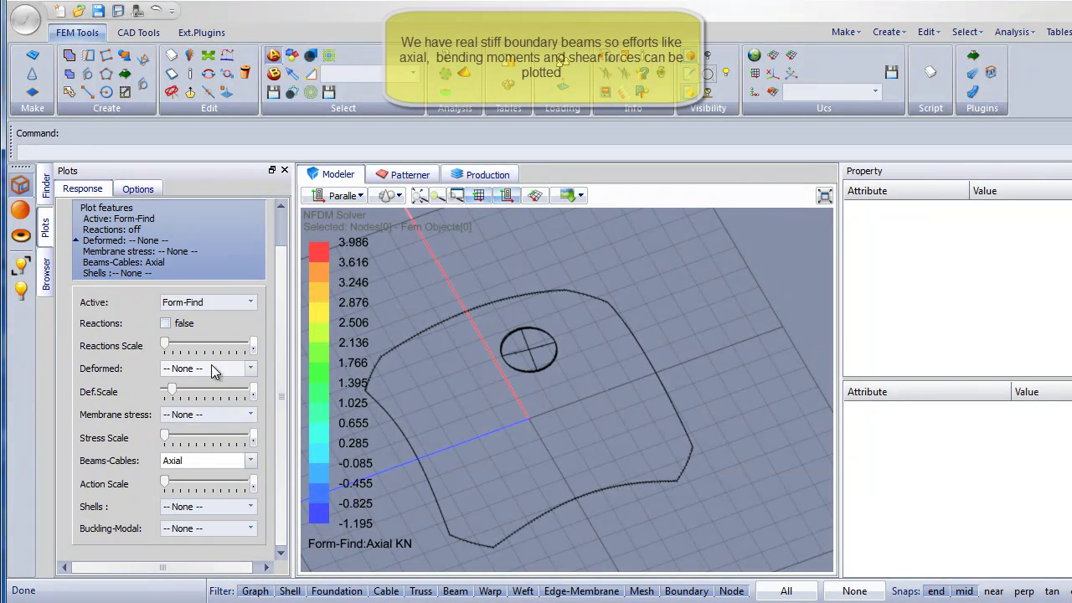
{"action": "left_click_drag", "start_coordinate": [166, 483], "coordinate": [191, 484]}
{"action": "middle_click_drag", "start_coordinate": [512, 491], "coordinate": [529, 409]}
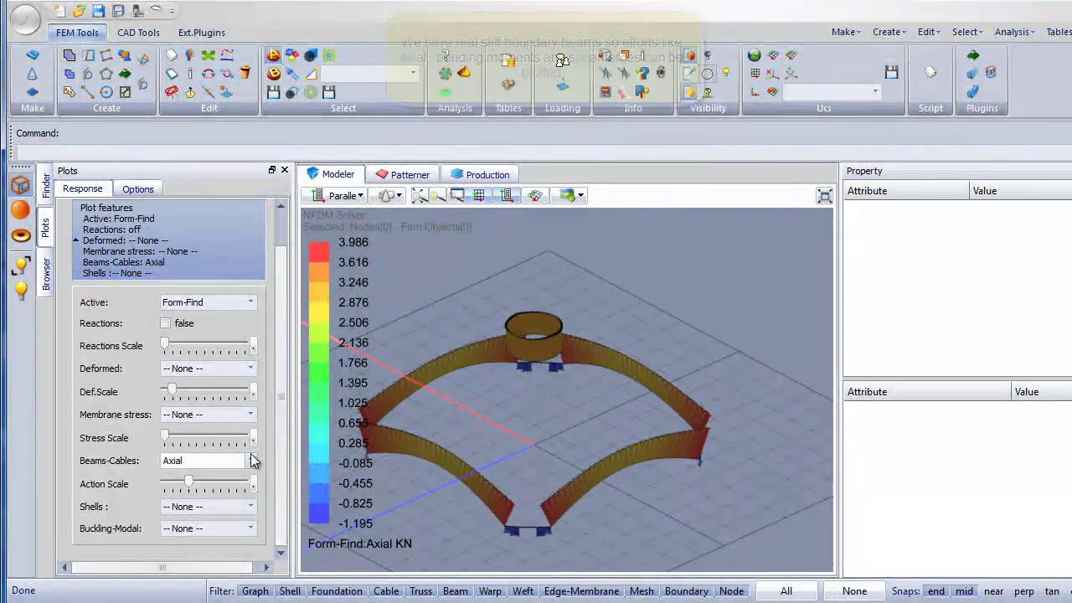
- Plot the Shear T2 forces in the beams and examine the diagrams along the boundary
{"action": "left_click", "coordinate": [223, 460]}
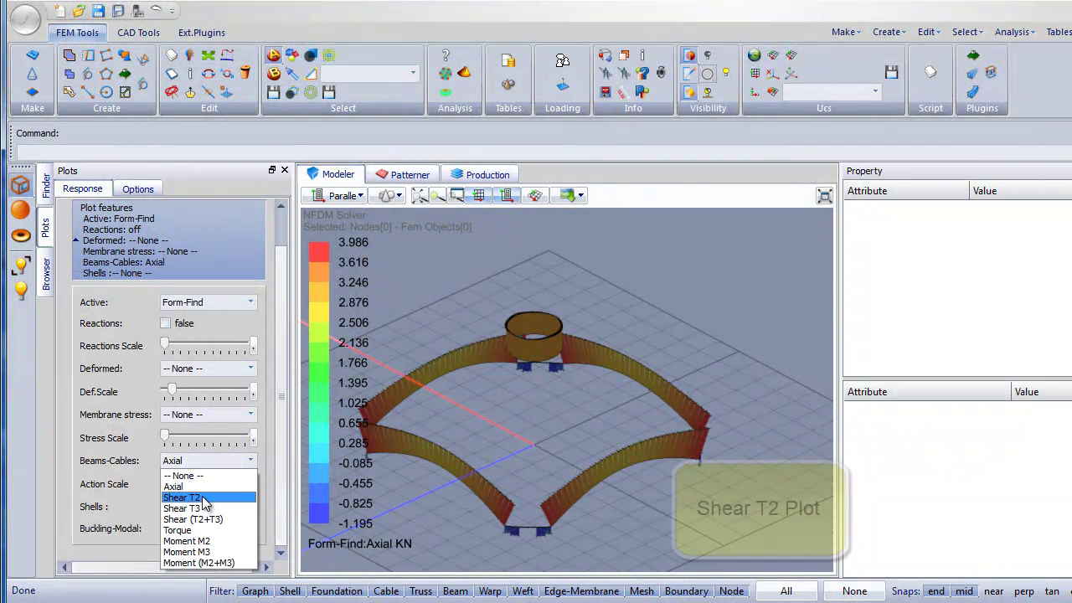
{"action": "left_click", "coordinate": [203, 498]}
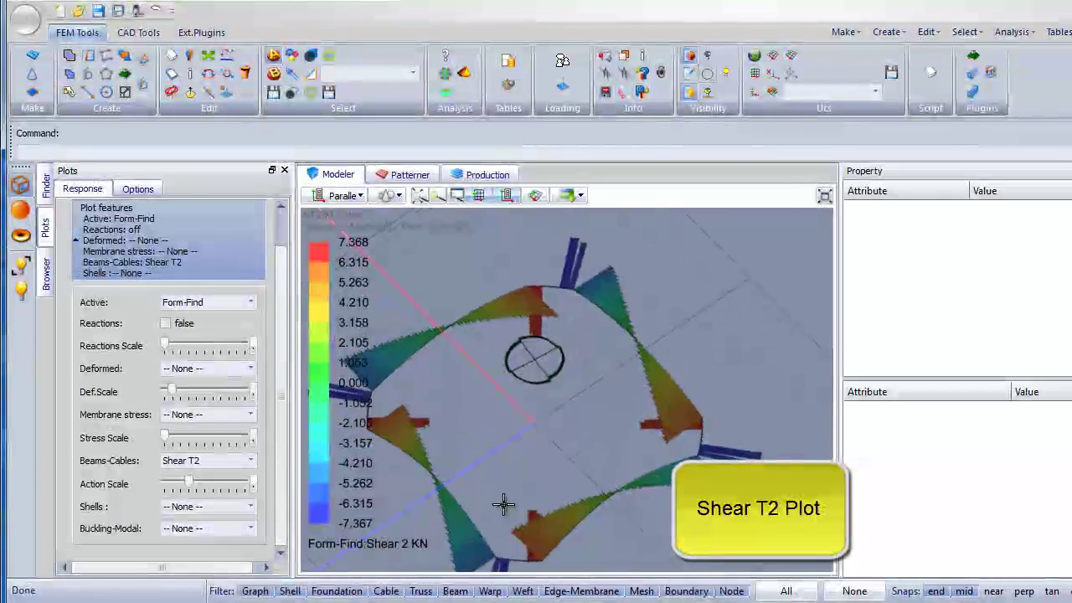
{"action": "mouse_move", "coordinate": [503, 502]}
{"action": "middle_mouse_down"}
{"action": "mouse_move", "coordinate": [469, 508]}
{"action": "mouse_move", "coordinate": [487, 500]}
{"action": "middle_mouse_up"}
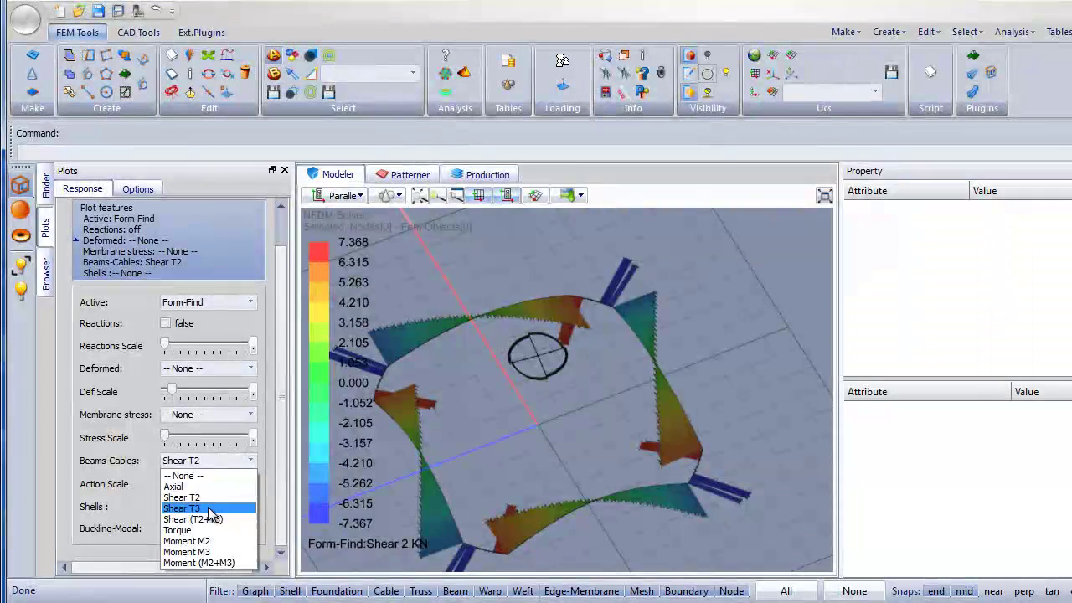
- Plot the Shear T3 forces in the beams and examine the diagrams around the central ring
{"action": "left_click", "coordinate": [204, 501]}
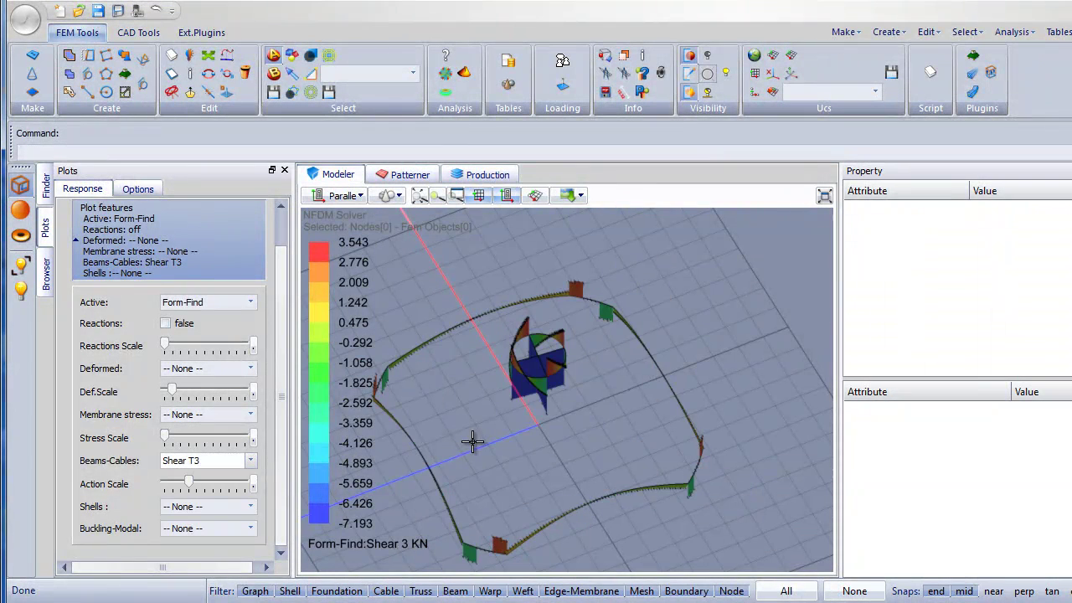
{"action": "middle_click_drag", "start_coordinate": [504, 456], "coordinate": [583, 373]}
{"action": "scroll", "coordinate": [531, 352], "scroll_direction": "up", "scroll_amount": 5}
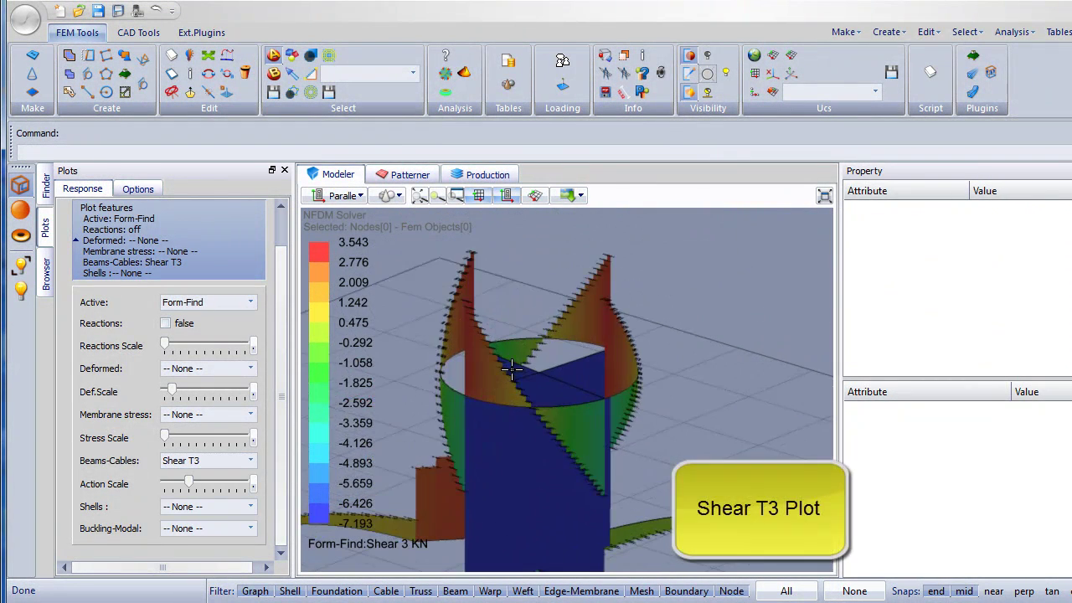
{"action": "middle_click_drag", "start_coordinate": [507, 429], "coordinate": [544, 433]}
{"action": "scroll", "coordinate": [545, 433], "scroll_direction": "down", "scroll_amount": 5}
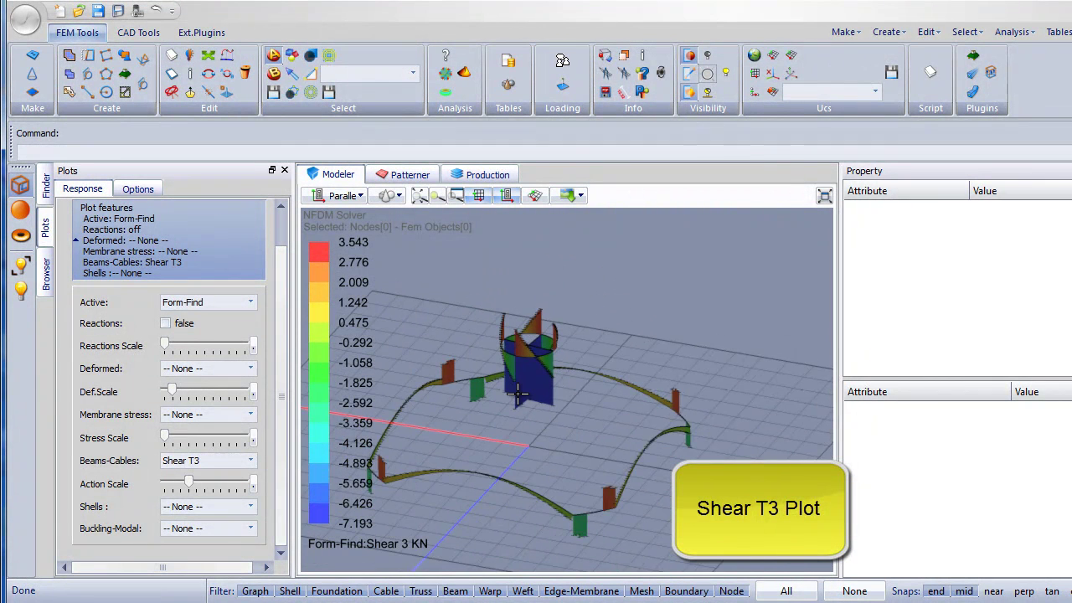
- Plot the beams' bending Moment M2 with an enlarged action scale and examine the diagrams
{"action": "left_click", "coordinate": [199, 457]}
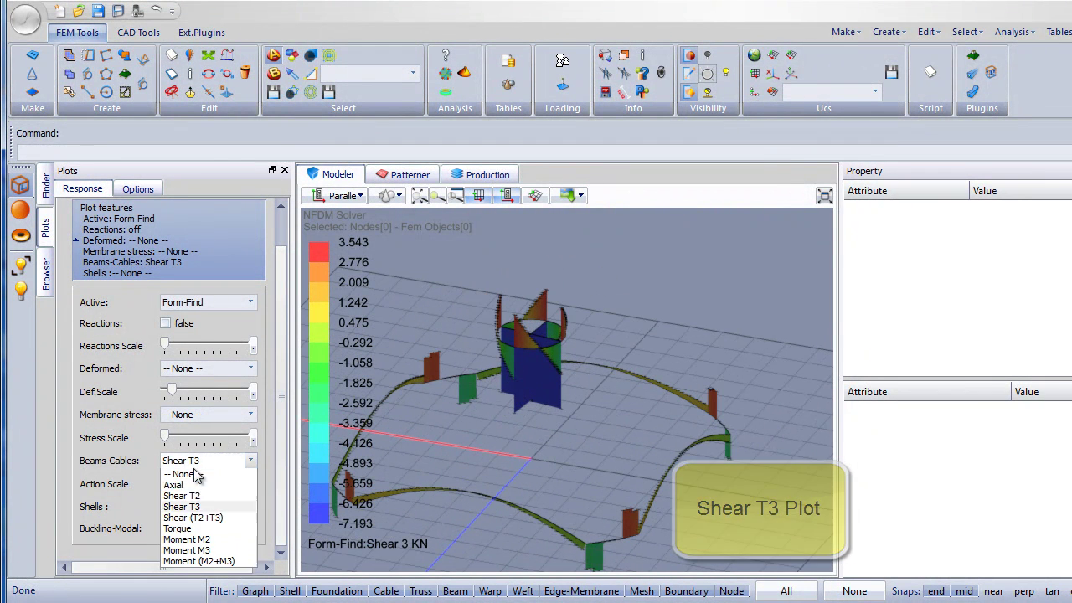
{"action": "left_click", "coordinate": [194, 542]}
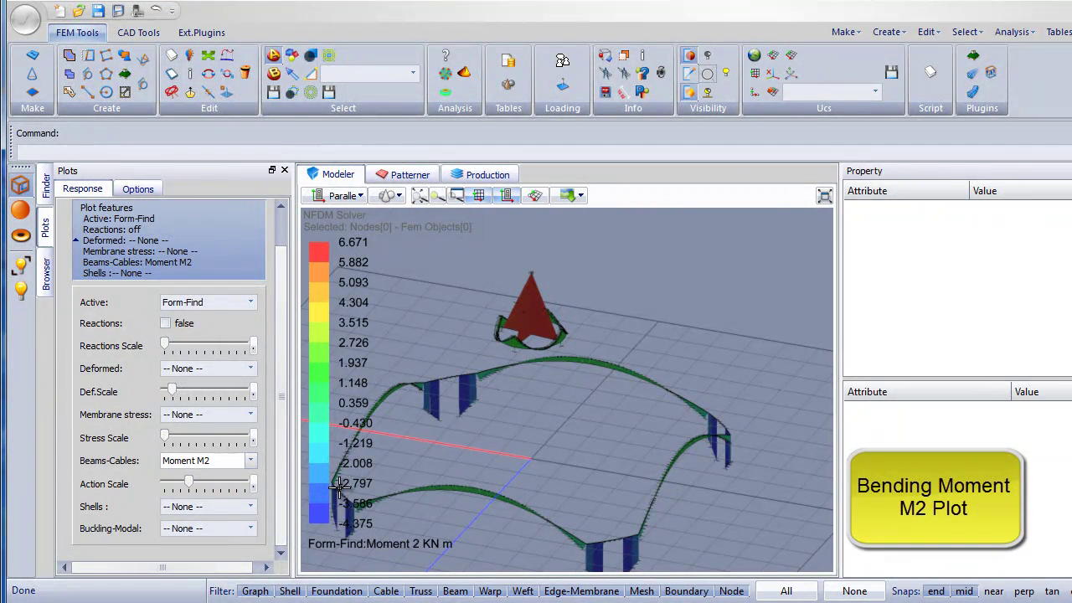
{"action": "left_click_drag", "start_coordinate": [189, 485], "coordinate": [207, 485]}
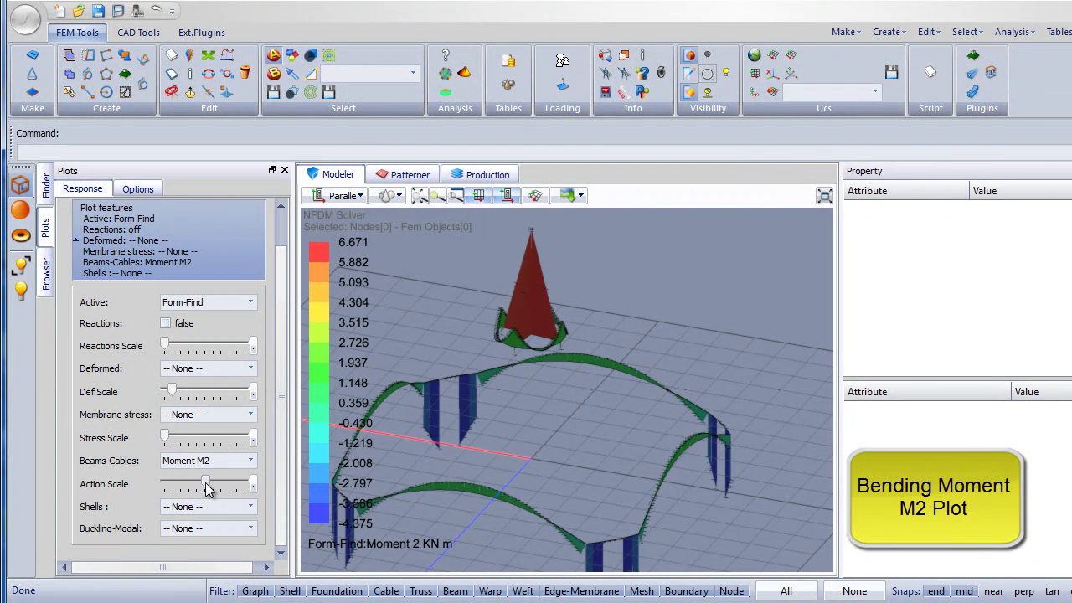
{"action": "middle_click_drag", "start_coordinate": [592, 445], "coordinate": [527, 479]}
{"action": "scroll", "coordinate": [527, 480], "scroll_direction": "up", "scroll_amount": 3}
{"action": "scroll", "coordinate": [505, 402], "scroll_direction": "down", "scroll_amount": 3}
{"action": "middle_click_drag", "start_coordinate": [648, 460], "coordinate": [618, 472]}
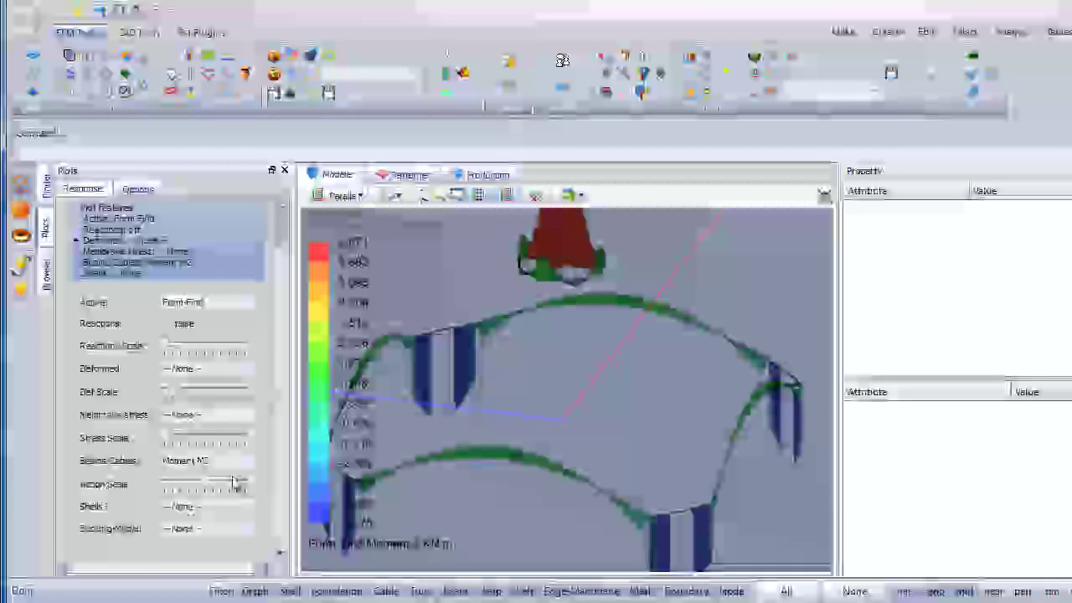
- Plot the beams' bending Moment M3 with a reduced action scale and examine the diagrams around the boundary
{"action": "left_click", "coordinate": [210, 461]}
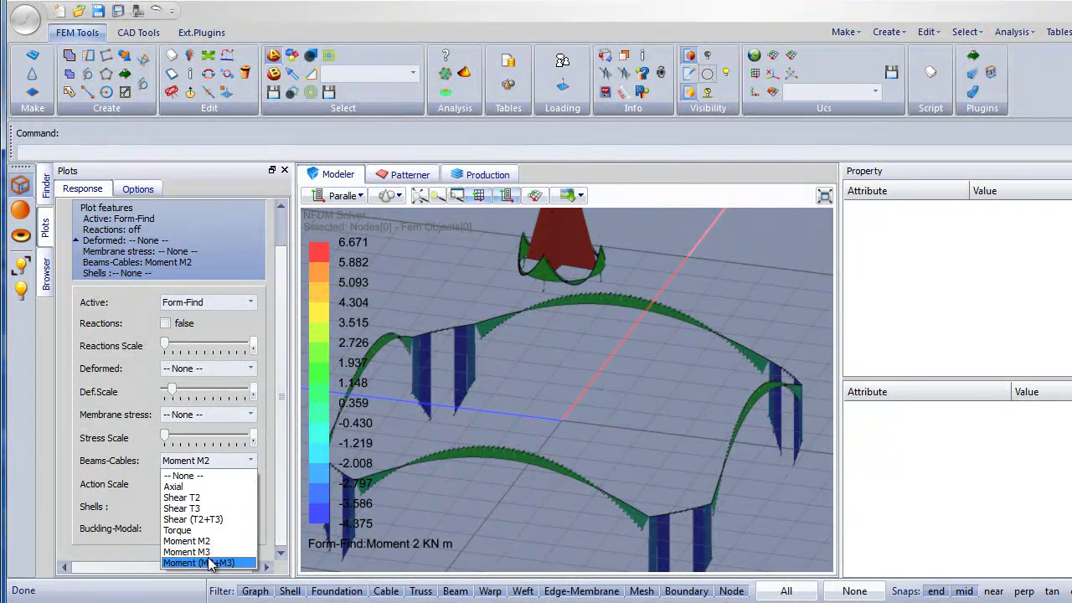
{"action": "left_click", "coordinate": [214, 555]}
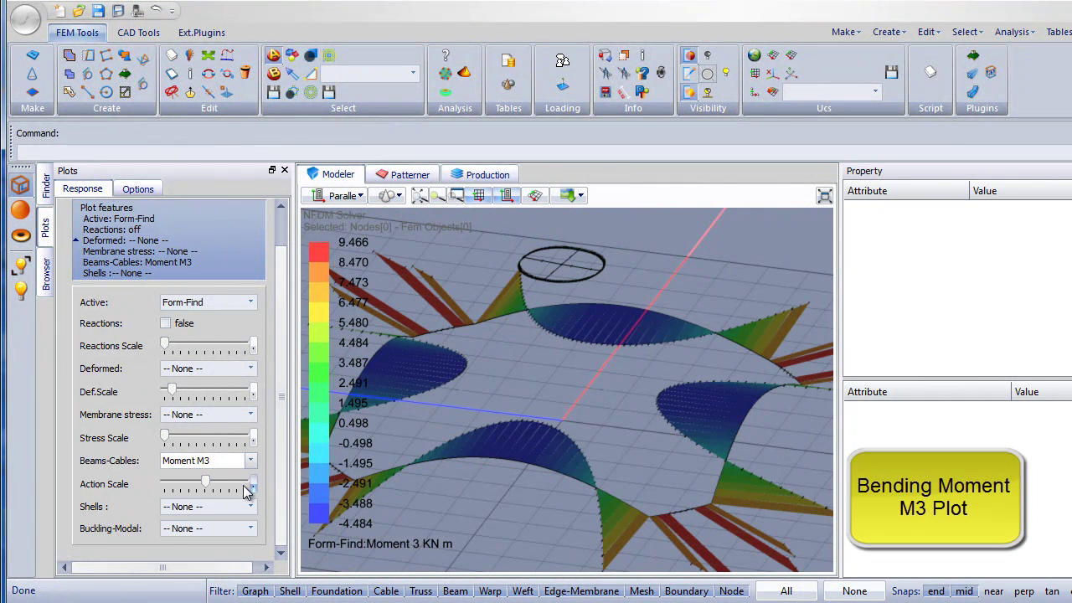
{"action": "left_click_drag", "start_coordinate": [209, 488], "coordinate": [202, 490]}
{"action": "left_click_drag", "start_coordinate": [201, 490], "coordinate": [185, 489]}
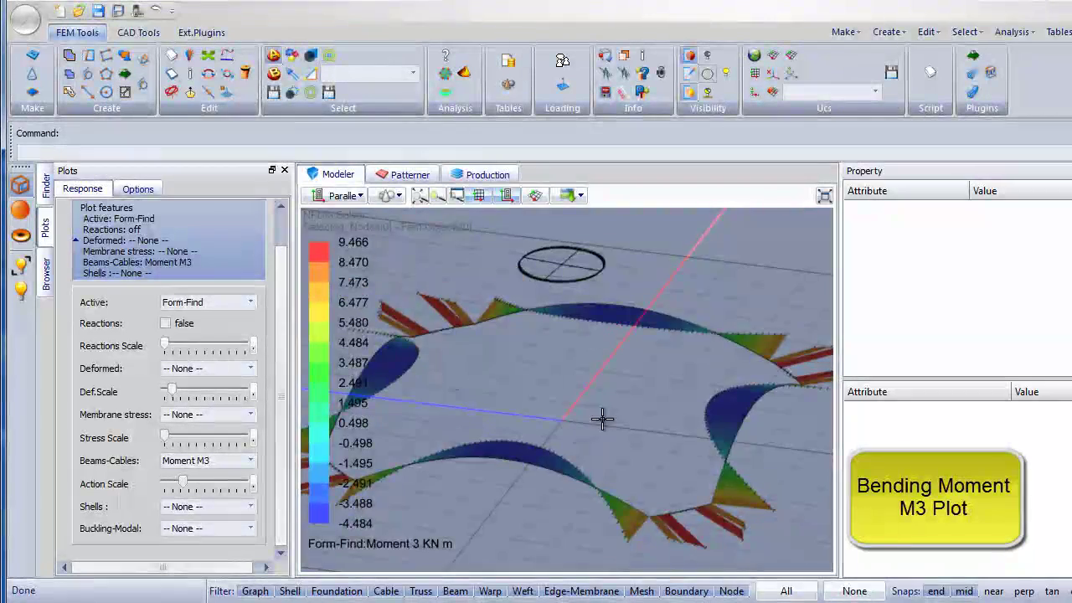
{"action": "scroll", "coordinate": [581, 433], "scroll_direction": "up", "scroll_amount": 3}
{"action": "middle_click_drag", "start_coordinate": [581, 433], "coordinate": [487, 442]}
{"action": "scroll", "coordinate": [547, 413], "scroll_direction": "down", "scroll_amount": 3}
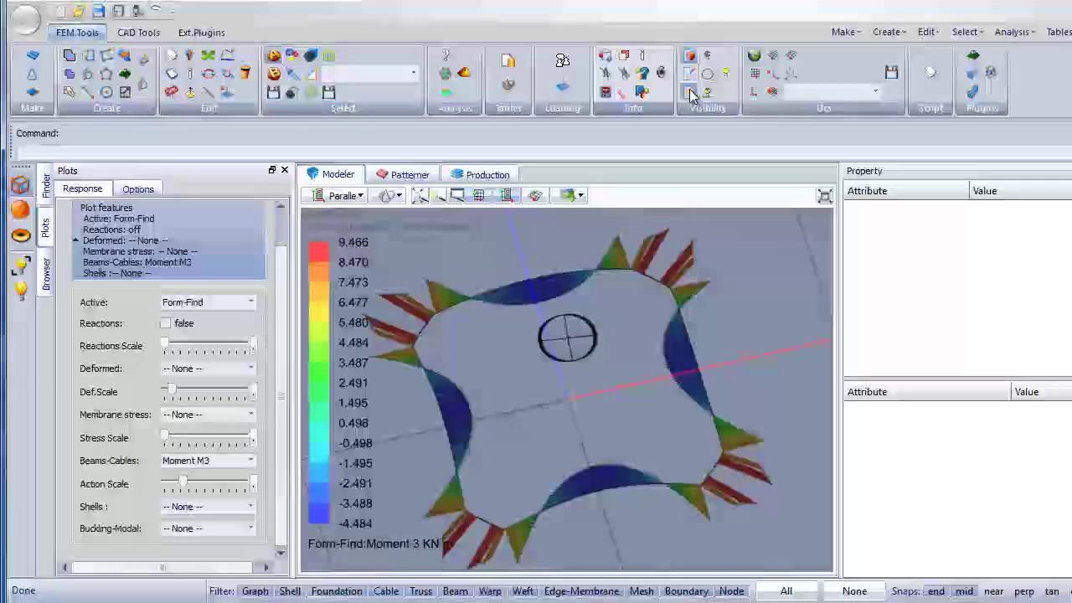
- Show the membrane mesh again and open the load case editor for the model's loads
{"action": "left_click", "coordinate": [689, 92]}
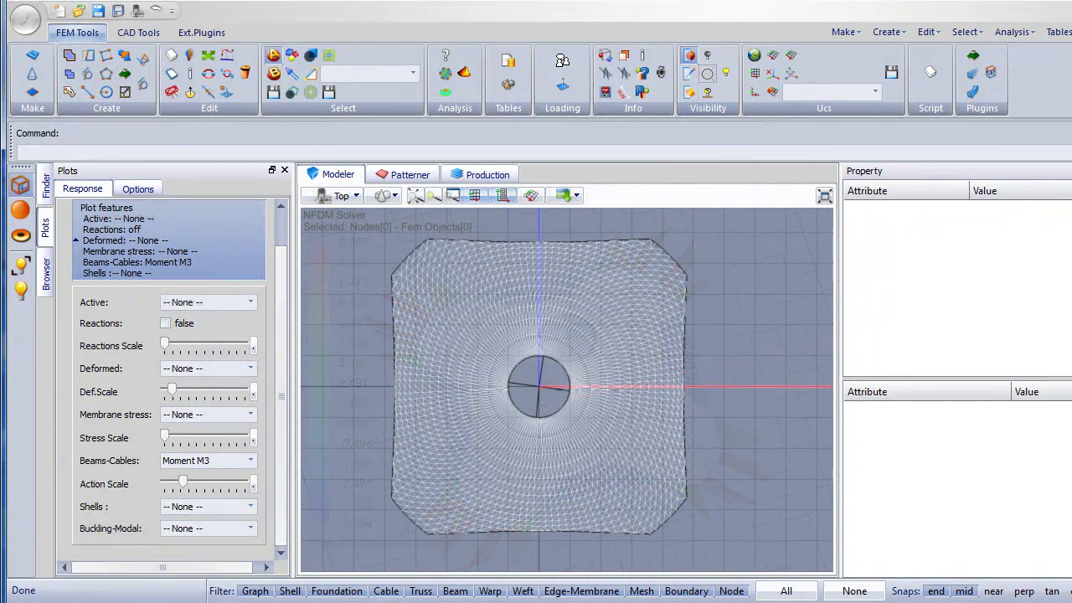
{"action": "left_click", "coordinate": [46, 273]}
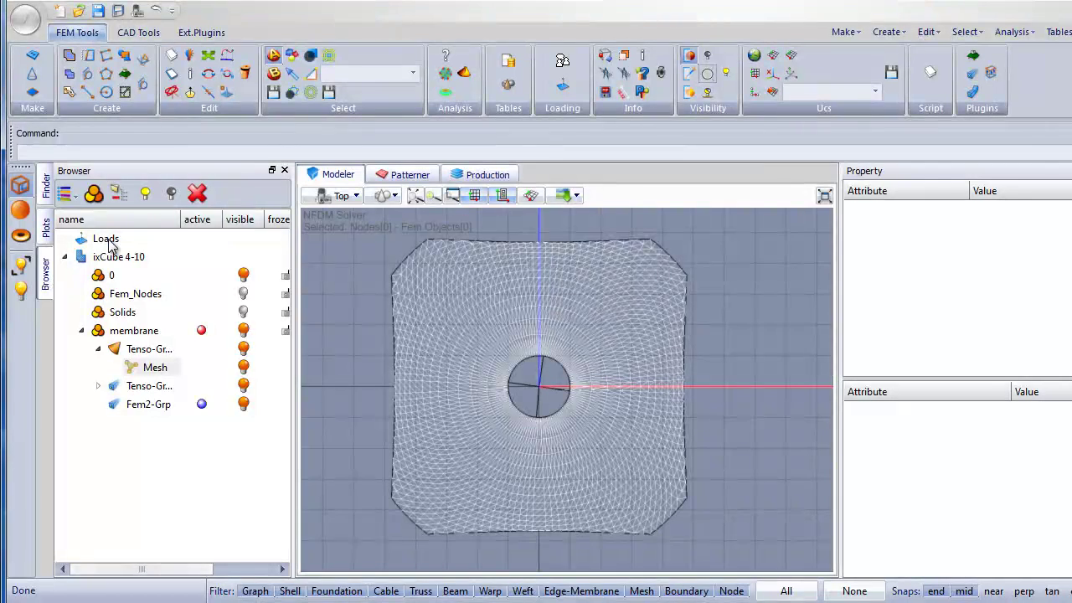
{"action": "left_click", "coordinate": [107, 242]}
{"action": "right_click", "coordinate": [107, 241]}
{"action": "left_click", "coordinate": [206, 249]}
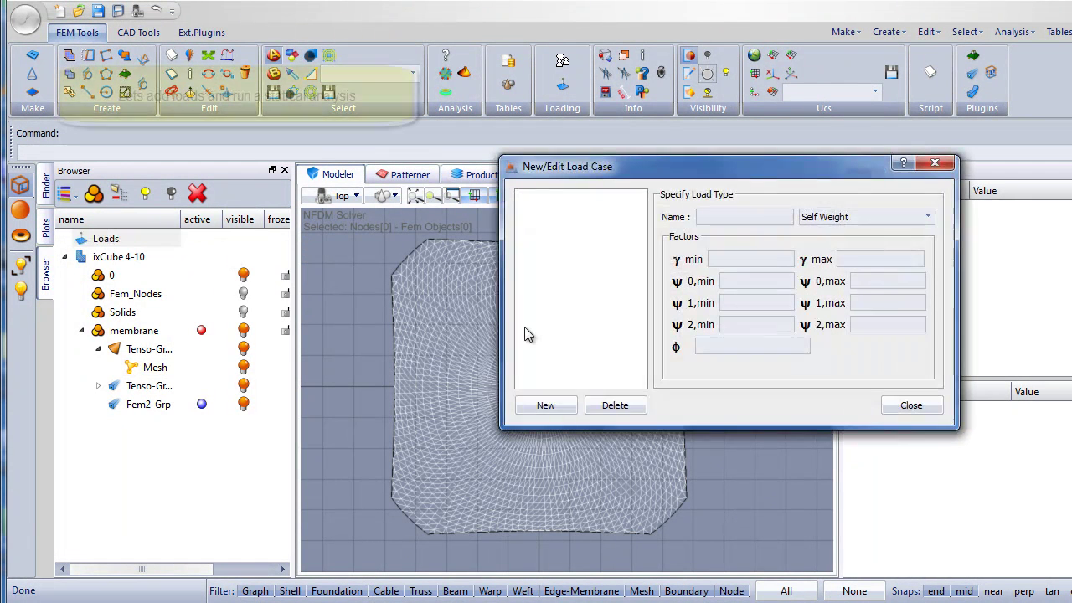
- Create a load case of type Self Weight
{"action": "left_click", "coordinate": [545, 405]}
{"action": "left_click", "coordinate": [815, 218]}
{"action": "left_click", "coordinate": [601, 204]}
{"action": "left_click", "coordinate": [597, 199]}
{"action": "left_click", "coordinate": [838, 220]}
{"action": "left_click", "coordinate": [829, 233]}
{"action": "left_click", "coordinate": [828, 233]}
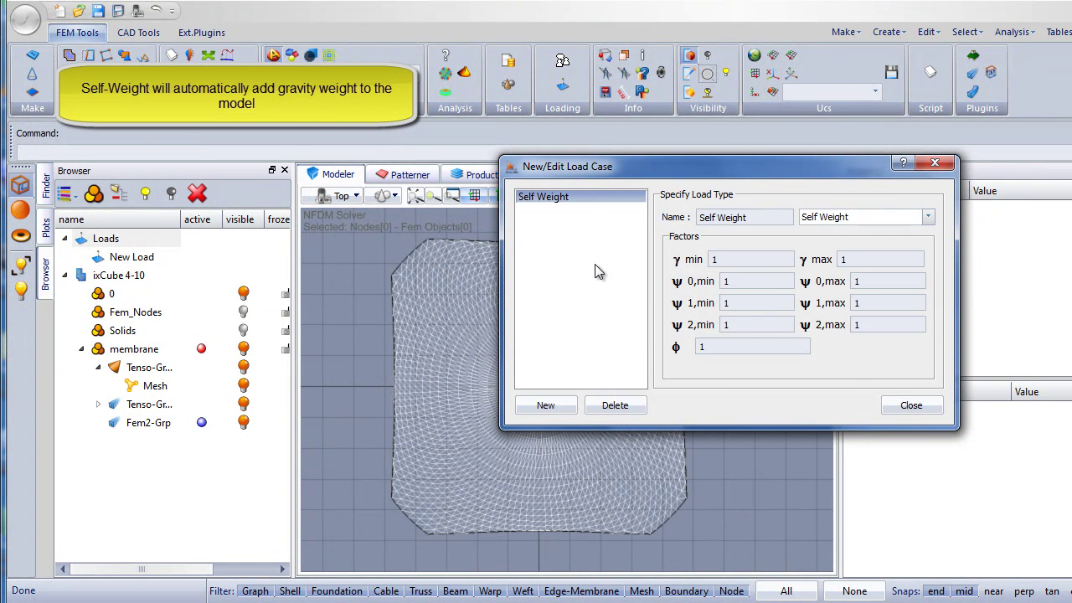
- Add a second load case of type Wind, name it WIND and close the load case editor
{"action": "left_click", "coordinate": [545, 405]}
{"action": "left_click", "coordinate": [550, 212]}
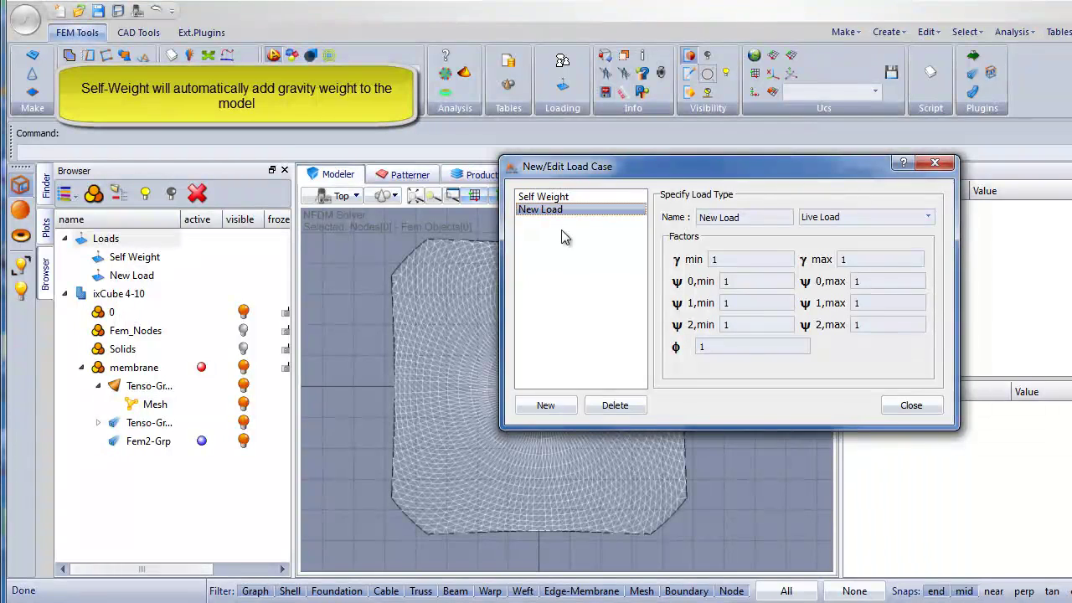
{"action": "left_click", "coordinate": [825, 219]}
{"action": "left_click", "coordinate": [823, 280]}
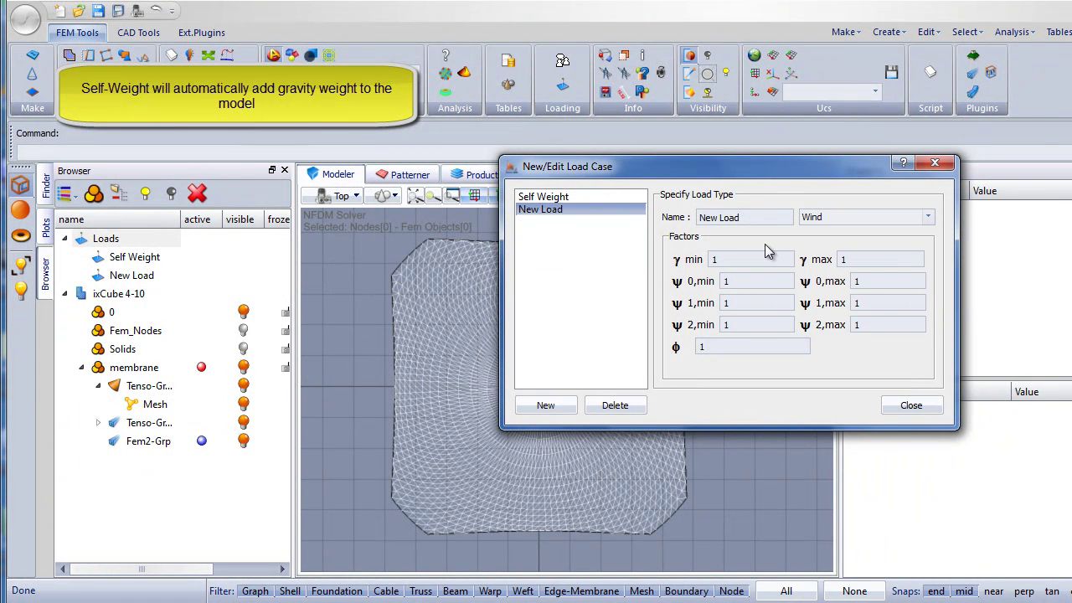
{"action": "left_click", "coordinate": [756, 218]}
{"action": "left_click_drag", "start_coordinate": [756, 217], "coordinate": [687, 218]}
{"action": "type", "text": "W"}
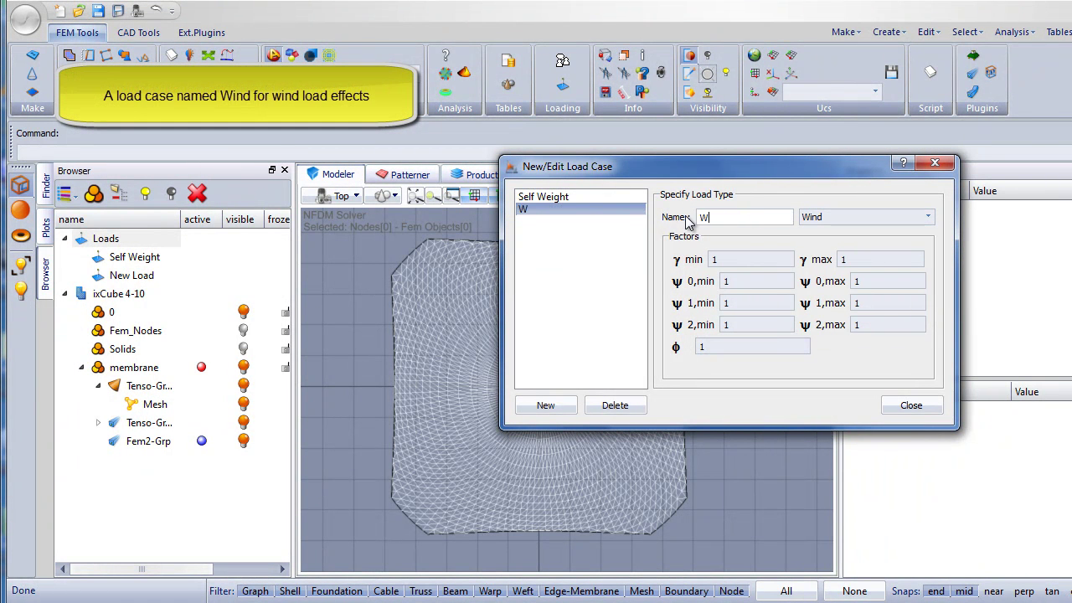
{"action": "type", "text": "IND"}
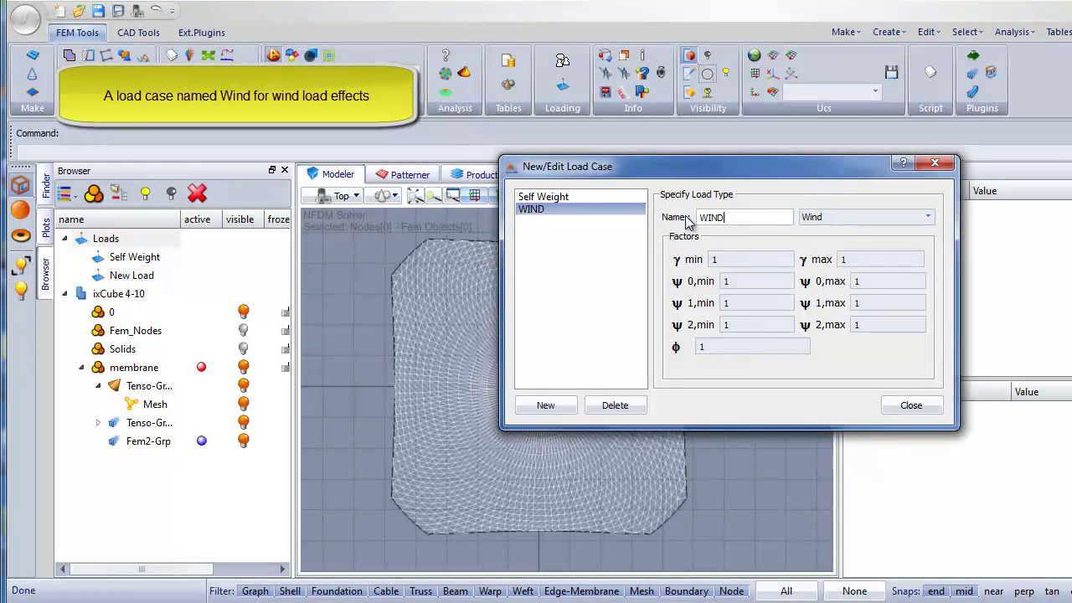
{"action": "left_click", "coordinate": [909, 406]}
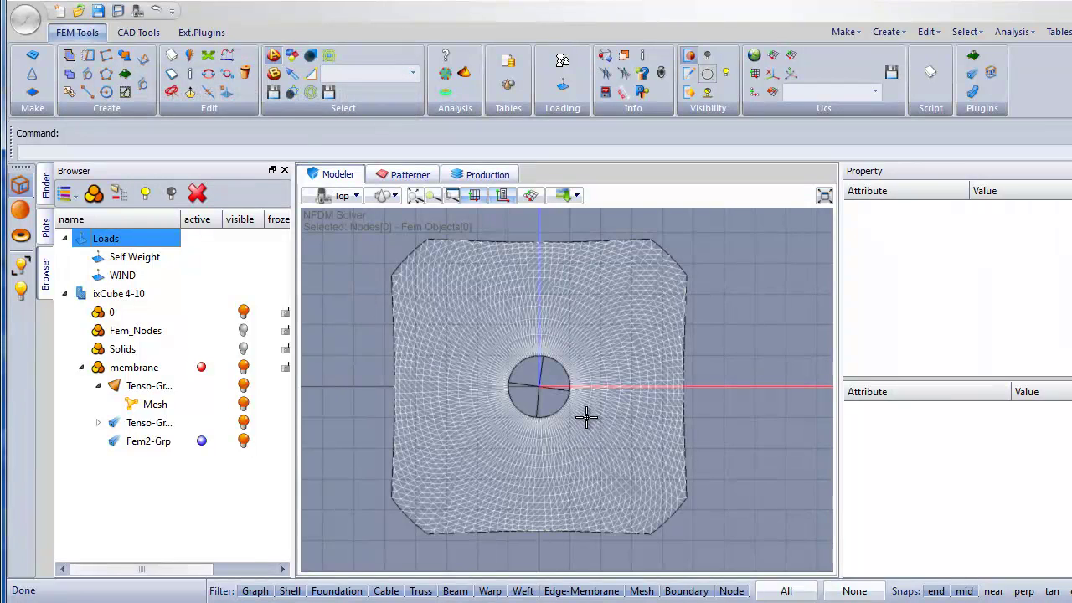
- Limit selection to mesh elements and select the negative-X quarter of the membrane with a polyline running through the ring's centre
{"action": "left_click", "coordinate": [884, 592]}
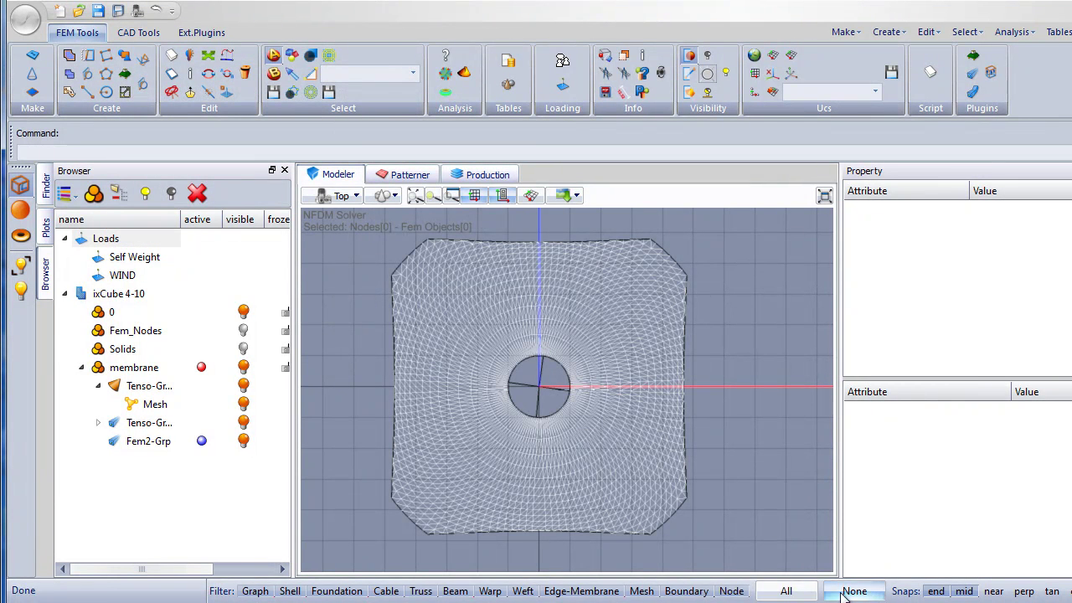
{"action": "left_click", "coordinate": [634, 593]}
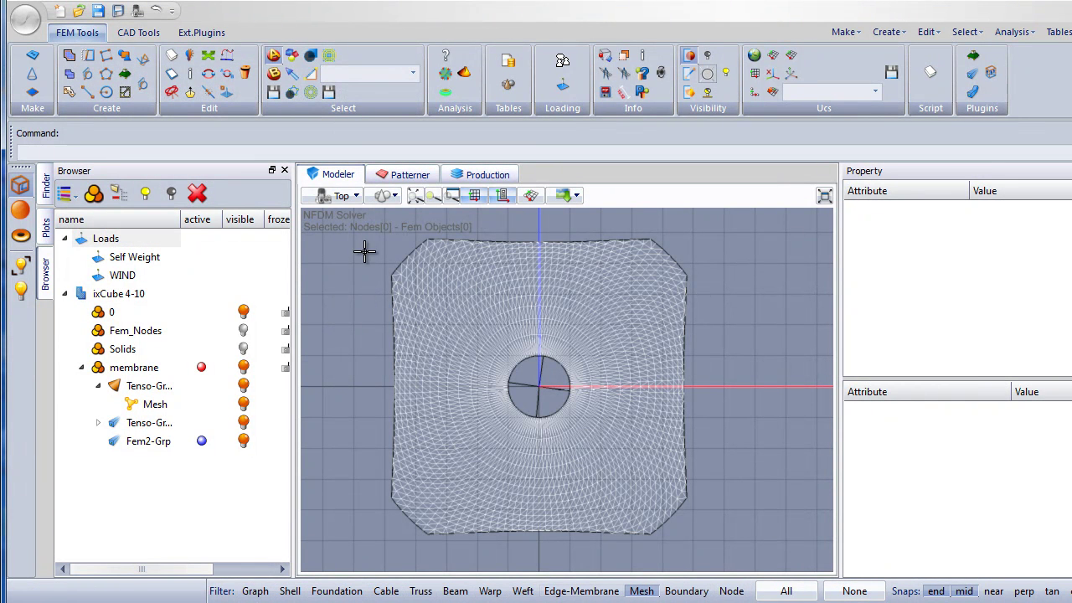
{"action": "left_click", "coordinate": [310, 57]}
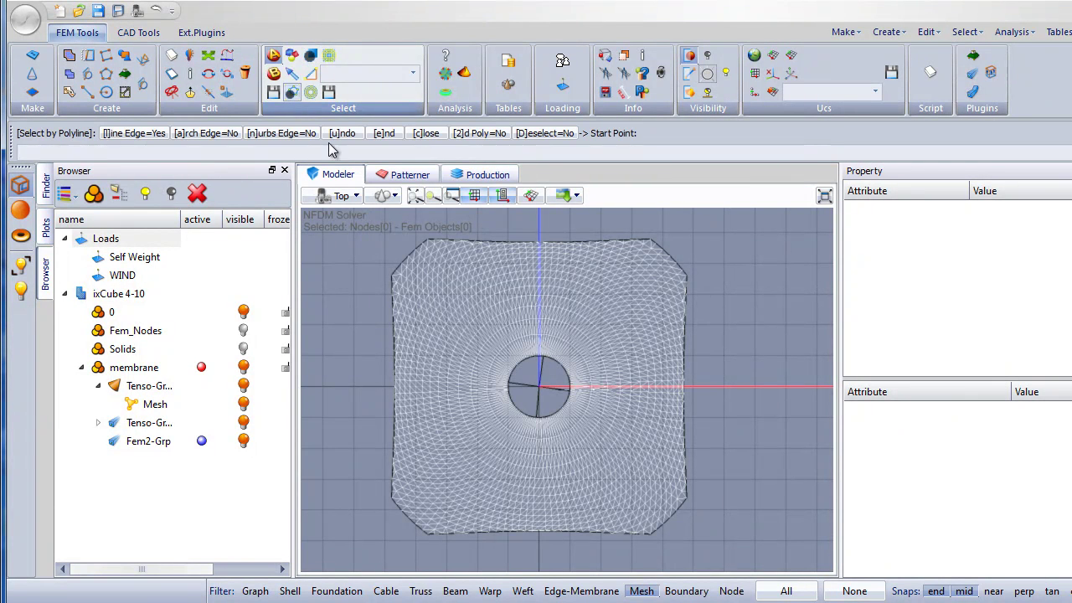
{"action": "left_click", "coordinate": [395, 243]}
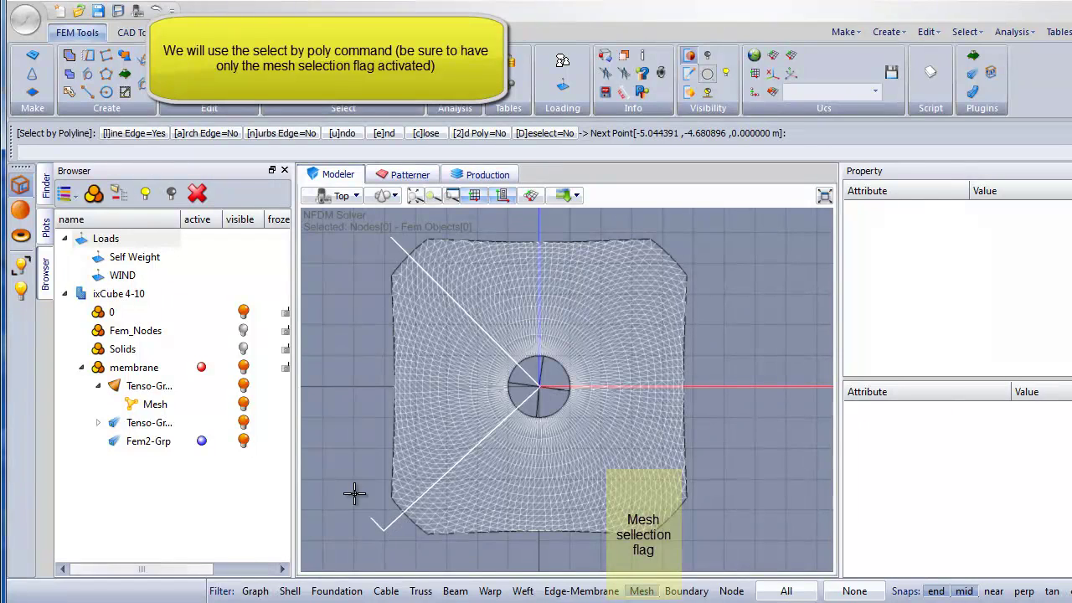
{"action": "left_click", "coordinate": [336, 426]}
{"action": "right_click", "coordinate": [334, 346]}
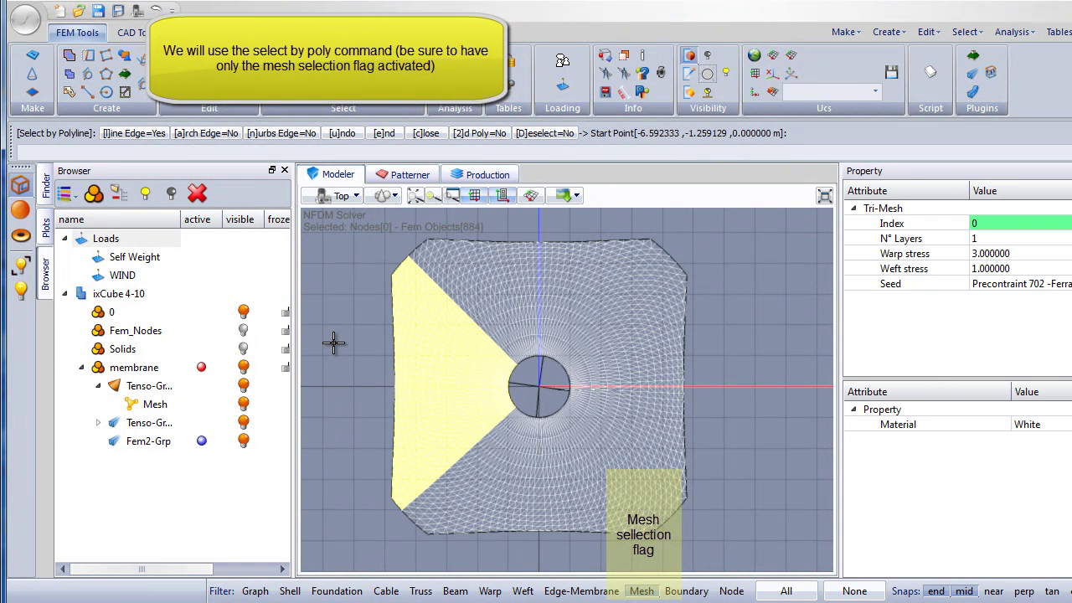
- Add a pressure load of 0.5 to the WIND load case on the selected negative-X quarter of the membrane
{"action": "right_click", "coordinate": [134, 275]}
{"action": "mouse_move", "coordinate": [188, 285]}
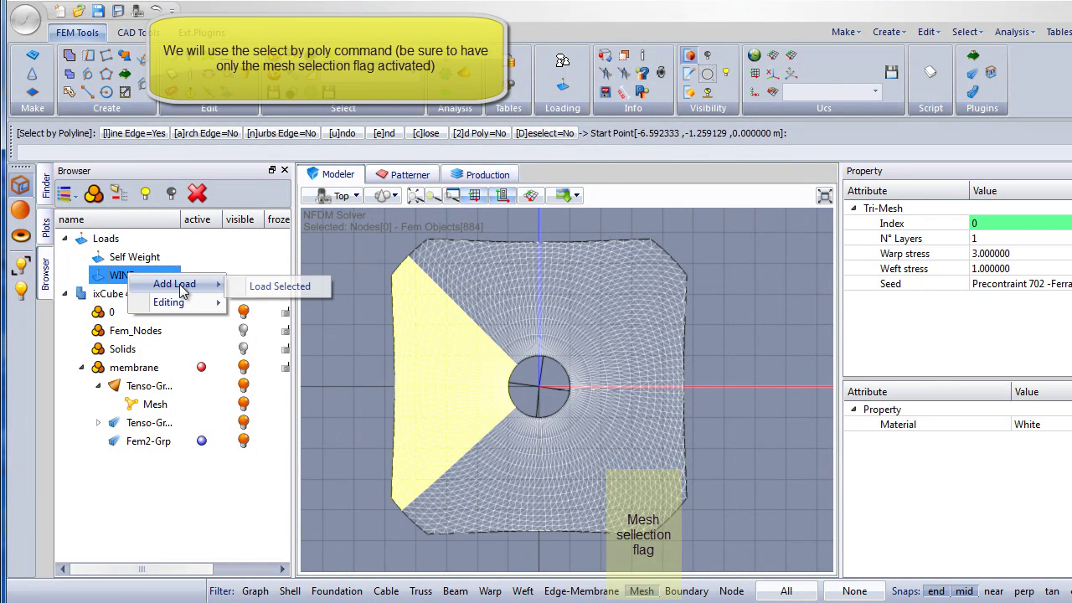
{"action": "left_click", "coordinate": [251, 290]}
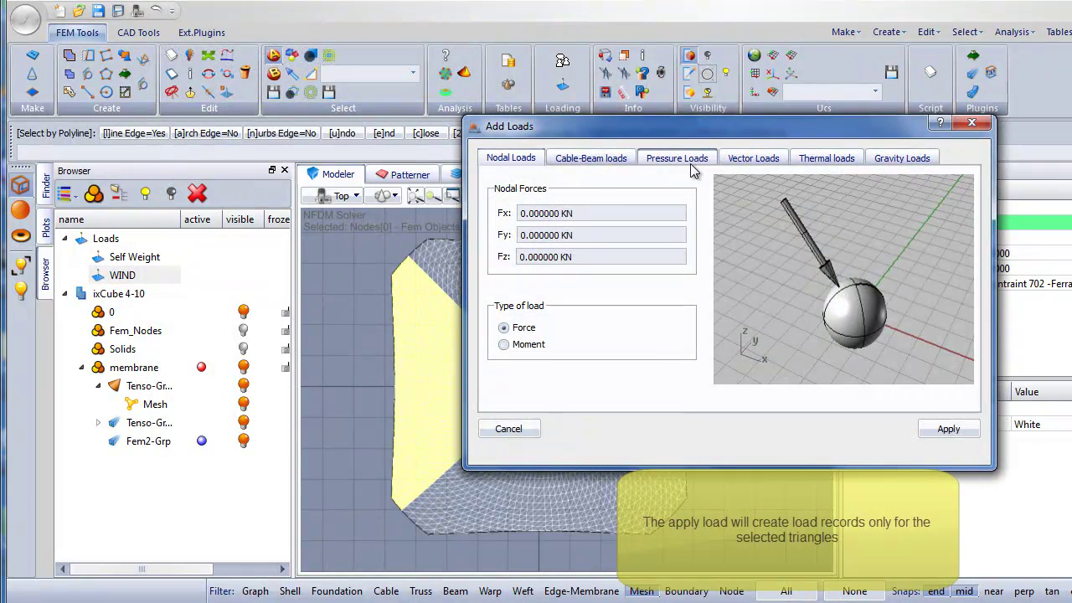
{"action": "left_click", "coordinate": [679, 159]}
{"action": "left_click_drag", "start_coordinate": [662, 228], "coordinate": [528, 225]}
{"action": "type", "text": "0.5"}
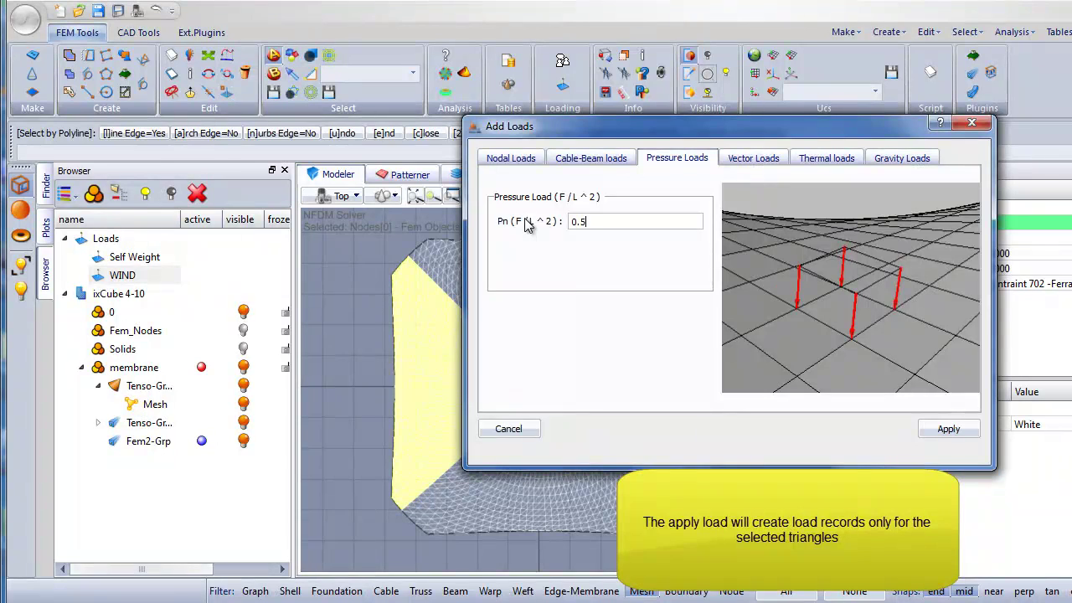
{"action": "left_click", "coordinate": [948, 428]}
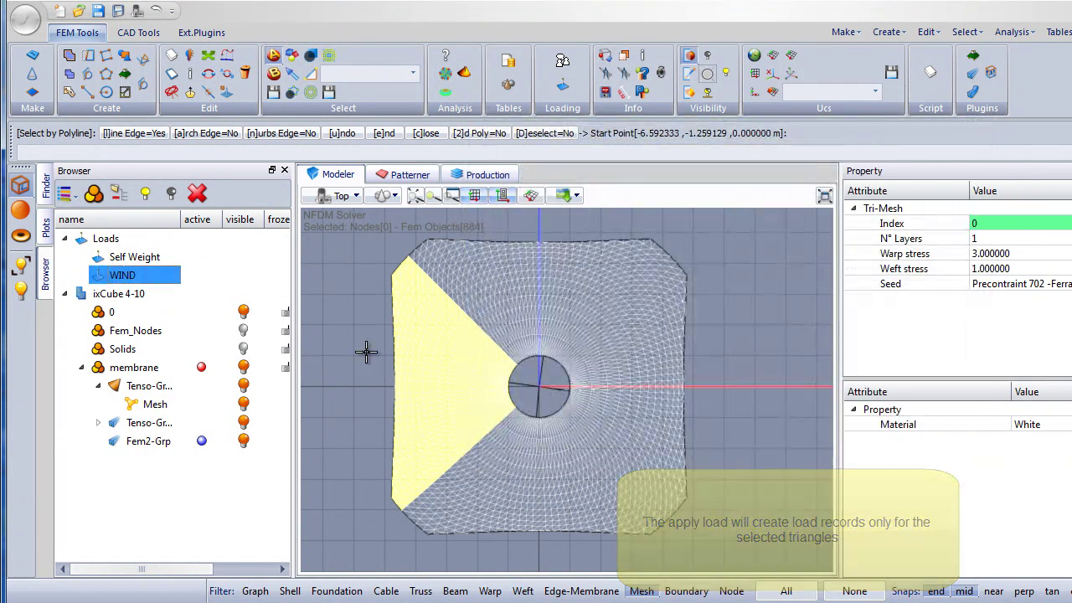
- Select the positive-X quarter of the membrane mesh with a polyline running through the ring's centre
{"action": "left_click", "coordinate": [325, 422]}
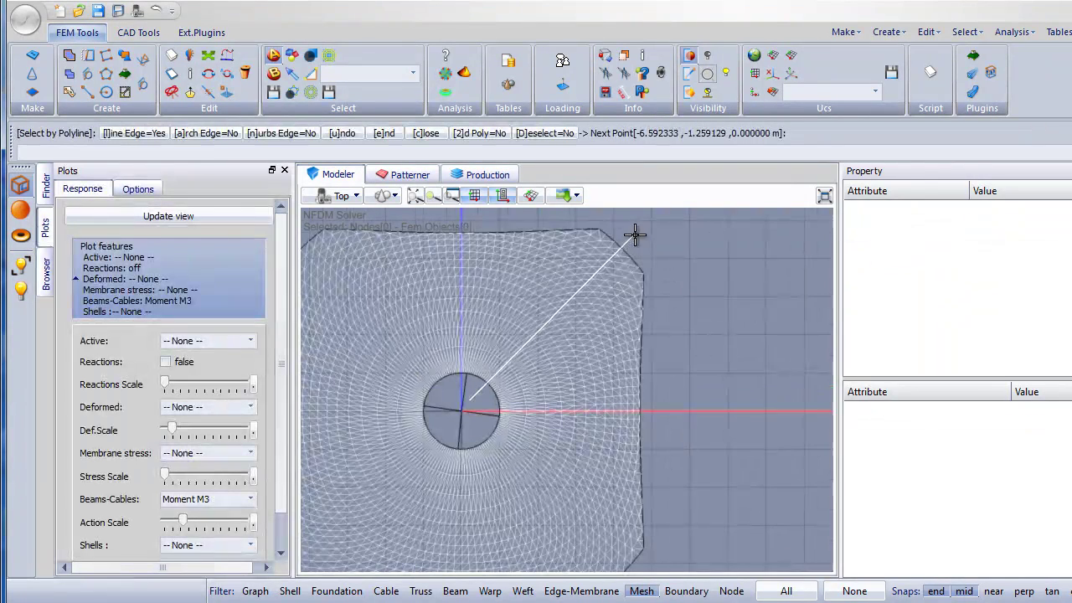
{"action": "left_click", "coordinate": [632, 234]}
{"action": "left_click", "coordinate": [692, 279]}
{"action": "scroll", "coordinate": [676, 368], "scroll_direction": "down", "scroll_amount": 1}
{"action": "left_click", "coordinate": [669, 550]}
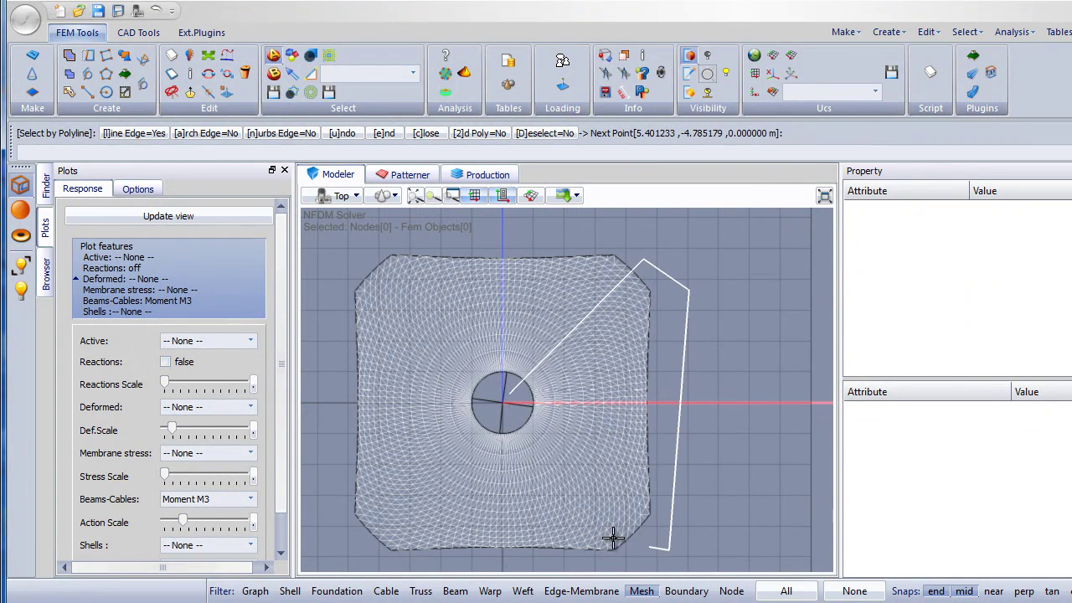
{"action": "left_click", "coordinate": [505, 412]}
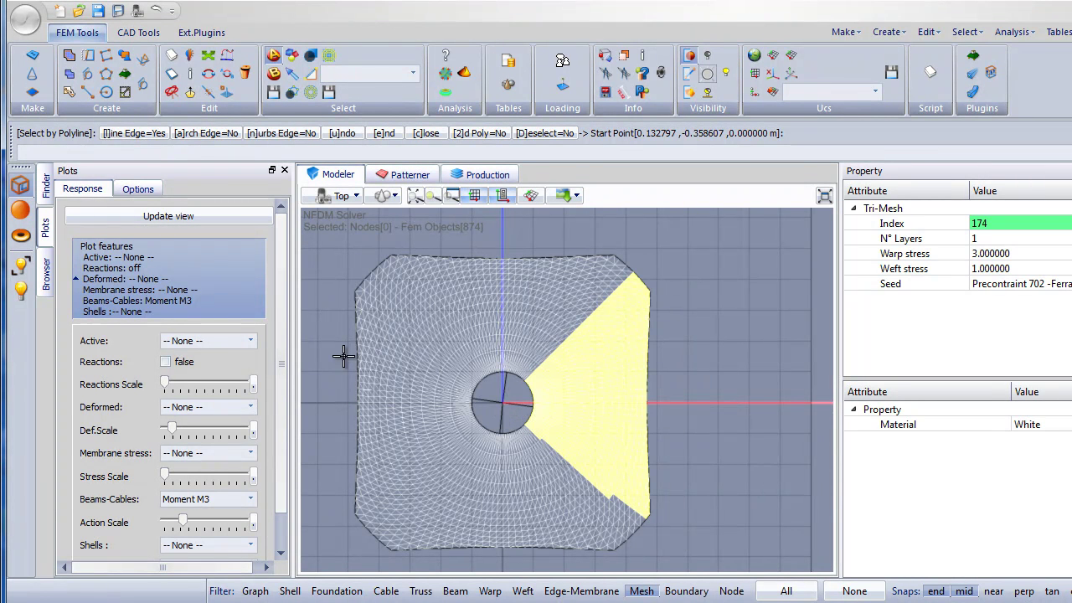
- Add a pressure load of -0.45 to the WIND load case on the selected positive-X quarter and end the polyline selection
{"action": "left_click", "coordinate": [45, 274]}
{"action": "right_click", "coordinate": [123, 278]}
{"action": "mouse_move", "coordinate": [176, 285]}
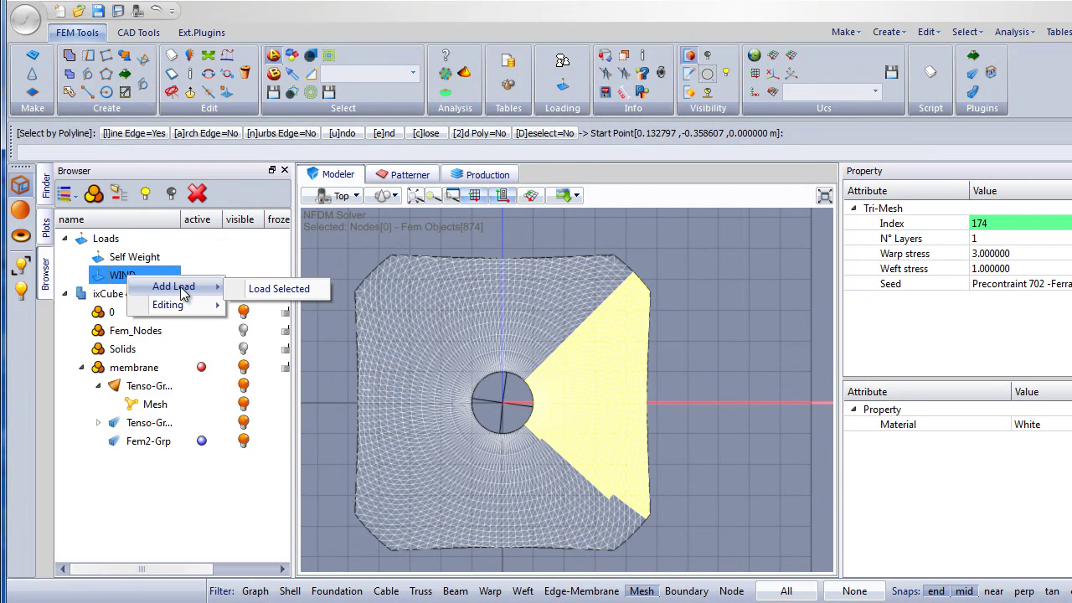
{"action": "left_click", "coordinate": [277, 290]}
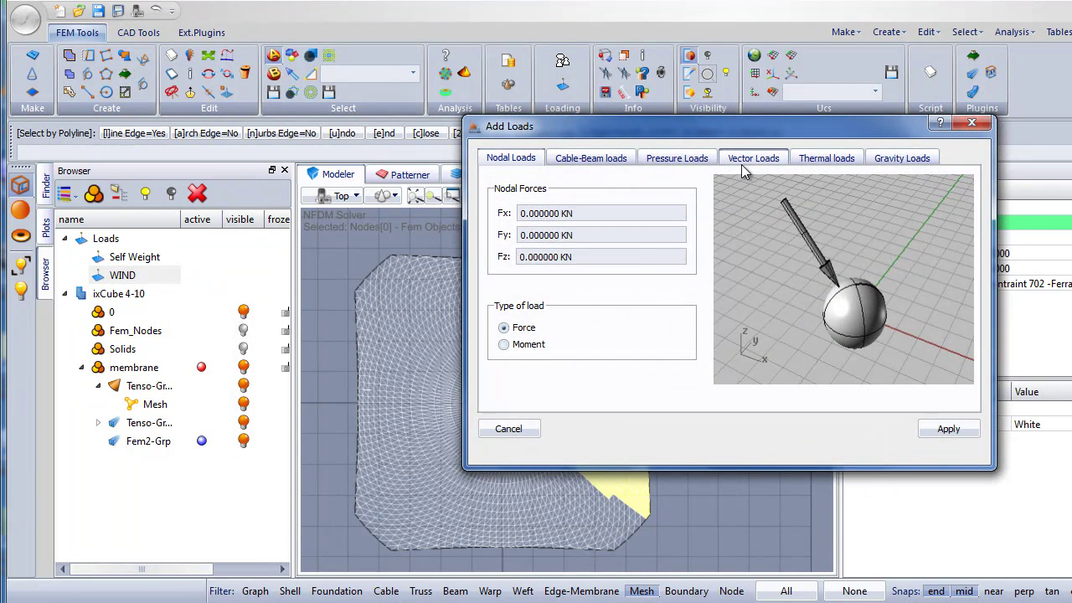
{"action": "left_click", "coordinate": [677, 158]}
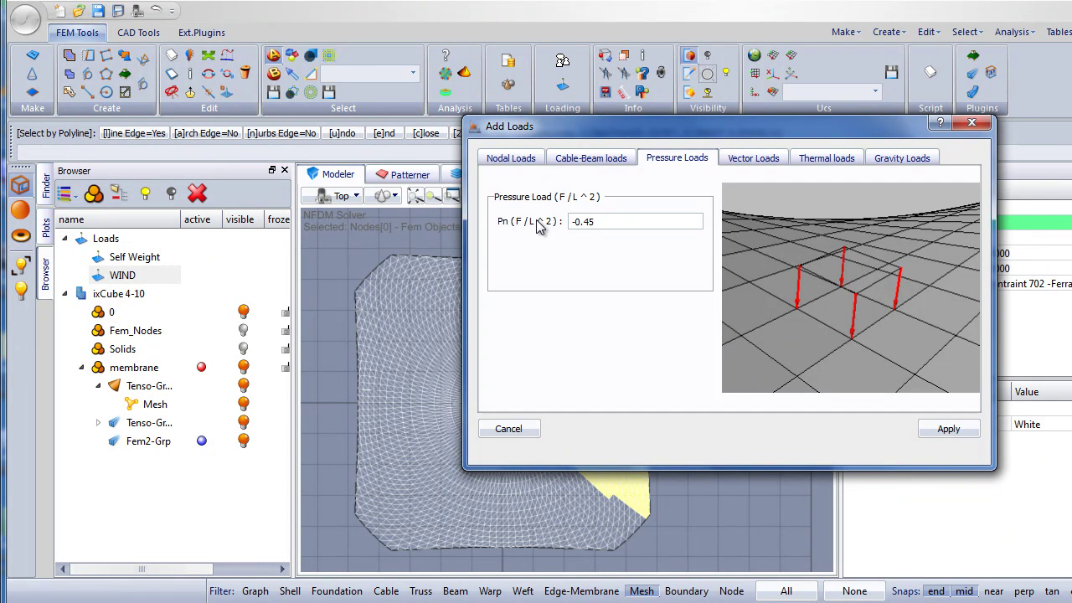
{"action": "left_click", "coordinate": [949, 428]}
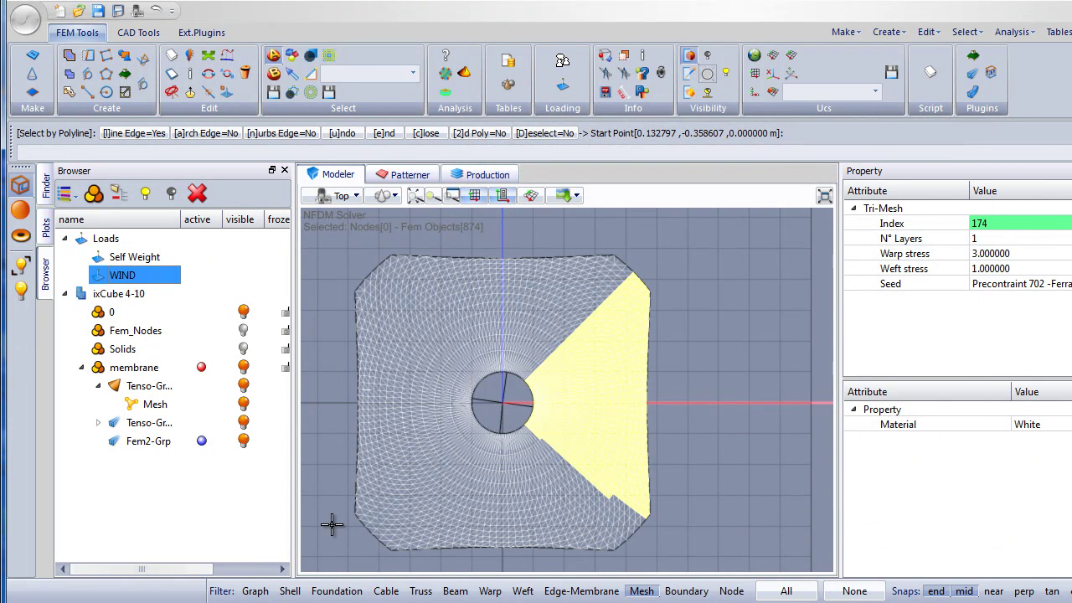
{"action": "left_click", "coordinate": [325, 470]}
{"action": "key", "text": "Escape"}
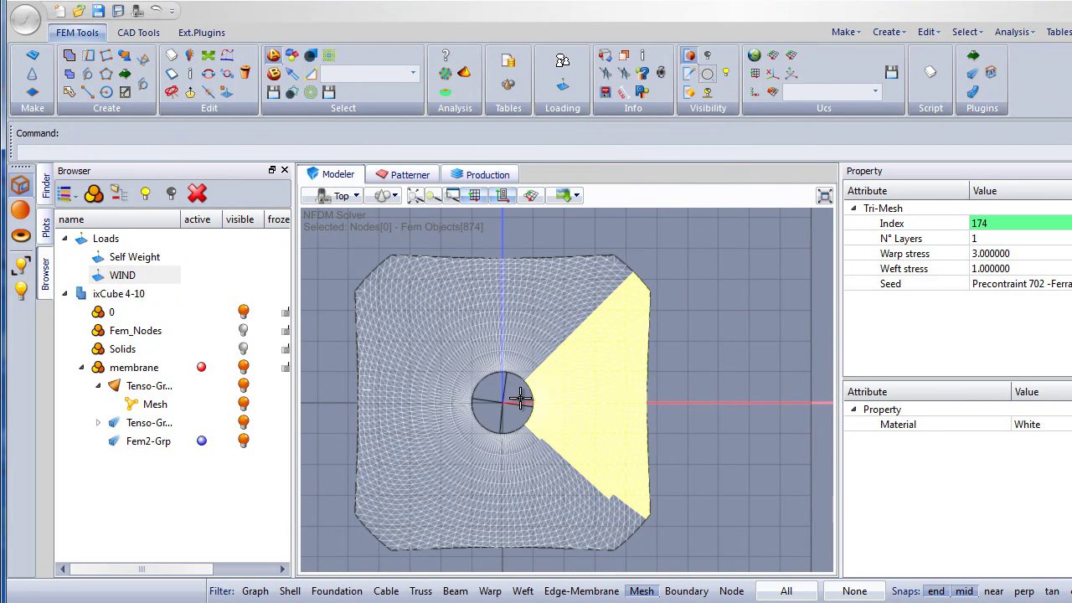
- Clear the selection and select the positive-Y quarter of the membrane mesh with a polyline through the ring's centre
{"action": "left_click", "coordinate": [711, 388]}
{"action": "scroll", "coordinate": [498, 381], "scroll_direction": "up", "scroll_amount": 1}
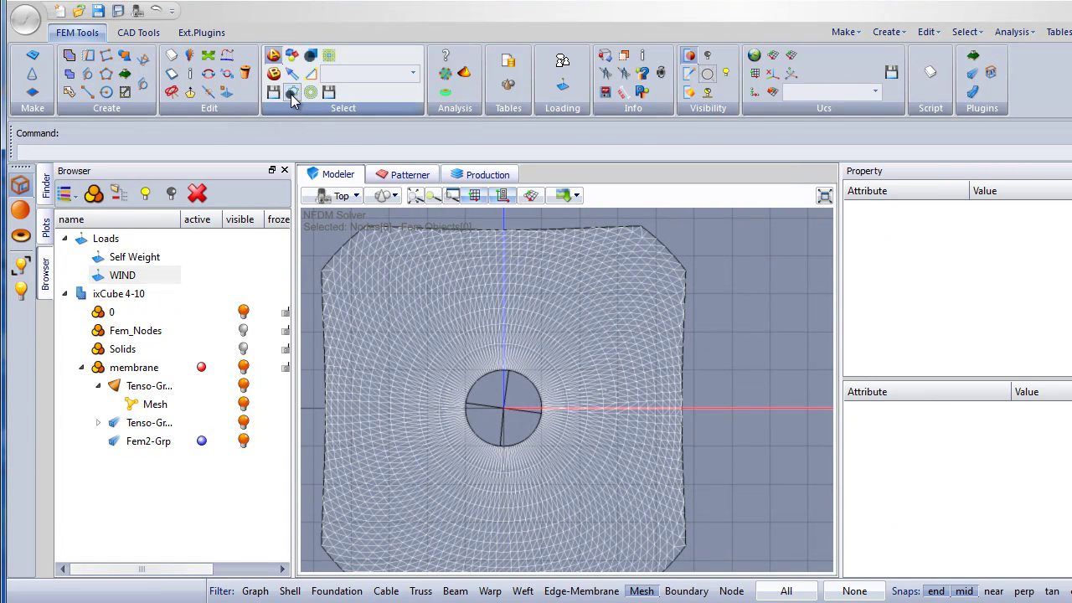
{"action": "left_click", "coordinate": [292, 93]}
{"action": "left_click", "coordinate": [337, 234]}
{"action": "left_click", "coordinate": [500, 406]}
{"action": "left_click", "coordinate": [685, 227]}
{"action": "scroll", "coordinate": [666, 279], "scroll_direction": "down", "scroll_amount": 1}
{"action": "left_click", "coordinate": [598, 215]}
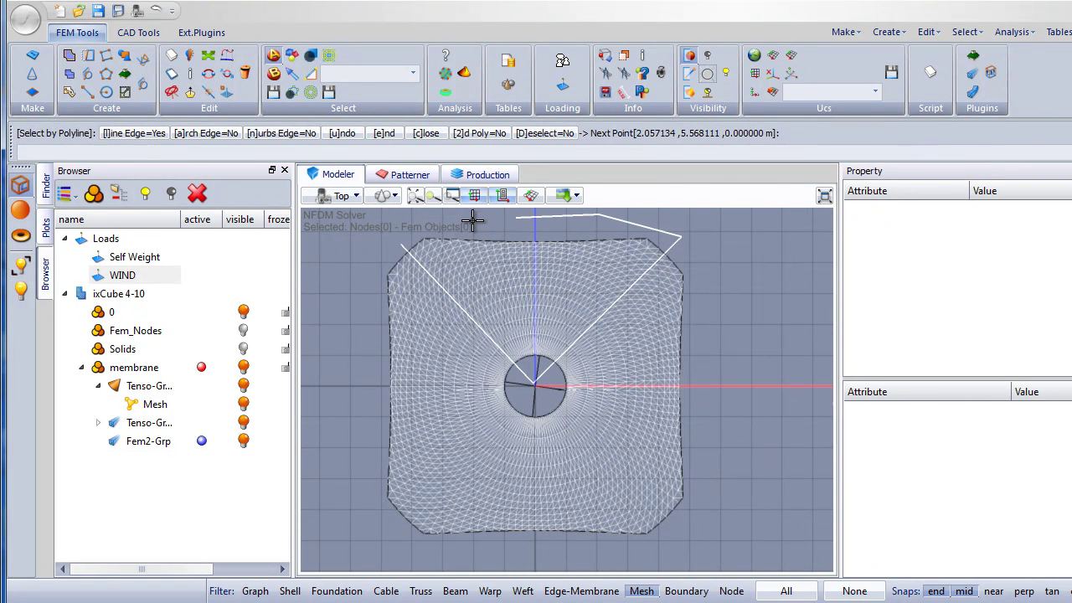
{"action": "right_click", "coordinate": [422, 223]}
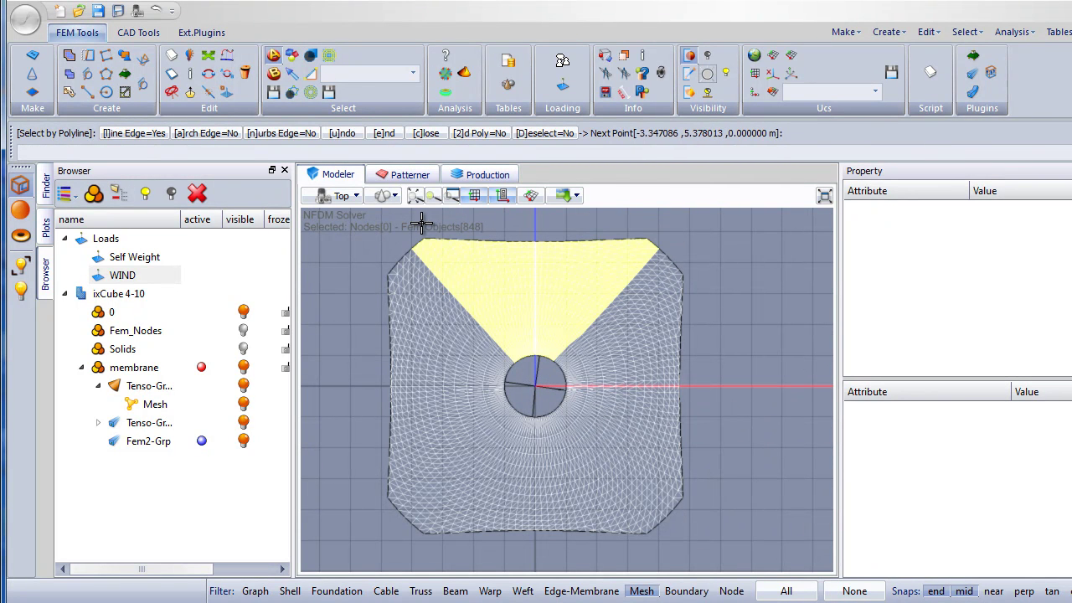
- Add a negative pressure load to the WIND load case on the selected positive-Y quarter and clear the selection
{"action": "right_click", "coordinate": [130, 279]}
{"action": "mouse_move", "coordinate": [201, 284]}
{"action": "left_click", "coordinate": [260, 290]}
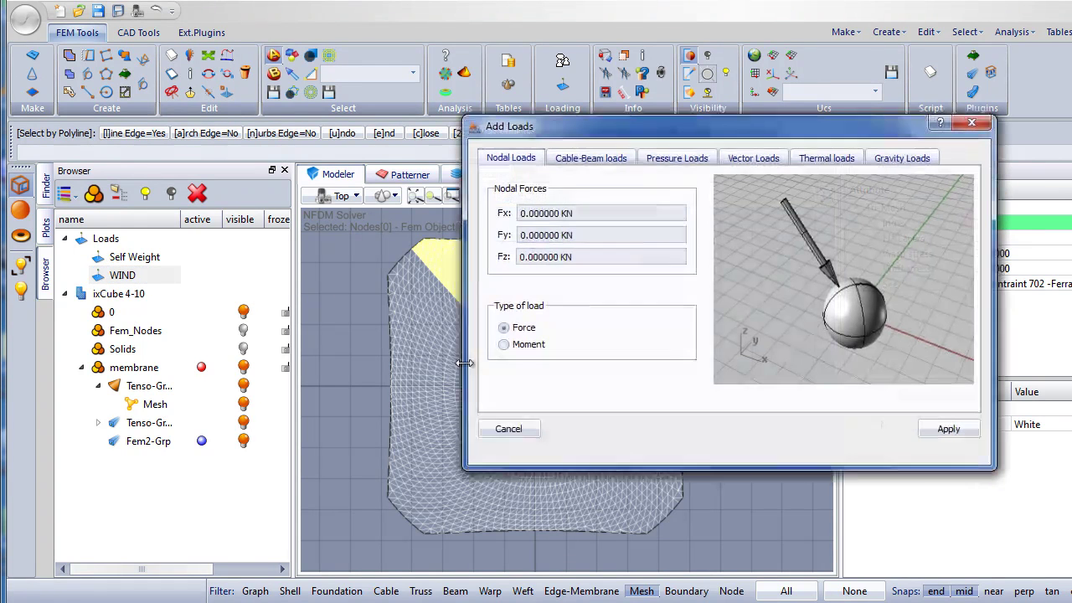
{"action": "left_click", "coordinate": [677, 158]}
{"action": "left_click_drag", "start_coordinate": [660, 221], "coordinate": [490, 224]}
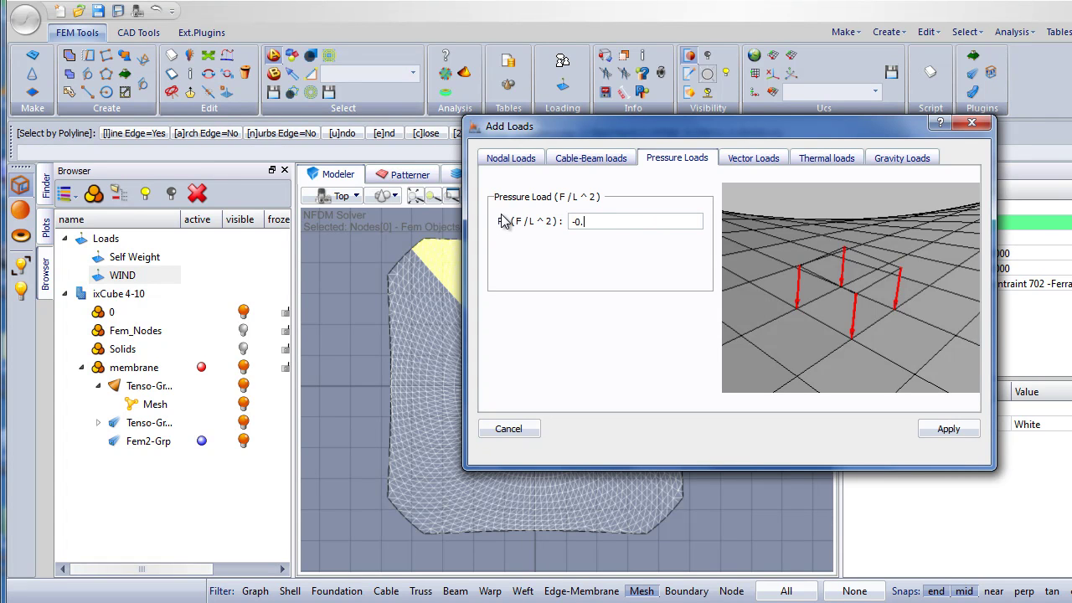
{"action": "left_click", "coordinate": [946, 430]}
{"action": "left_click", "coordinate": [503, 429]}
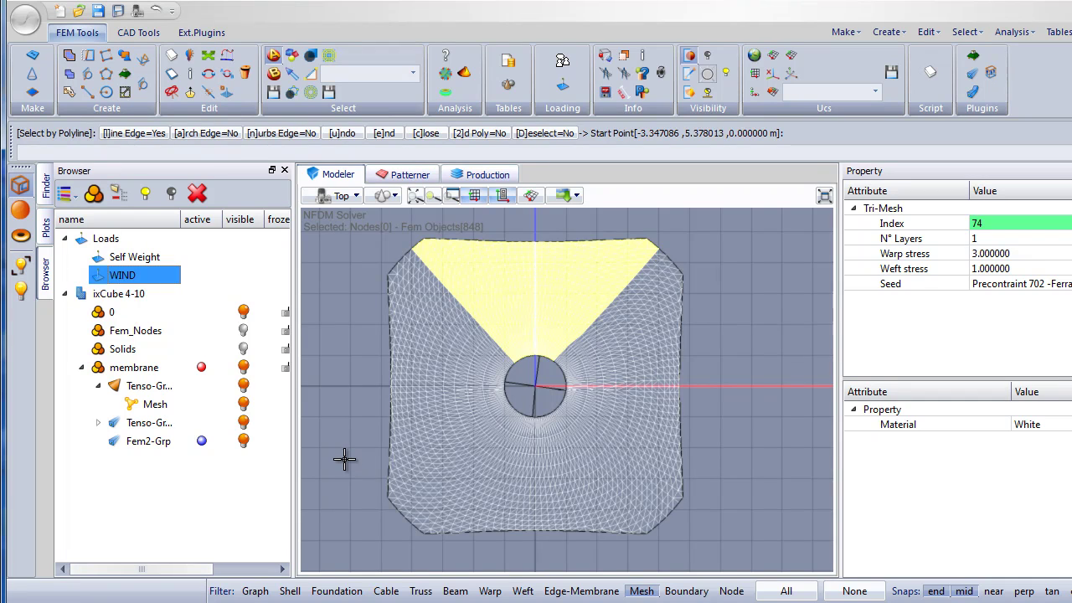
{"action": "scroll", "coordinate": [362, 456], "scroll_direction": "down", "scroll_amount": 1}
{"action": "key", "text": "Escape"}
{"action": "scroll", "coordinate": [495, 423], "scroll_direction": "up", "scroll_amount": 1}
{"action": "key", "text": "Escape"}
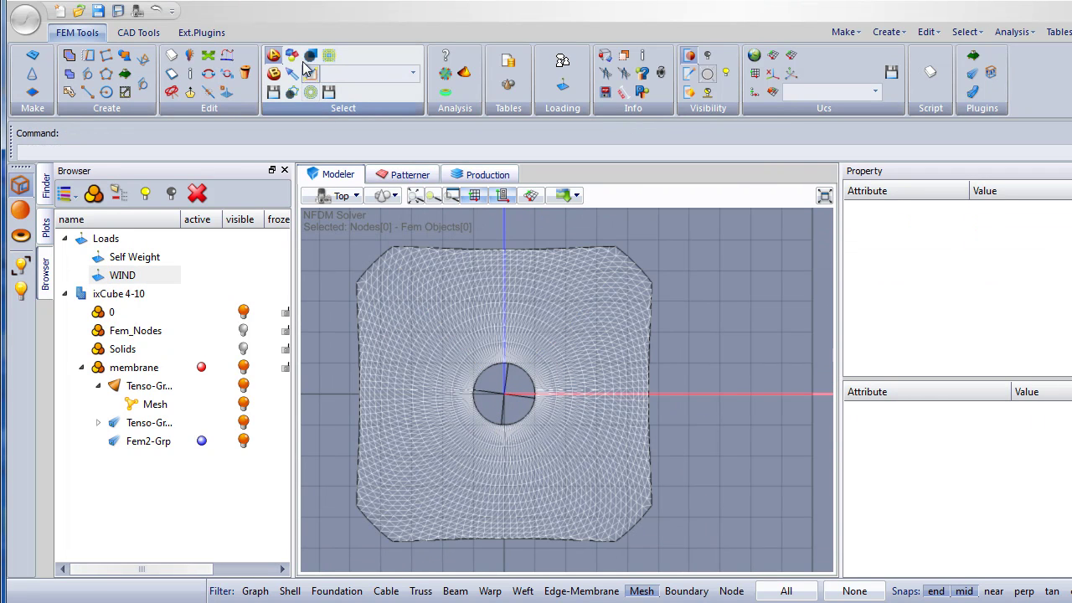
- Select the negative-Y quarter of the membrane mesh with a polyline starting at the ring's centre
{"action": "left_click", "coordinate": [292, 95]}
{"action": "left_click", "coordinate": [505, 392]}
{"action": "left_click", "coordinate": [642, 557]}
{"action": "left_click", "coordinate": [357, 558]}
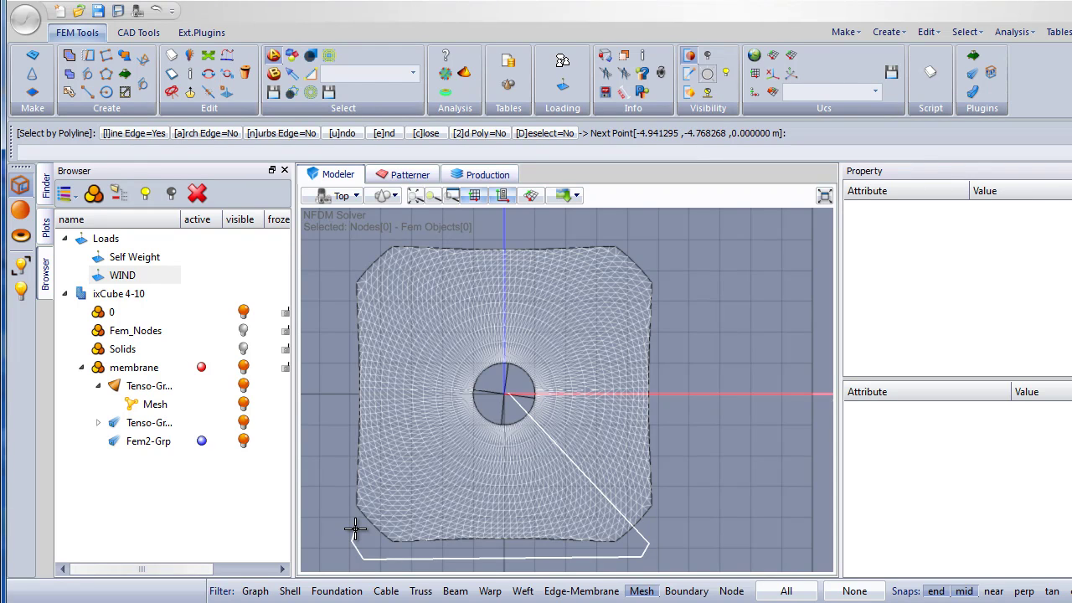
{"action": "right_click", "coordinate": [355, 528]}
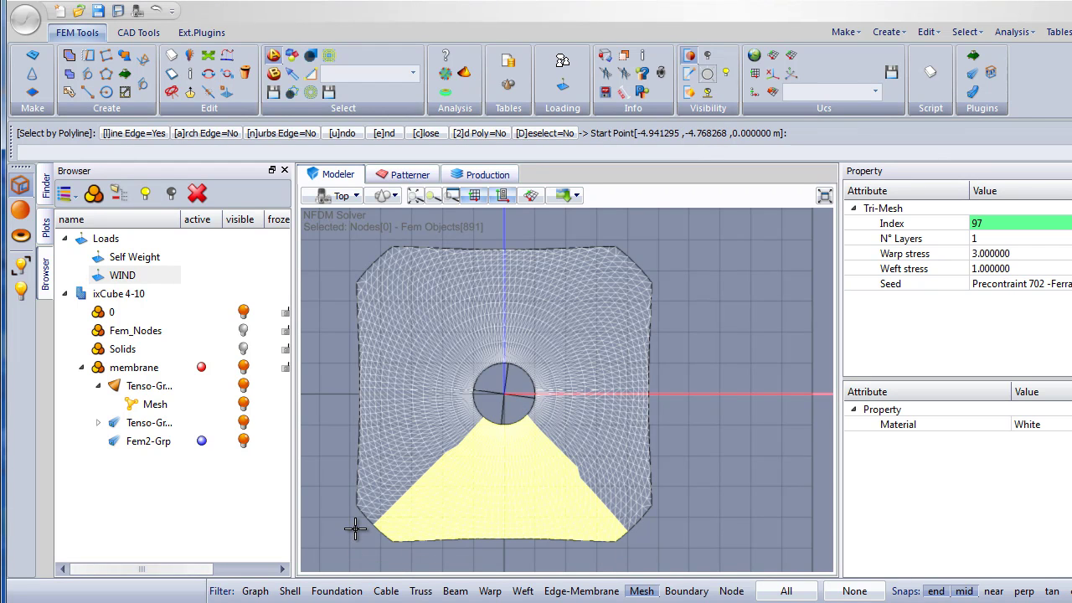
- Add a pressure load of -0.15 to the WIND load case on the selected negative-Y quarter and clear the selection
{"action": "right_click", "coordinate": [139, 277]}
{"action": "mouse_move", "coordinate": [188, 287]}
{"action": "left_click", "coordinate": [259, 288]}
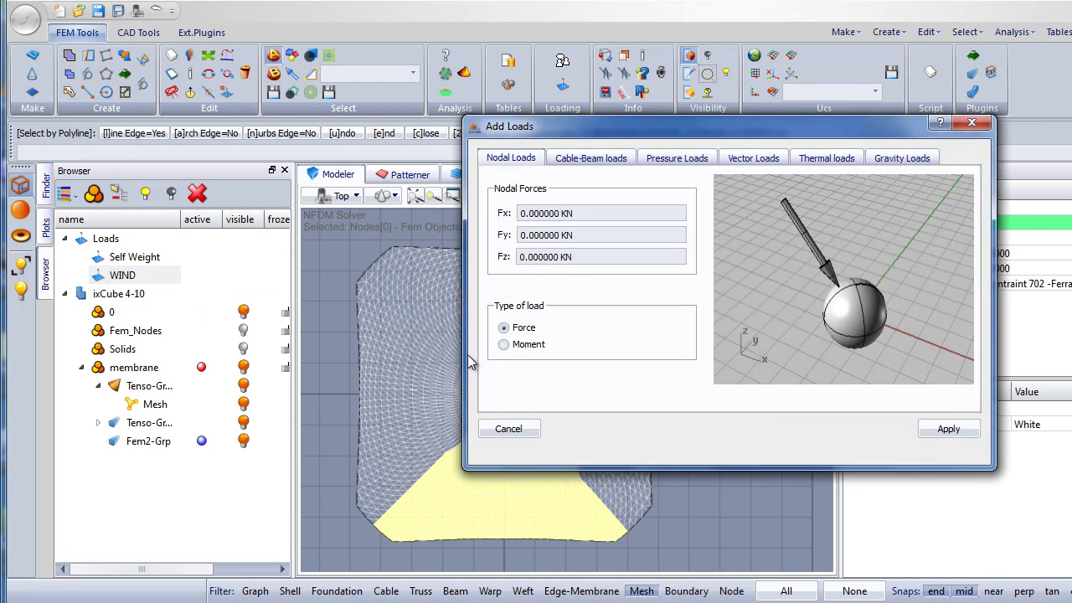
{"action": "left_click", "coordinate": [677, 158]}
{"action": "left_click_drag", "start_coordinate": [657, 222], "coordinate": [494, 214]}
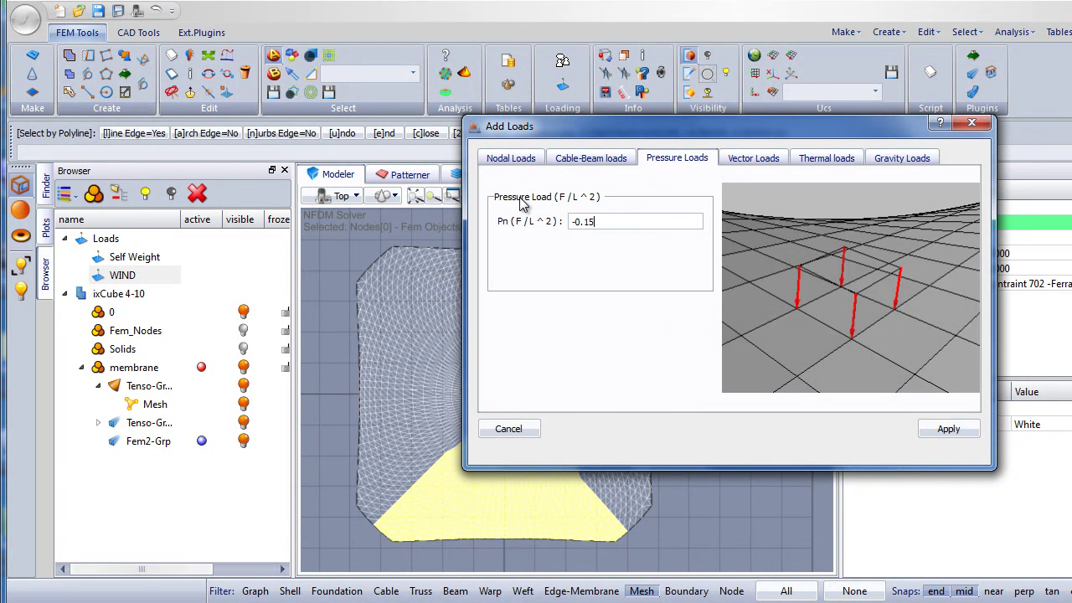
{"action": "left_click", "coordinate": [925, 430]}
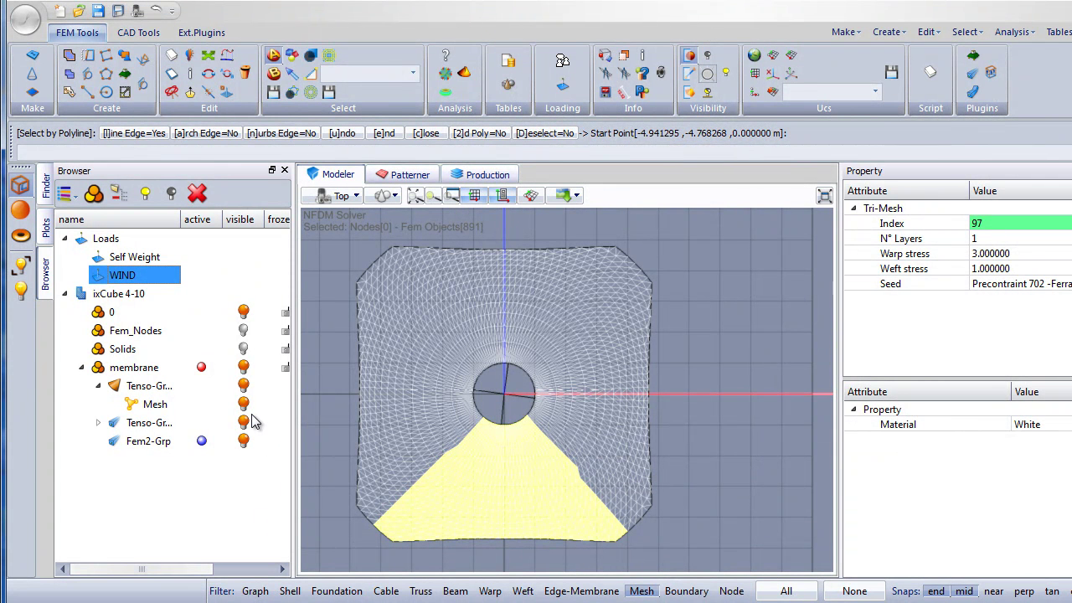
{"action": "key", "text": "Escape"}
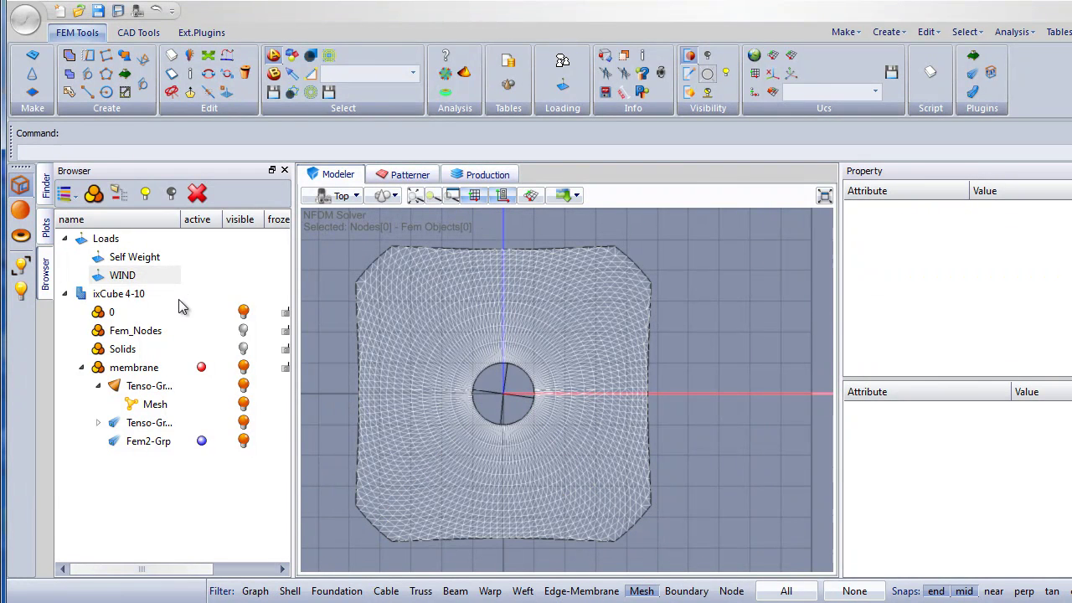
- Plot the WIND load on the membrane to check its distribution over the four quarters, and turn the load plot off
{"action": "left_click", "coordinate": [46, 227]}
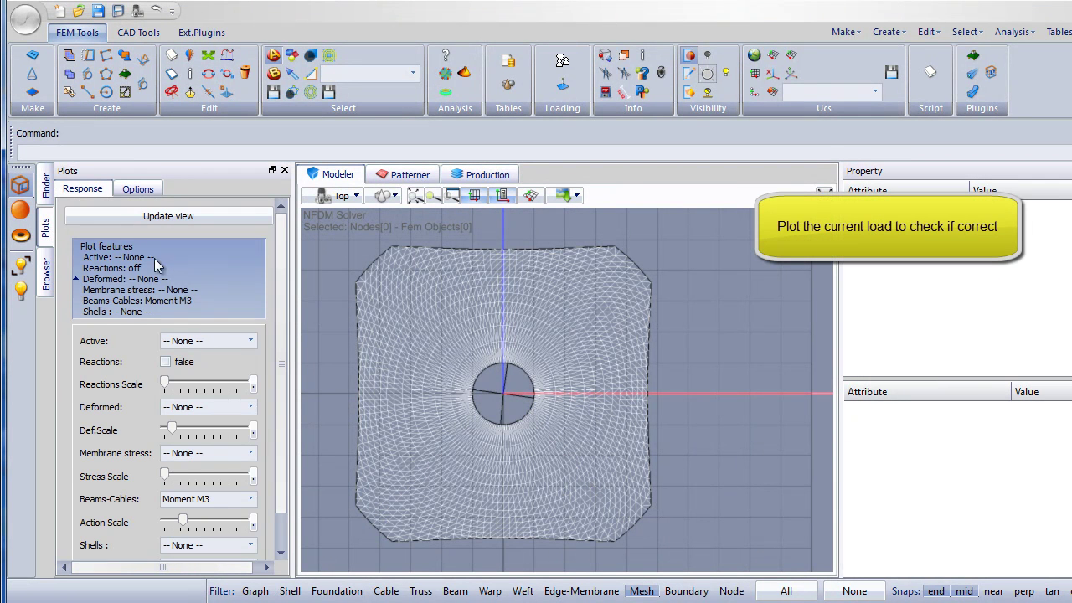
{"action": "left_click", "coordinate": [138, 189]}
{"action": "left_click", "coordinate": [142, 286]}
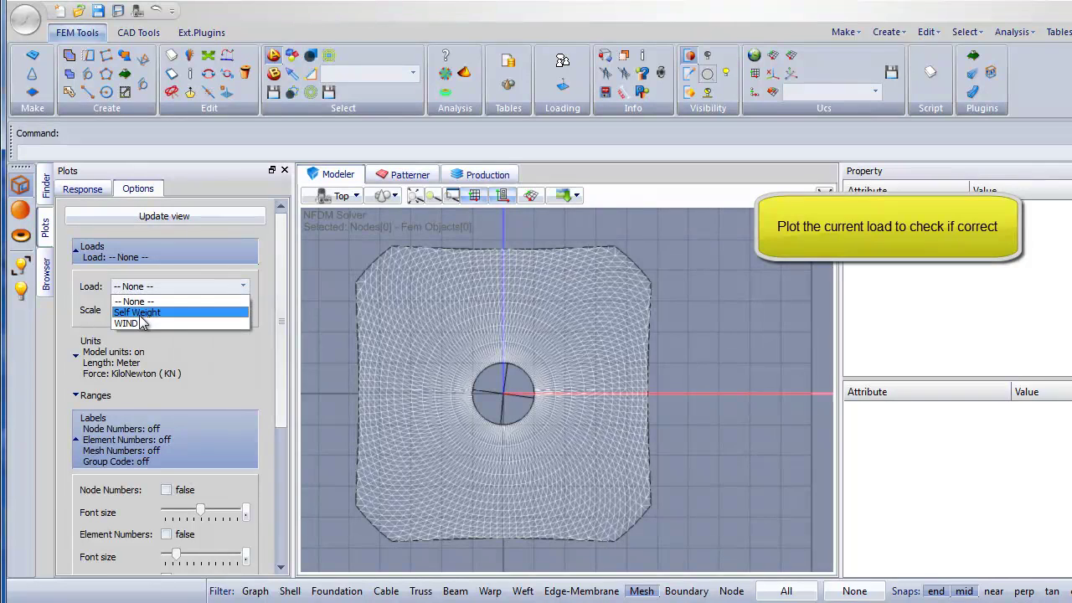
{"action": "left_click", "coordinate": [140, 324]}
{"action": "middle_click_drag", "start_coordinate": [424, 407], "coordinate": [481, 398]}
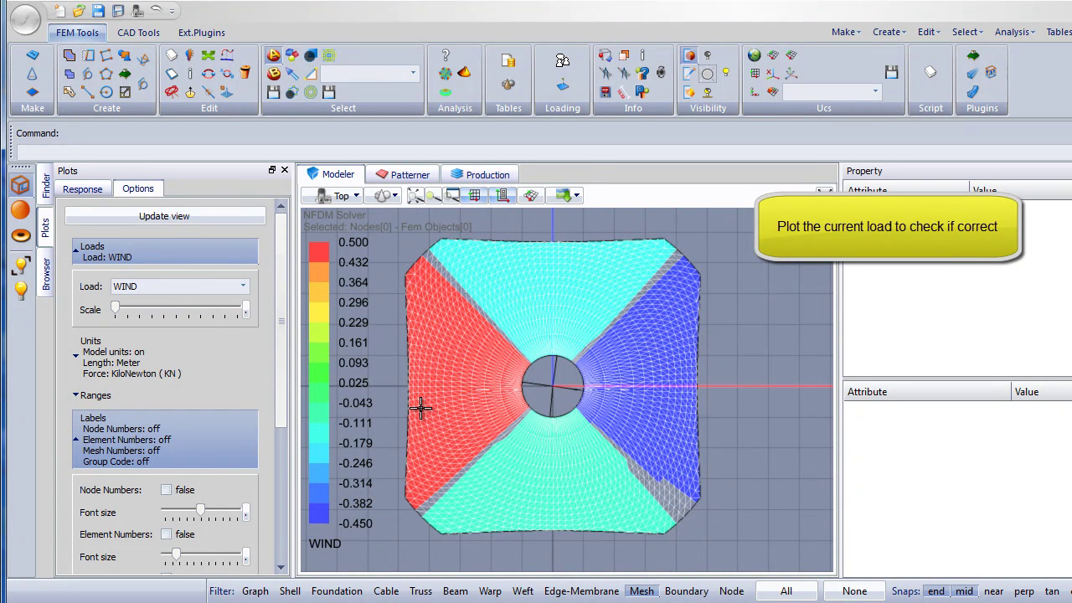
{"action": "left_click", "coordinate": [187, 287]}
{"action": "left_click", "coordinate": [176, 301]}
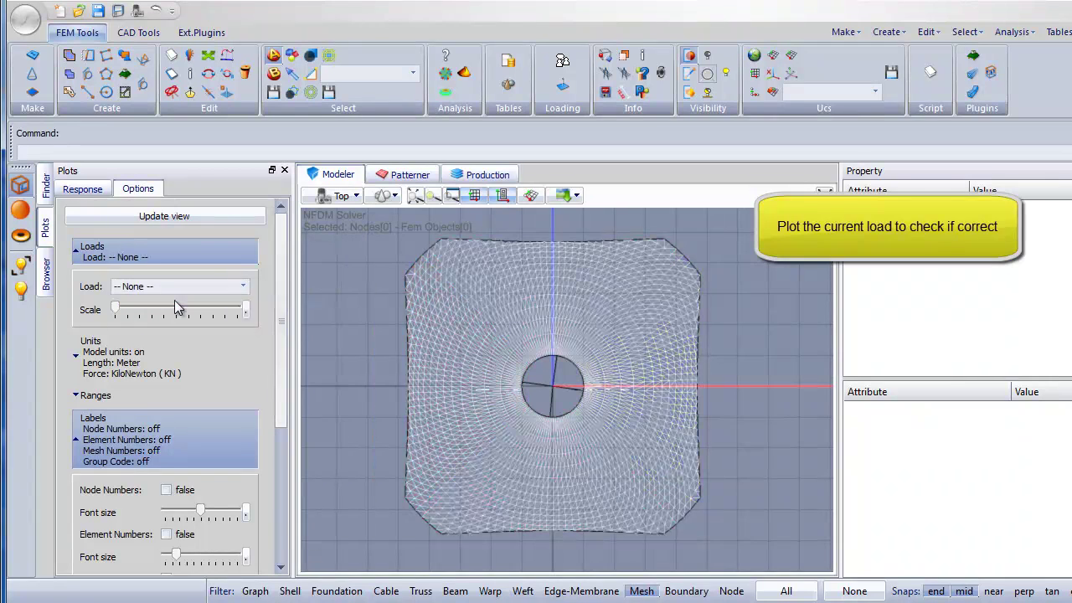
{"action": "middle_click_drag", "start_coordinate": [493, 400], "coordinate": [478, 407]}
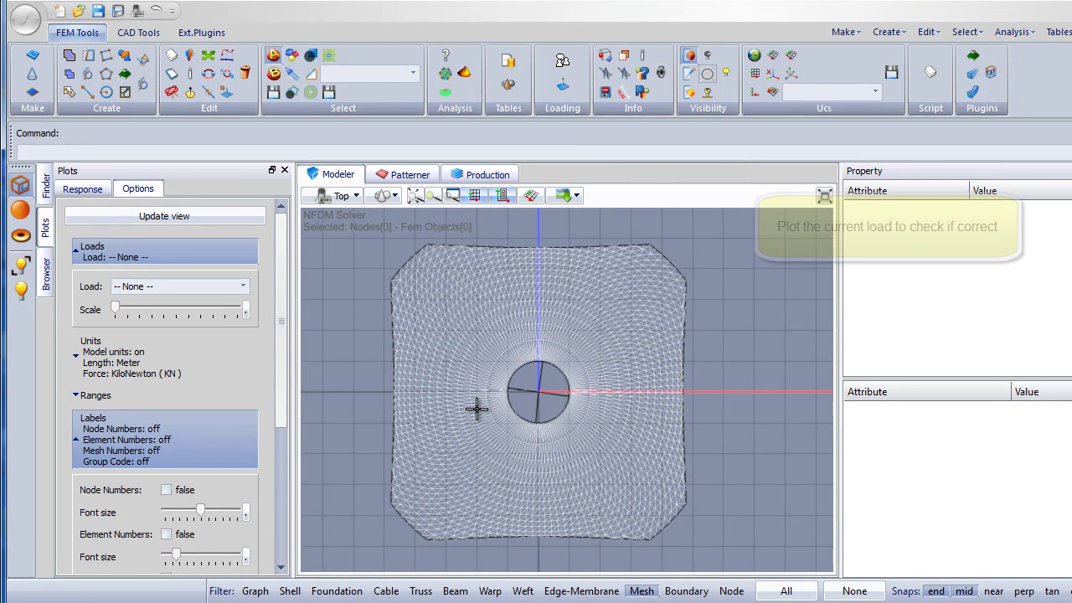
- Switch to the parallel 3D view and save the model
{"action": "key", "text": "p"}
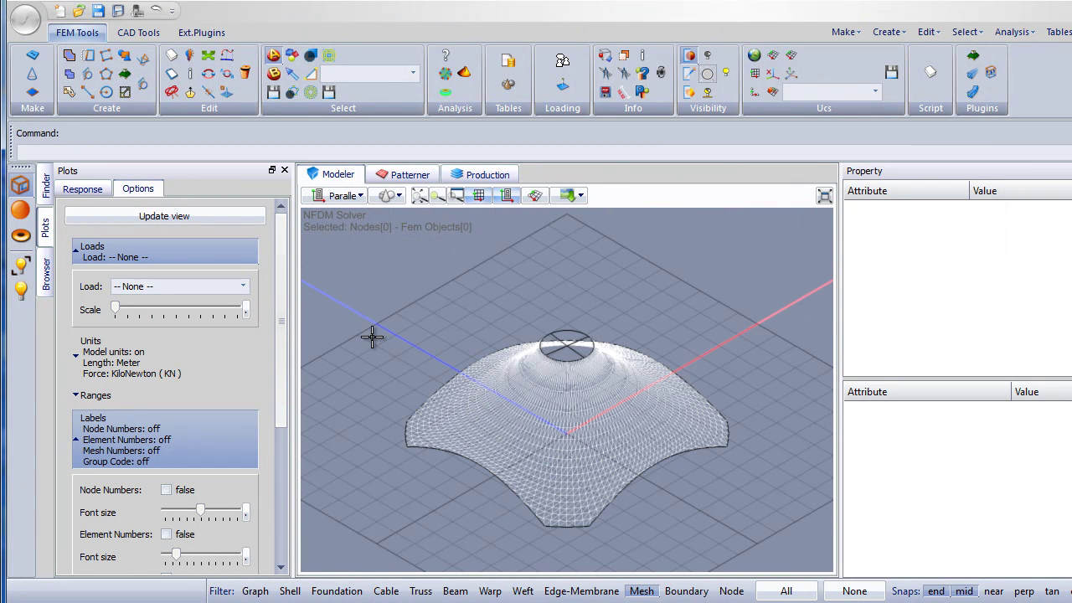
{"action": "left_click", "coordinate": [25, 18]}
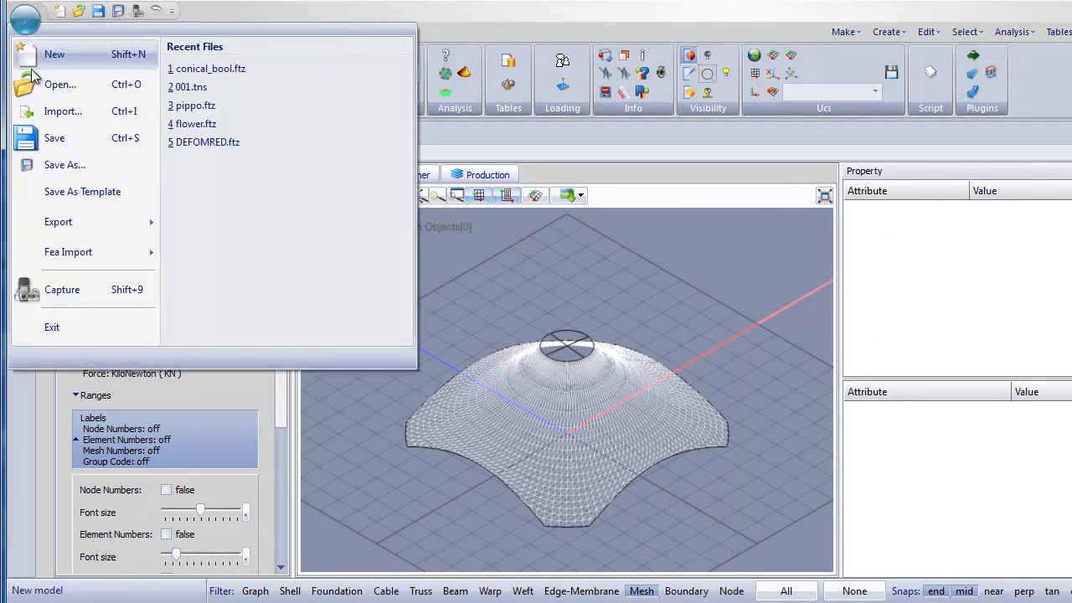
{"action": "left_click", "coordinate": [46, 137]}
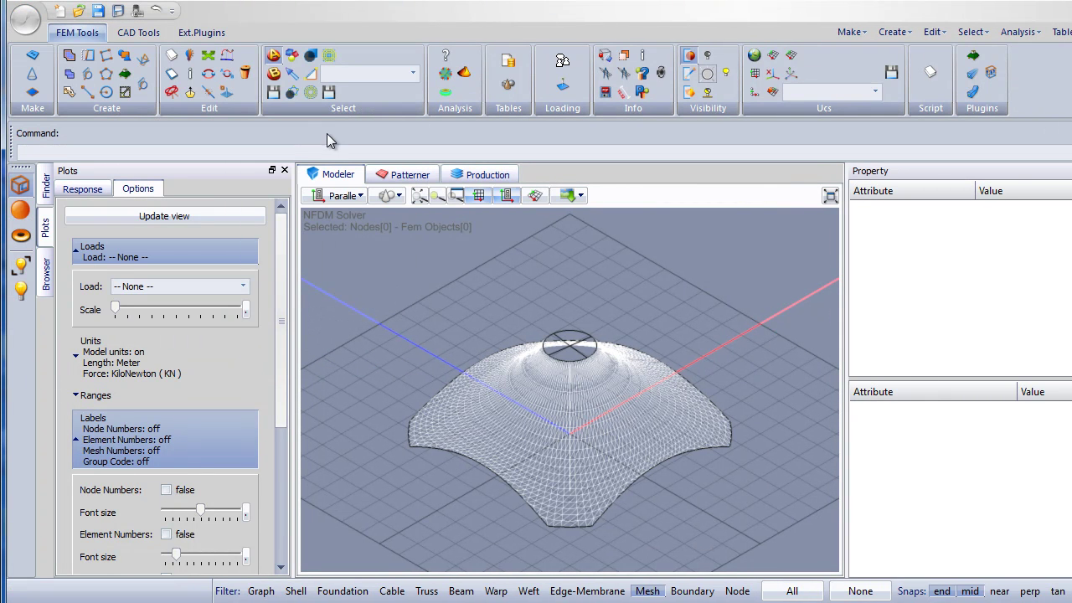
- Open the analysis settings and create a new load combination for the Self Weight and WIND load cases
{"action": "left_click", "coordinate": [464, 74]}
{"action": "left_click_drag", "start_coordinate": [519, 40], "coordinate": [270, 74]}
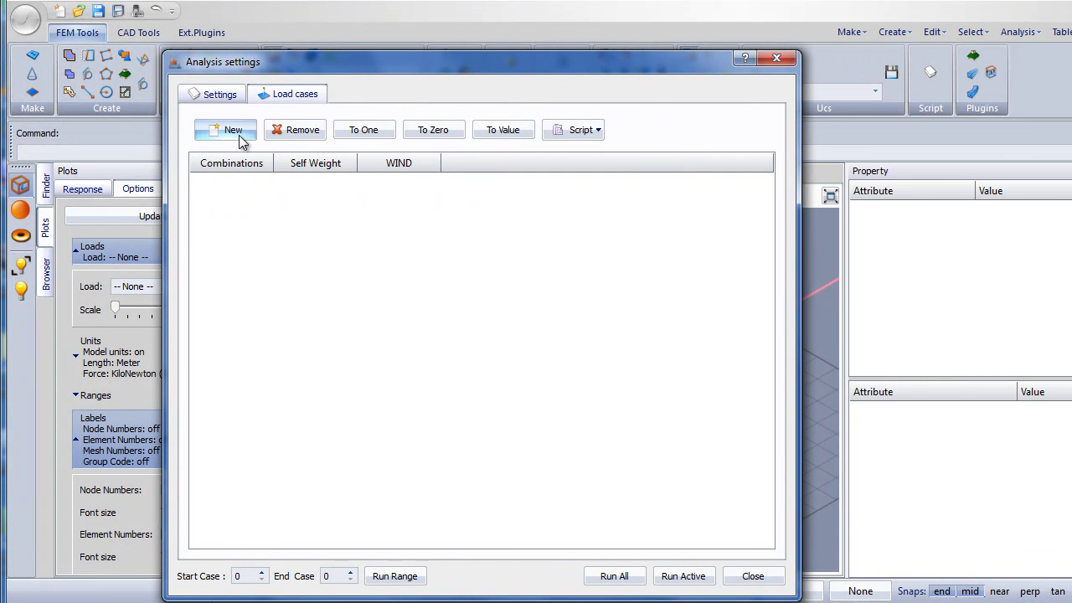
{"action": "left_click", "coordinate": [227, 130]}
{"action": "left_click", "coordinate": [220, 185]}
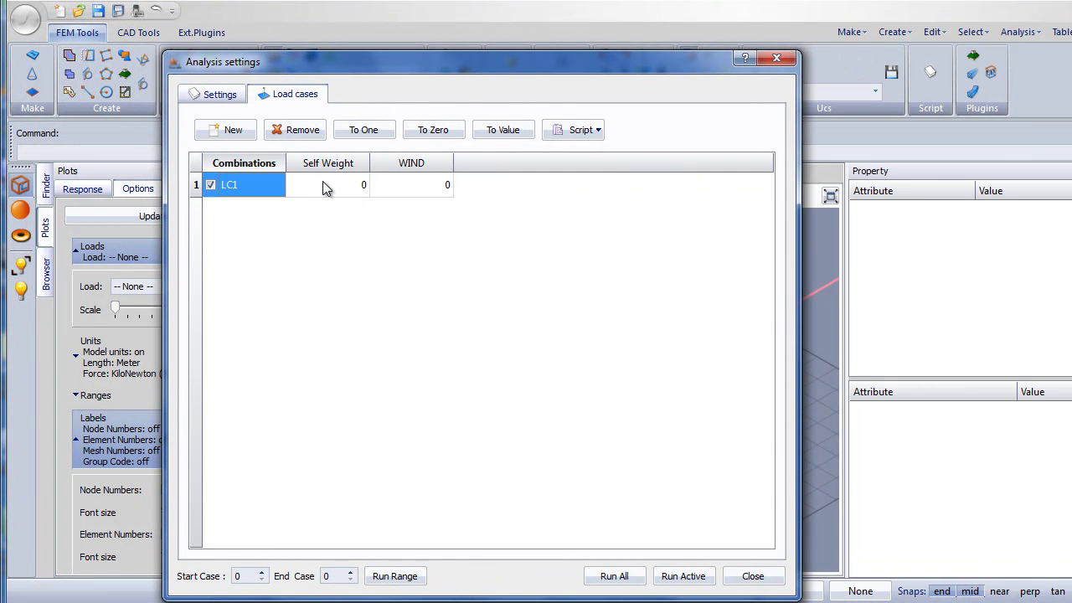
- Set the Self Weight and WIND factors in LC1 to 1, and the energy and displacement convergence tolerances to 1
{"action": "left_click_drag", "start_coordinate": [323, 186], "coordinate": [407, 187]}
{"action": "left_click", "coordinate": [363, 129]}
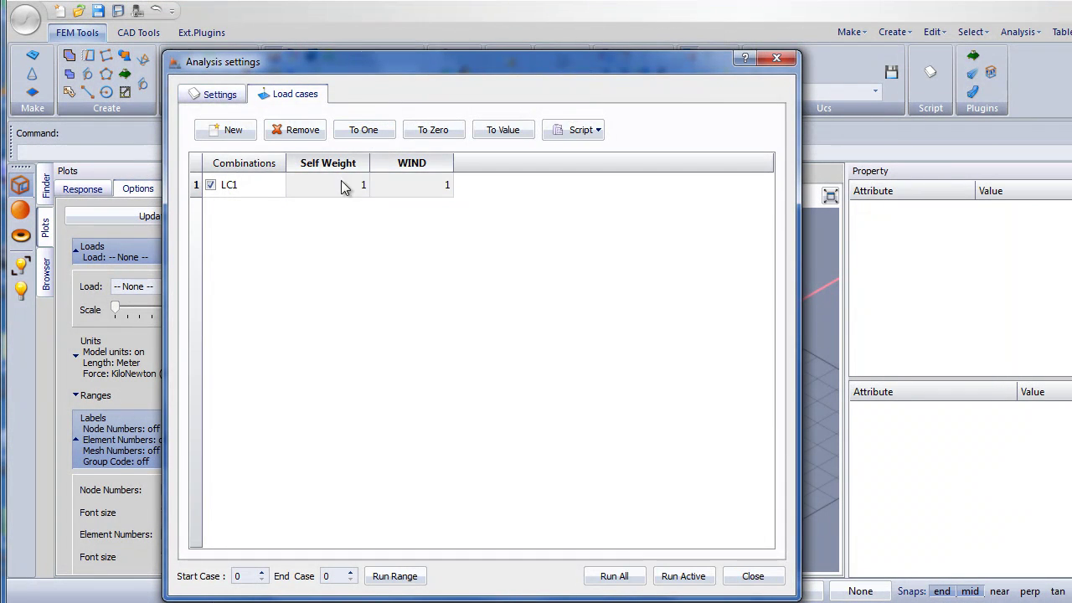
{"action": "left_click", "coordinate": [220, 95]}
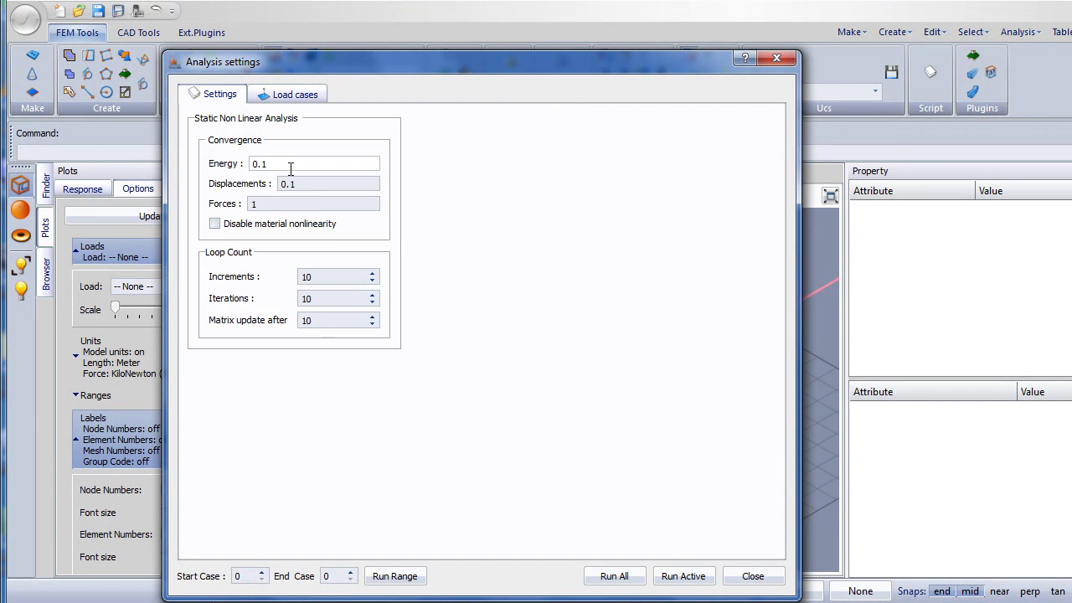
{"action": "type", "text": "1"}
{"action": "double_click", "coordinate": [285, 184]}
{"action": "type", "text": "1"}
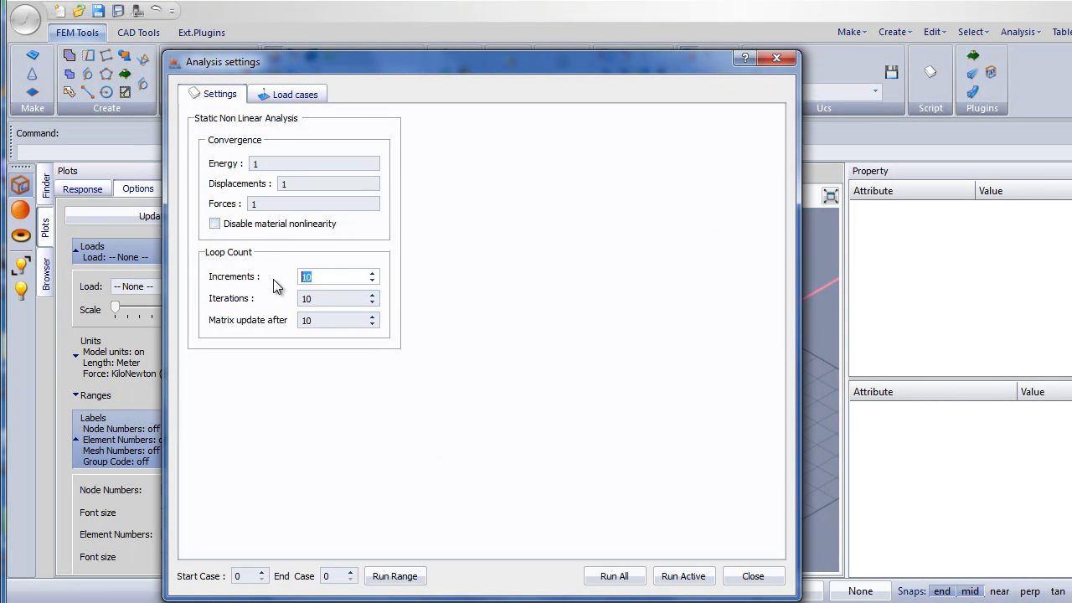
- Run the static analysis for the active combination LC1 and close the solver when it finishes
{"action": "left_click", "coordinate": [670, 578]}
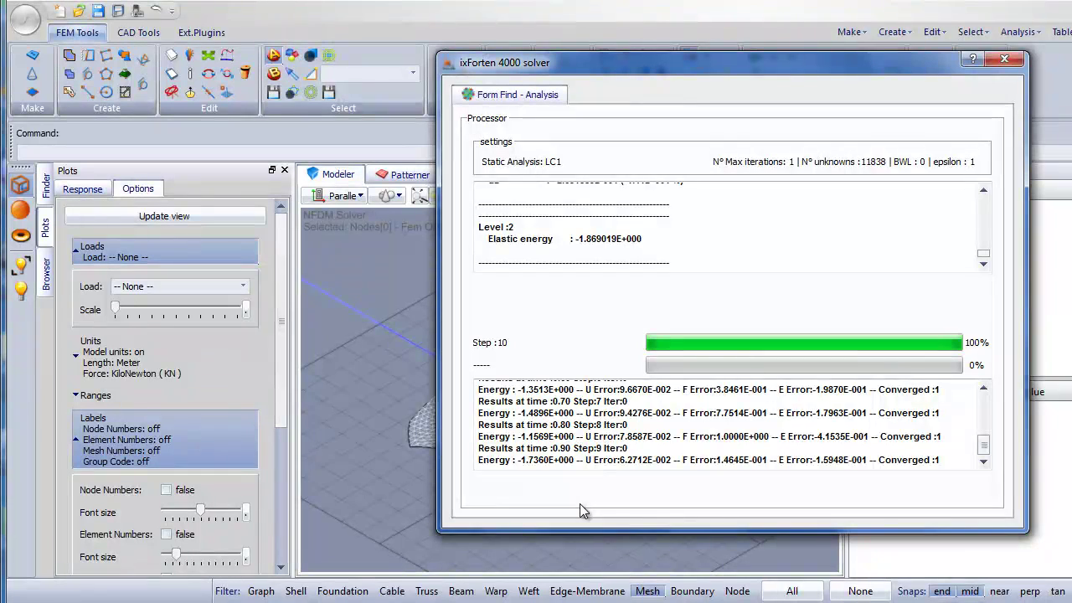
{"action": "left_click", "coordinate": [962, 490]}
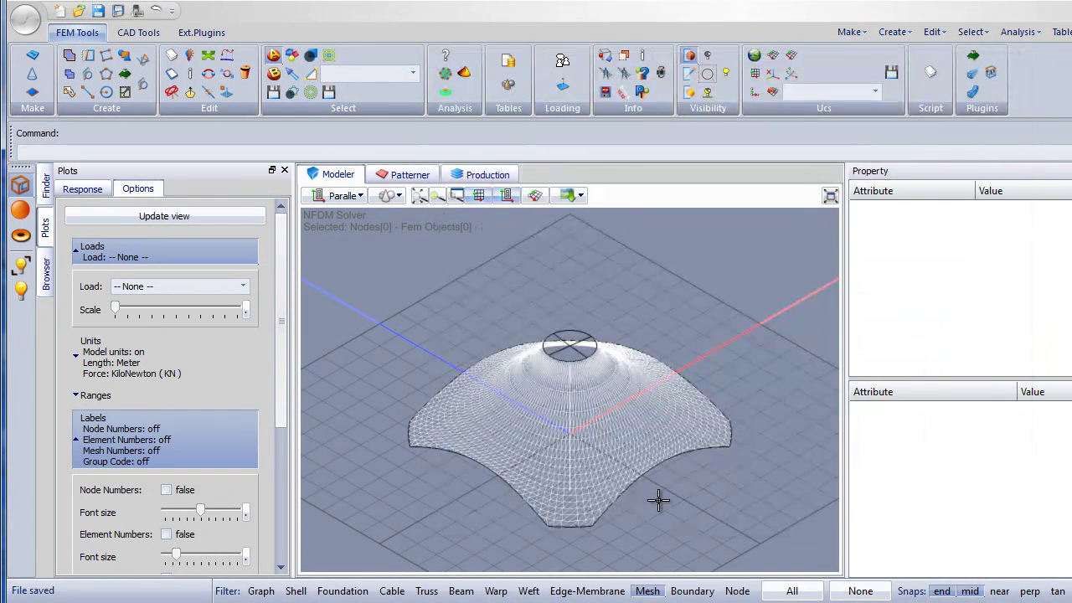
{"action": "middle_click_drag", "start_coordinate": [587, 493], "coordinate": [485, 442]}
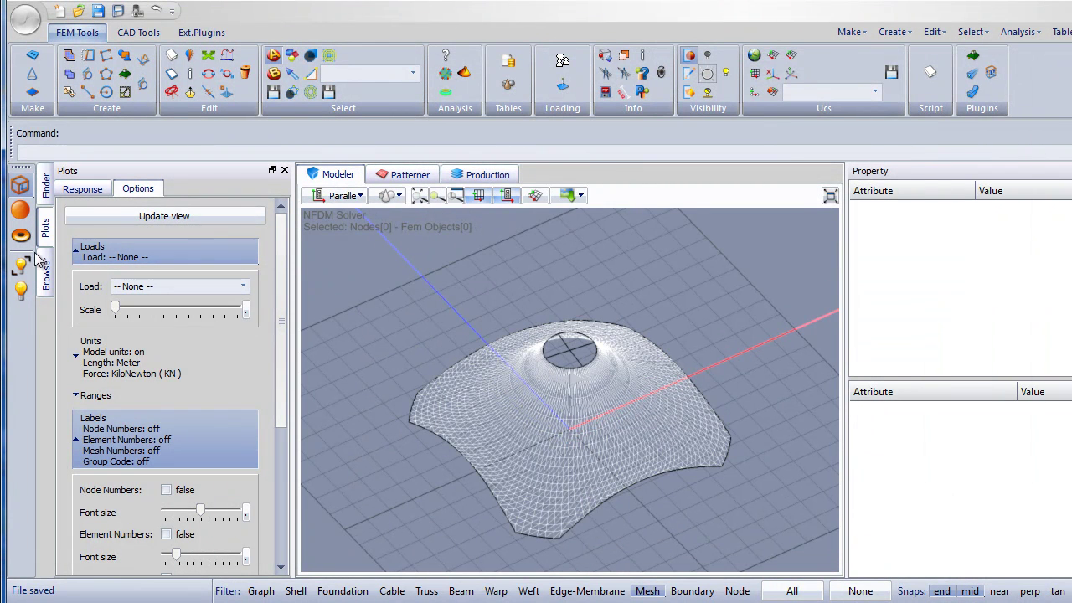
- Plot the NL:LC1 results as beam Moment M3 diagrams and reduce the action scale
{"action": "left_click", "coordinate": [82, 189]}
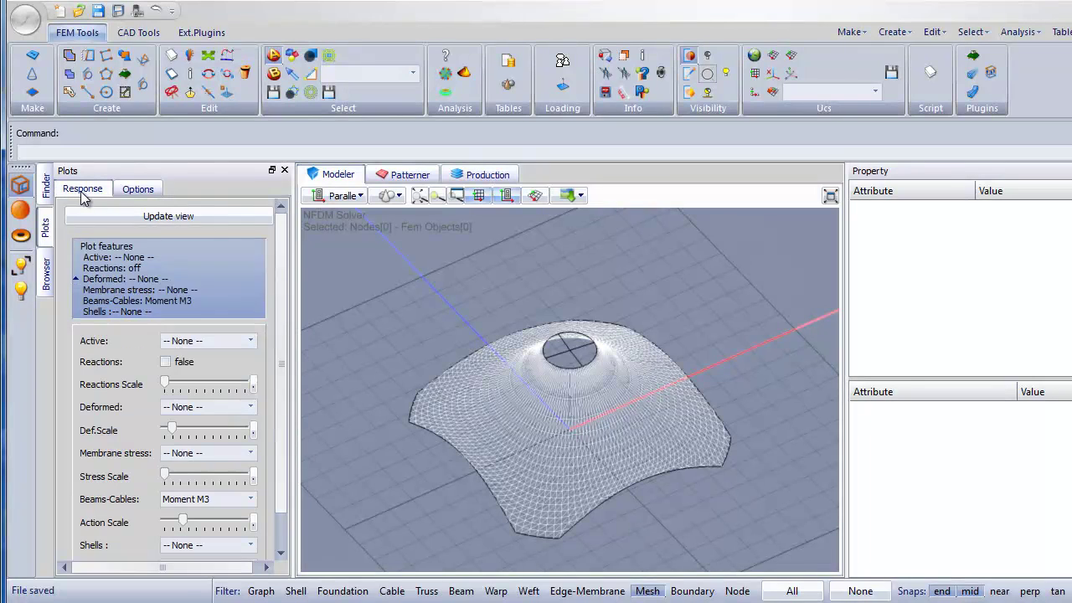
{"action": "left_click", "coordinate": [216, 344]}
{"action": "left_click", "coordinate": [210, 375]}
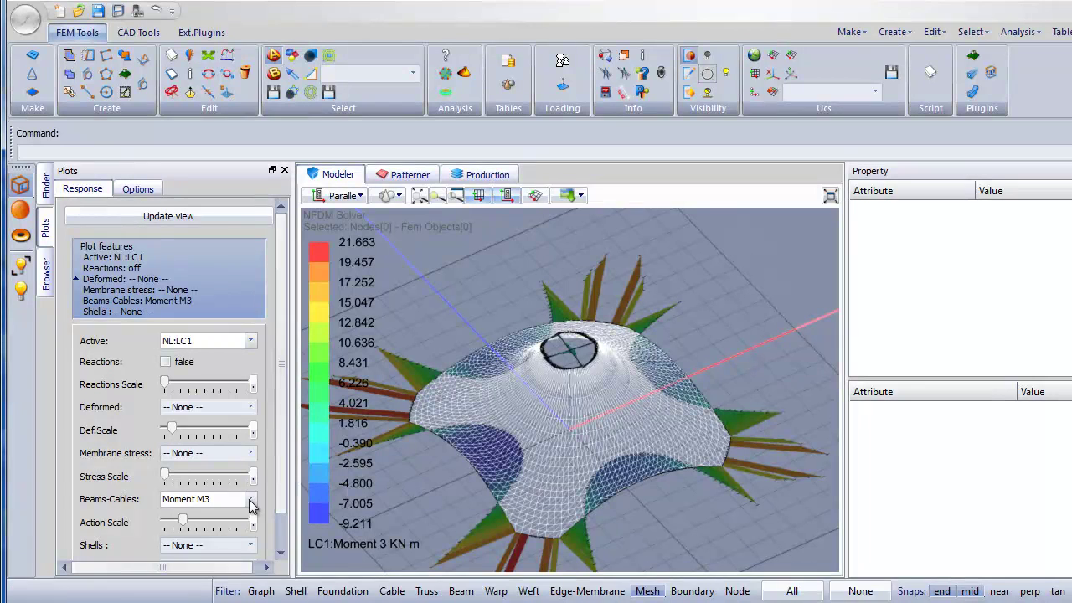
{"action": "left_click_drag", "start_coordinate": [189, 521], "coordinate": [179, 523]}
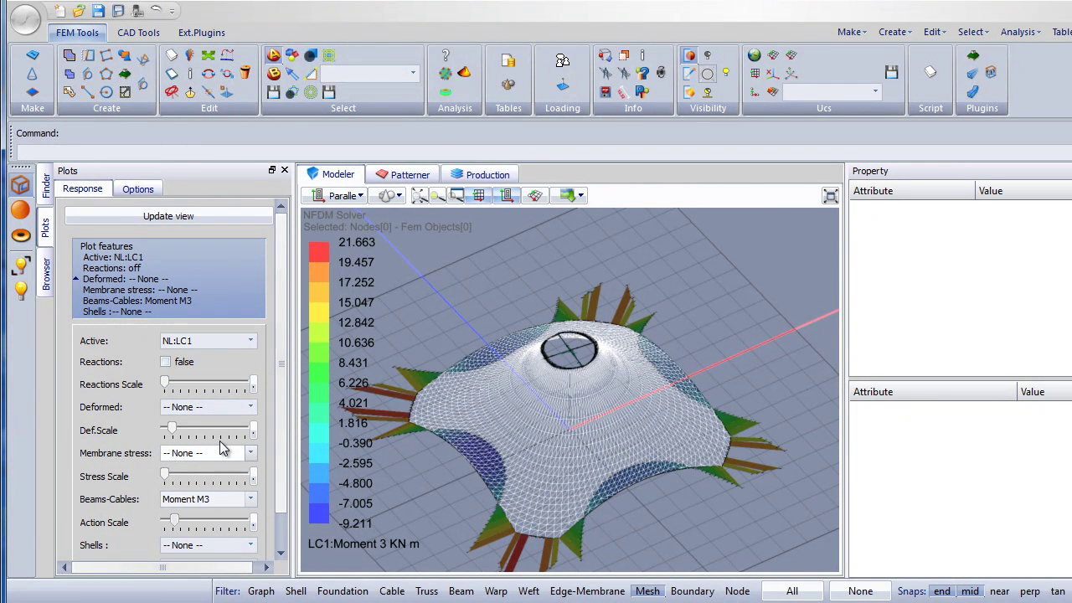
- Turn off the beam moment plot and display the deformed shape as Shaded
{"action": "left_click", "coordinate": [201, 501]}
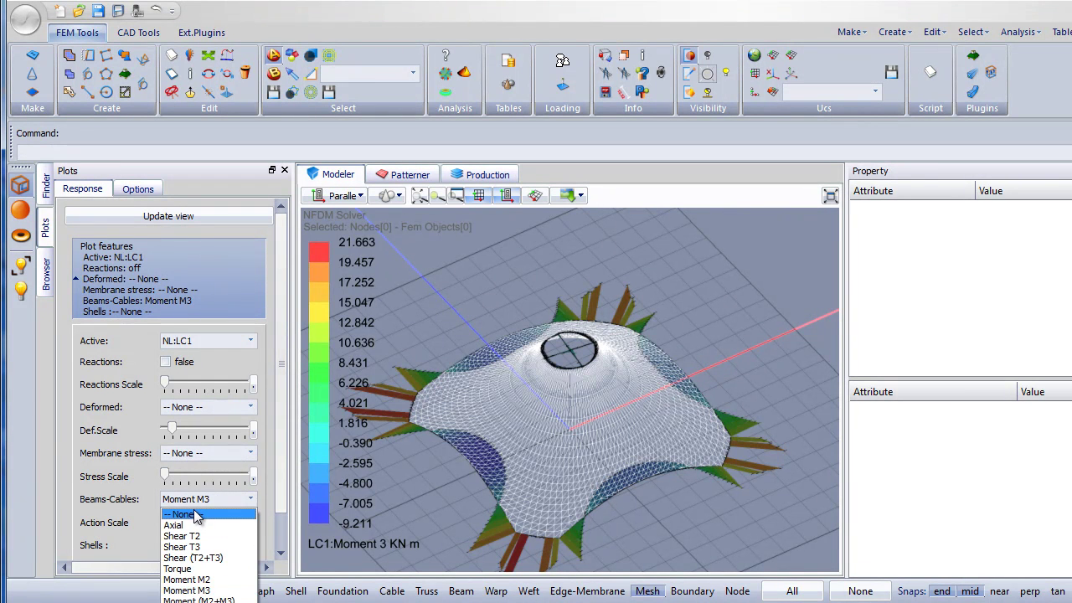
{"action": "left_click", "coordinate": [196, 505]}
{"action": "left_click", "coordinate": [193, 408]}
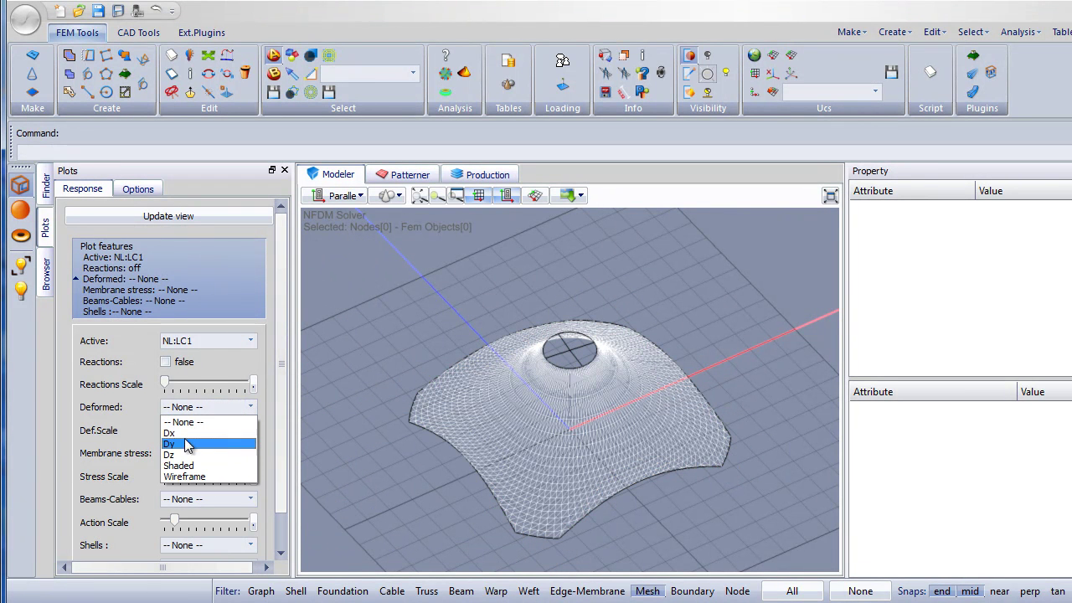
{"action": "left_click", "coordinate": [192, 463]}
{"action": "left_click_drag", "start_coordinate": [553, 466], "coordinate": [512, 443]}
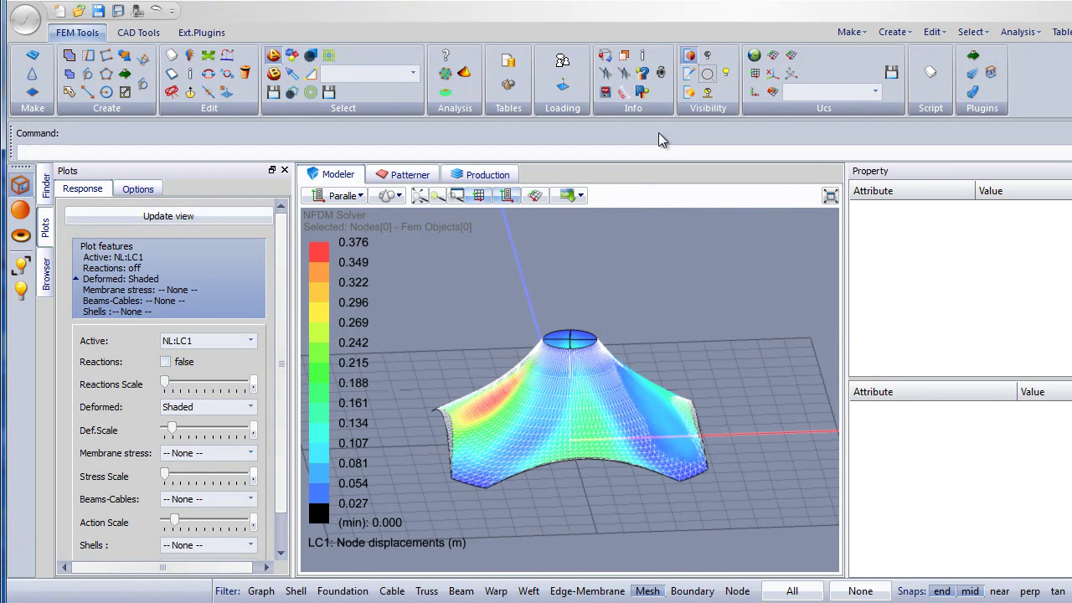
- Hide the mesh lines and examine the shaded deformed shape from the side and close up at a membrane corner
{"action": "left_click", "coordinate": [687, 94]}
{"action": "scroll", "coordinate": [510, 415], "scroll_direction": "up", "scroll_amount": 3}
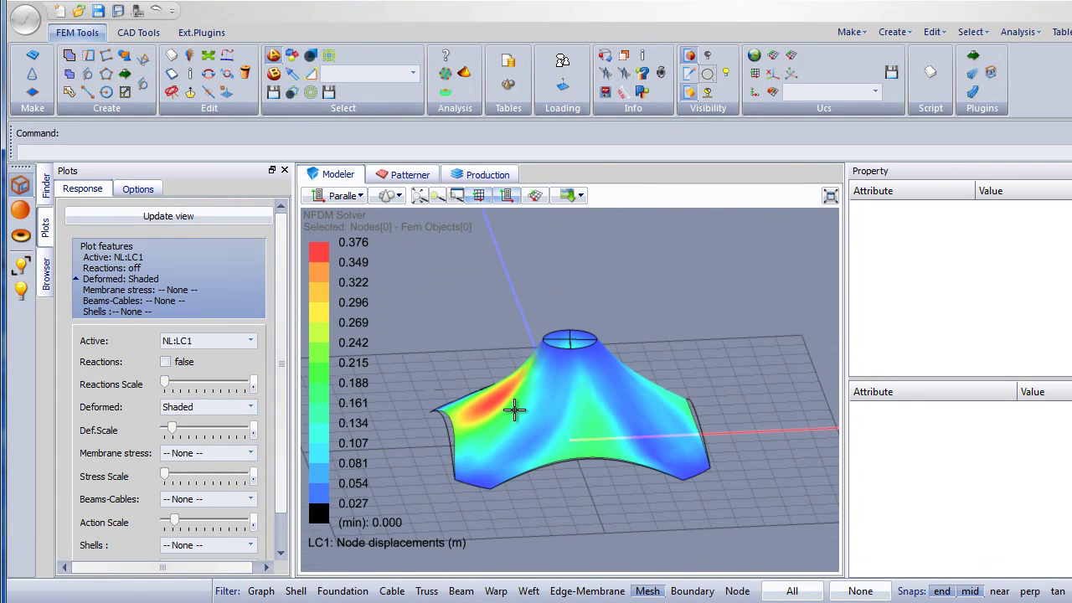
{"action": "mouse_move", "coordinate": [512, 416]}
{"action": "left_mouse_down"}
{"action": "mouse_move", "coordinate": [531, 438]}
{"action": "mouse_move", "coordinate": [608, 438]}
{"action": "mouse_move", "coordinate": [668, 411]}
{"action": "mouse_move", "coordinate": [746, 407]}
{"action": "mouse_move", "coordinate": [603, 424]}
{"action": "mouse_move", "coordinate": [504, 399]}
{"action": "left_mouse_up"}
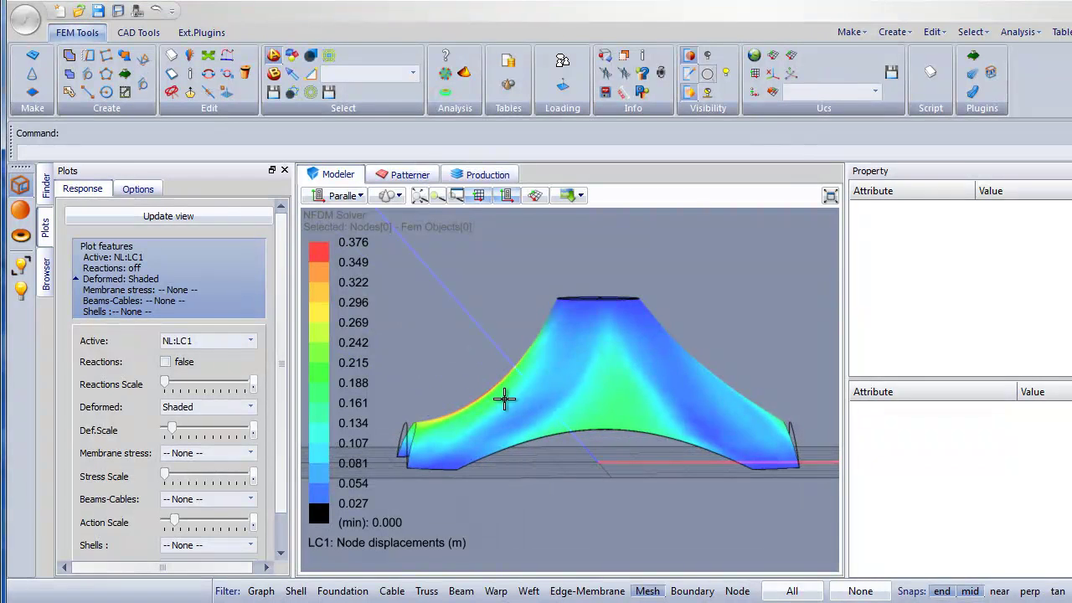
{"action": "scroll", "coordinate": [421, 418], "scroll_direction": "up", "scroll_amount": 5}
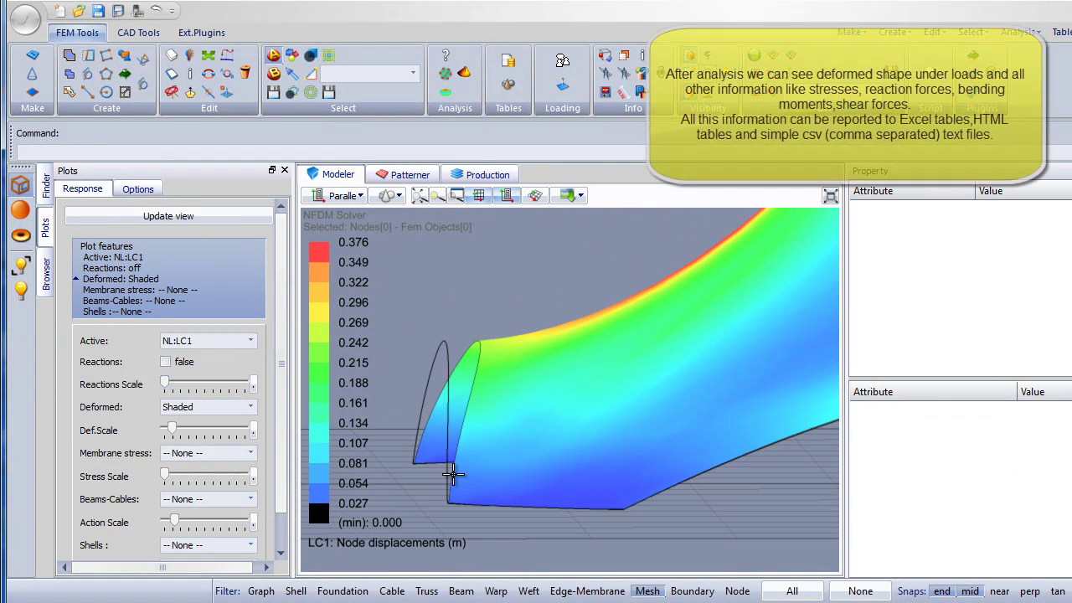
{"action": "mouse_move", "coordinate": [430, 413]}
{"action": "left_mouse_down"}
{"action": "mouse_move", "coordinate": [399, 391]}
{"action": "mouse_move", "coordinate": [651, 433]}
{"action": "mouse_move", "coordinate": [586, 444]}
{"action": "mouse_move", "coordinate": [522, 433]}
{"action": "mouse_move", "coordinate": [713, 460]}
{"action": "mouse_move", "coordinate": [533, 438]}
{"action": "mouse_move", "coordinate": [696, 467]}
{"action": "mouse_move", "coordinate": [622, 427]}
{"action": "mouse_move", "coordinate": [634, 443]}
{"action": "mouse_move", "coordinate": [706, 436]}
{"action": "mouse_move", "coordinate": [730, 461]}
{"action": "mouse_move", "coordinate": [712, 451]}
{"action": "left_mouse_up"}
- Turn off the deformed shape and plot the sI membrane stress to examine its distribution from above
{"action": "left_click", "coordinate": [206, 407]}
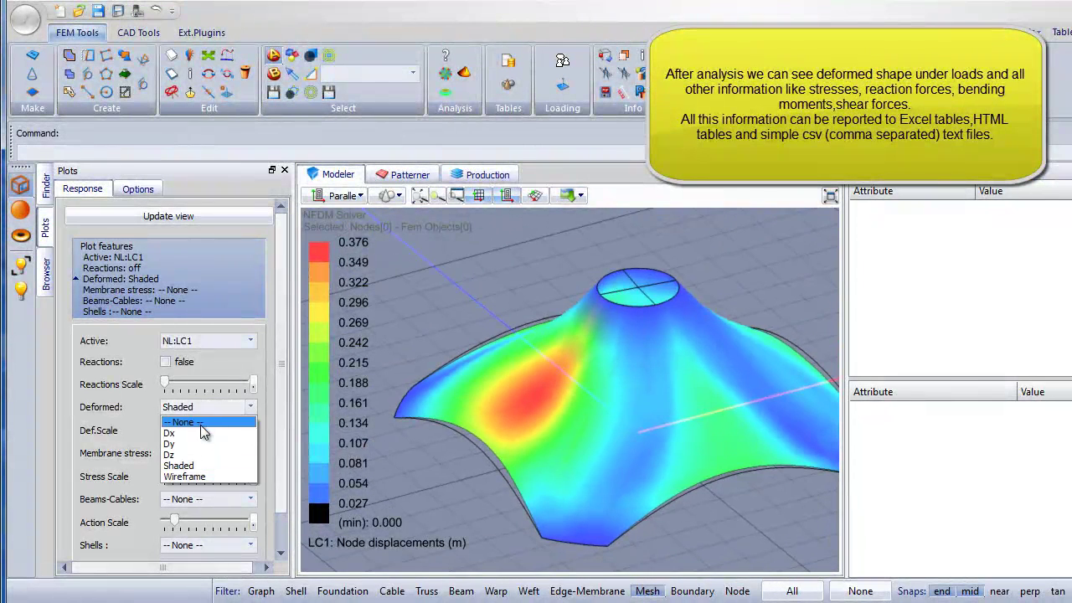
{"action": "left_click", "coordinate": [193, 425]}
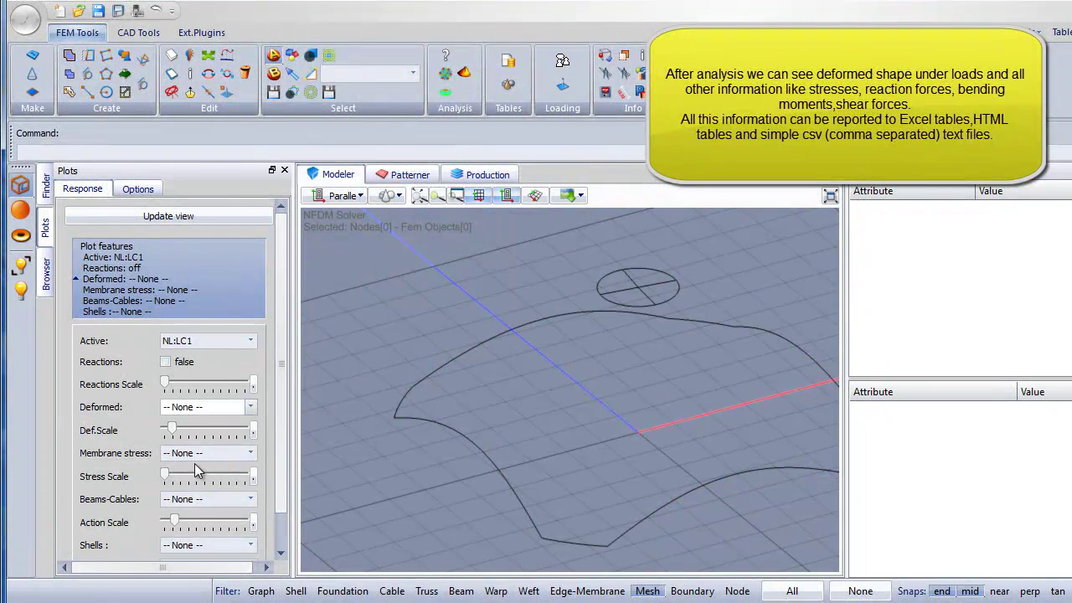
{"action": "left_click", "coordinate": [194, 454]}
{"action": "left_click", "coordinate": [192, 481]}
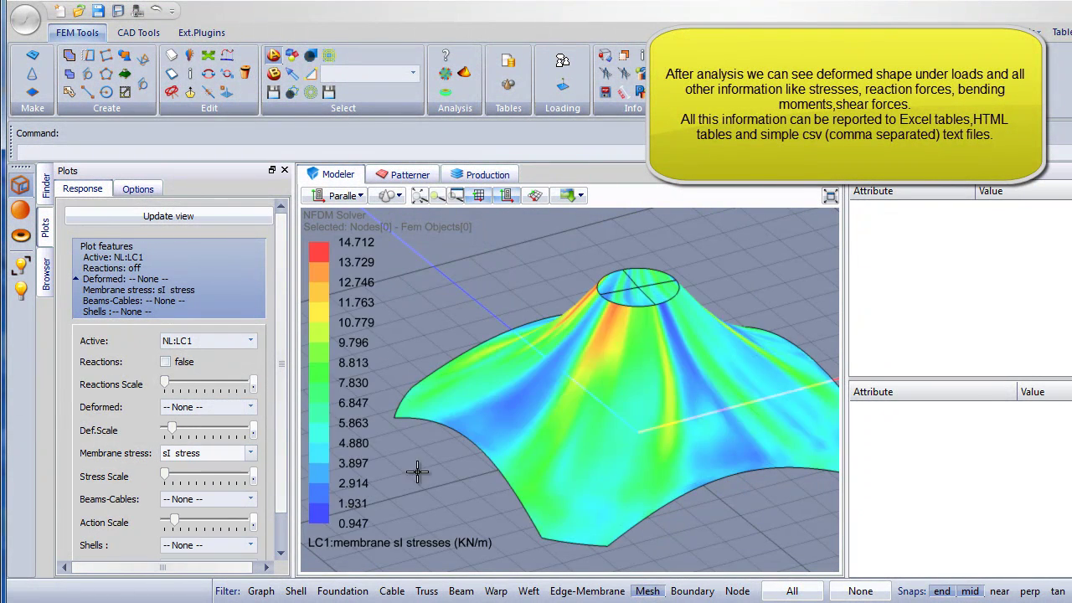
{"action": "left_click_drag", "start_coordinate": [455, 445], "coordinate": [669, 461]}
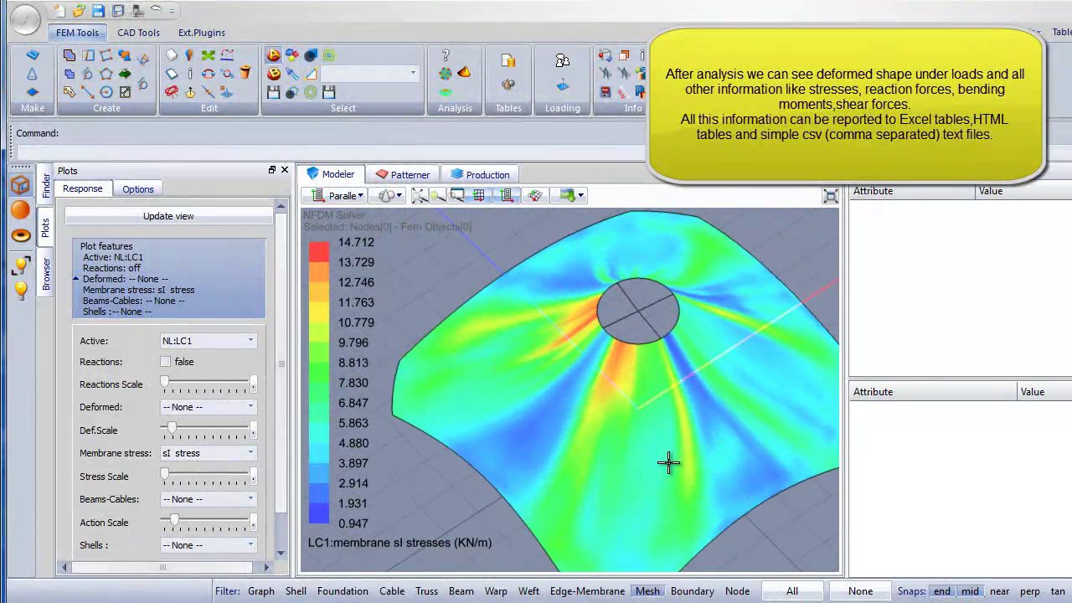
- Plot the Von Mises membrane stress and turn the membrane stress plot off
{"action": "left_click", "coordinate": [231, 453]}
{"action": "left_click", "coordinate": [188, 506]}
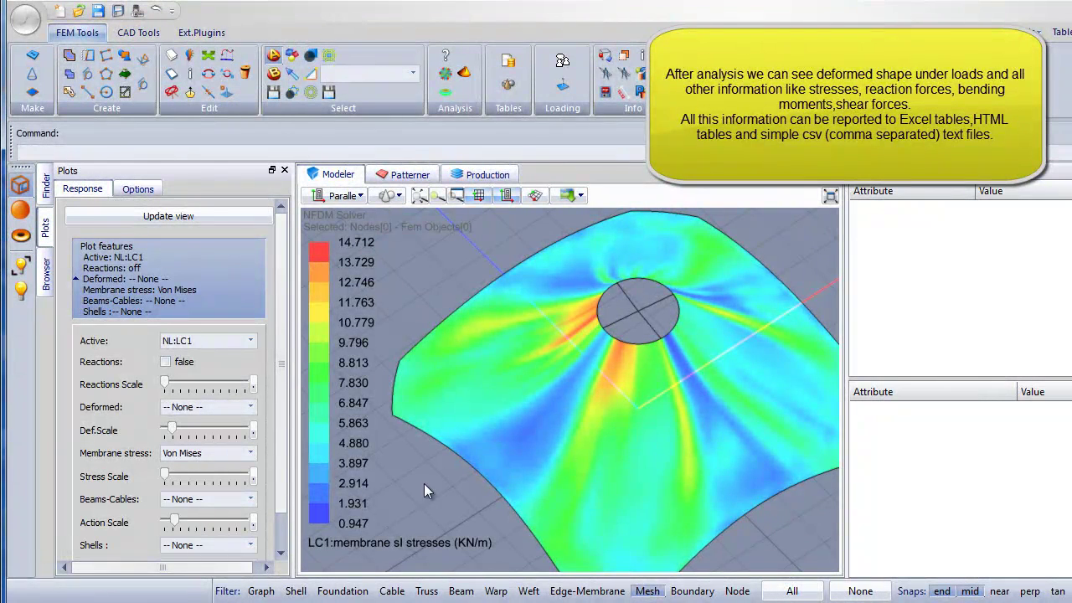
{"action": "left_click", "coordinate": [201, 456]}
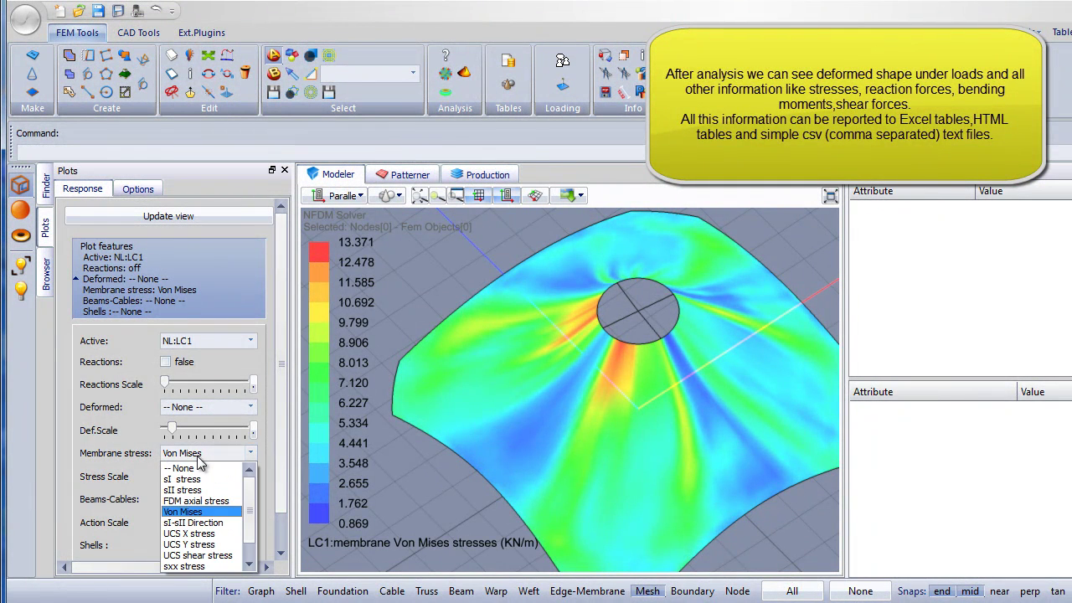
{"action": "left_click", "coordinate": [194, 478]}
{"action": "scroll", "coordinate": [281, 483], "scroll_direction": "down", "scroll_amount": 2}
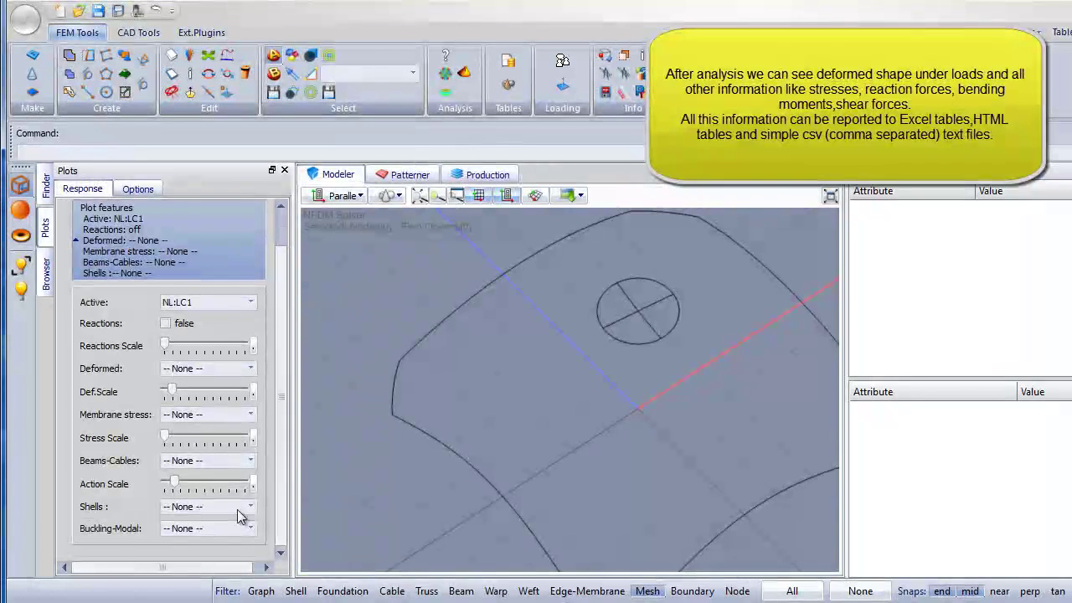
- Plot the Axial forces on the beams and examine them around the frame
{"action": "left_click", "coordinate": [197, 461]}
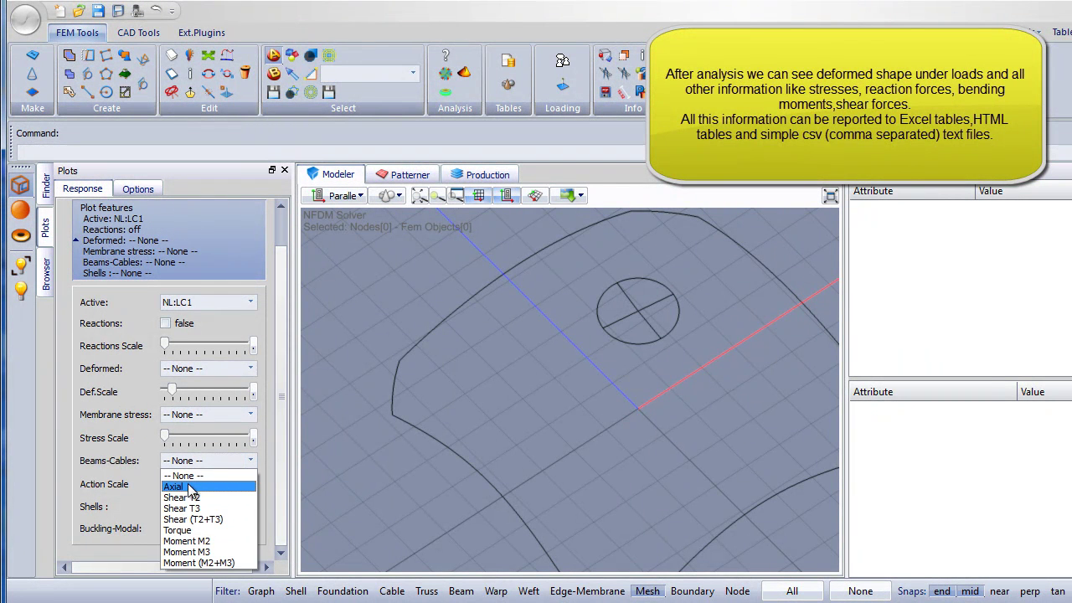
{"action": "key", "text": "Return"}
{"action": "middle_click_drag", "start_coordinate": [513, 501], "coordinate": [536, 439]}
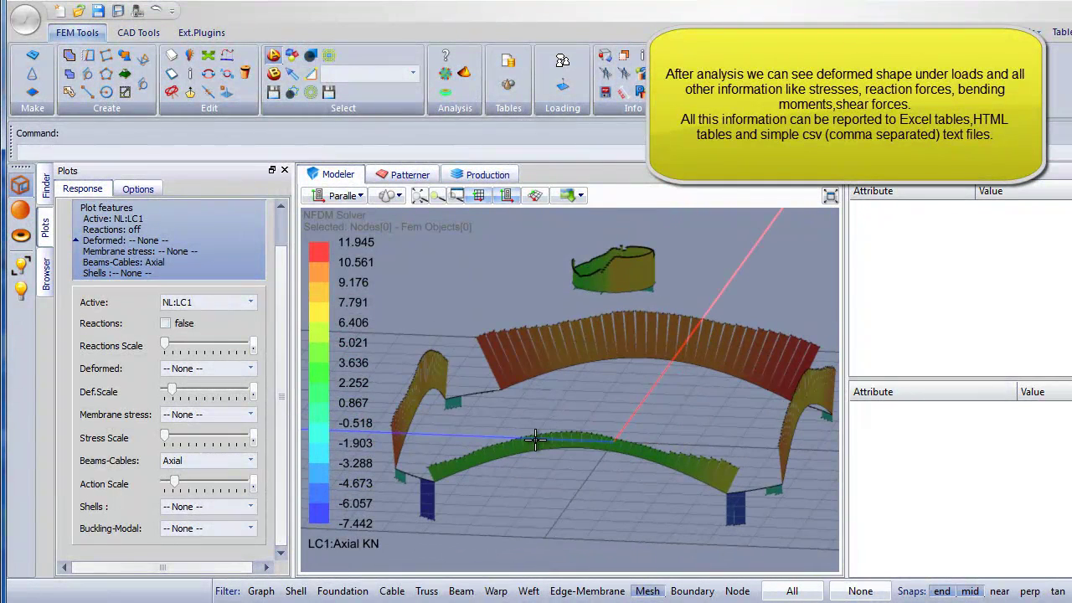
- Plot the beam Moment M2 with a larger action scale and examine the diagrams at the top ring
{"action": "left_click", "coordinate": [210, 462]}
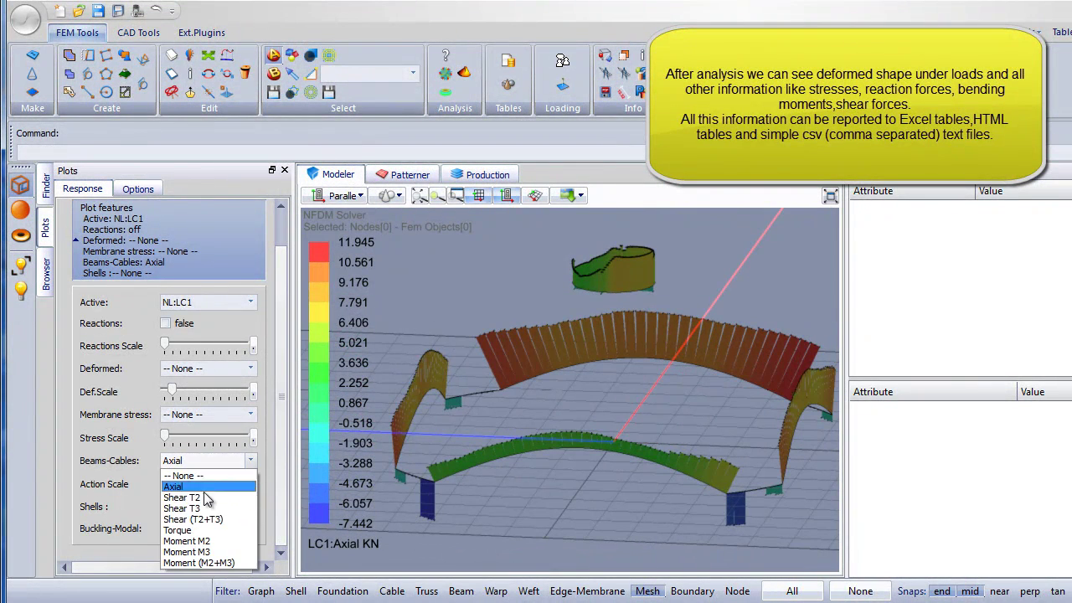
{"action": "left_click", "coordinate": [203, 547]}
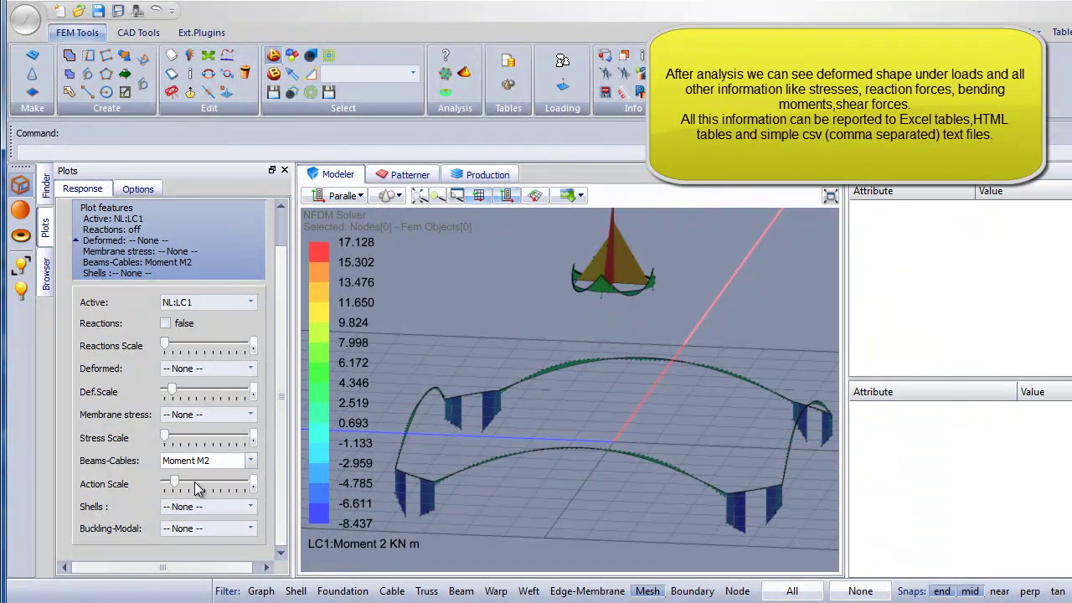
{"action": "left_click_drag", "start_coordinate": [176, 487], "coordinate": [202, 486]}
{"action": "middle_click_drag", "start_coordinate": [485, 453], "coordinate": [539, 455]}
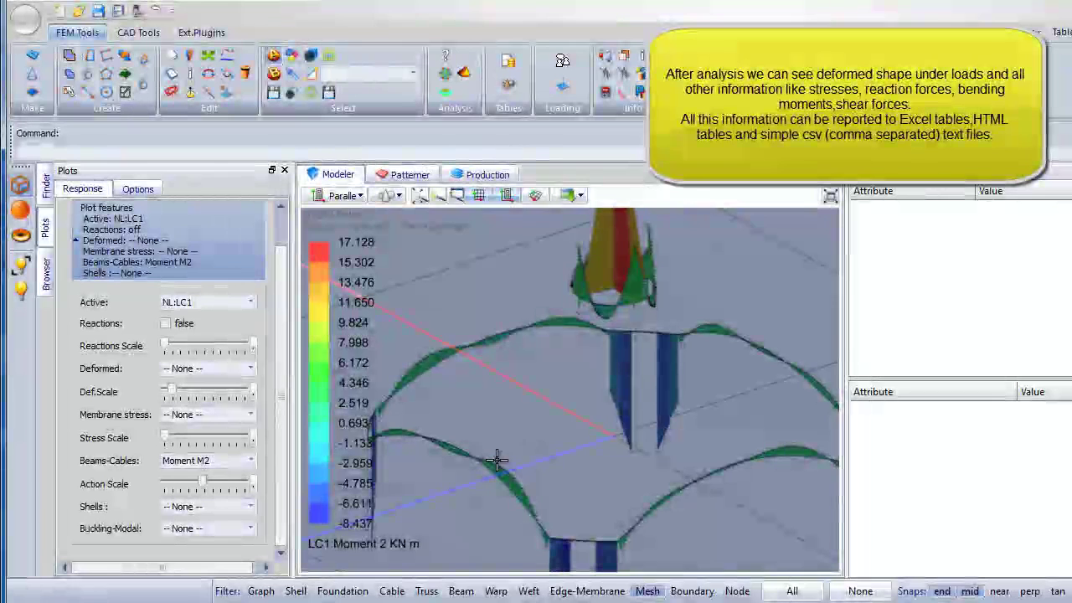
{"action": "scroll", "coordinate": [531, 460], "scroll_direction": "down", "scroll_amount": 2}
{"action": "scroll", "coordinate": [616, 250], "scroll_direction": "up", "scroll_amount": 3}
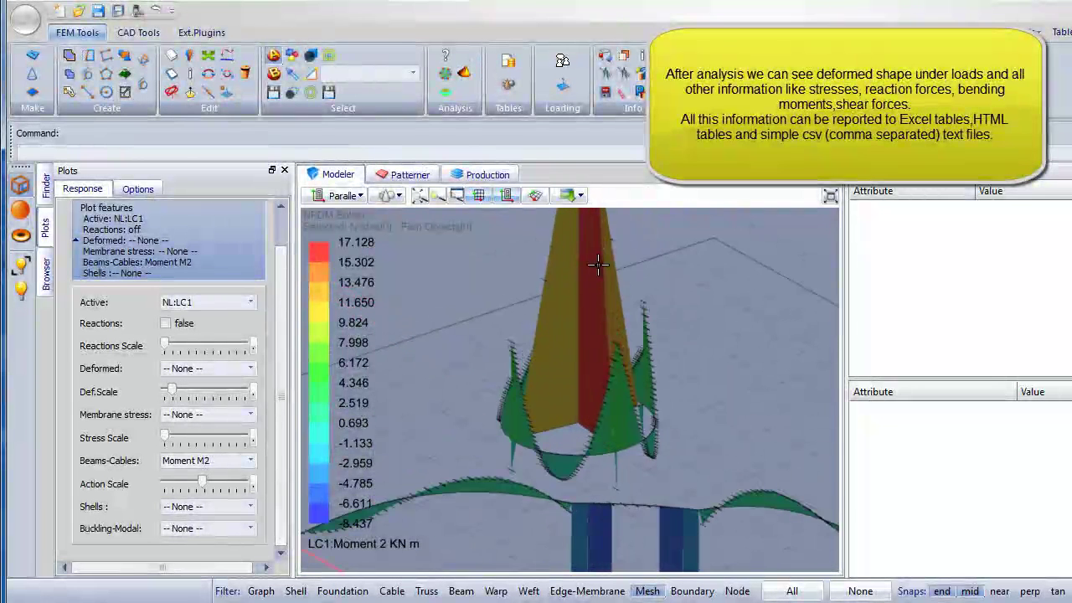
- Plot the beam Moment M3 with a smaller action scale and examine the diagrams along the edge beams
{"action": "left_click", "coordinate": [211, 465]}
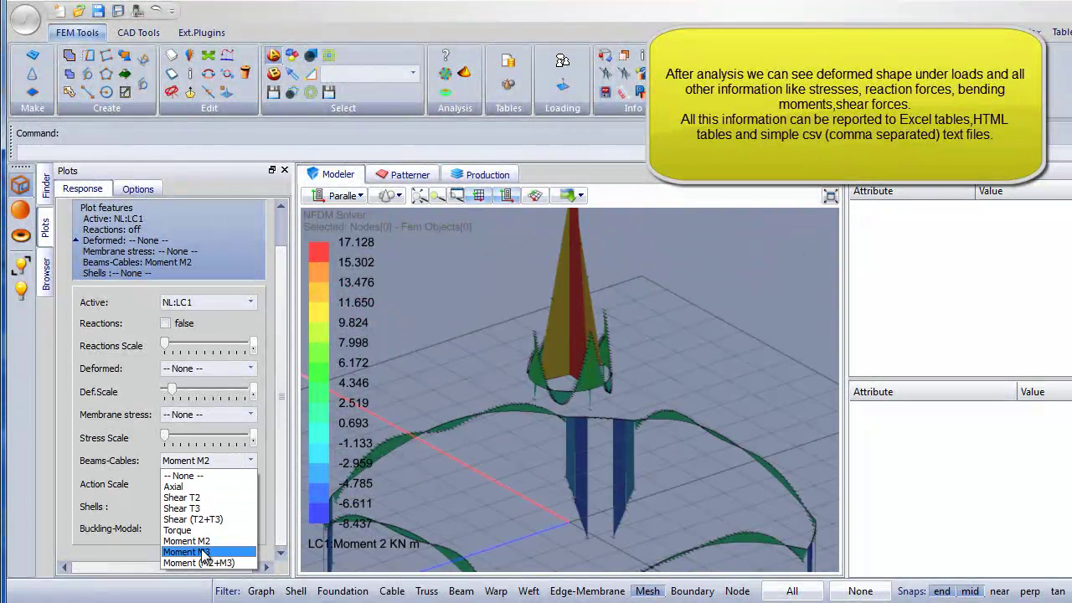
{"action": "left_click", "coordinate": [203, 565]}
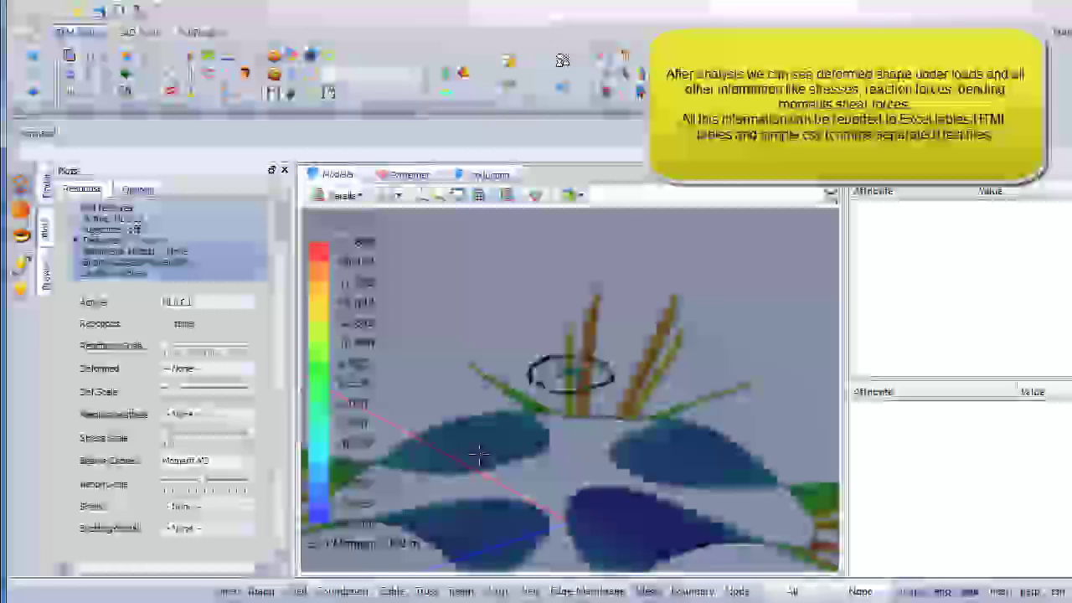
{"action": "mouse_move", "coordinate": [517, 462]}
{"action": "middle_mouse_down"}
{"action": "mouse_move", "coordinate": [512, 411]}
{"action": "mouse_move", "coordinate": [504, 472]}
{"action": "middle_mouse_up"}
{"action": "scroll", "coordinate": [528, 395], "scroll_direction": "down", "scroll_amount": 2}
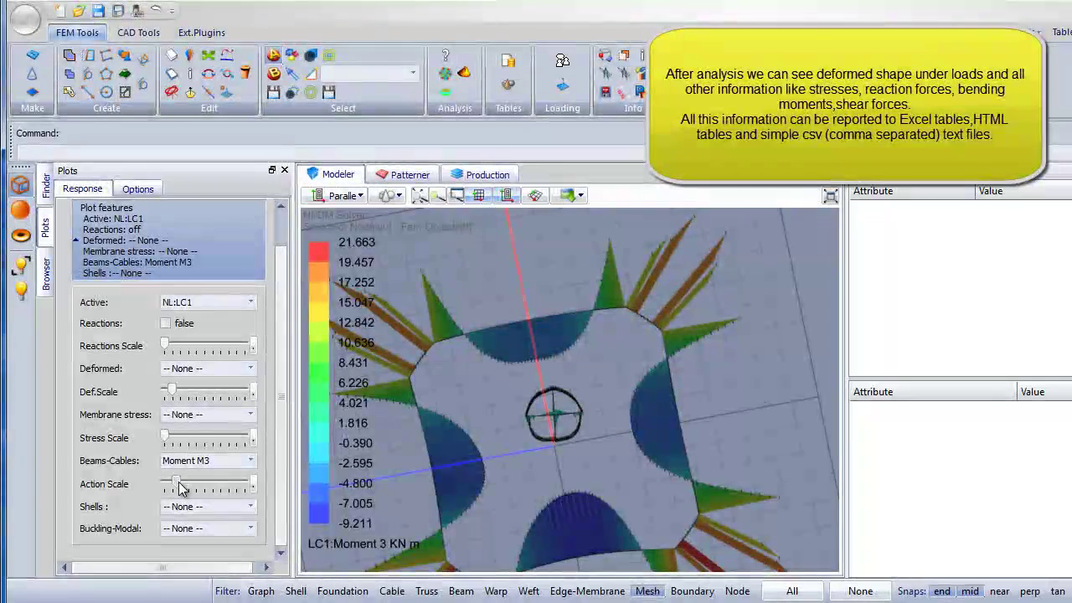
{"action": "left_click_drag", "start_coordinate": [186, 491], "coordinate": [181, 490]}
{"action": "middle_click_drag", "start_coordinate": [589, 483], "coordinate": [641, 447]}
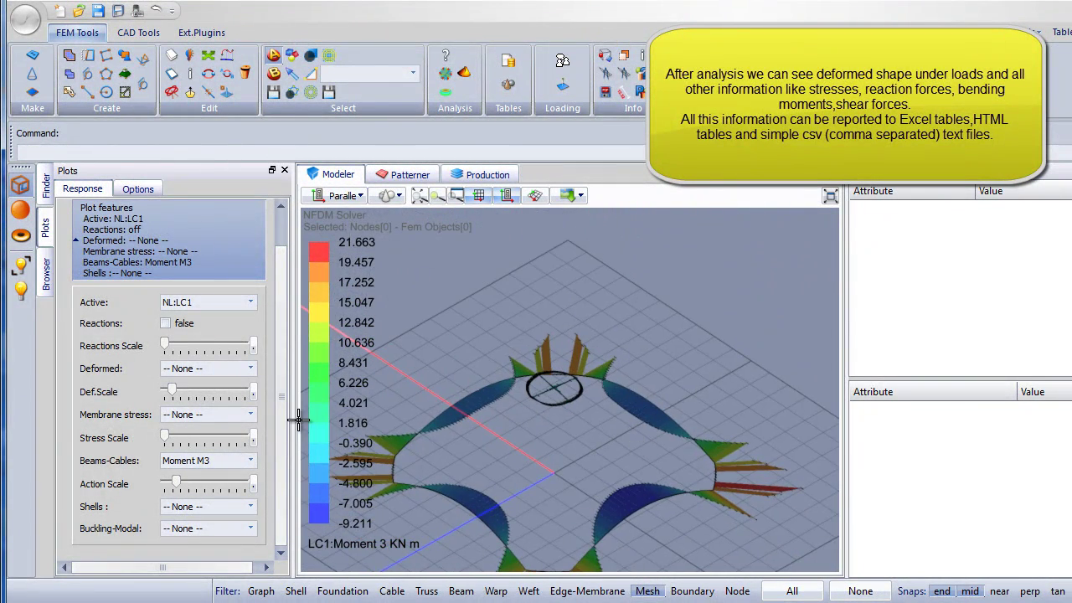
- Show the reactions with a larger scale and turn off the beam plot to examine the reaction arrows
{"action": "left_click", "coordinate": [167, 323]}
{"action": "left_click_drag", "start_coordinate": [199, 344], "coordinate": [202, 346]}
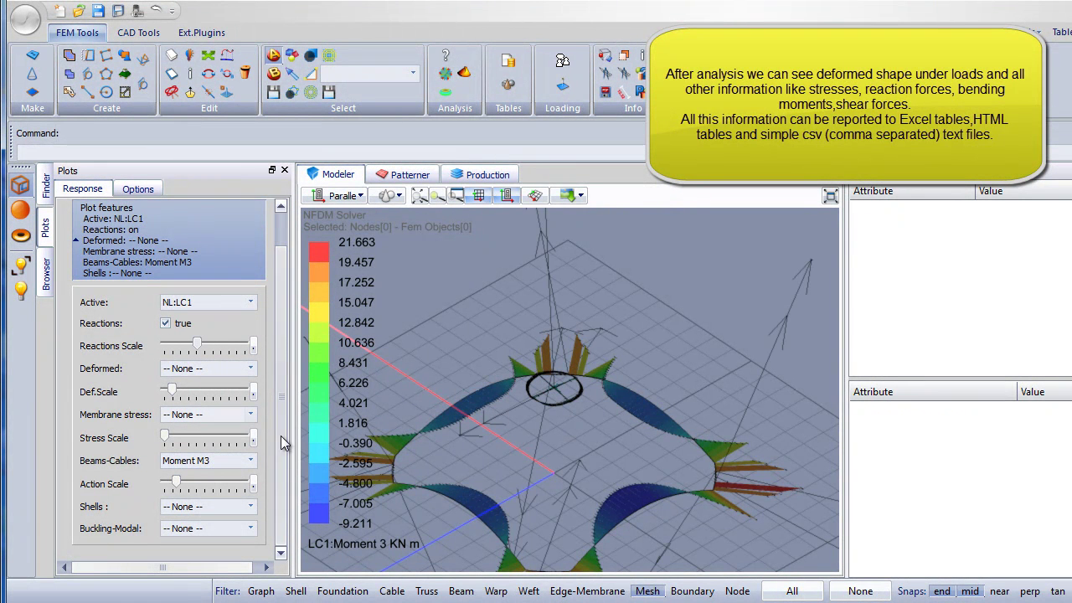
{"action": "left_click", "coordinate": [250, 460]}
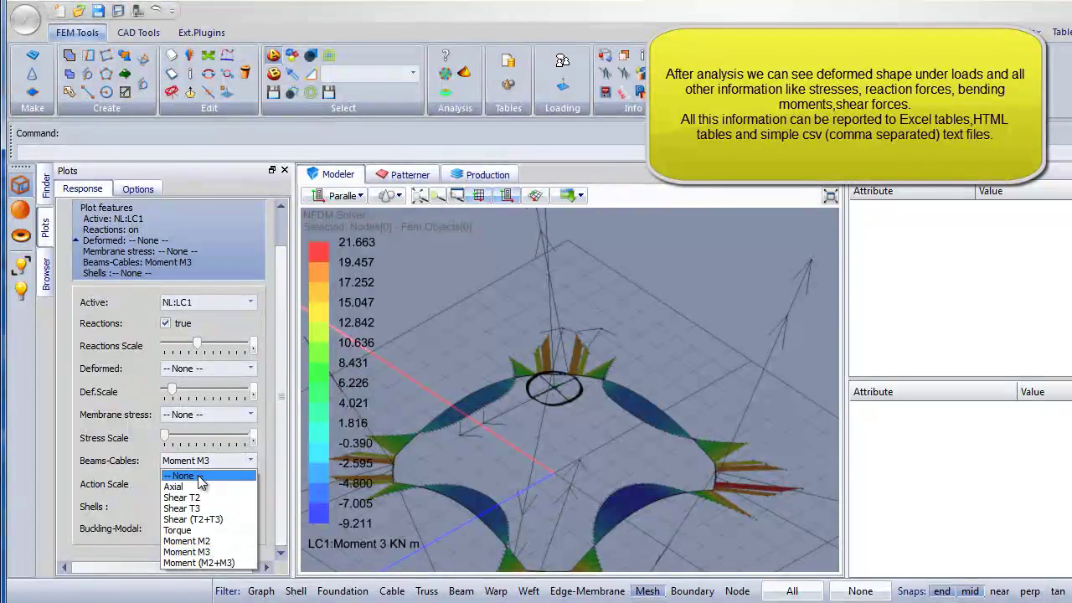
{"action": "left_click", "coordinate": [202, 472]}
{"action": "middle_click_drag", "start_coordinate": [536, 443], "coordinate": [579, 438]}
{"action": "scroll", "coordinate": [550, 455], "scroll_direction": "down", "scroll_amount": 6}
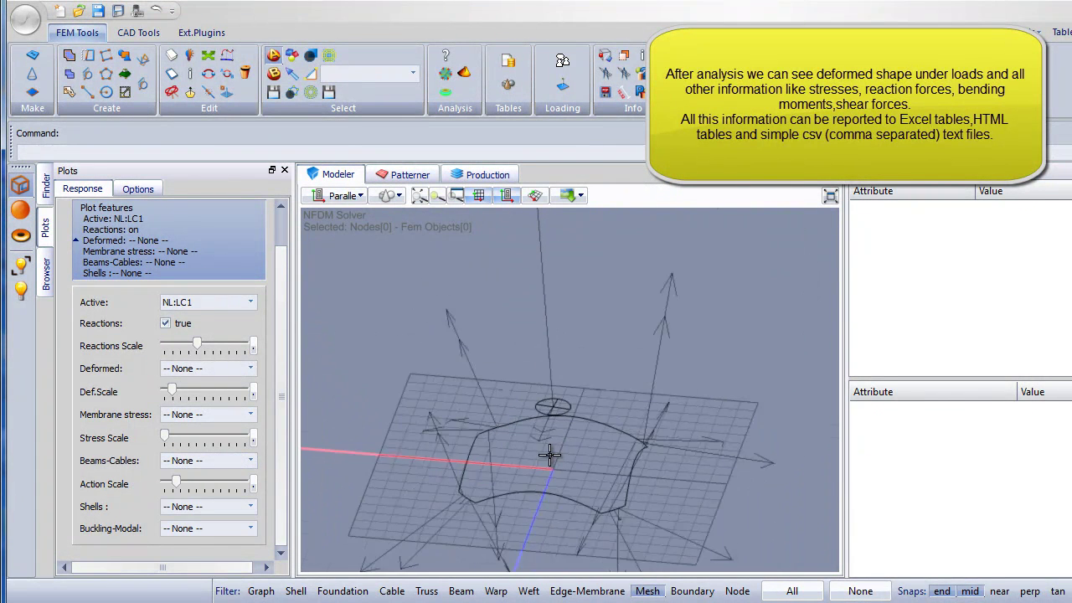
- Examine the reaction arrows at the tip above the cone and around the top ring's centre node
{"action": "scroll", "coordinate": [551, 434], "scroll_direction": "down", "scroll_amount": 1}
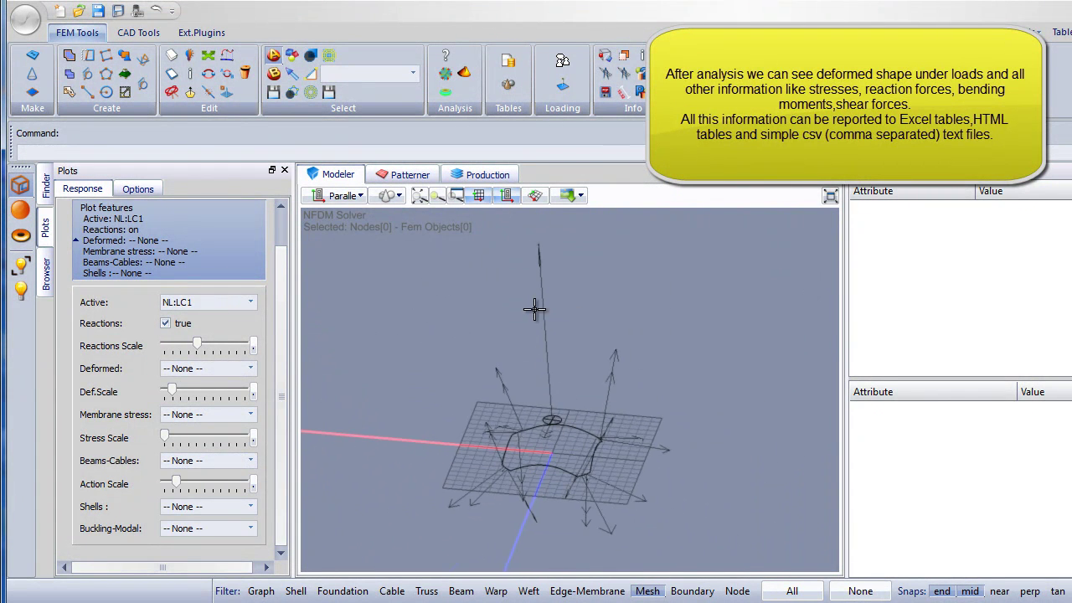
{"action": "scroll", "coordinate": [547, 239], "scroll_direction": "up", "scroll_amount": 5}
{"action": "scroll", "coordinate": [542, 263], "scroll_direction": "up", "scroll_amount": 3}
{"action": "scroll", "coordinate": [528, 281], "scroll_direction": "down", "scroll_amount": 6}
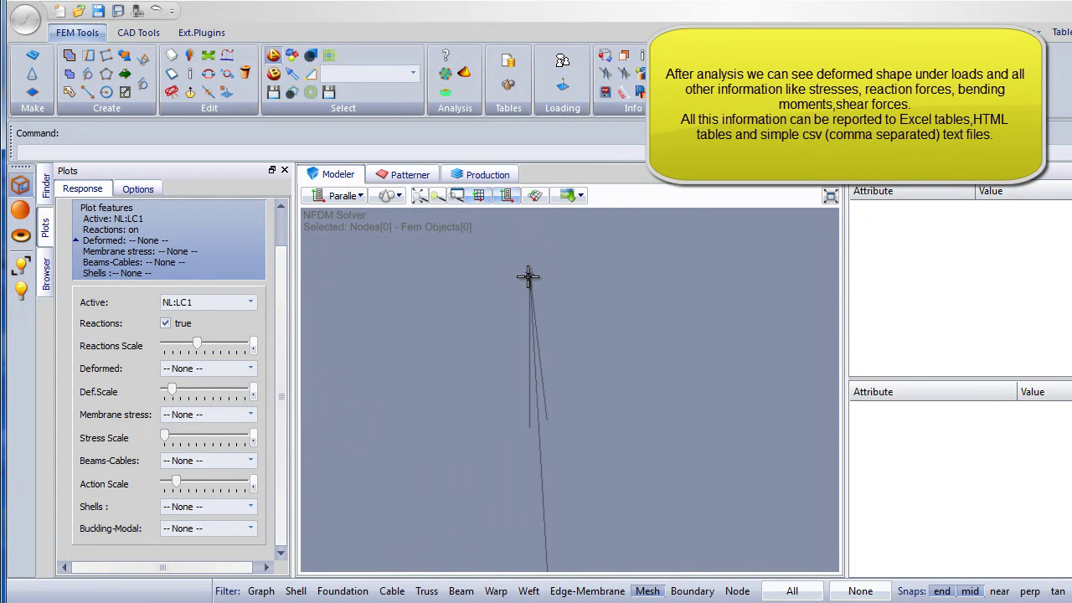
{"action": "scroll", "coordinate": [555, 428], "scroll_direction": "up", "scroll_amount": 5}
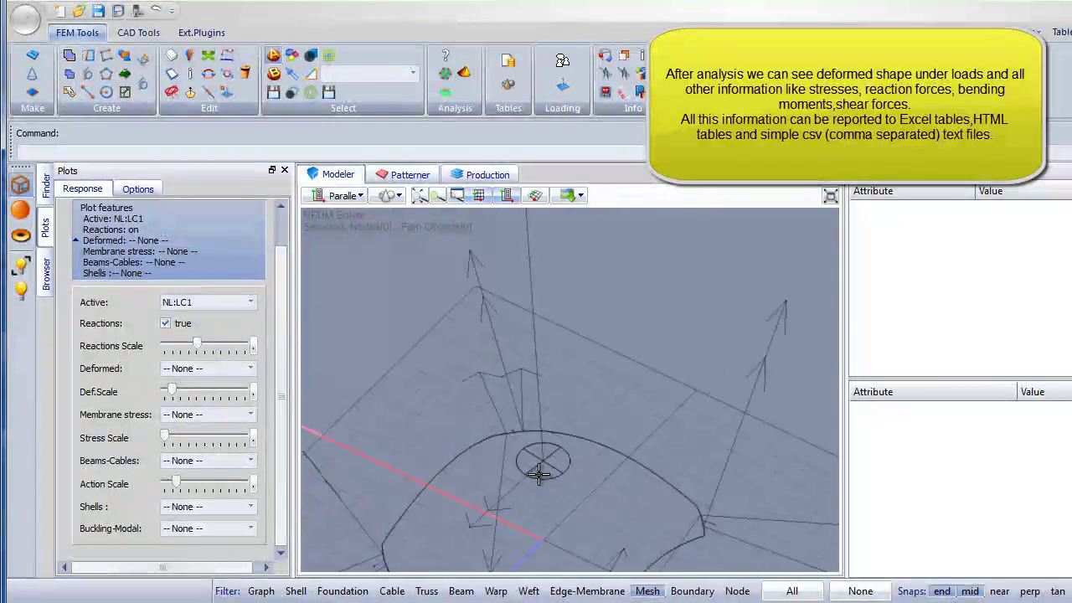
{"action": "scroll", "coordinate": [540, 461], "scroll_direction": "up", "scroll_amount": 3}
{"action": "scroll", "coordinate": [559, 428], "scroll_direction": "down", "scroll_amount": 3}
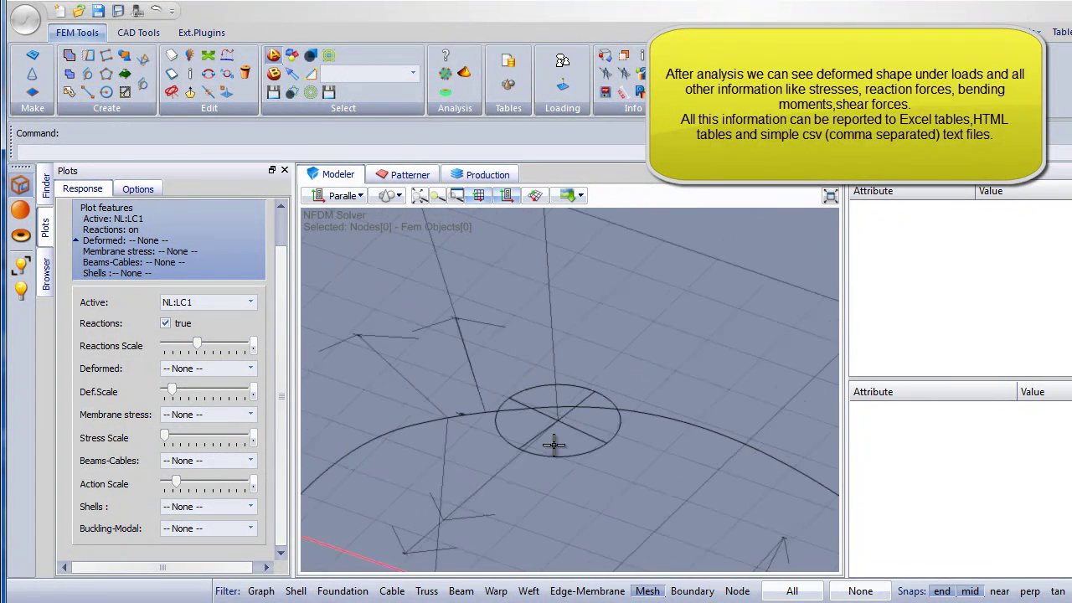
{"action": "scroll", "coordinate": [404, 559], "scroll_direction": "up", "scroll_amount": 5}
{"action": "scroll", "coordinate": [407, 544], "scroll_direction": "up", "scroll_amount": 2}
{"action": "scroll", "coordinate": [402, 490], "scroll_direction": "down", "scroll_amount": 3}
{"action": "scroll", "coordinate": [522, 410], "scroll_direction": "up", "scroll_amount": 1}
{"action": "middle_click_drag", "start_coordinate": [522, 421], "coordinate": [527, 431]}
- Deactivate the NL:LC1 result display and make the Fem_Nodes layer visible
{"action": "left_click", "coordinate": [250, 303]}
{"action": "left_click", "coordinate": [193, 313]}
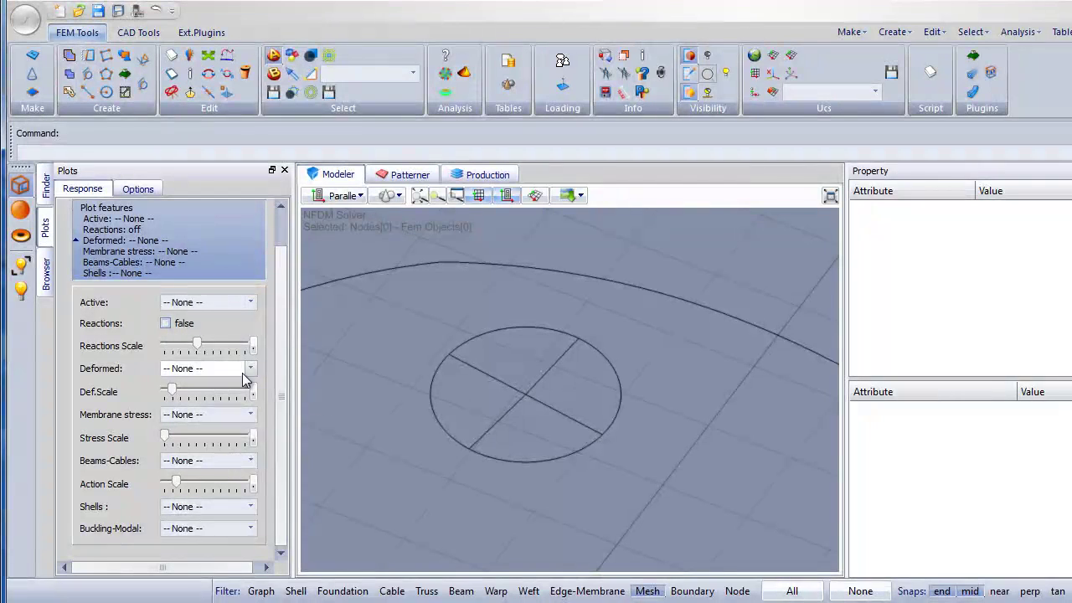
{"action": "left_click", "coordinate": [46, 272]}
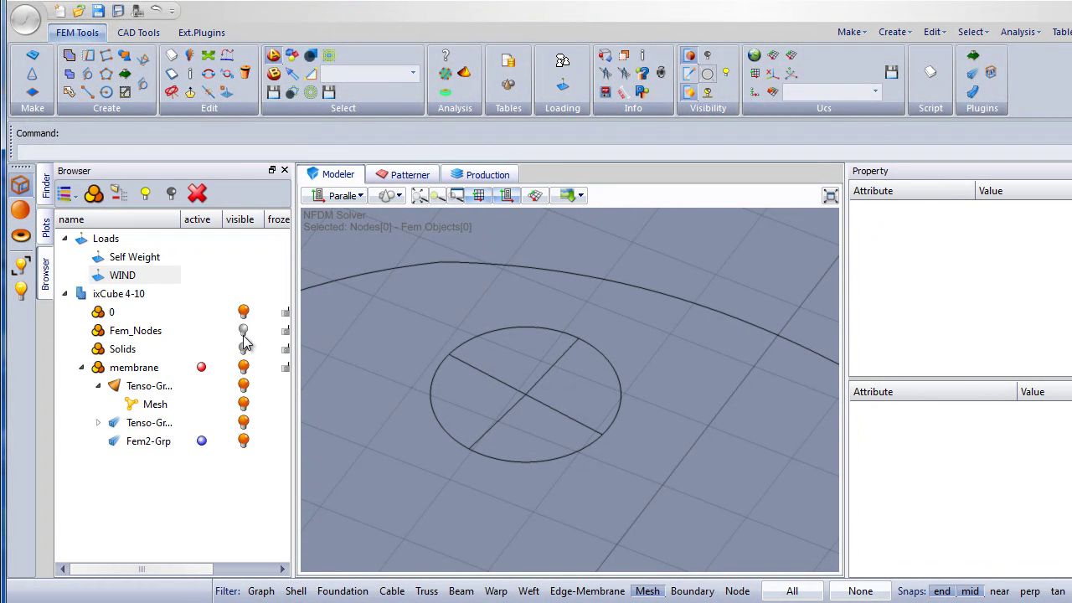
{"action": "left_click", "coordinate": [243, 332]}
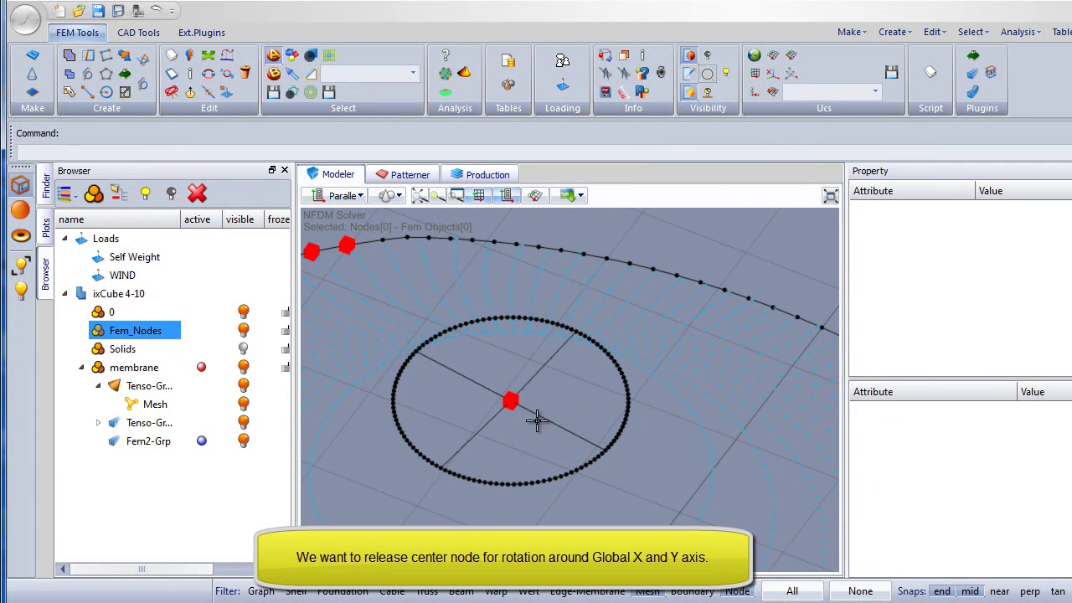
- Release the top ring's centre node for rotation by setting its Rx and Ry stiff restraints to free
{"action": "left_click_drag", "start_coordinate": [533, 429], "coordinate": [535, 429]}
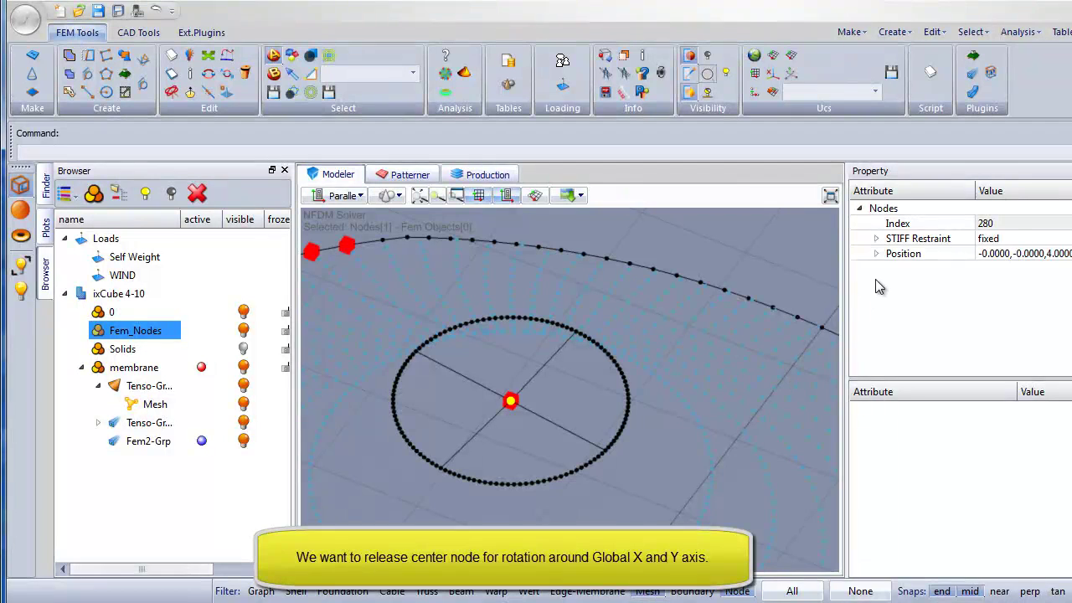
{"action": "left_click", "coordinate": [877, 239]}
{"action": "left_click", "coordinate": [985, 300]}
{"action": "left_click", "coordinate": [986, 313]}
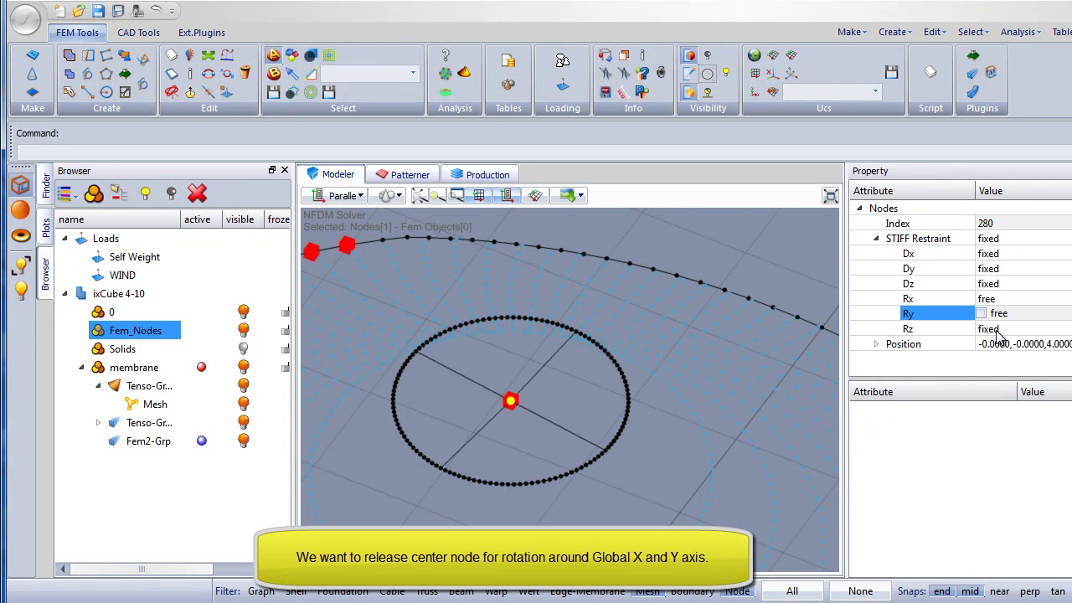
{"action": "left_click", "coordinate": [618, 457]}
{"action": "scroll", "coordinate": [545, 414], "scroll_direction": "up", "scroll_amount": 3}
{"action": "scroll", "coordinate": [544, 379], "scroll_direction": "down", "scroll_amount": 3}
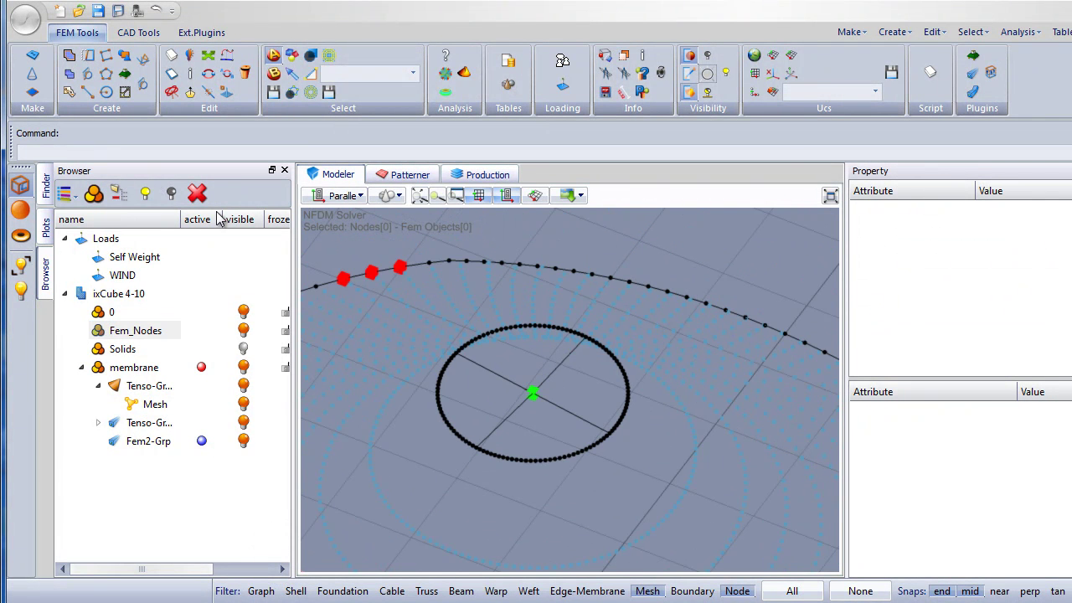
- Rerun the static analysis for load combination LC1 with Self Weight and WIND
{"action": "left_click", "coordinate": [467, 74]}
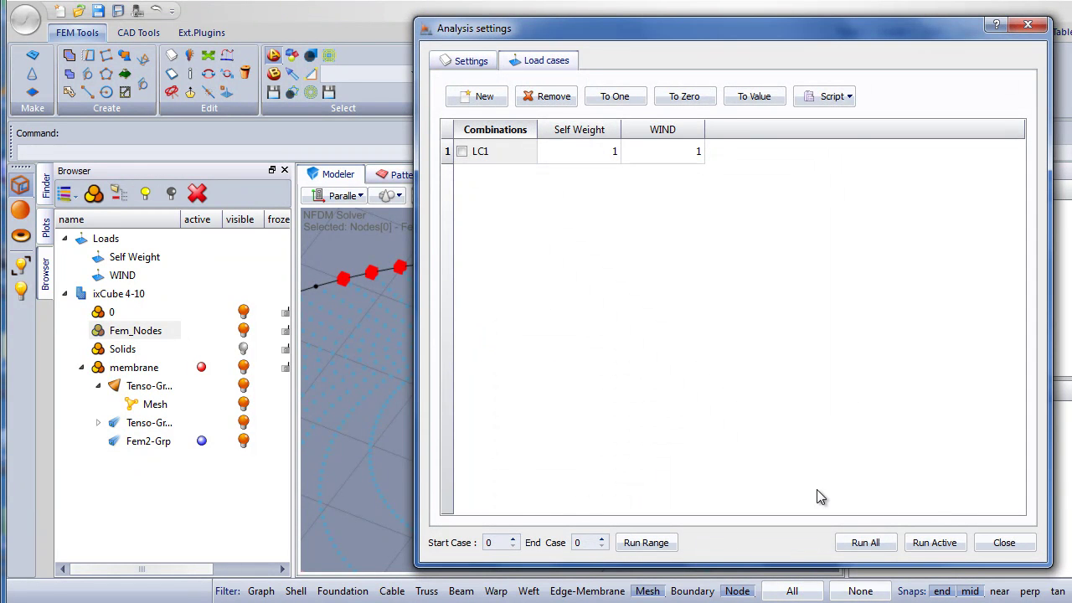
{"action": "left_click", "coordinate": [934, 543]}
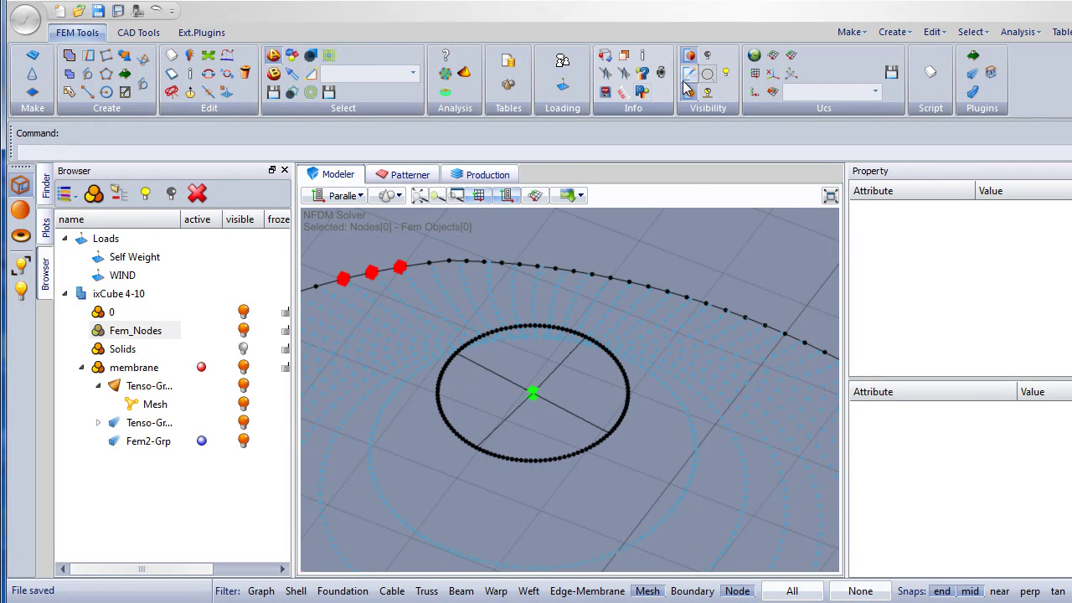
{"action": "left_click", "coordinate": [468, 76]}
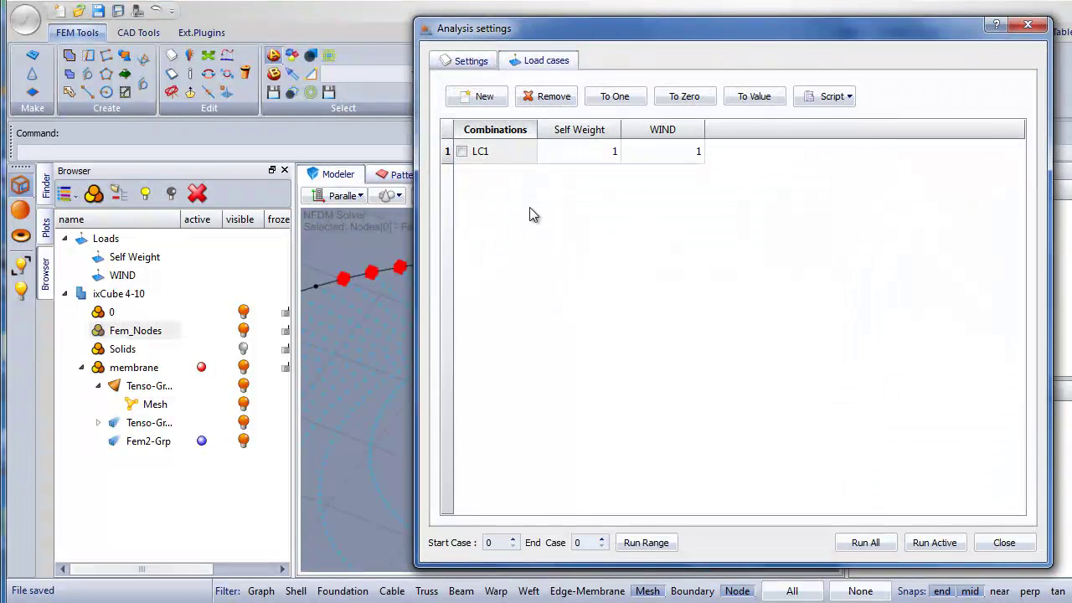
{"action": "left_click", "coordinate": [928, 542]}
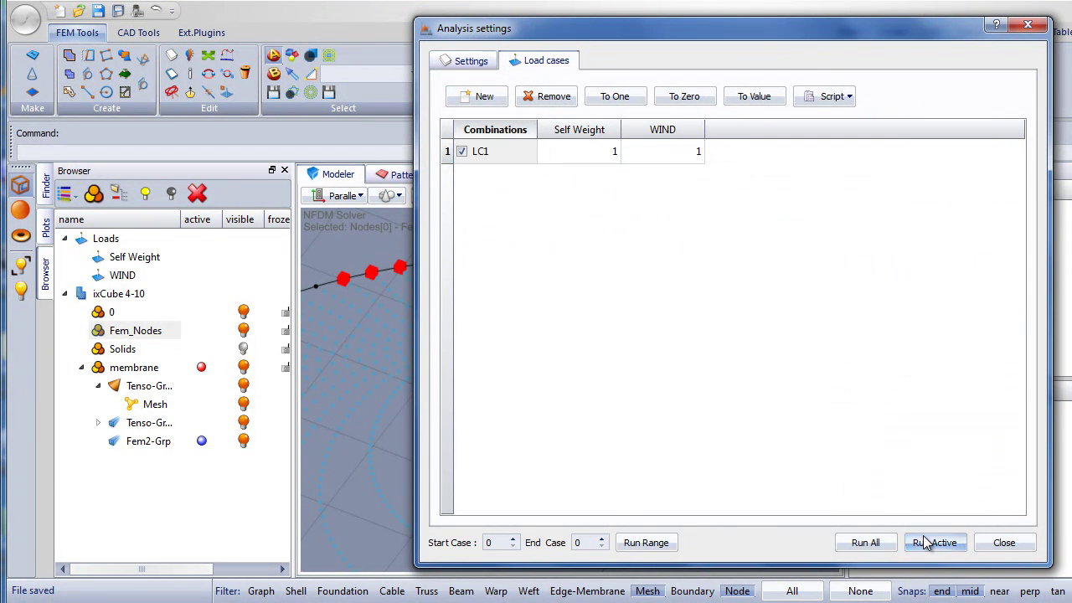
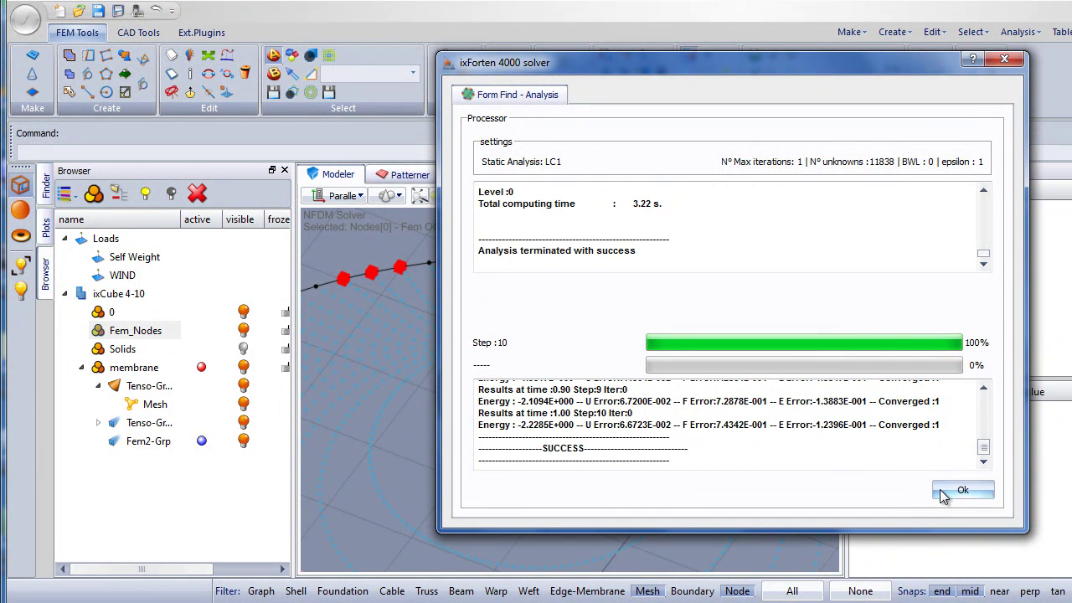
{"action": "left_click", "coordinate": [944, 494]}
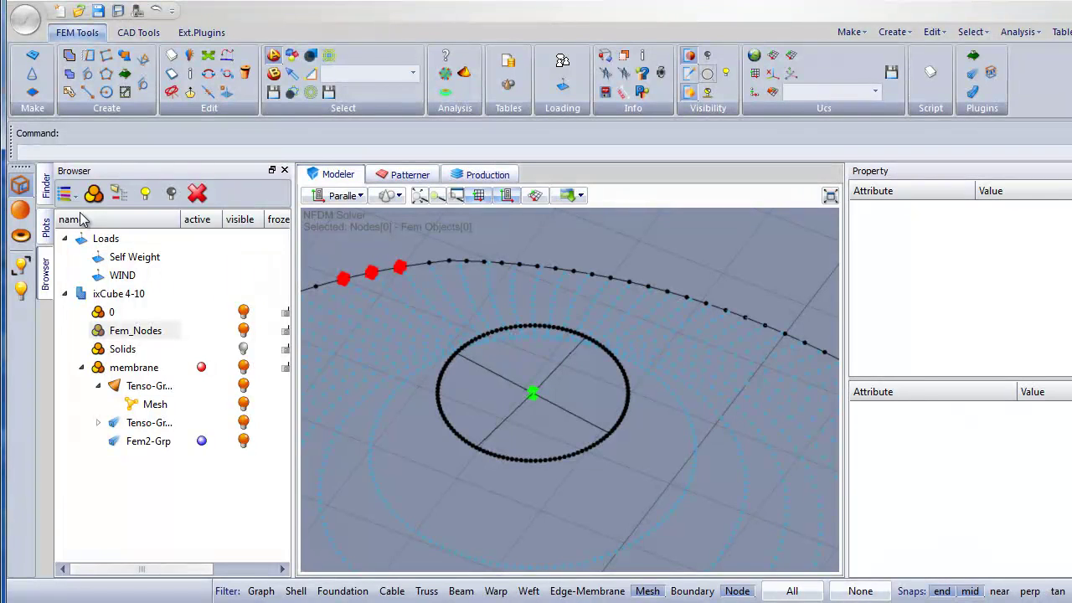
- Activate the NL:LC1 results for plotting
{"action": "left_click", "coordinate": [47, 226]}
{"action": "left_click", "coordinate": [243, 341]}
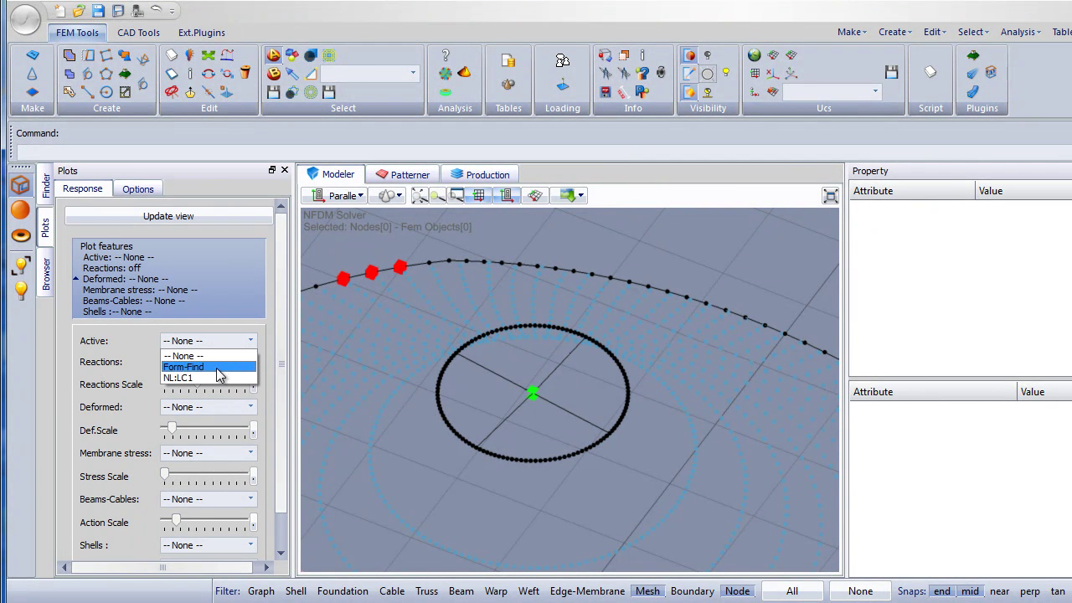
{"action": "left_click", "coordinate": [215, 379]}
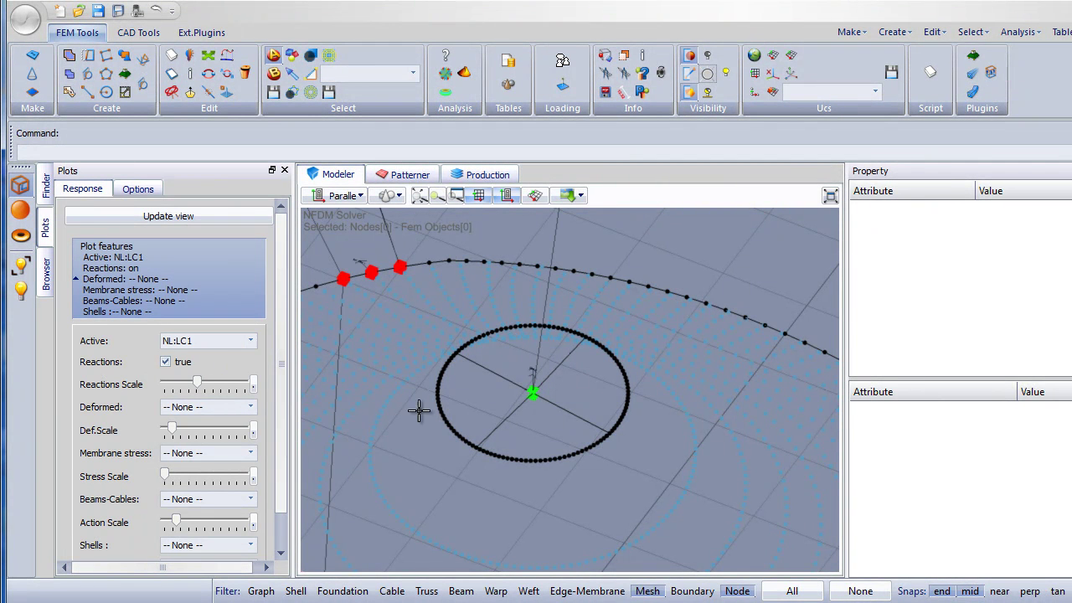
- Examine the reactions at the released centre node of the top ring and around the corner supports
{"action": "middle_click_drag", "start_coordinate": [506, 432], "coordinate": [500, 430]}
{"action": "scroll", "coordinate": [519, 408], "scroll_direction": "down", "scroll_amount": 5}
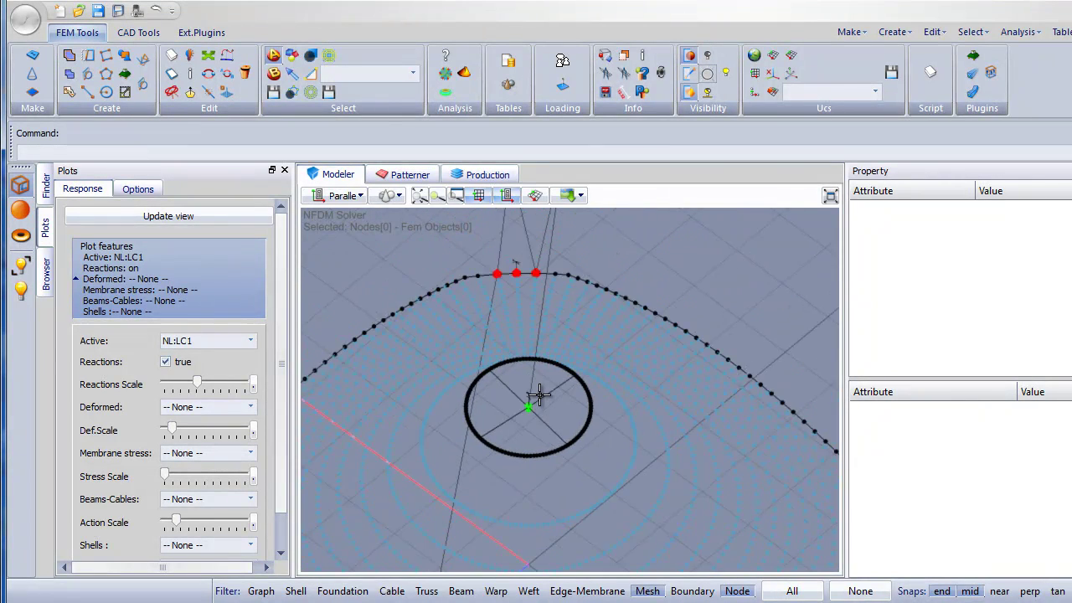
{"action": "middle_click_drag", "start_coordinate": [538, 393], "coordinate": [572, 393]}
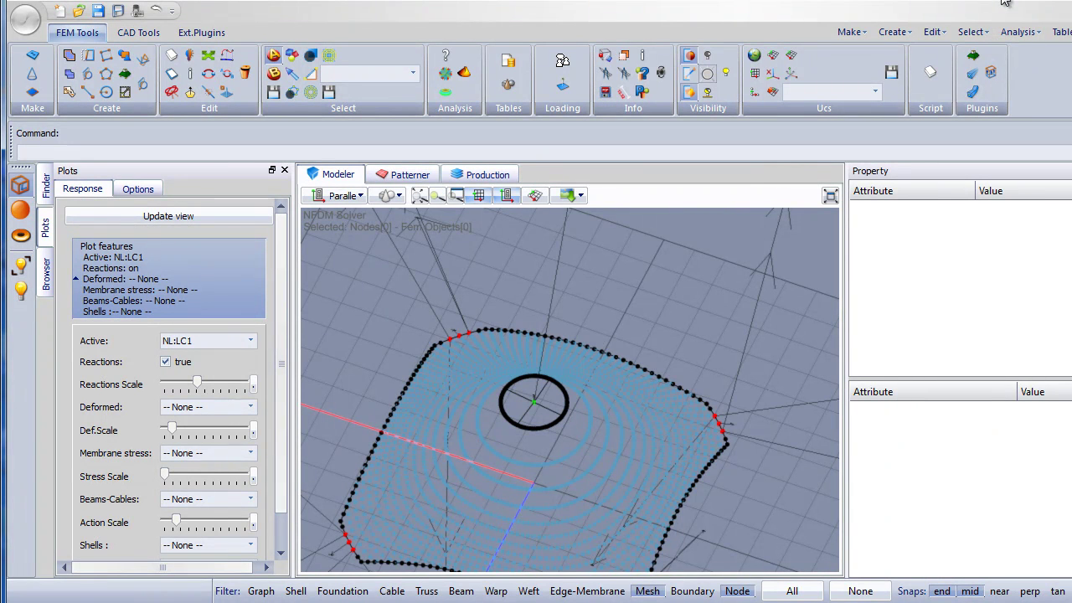
{"action": "scroll", "coordinate": [534, 399], "scroll_direction": "up", "scroll_amount": 6}
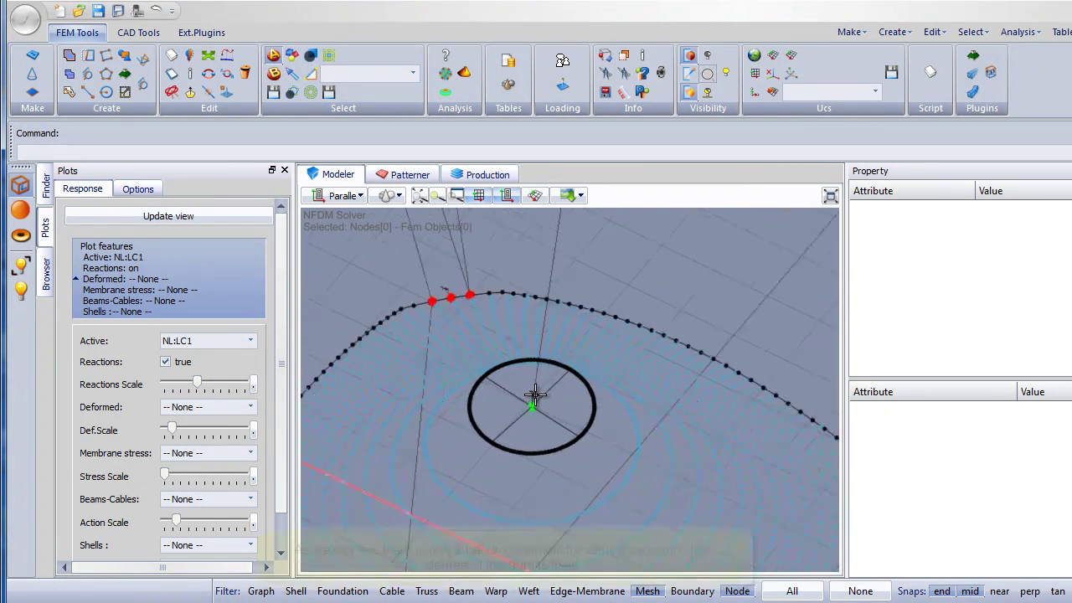
{"action": "scroll", "coordinate": [533, 399], "scroll_direction": "up", "scroll_amount": 4}
{"action": "scroll", "coordinate": [518, 394], "scroll_direction": "up", "scroll_amount": 2}
{"action": "scroll", "coordinate": [485, 387], "scroll_direction": "down", "scroll_amount": 12}
{"action": "middle_click_drag", "start_coordinate": [537, 405], "coordinate": [536, 466]}
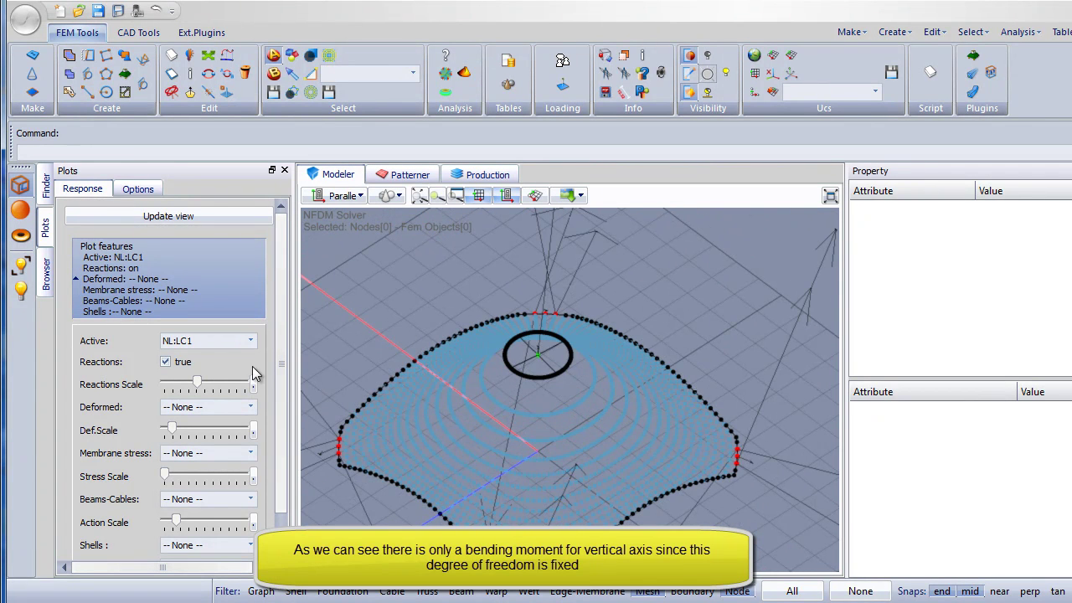
- Inspect the centre node up close and switch off the Fem_Nodes layer's visibility
{"action": "left_click", "coordinate": [46, 275]}
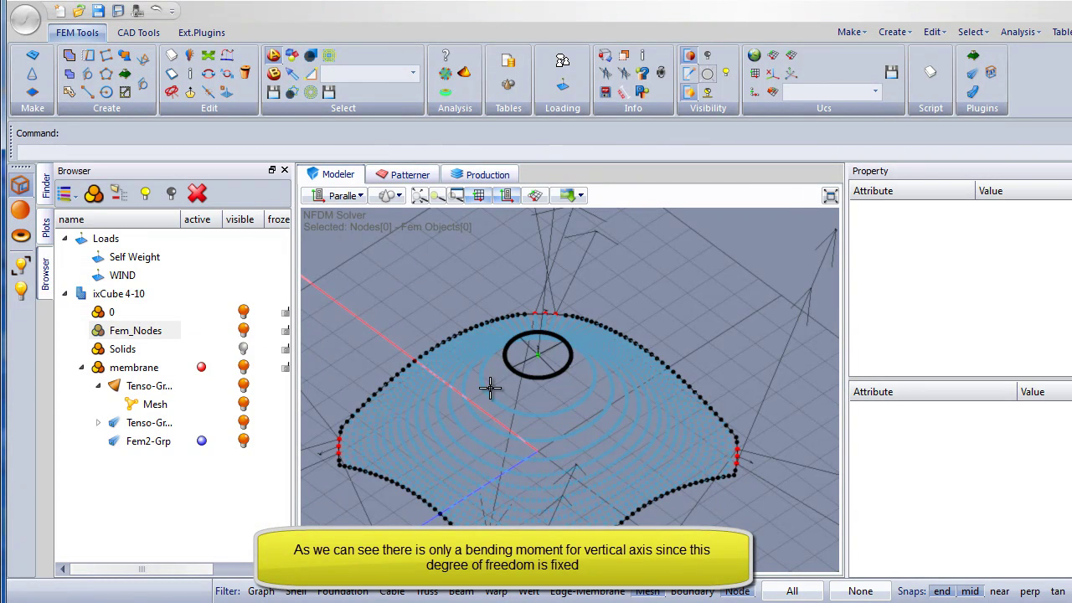
{"action": "scroll", "coordinate": [533, 350], "scroll_direction": "up", "scroll_amount": 5}
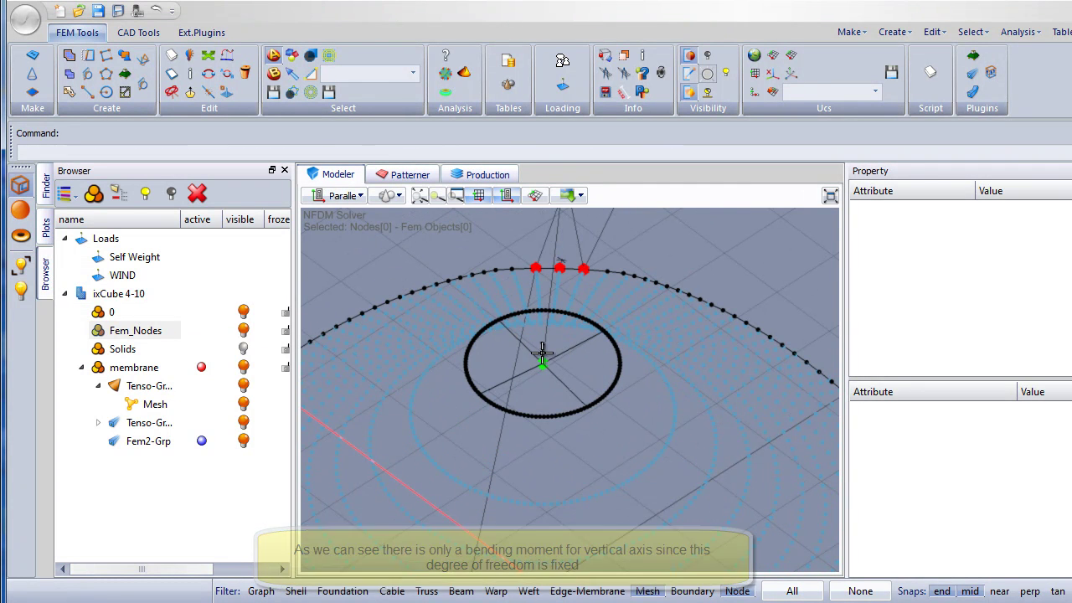
{"action": "scroll", "coordinate": [540, 356], "scroll_direction": "up", "scroll_amount": 3}
{"action": "scroll", "coordinate": [531, 337], "scroll_direction": "down", "scroll_amount": 10}
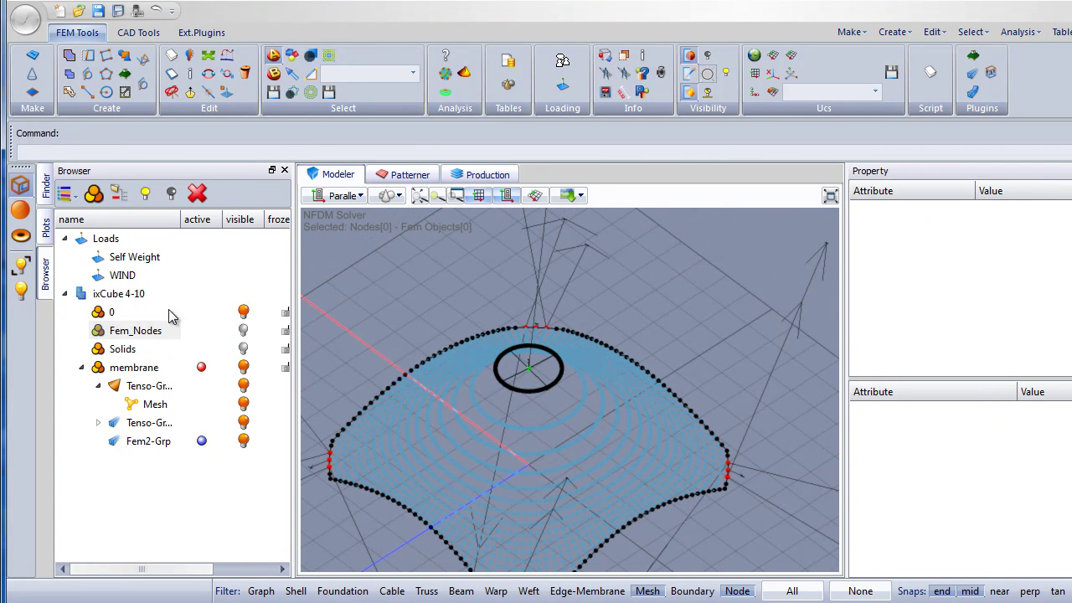
- Plot the deformed shape as Shaded and examine the top ring's displacement in side view
{"action": "left_click", "coordinate": [46, 228]}
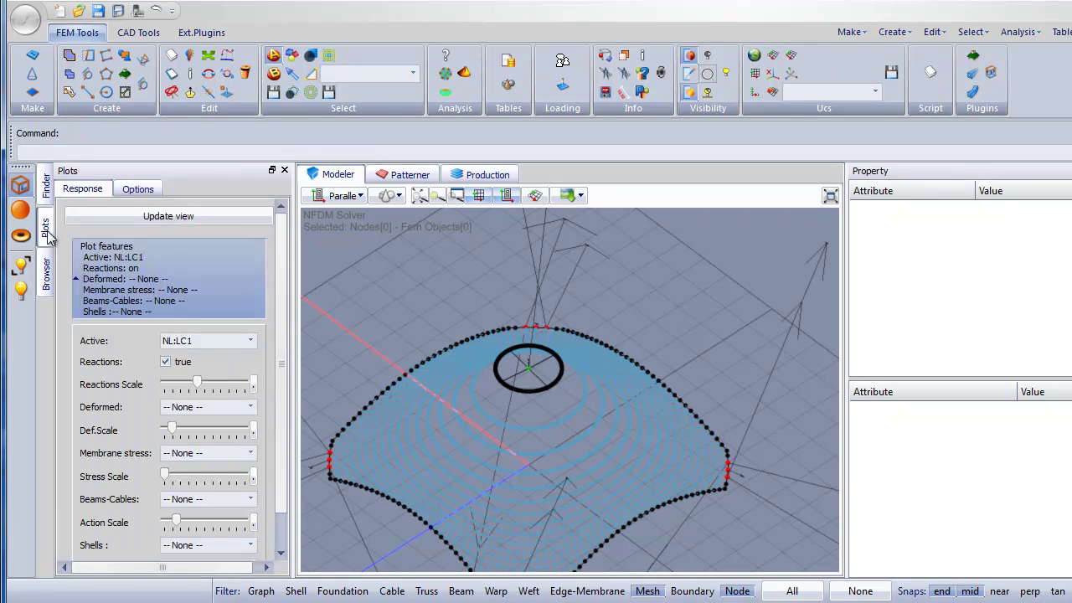
{"action": "left_click", "coordinate": [225, 408]}
{"action": "left_click", "coordinate": [220, 467]}
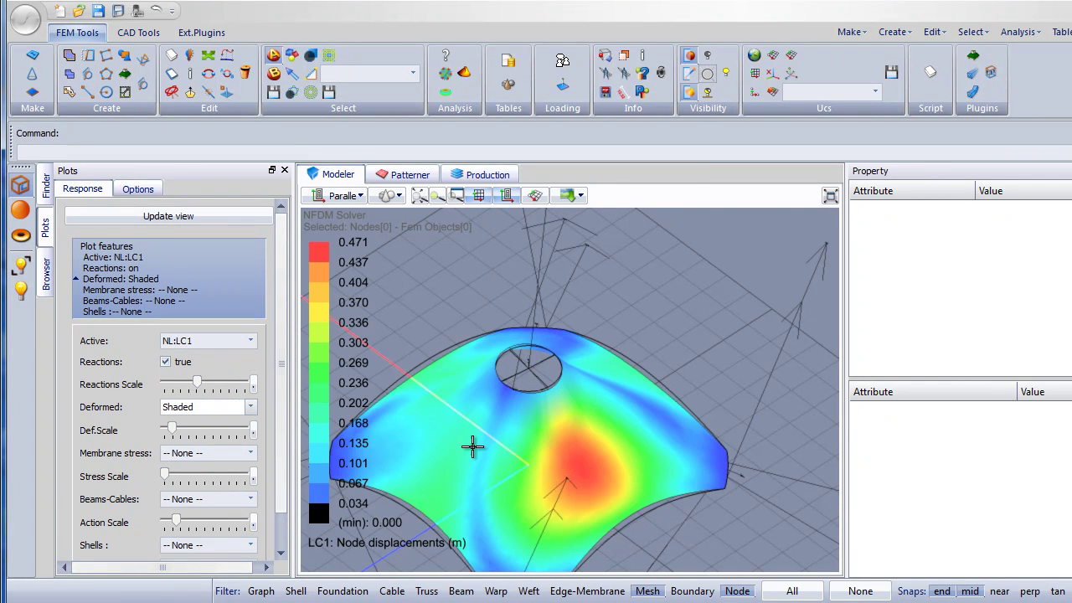
{"action": "mouse_move", "coordinate": [514, 467]}
{"action": "middle_mouse_down"}
{"action": "mouse_move", "coordinate": [408, 442]}
{"action": "mouse_move", "coordinate": [445, 455]}
{"action": "mouse_move", "coordinate": [411, 450]}
{"action": "middle_mouse_up"}
{"action": "middle_click_drag", "start_coordinate": [493, 453], "coordinate": [480, 450]}
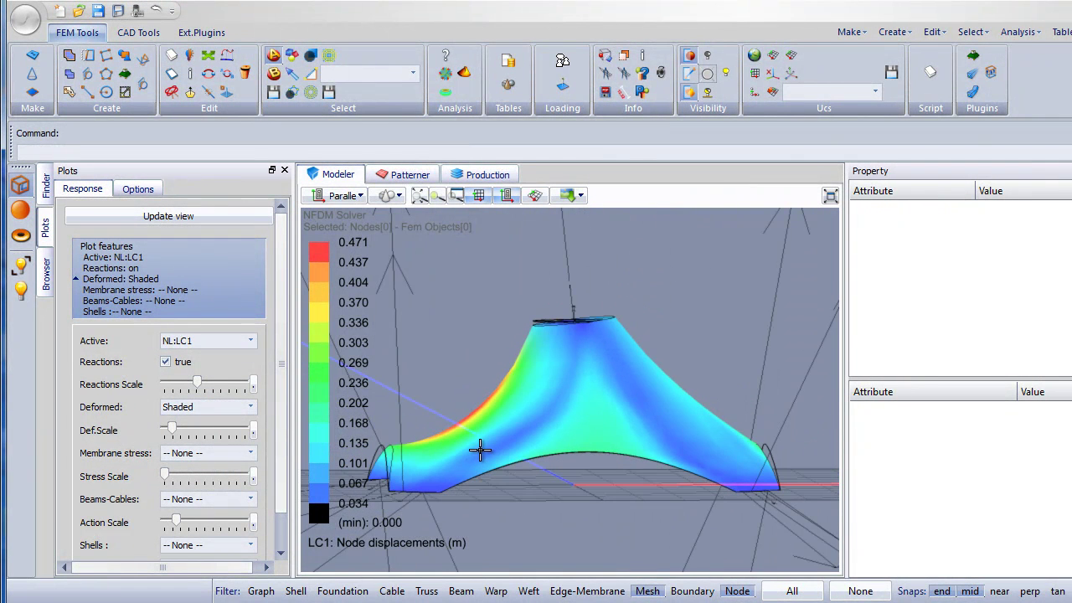
{"action": "scroll", "coordinate": [536, 335], "scroll_direction": "up", "scroll_amount": 6}
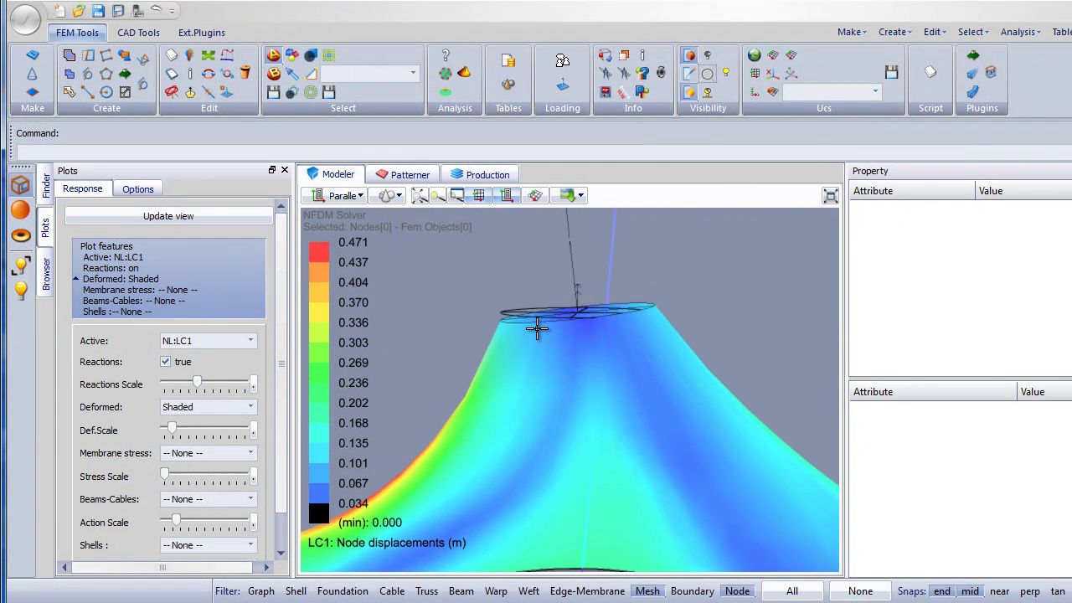
{"action": "scroll", "coordinate": [526, 372], "scroll_direction": "down", "scroll_amount": 2}
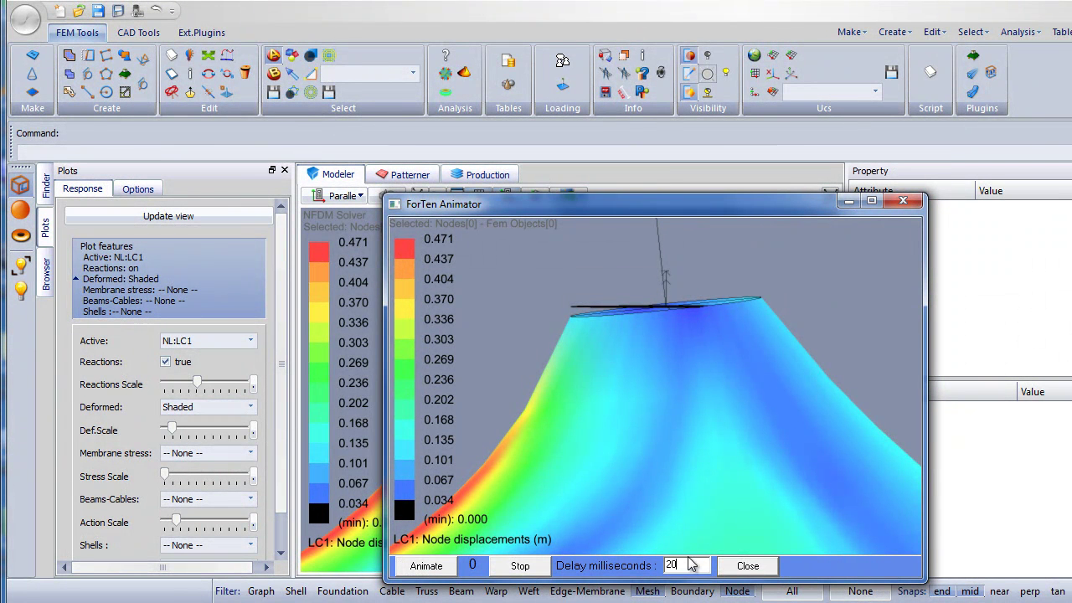
- Animate the node displacements with a 20 millisecond delay, close the animator and view the whole deformed membrane
{"action": "left_click_drag", "start_coordinate": [573, 204], "coordinate": [397, 172]}
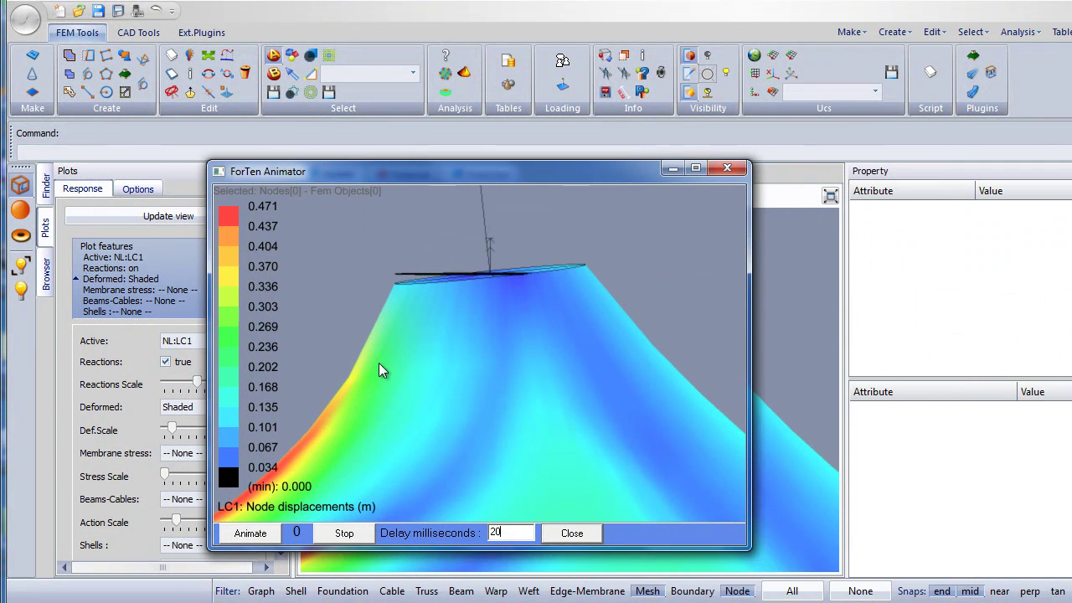
{"action": "left_click", "coordinate": [250, 533]}
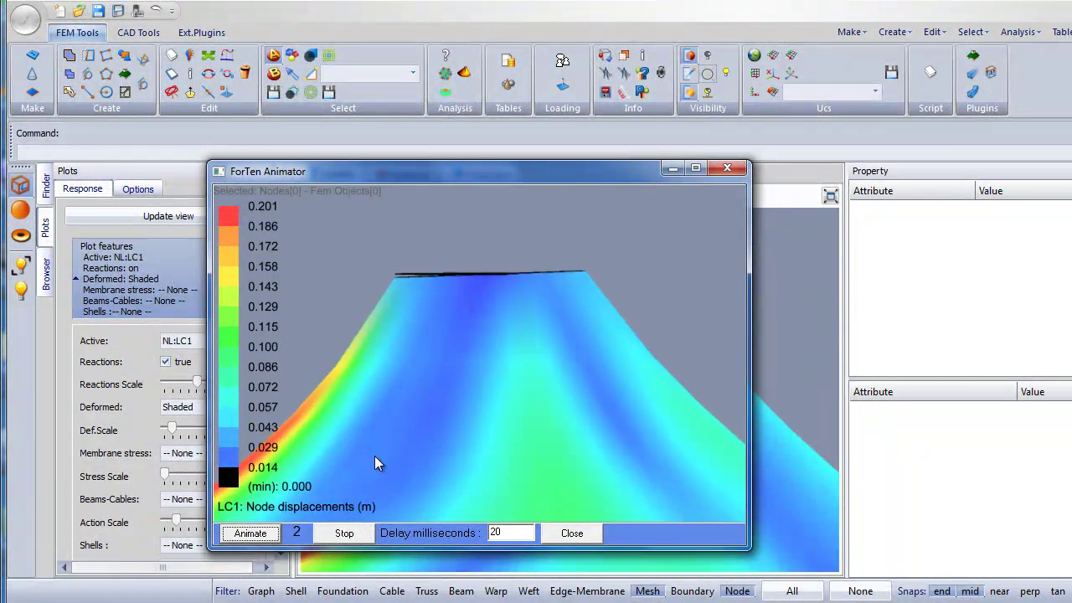
{"action": "left_click", "coordinate": [586, 534]}
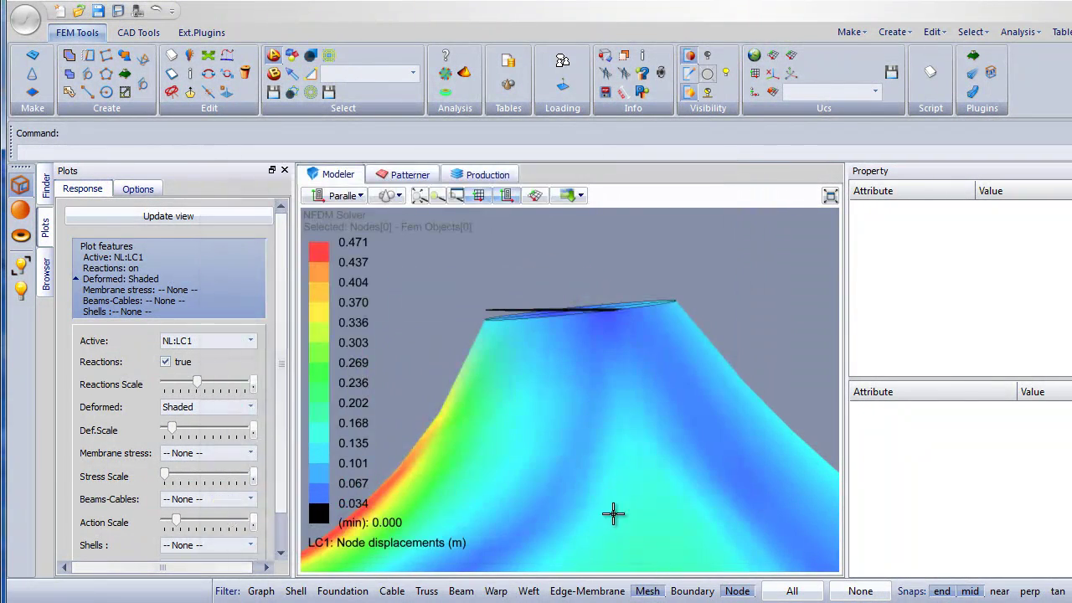
{"action": "mouse_move", "coordinate": [542, 435]}
{"action": "middle_mouse_down"}
{"action": "mouse_move", "coordinate": [555, 450]}
{"action": "mouse_move", "coordinate": [548, 463]}
{"action": "mouse_move", "coordinate": [522, 445]}
{"action": "middle_mouse_up"}
{"action": "scroll", "coordinate": [558, 390], "scroll_direction": "down", "scroll_amount": 7}
{"action": "scroll", "coordinate": [547, 463], "scroll_direction": "up", "scroll_amount": 2}
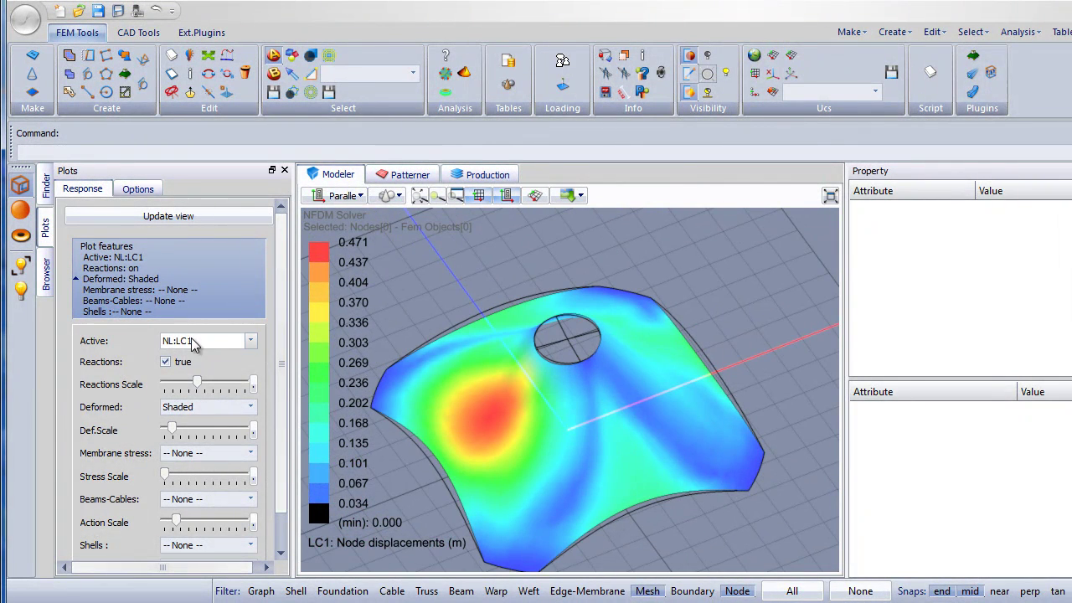